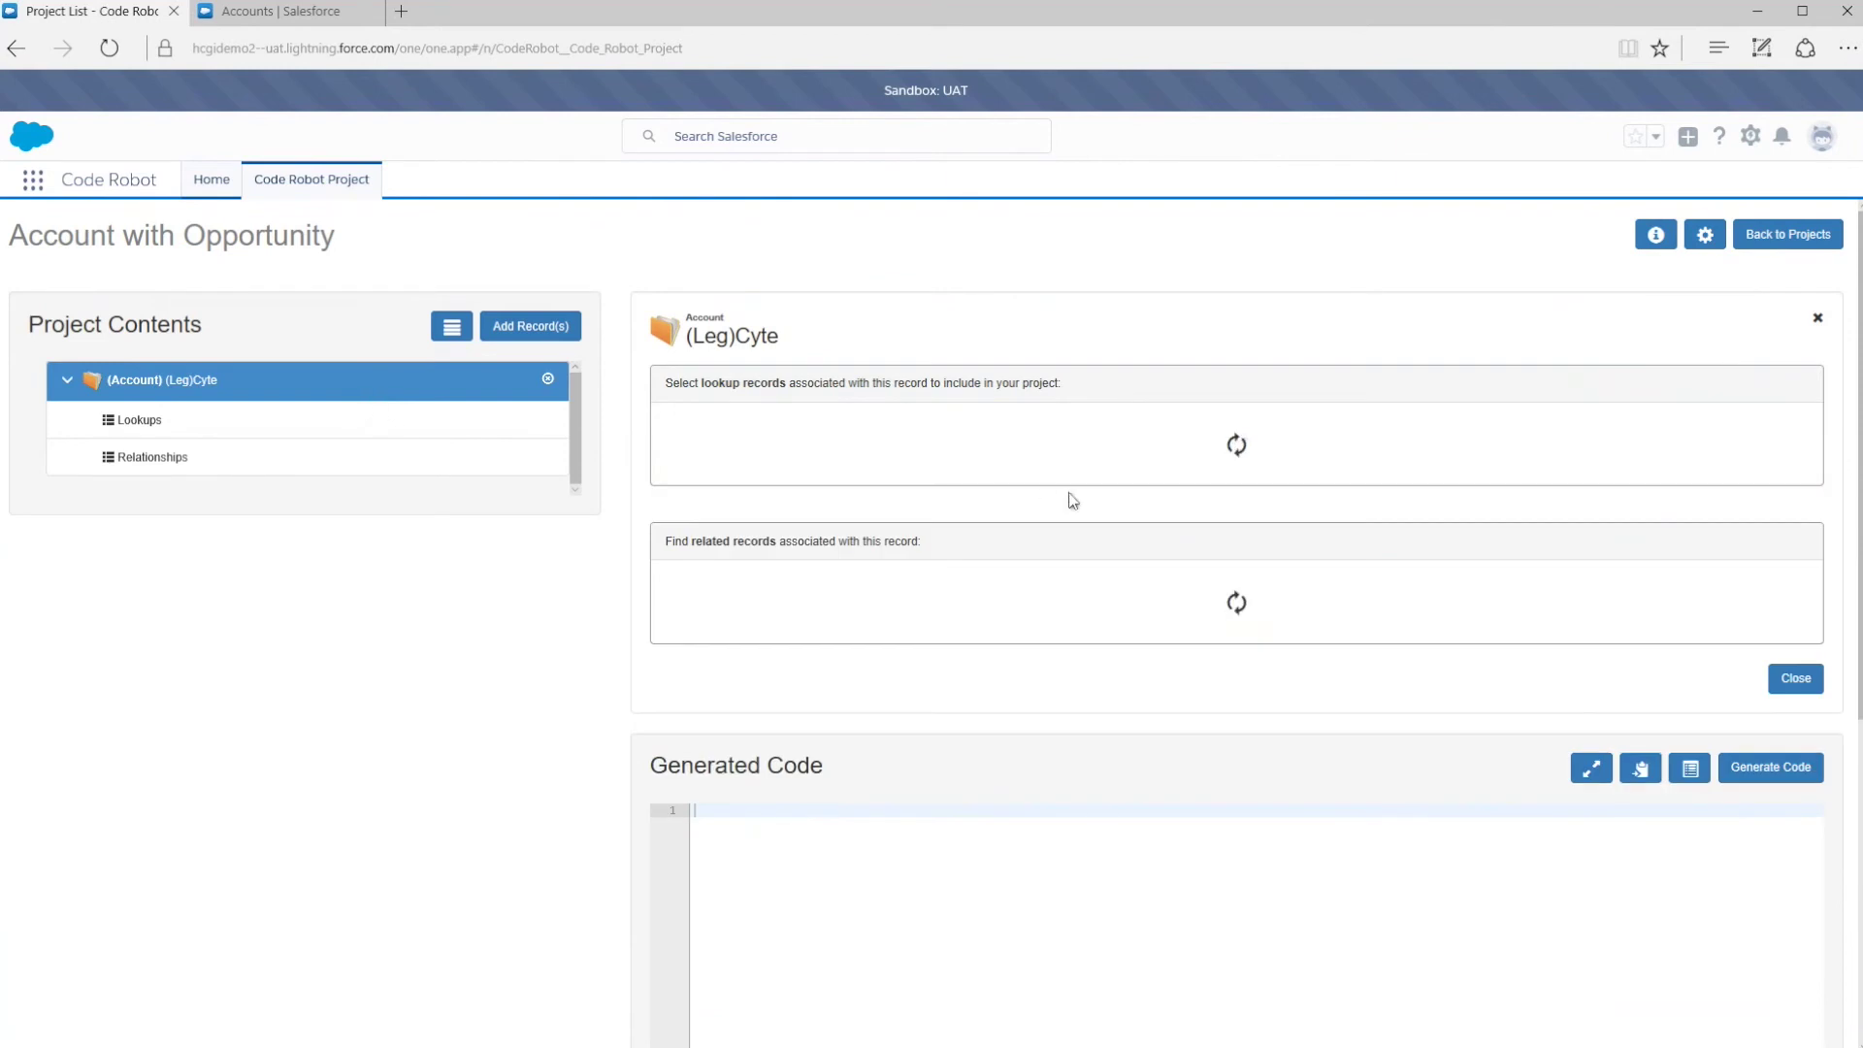
Step: Add both opportunities related to the (Leg)Cyte account to the project and generate the code
scroll(1056, 532, down, 3)
click(1057, 568)
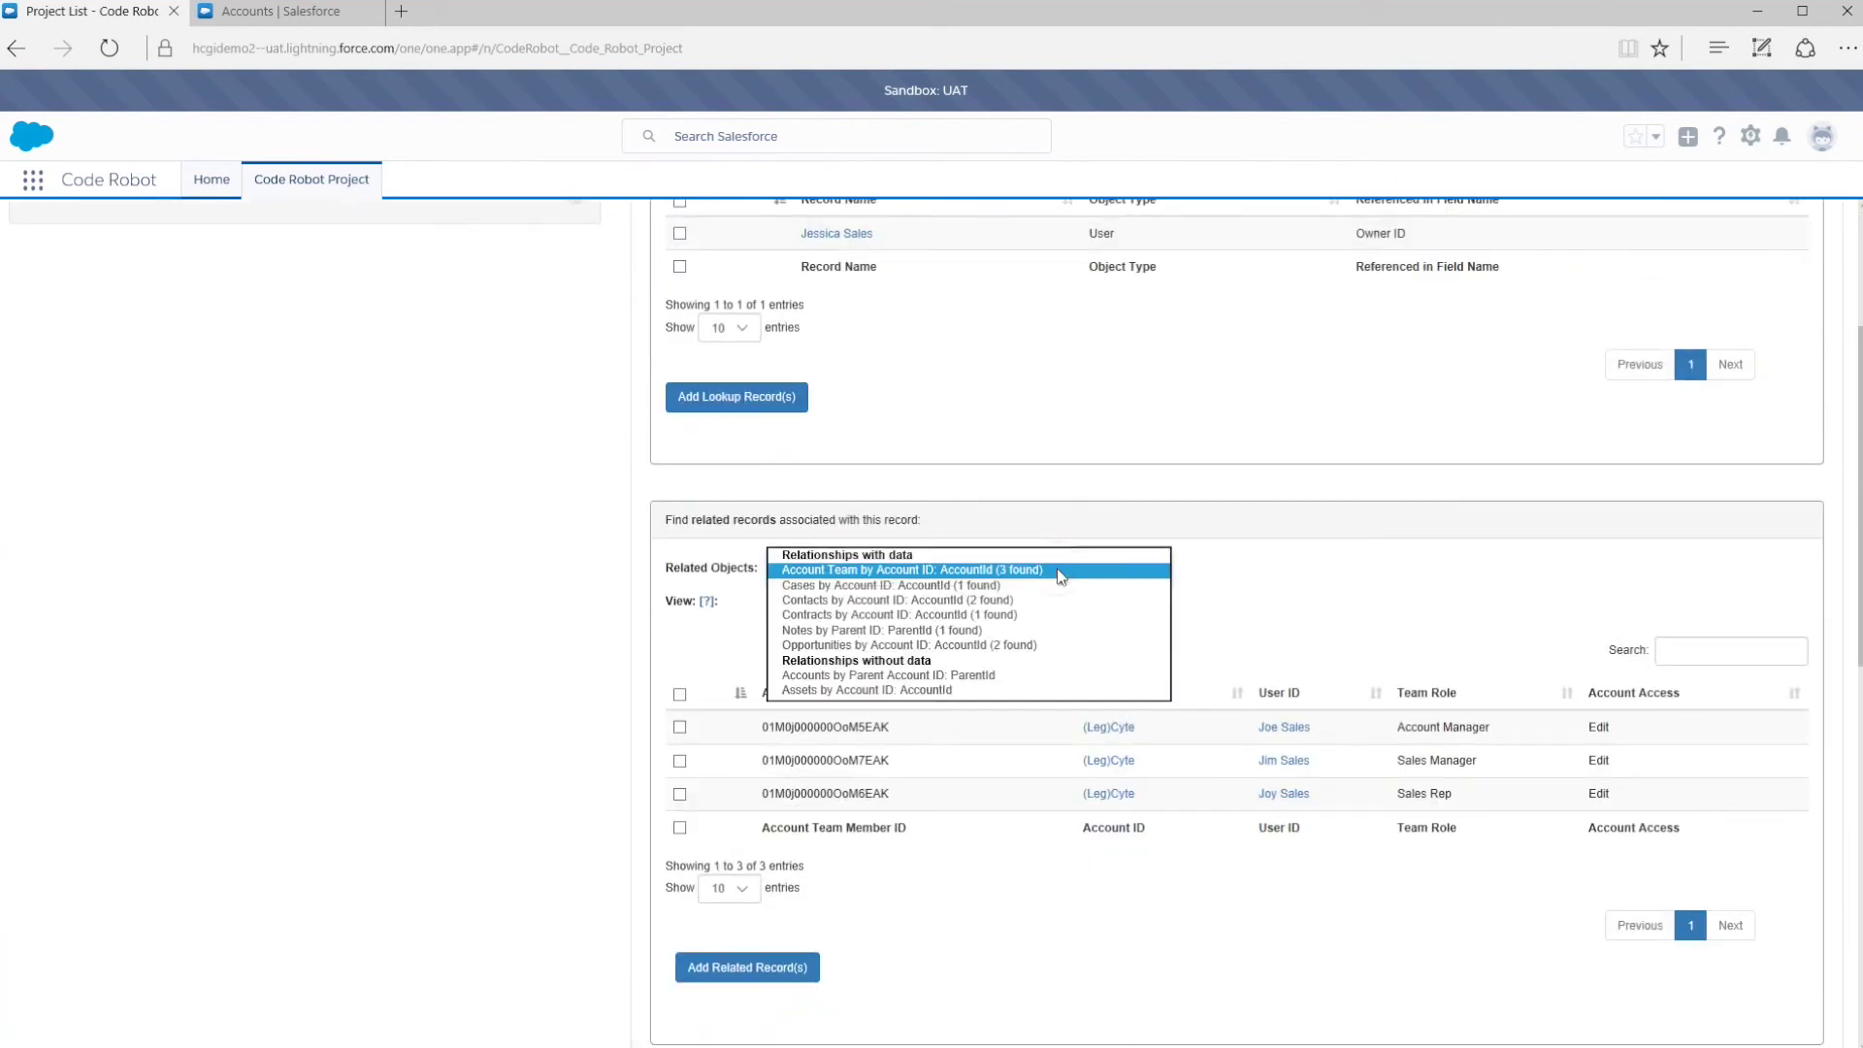
click(1062, 645)
click(679, 701)
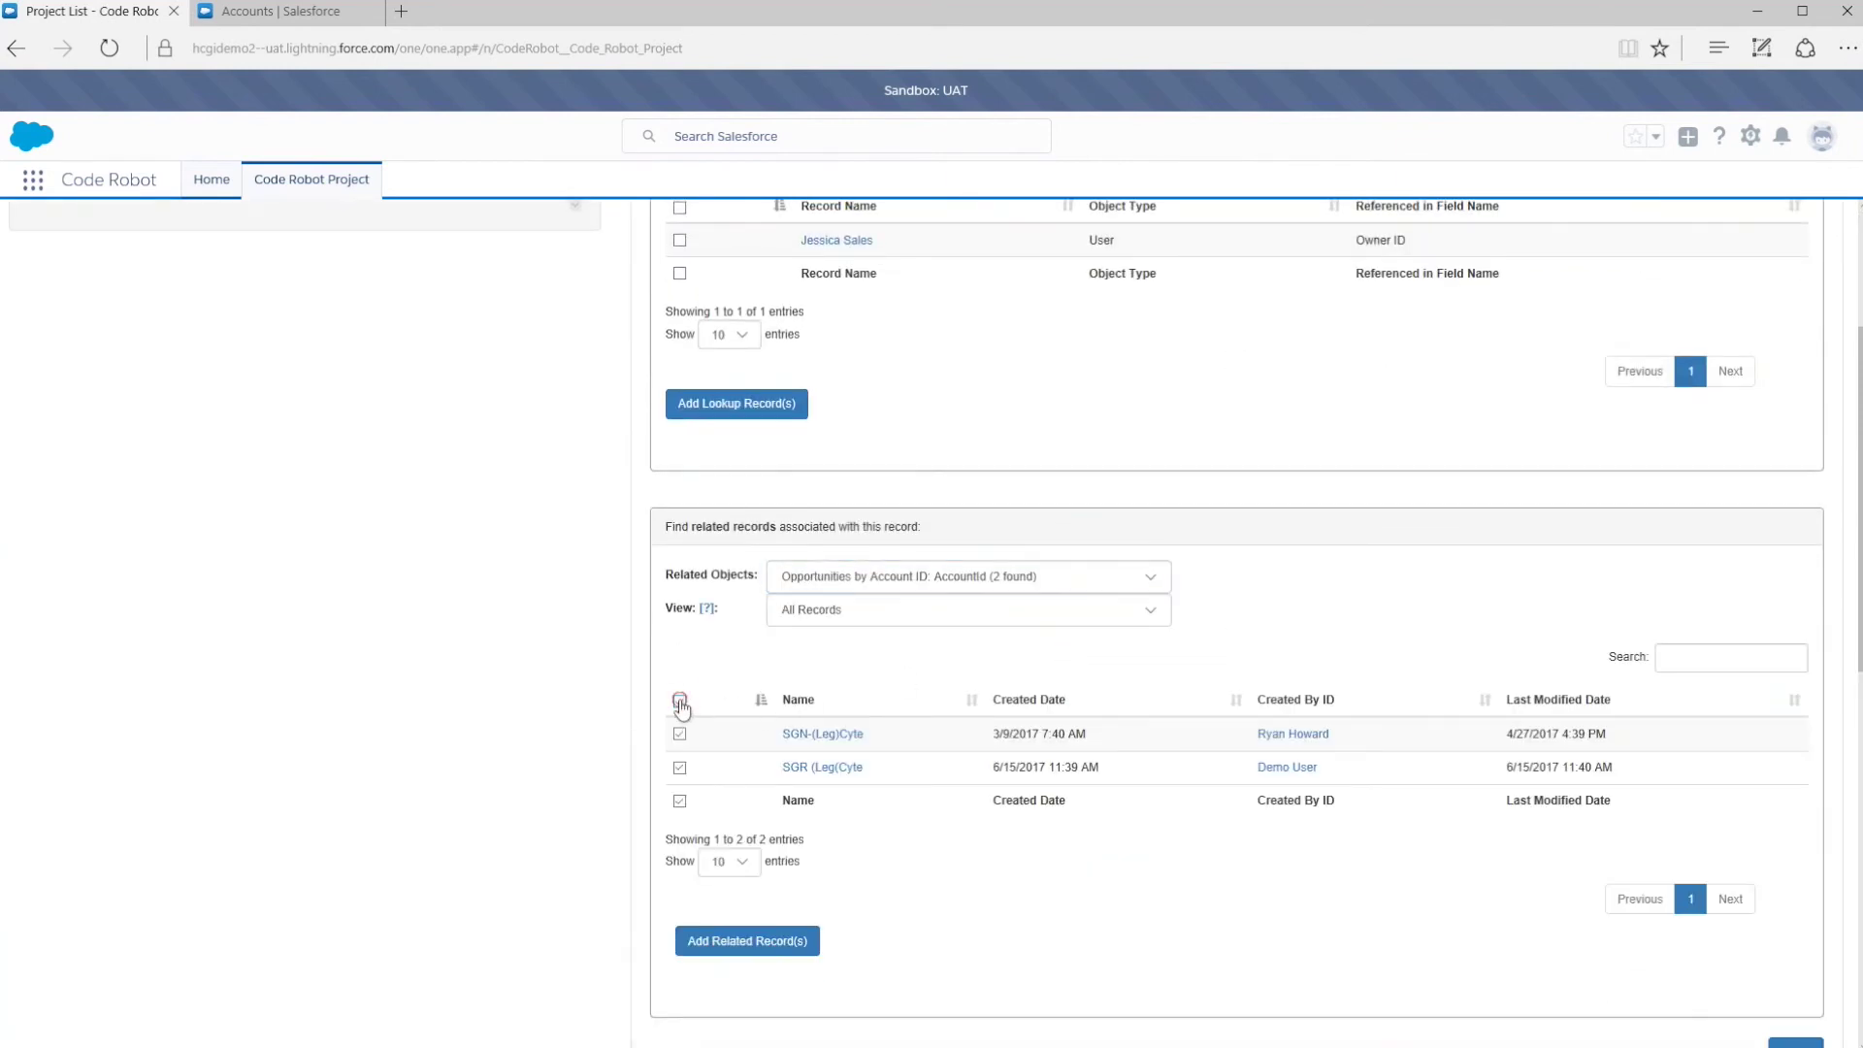
click(767, 950)
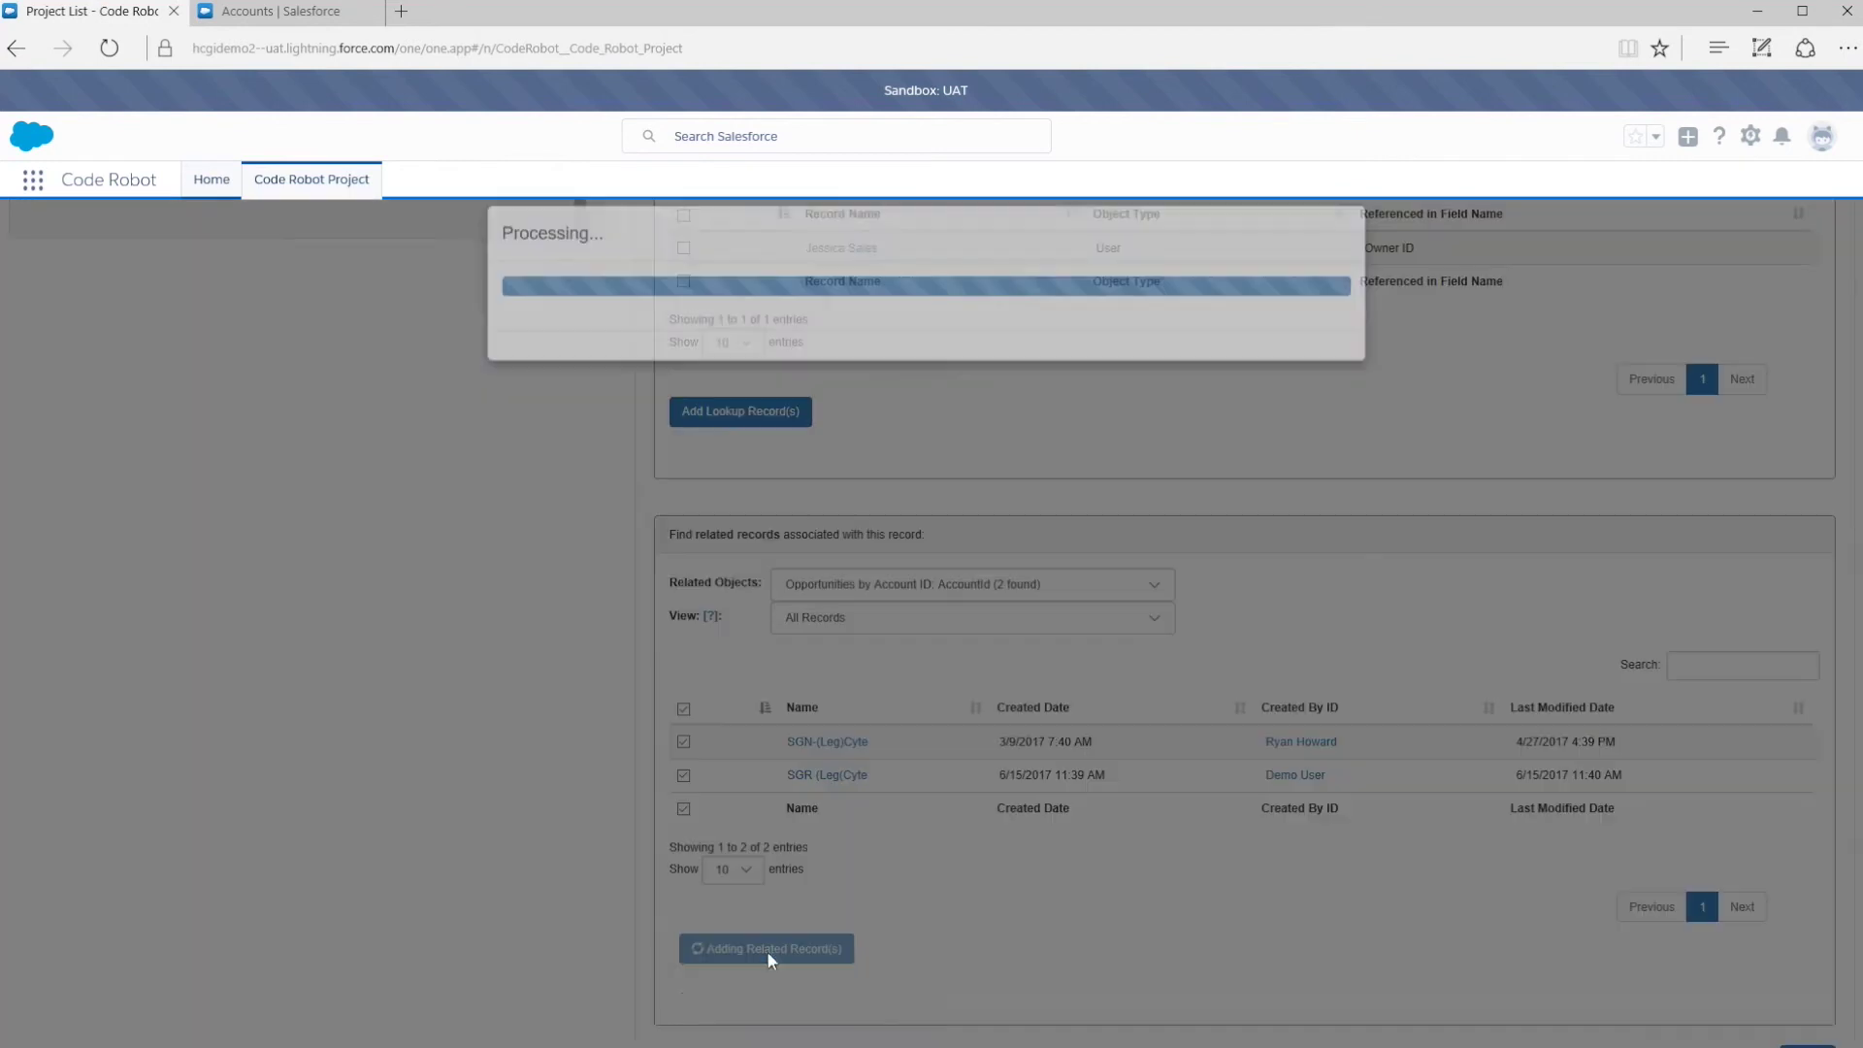
click(1817, 317)
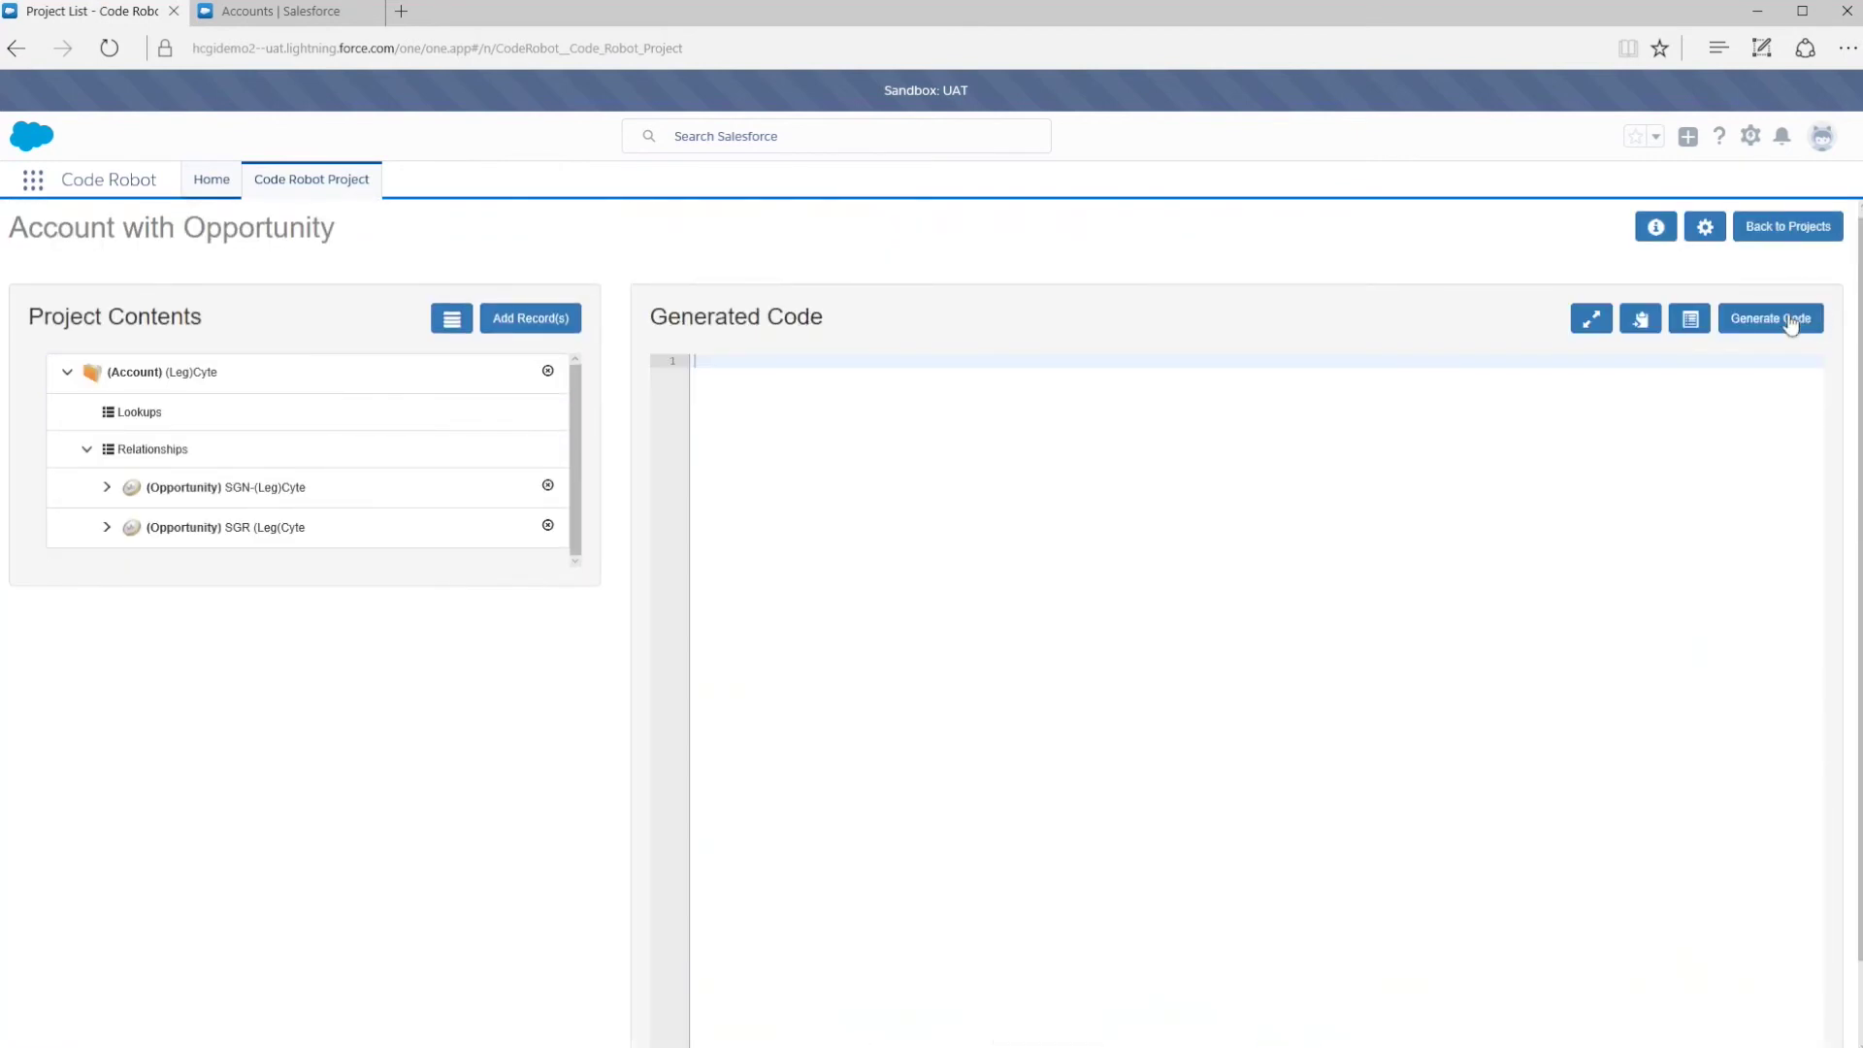
click(1785, 319)
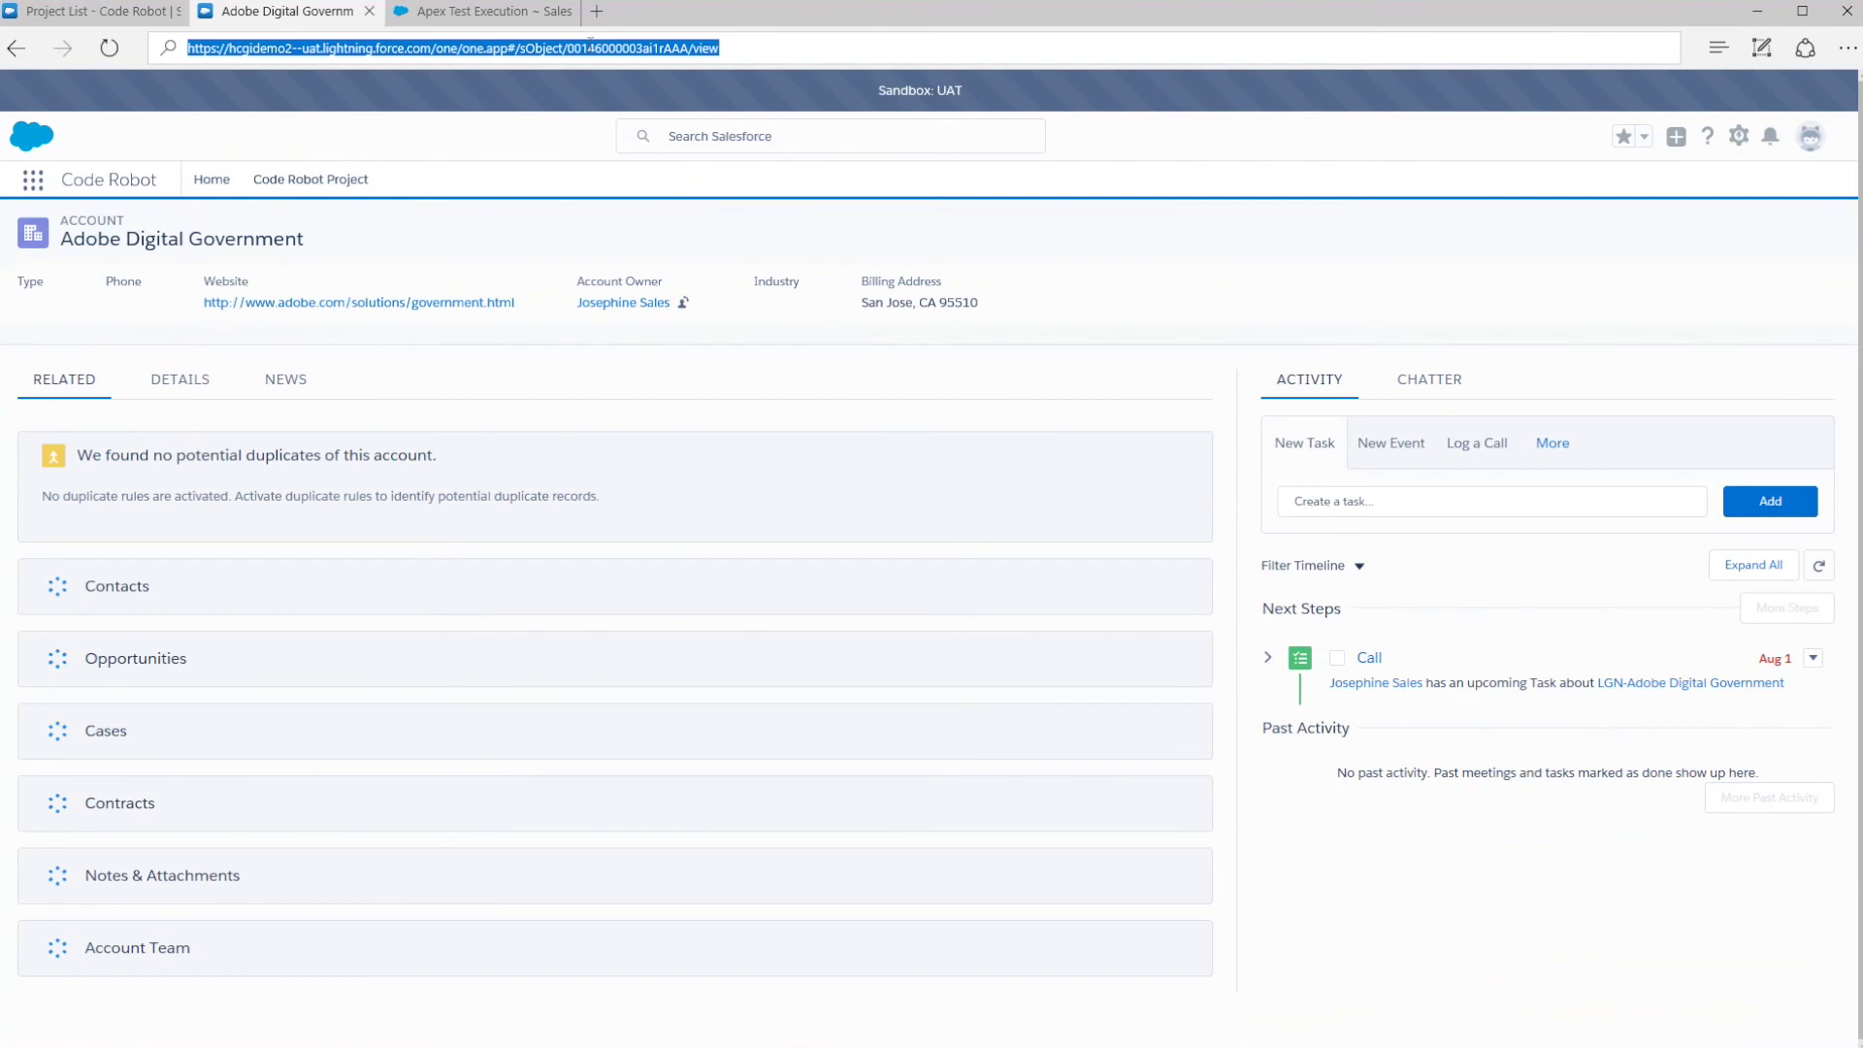
Step: Copy the Adobe Digital Government account's record ID from its web address and return to the Code Robot project
double_click(590, 48)
key(ctrl+c)
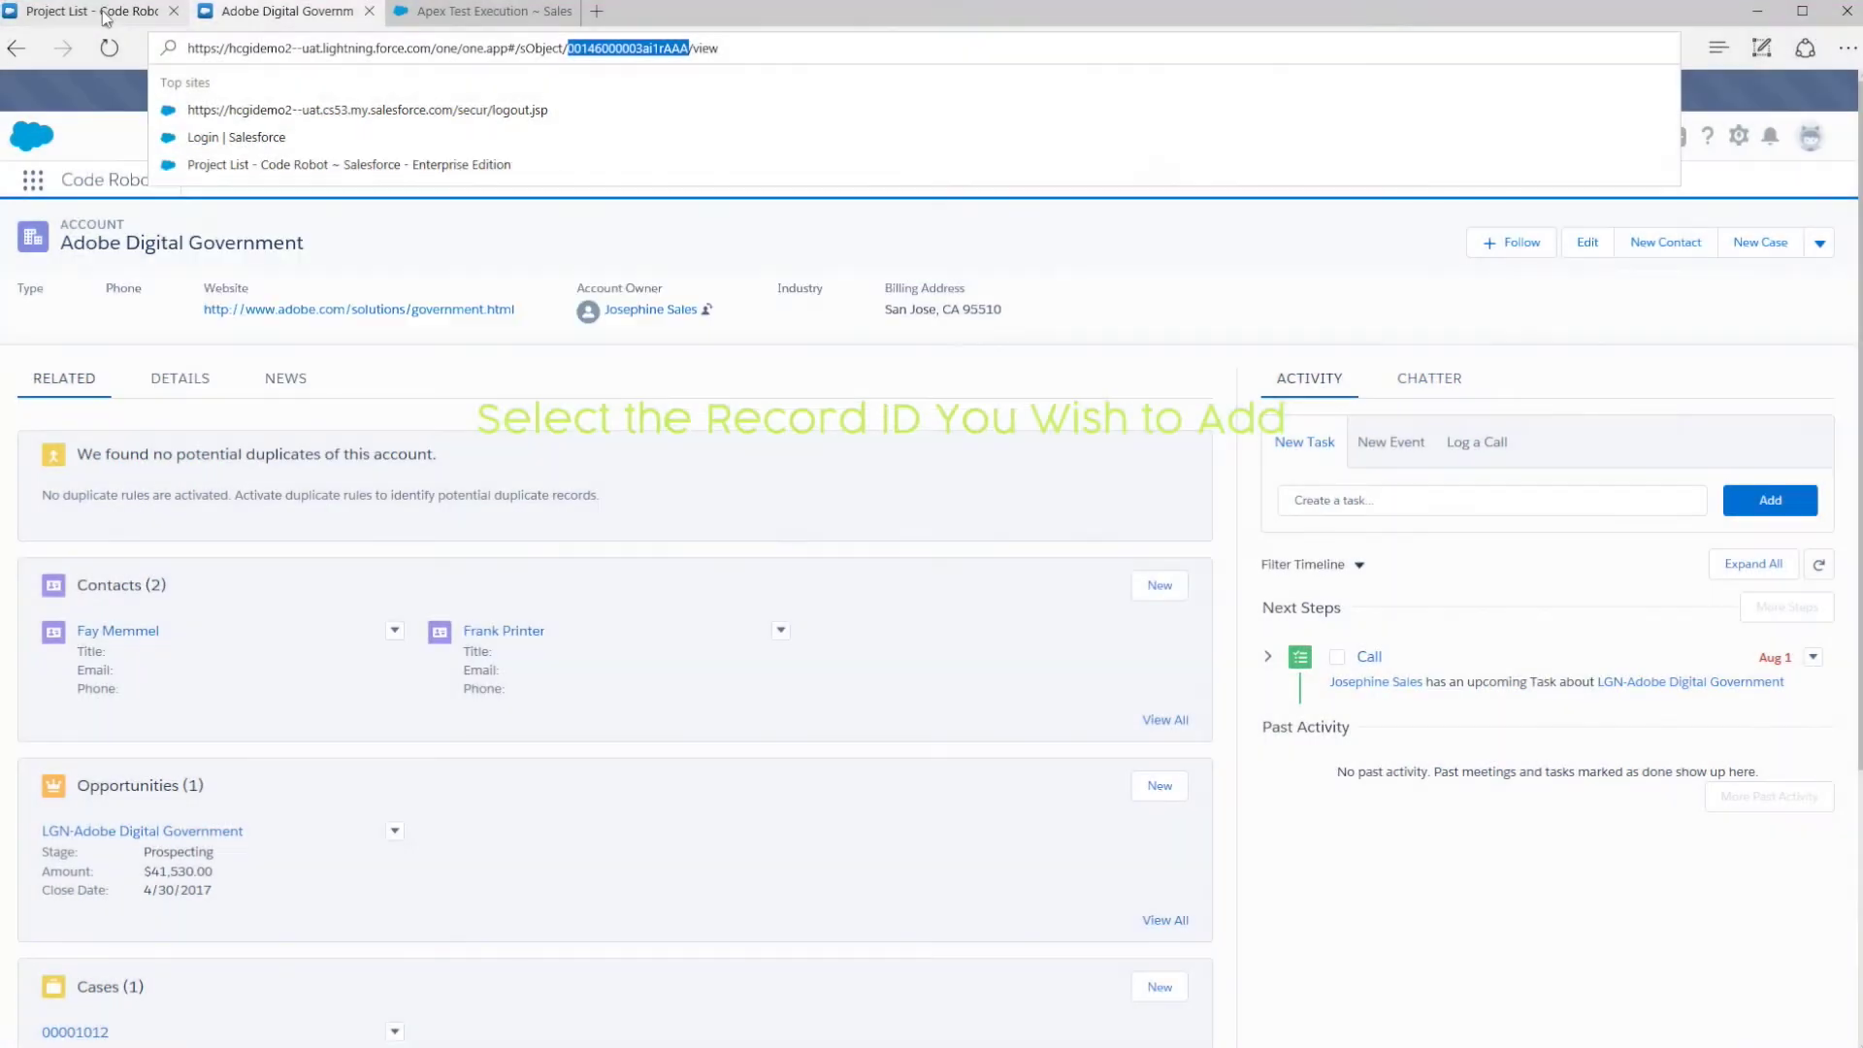
click(92, 11)
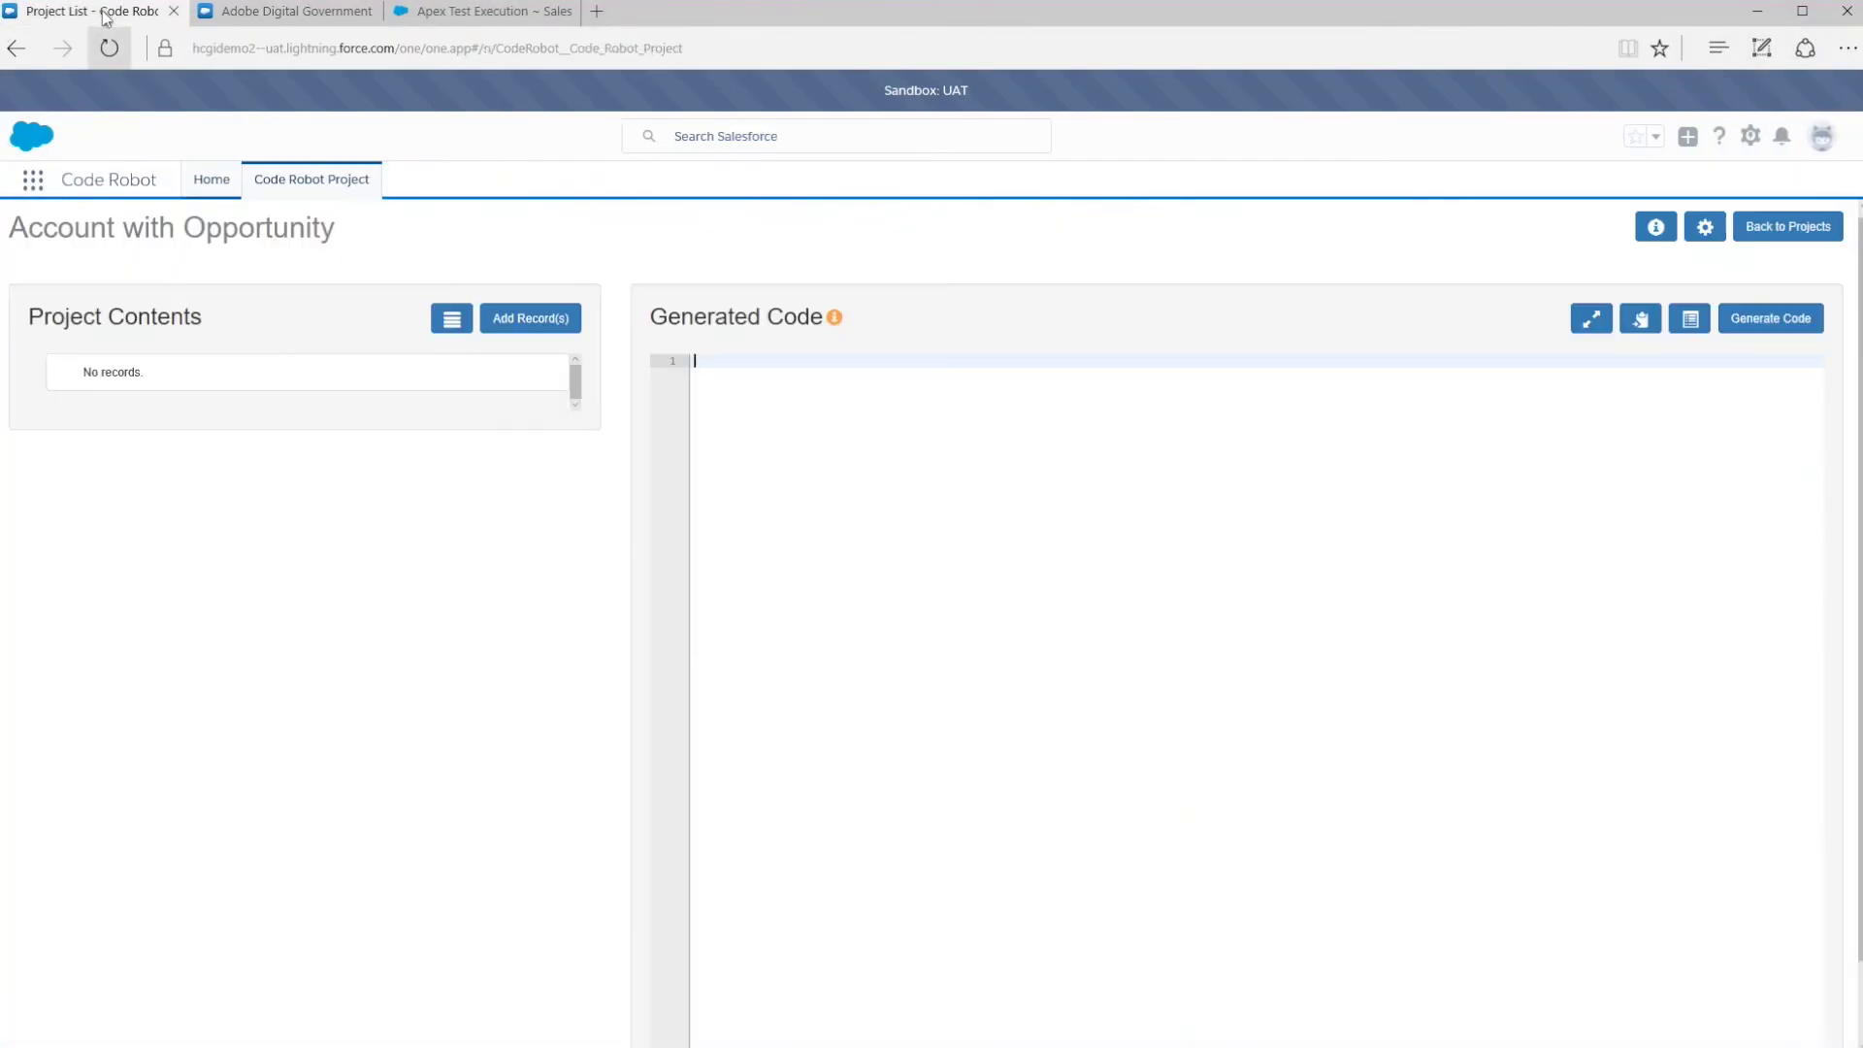
Step: Add the Adobe Digital Government account to the project as a single record using the copied record ID
click(553, 335)
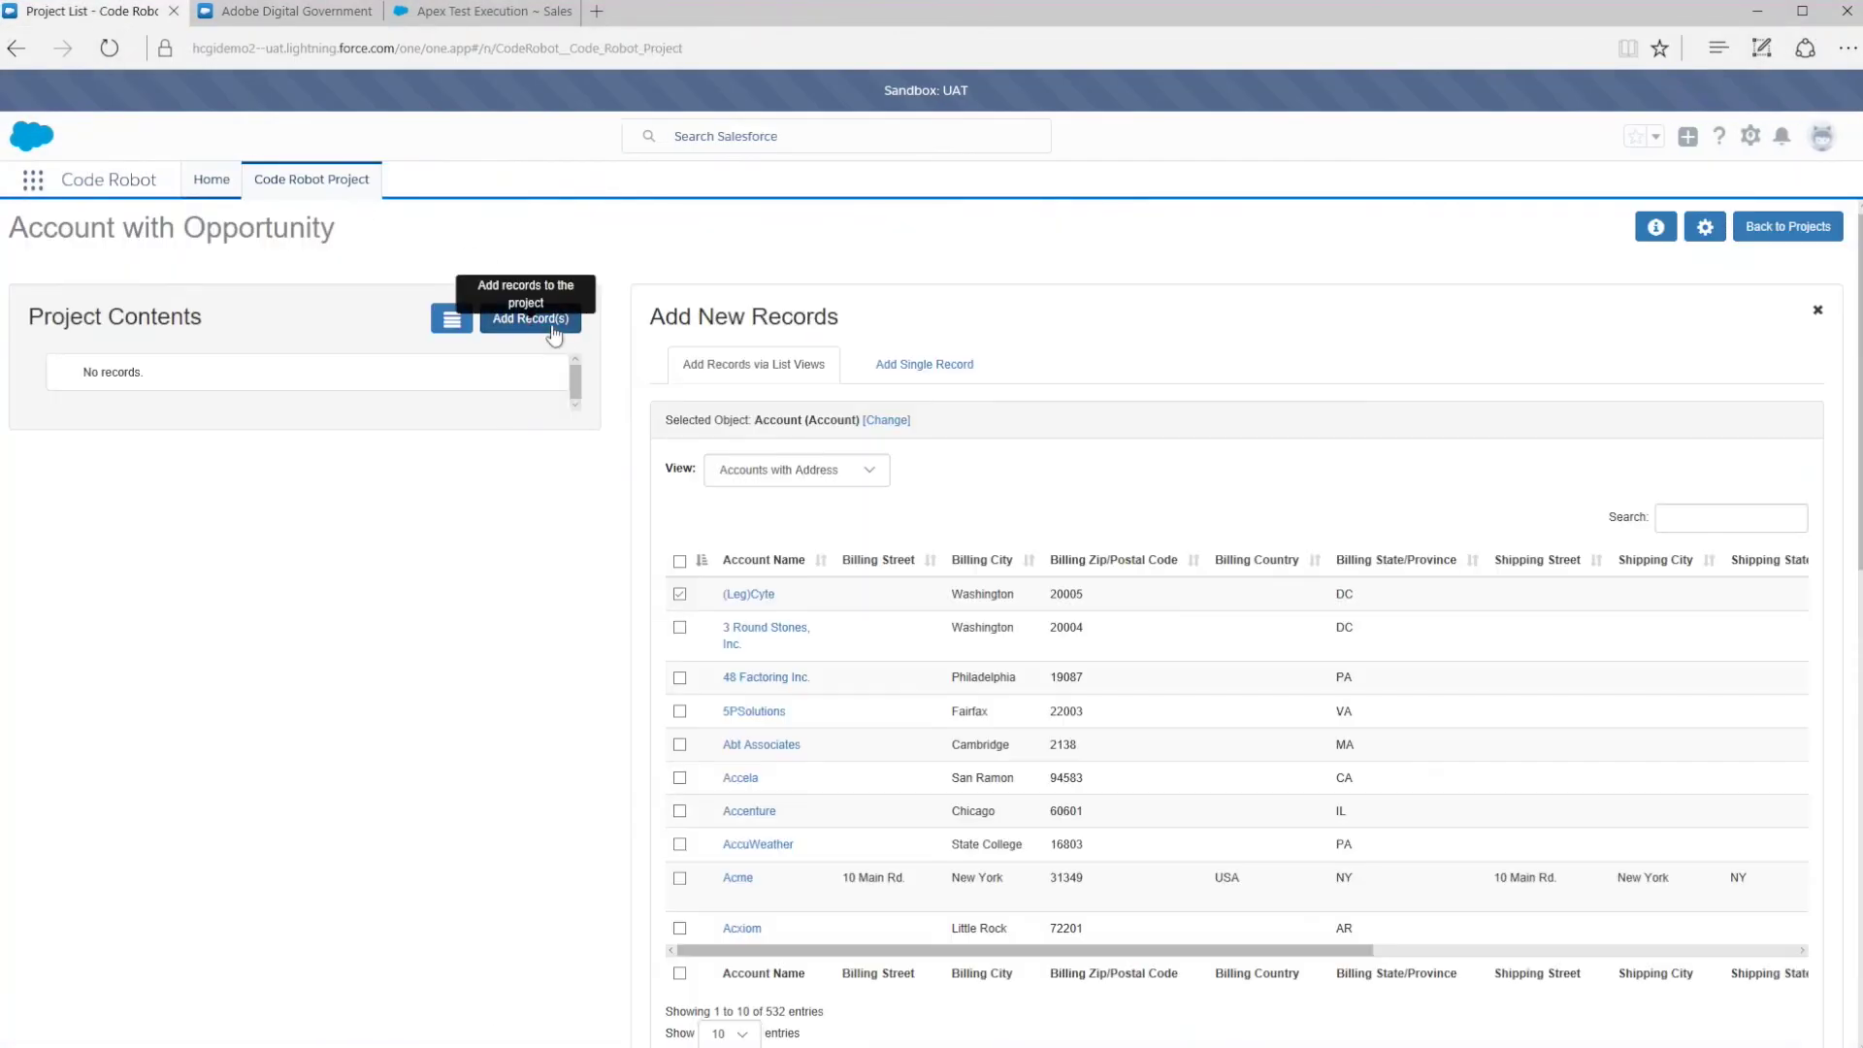
click(932, 364)
click(869, 439)
key(ctrl+v)
click(717, 490)
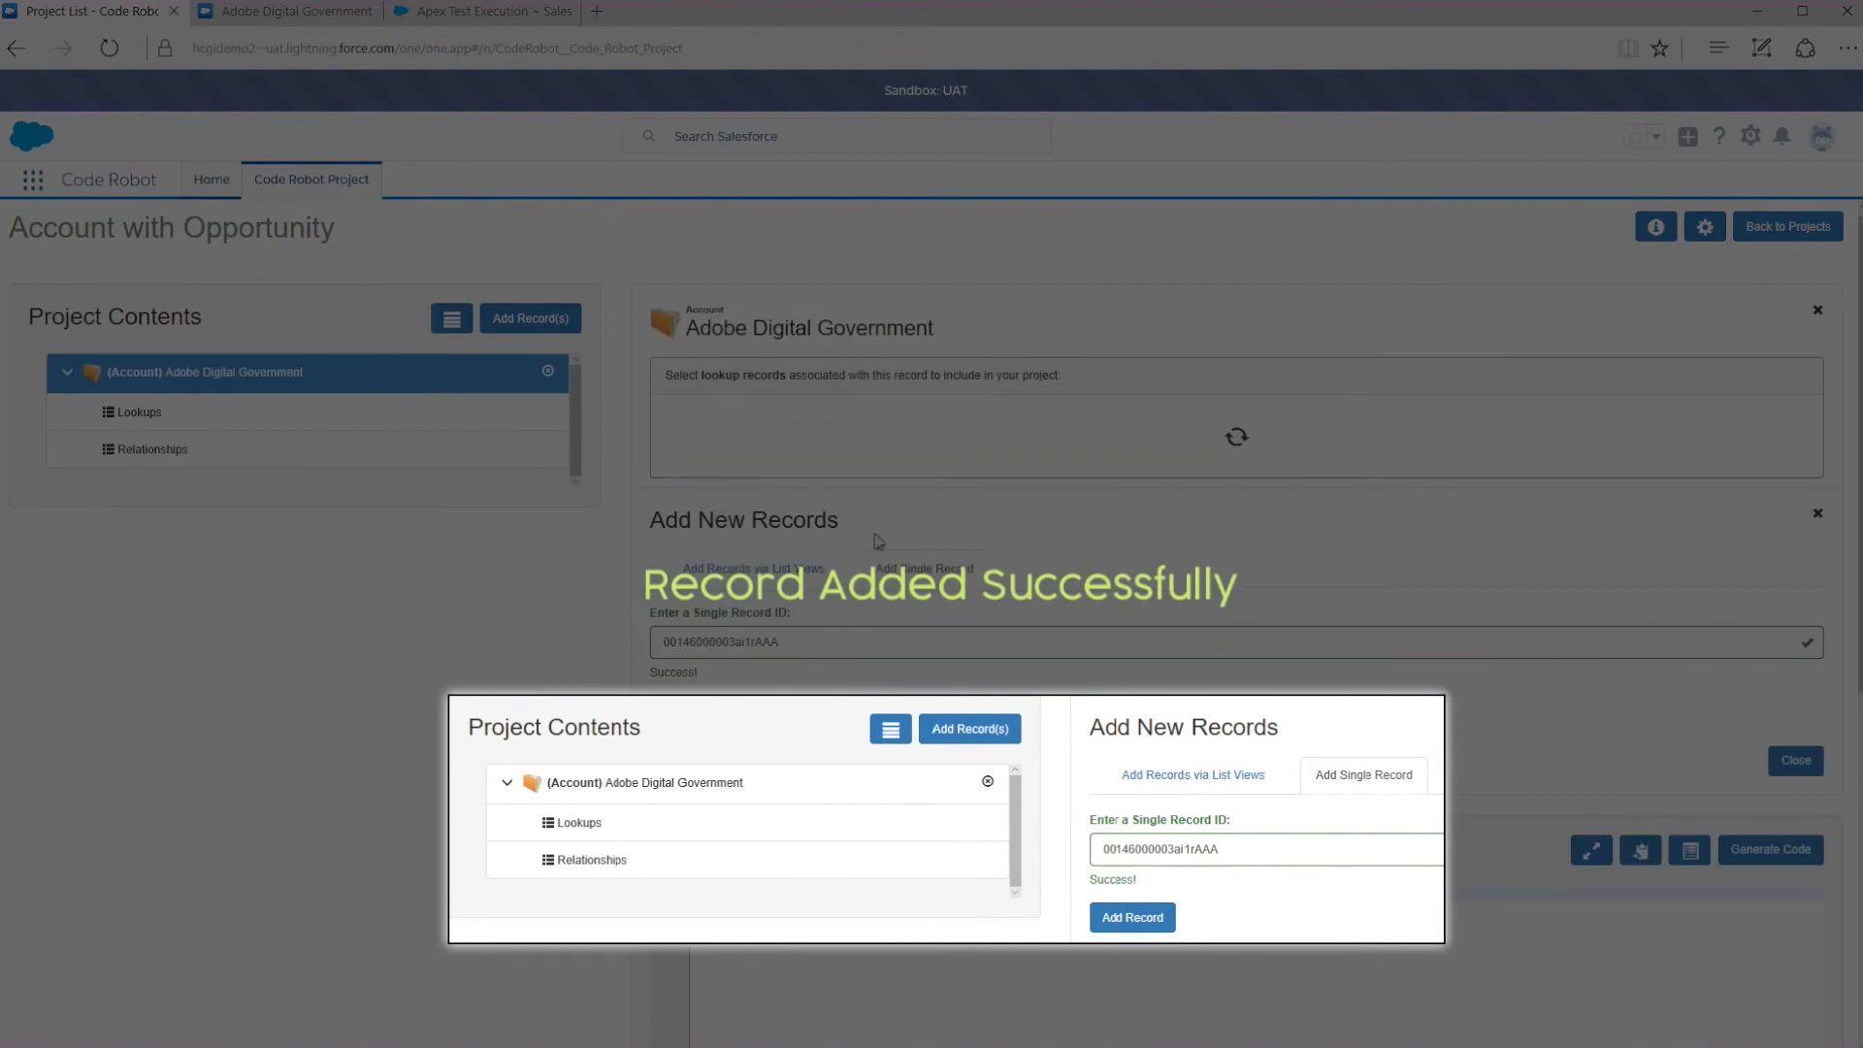
scroll(960, 577, down, 3)
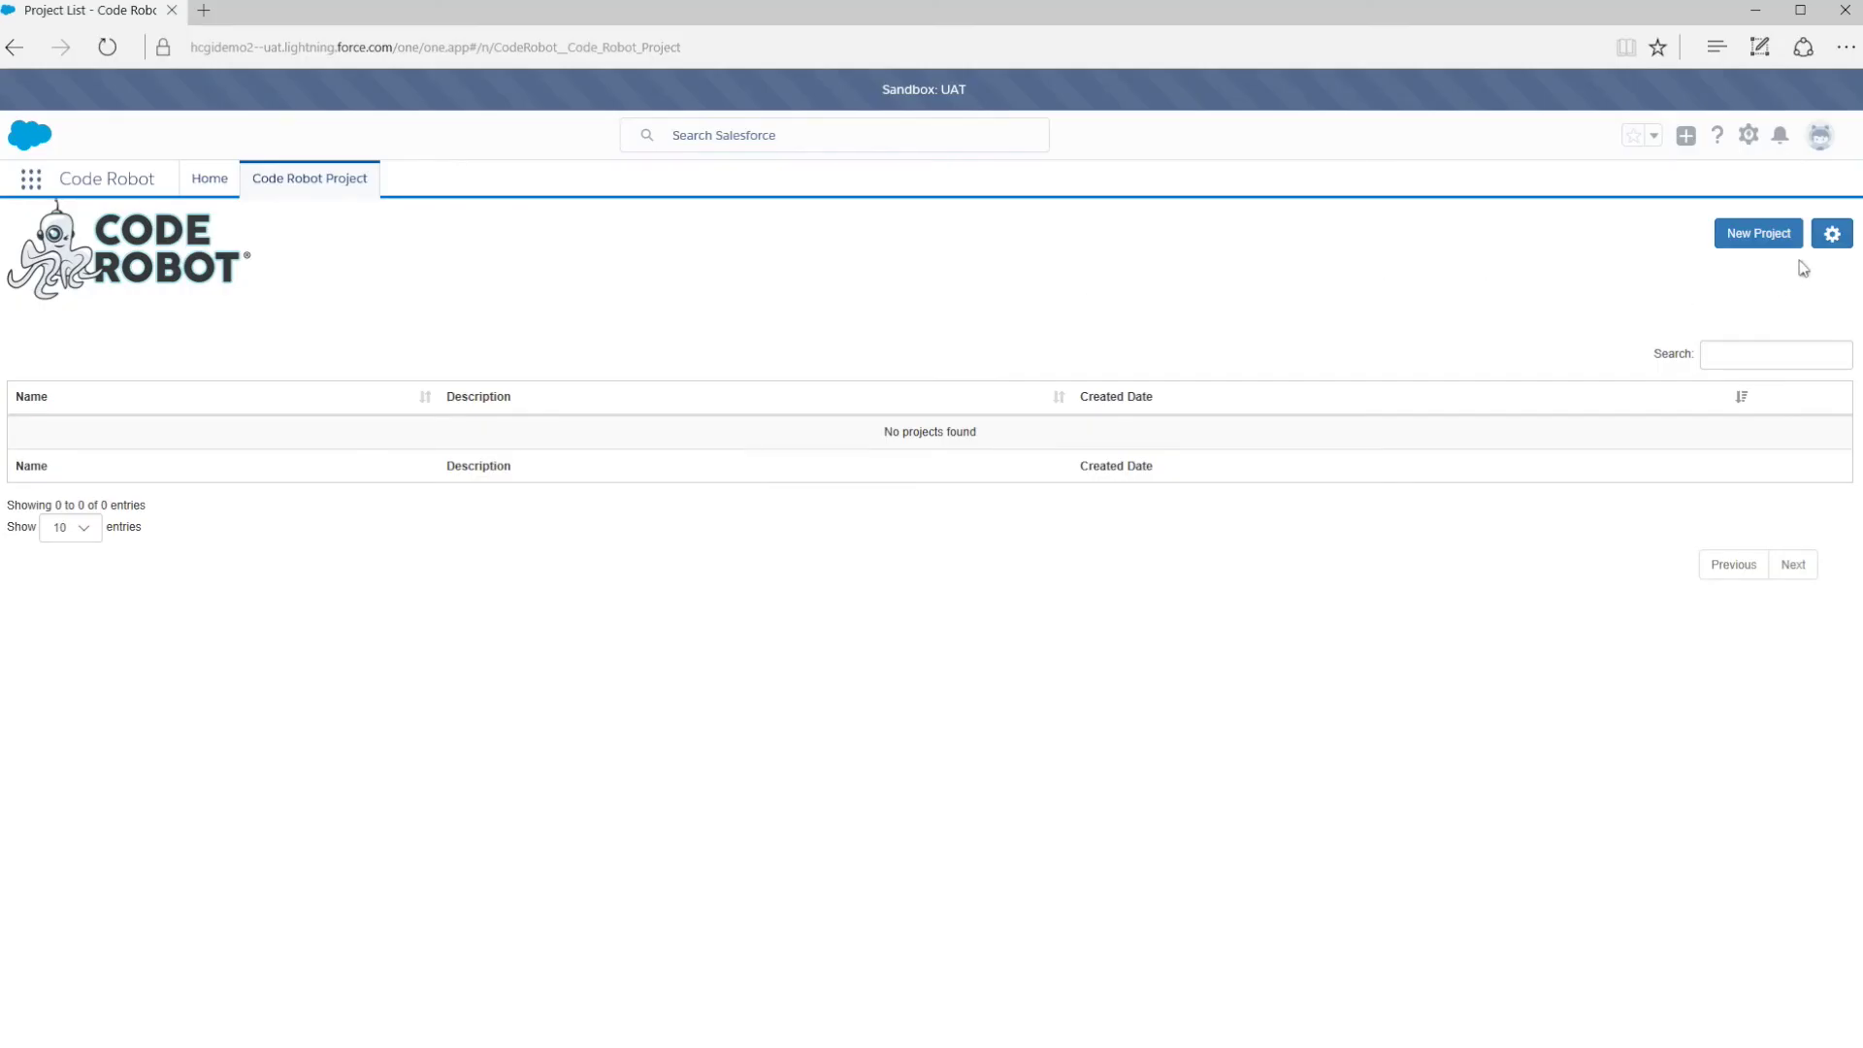
Step: Open the application configuration, try None for Include Lookups Automatically, and set it back to Required
click(1830, 235)
click(755, 355)
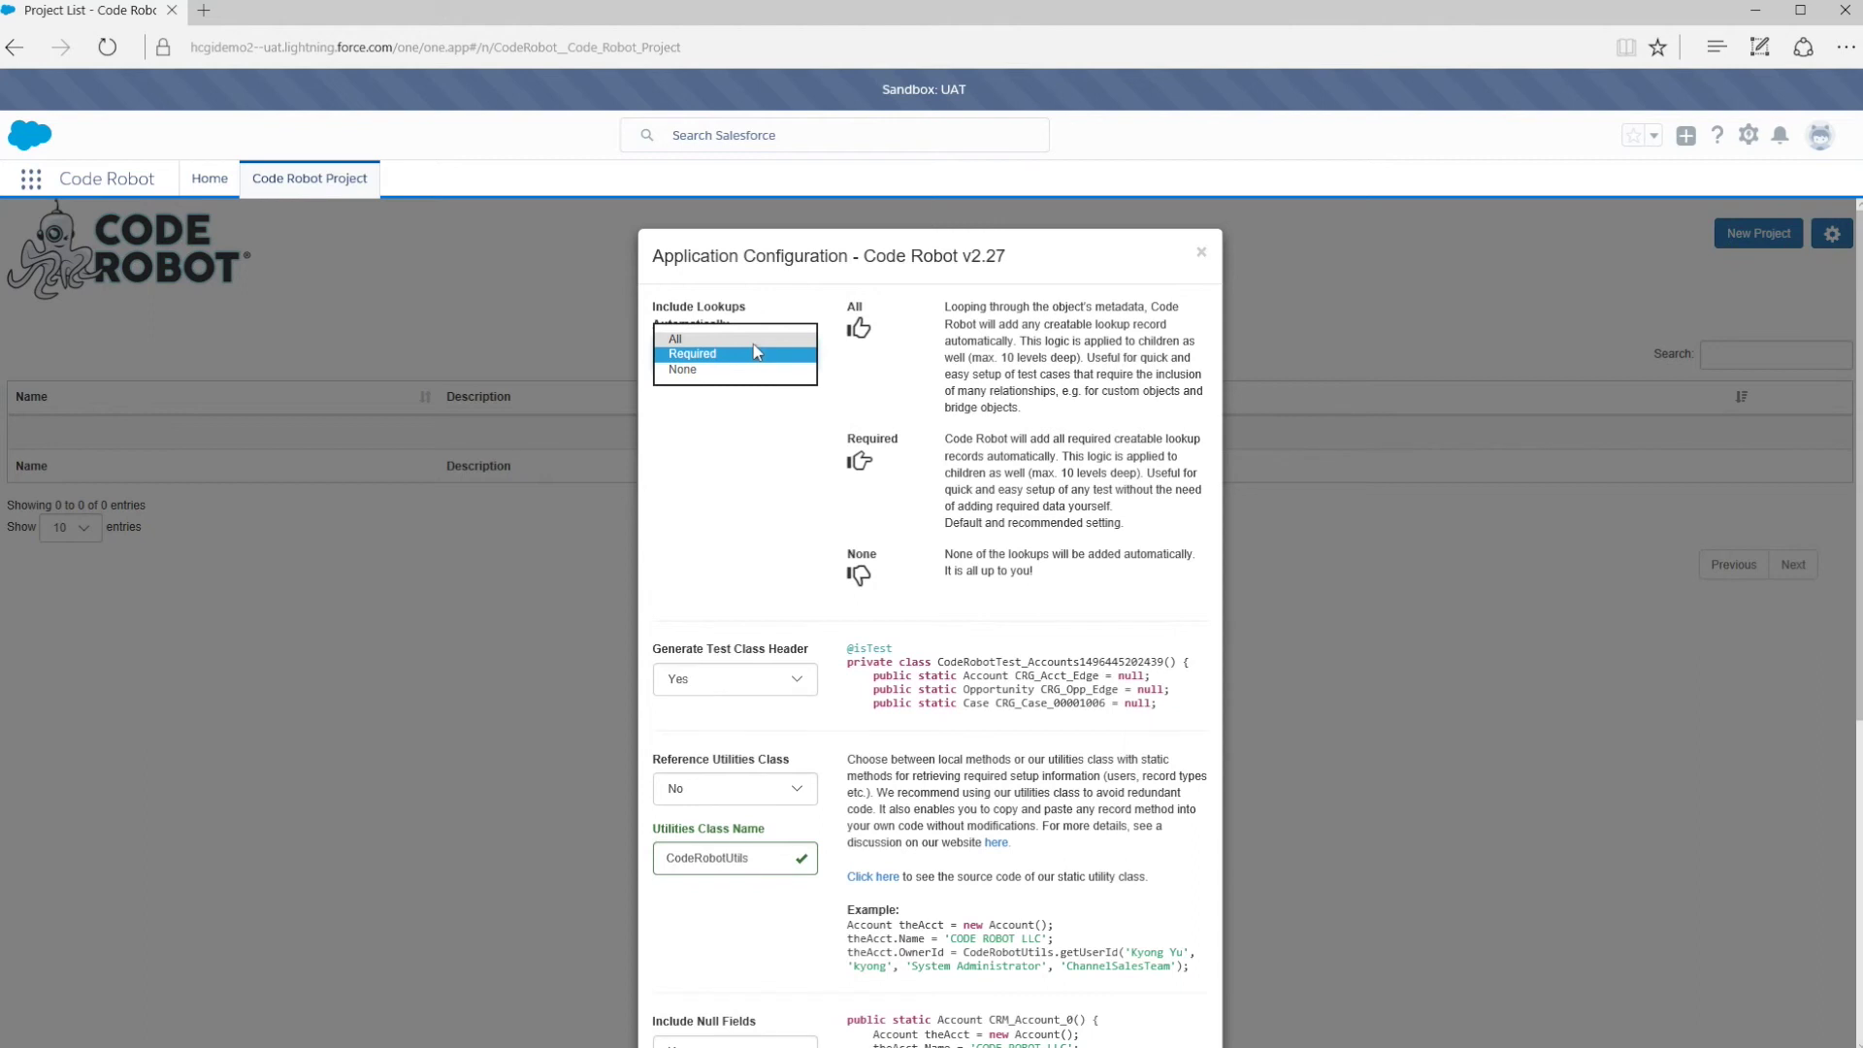
click(756, 353)
click(756, 353)
click(756, 378)
click(756, 359)
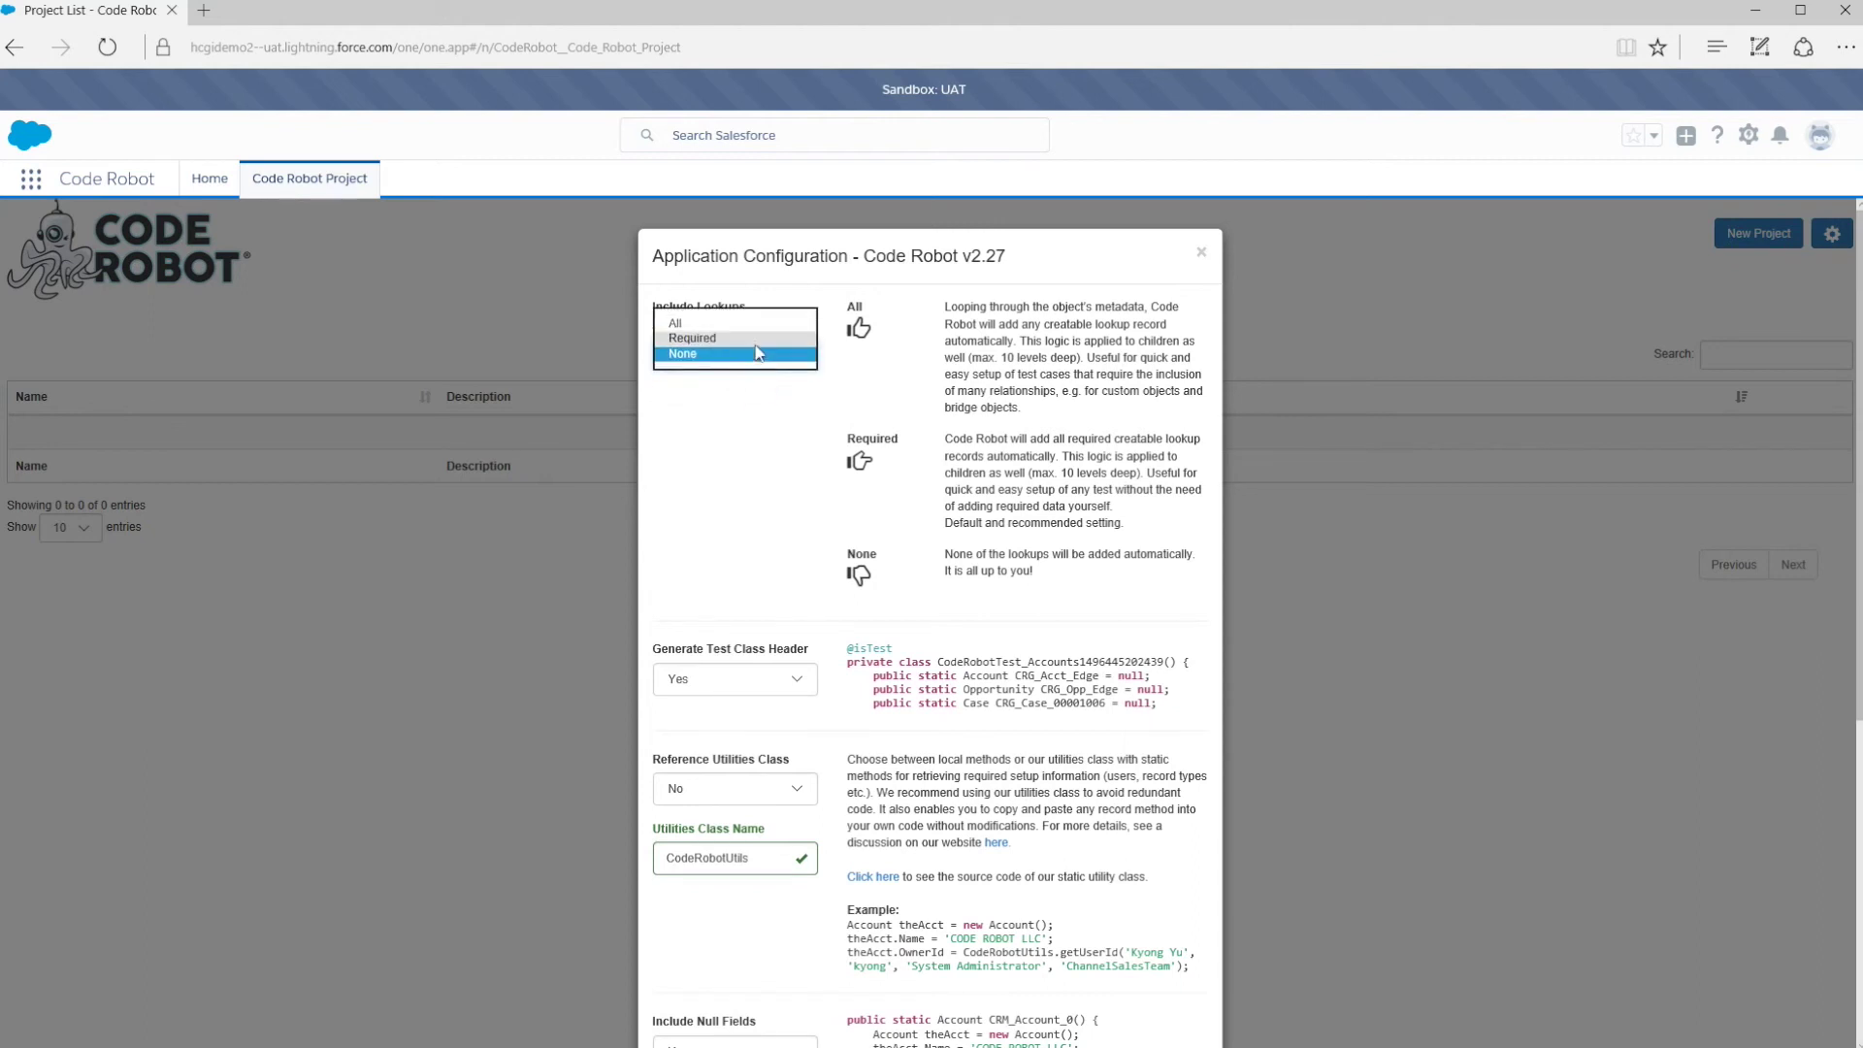
click(756, 345)
Step: Switch Generate Test Class Header to No and back to Yes
scroll(768, 446, down, 3)
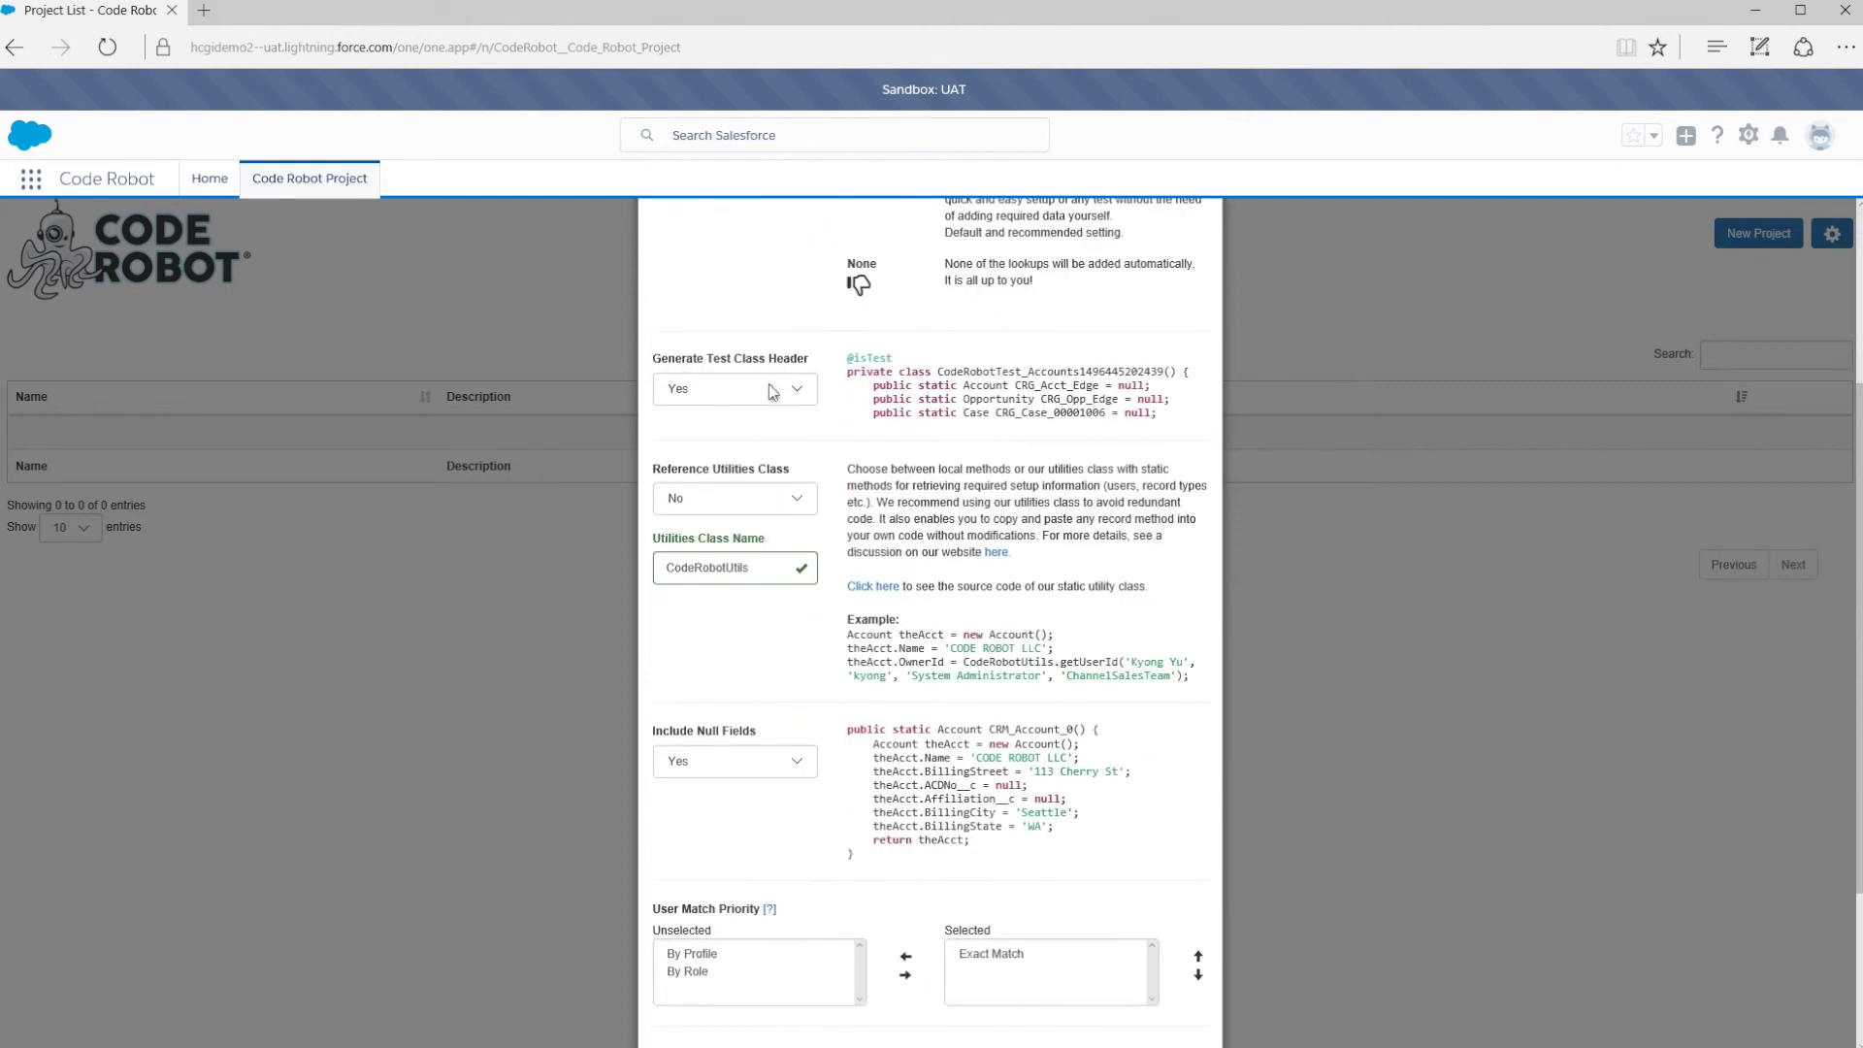
click(770, 389)
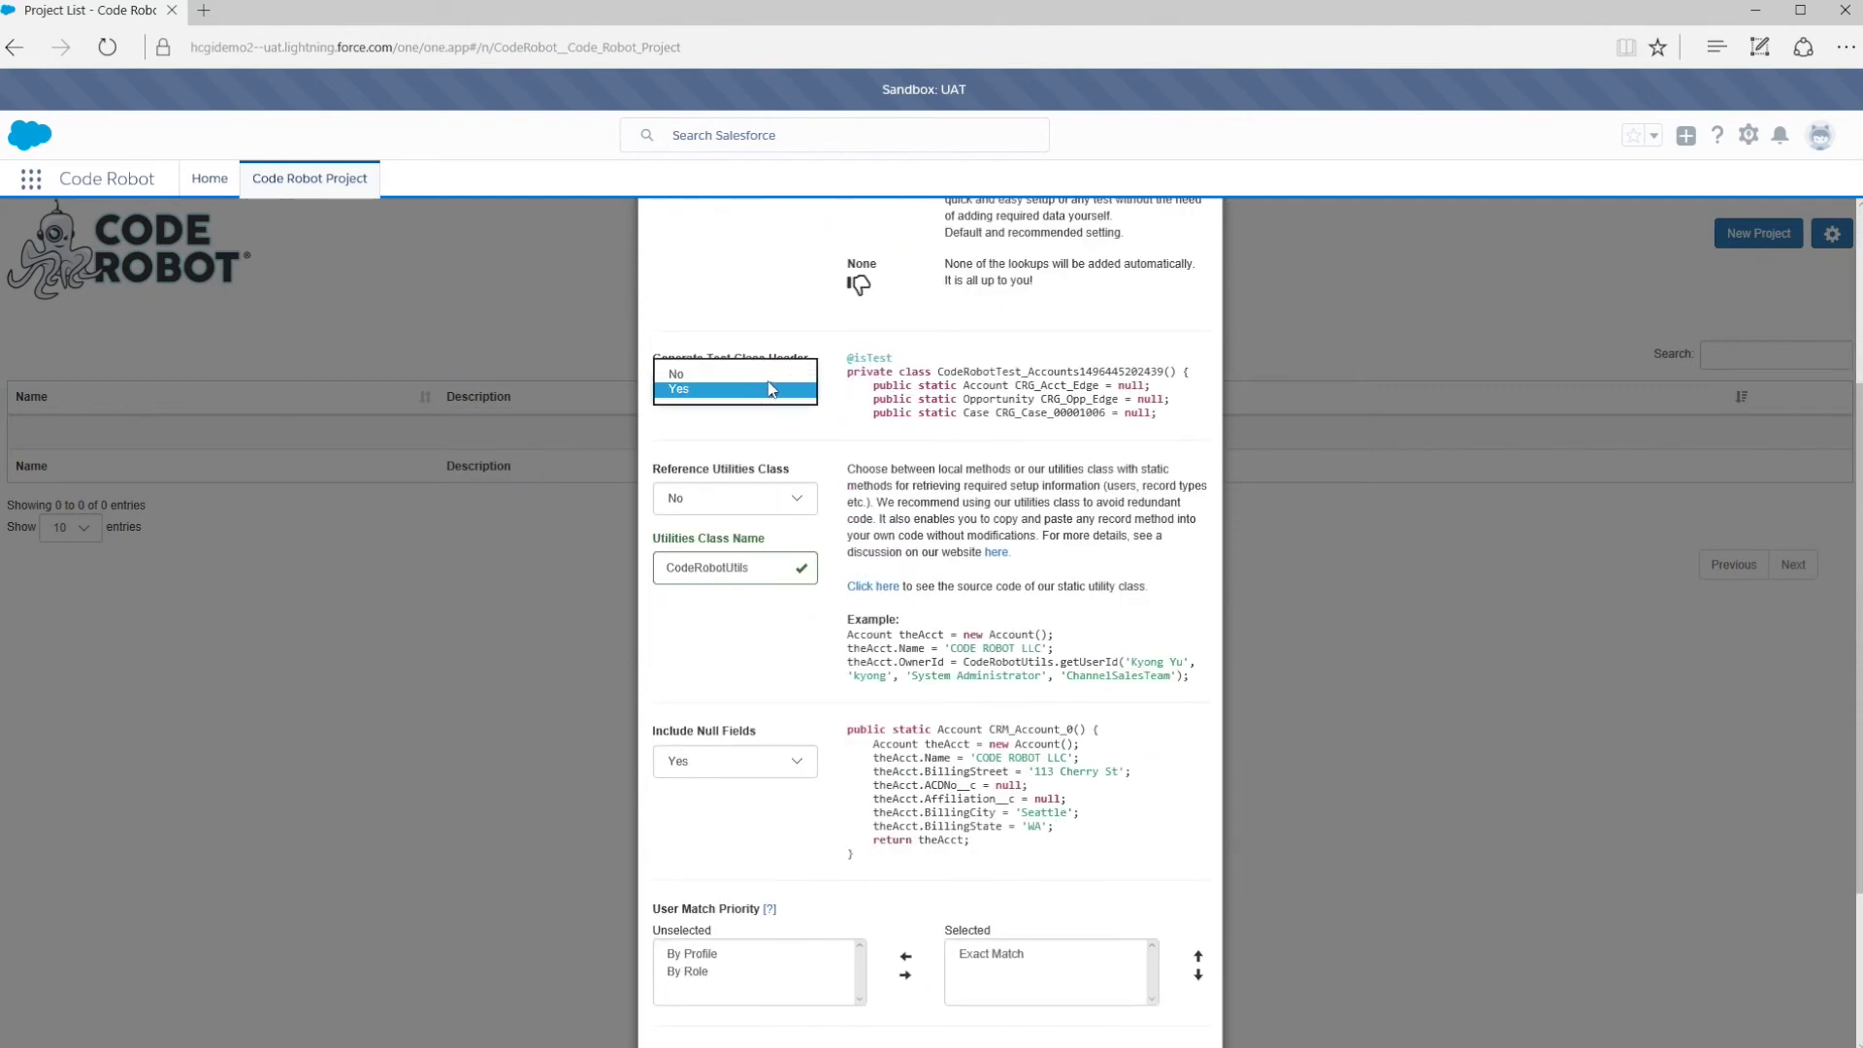
click(766, 374)
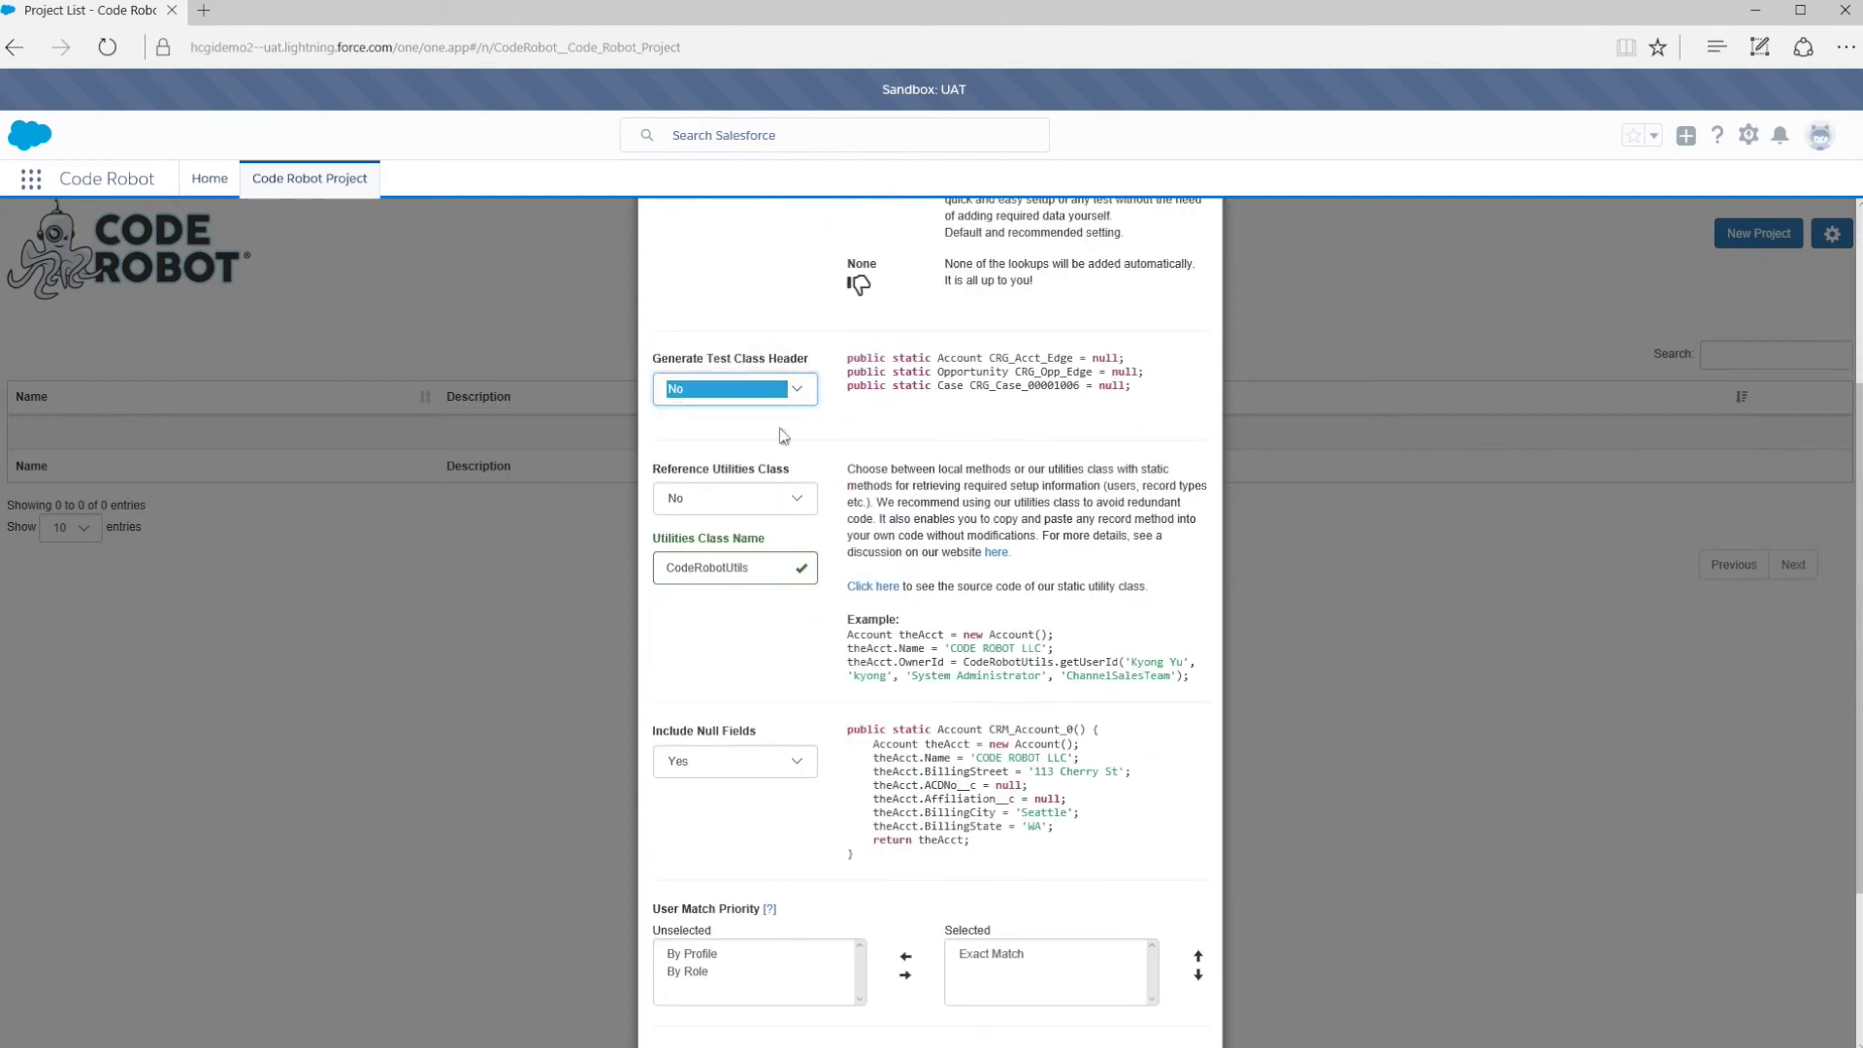
click(771, 393)
click(772, 404)
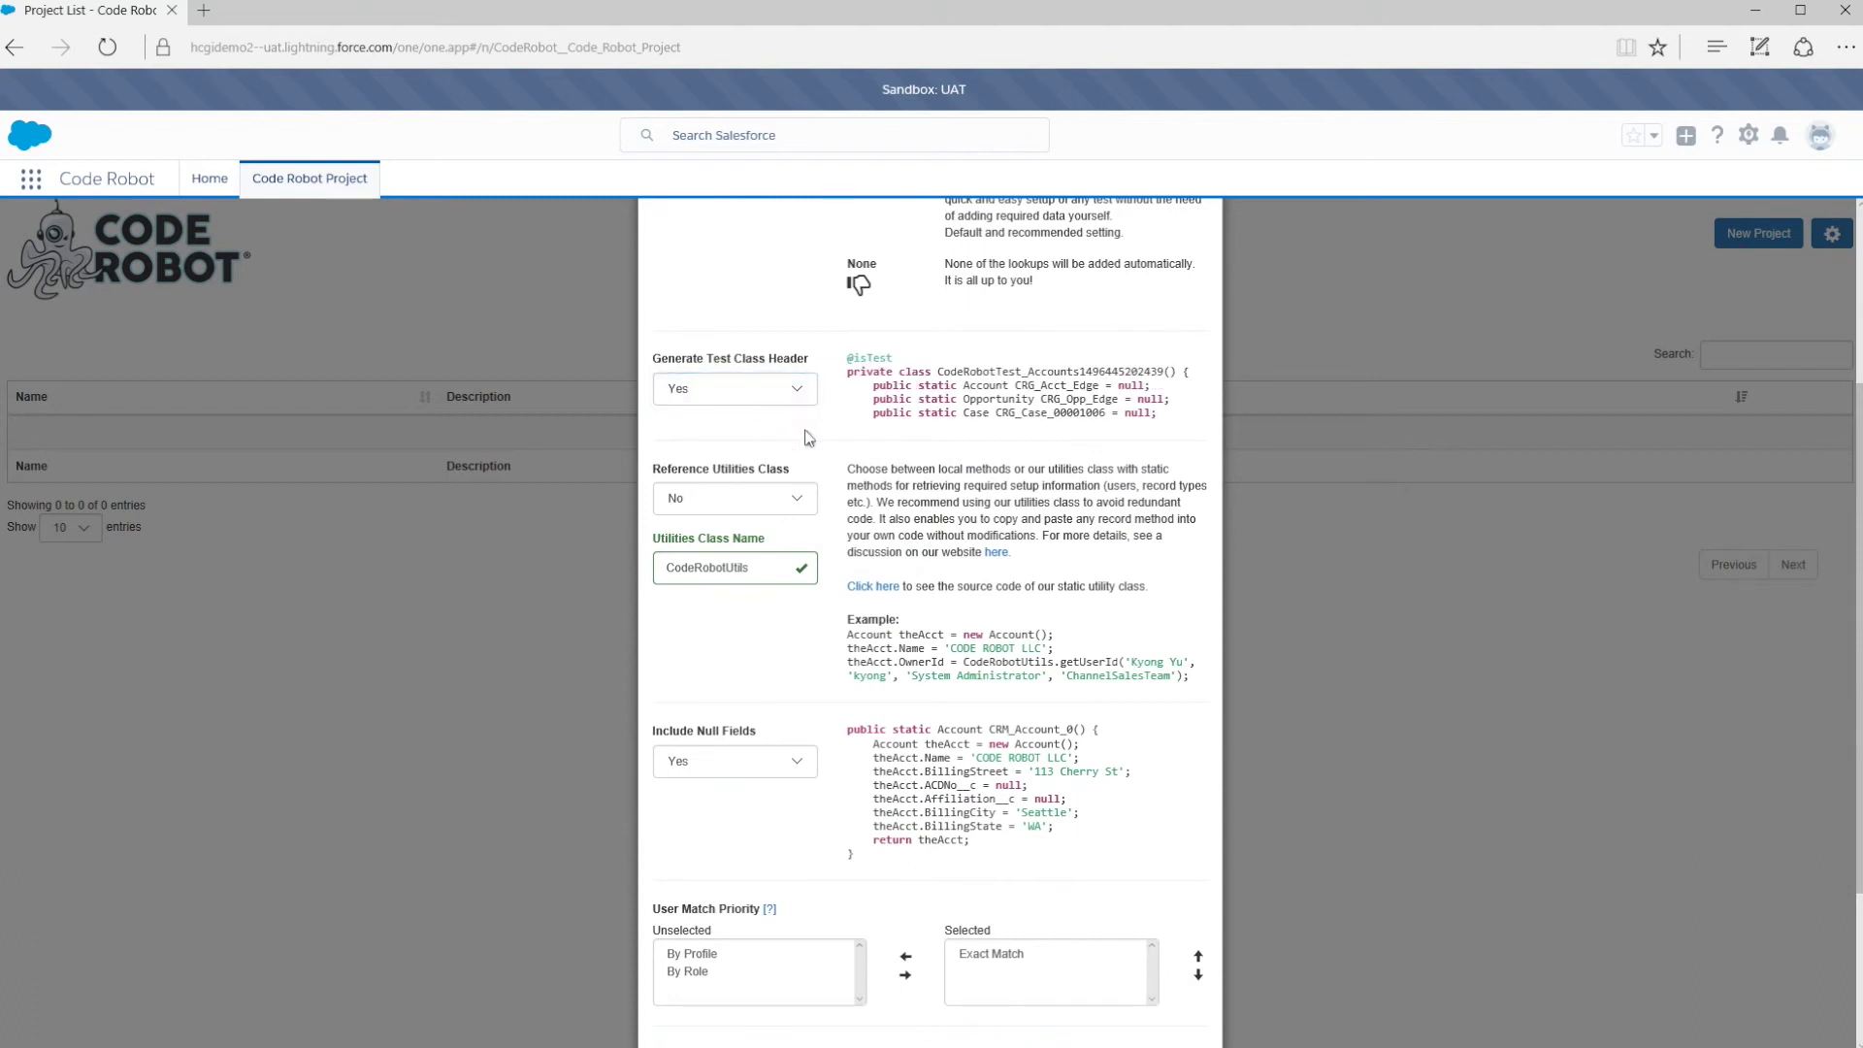
Step: Switch Reference Utilities Class to Yes and back to No
scroll(805, 437, down, 3)
click(804, 271)
click(796, 283)
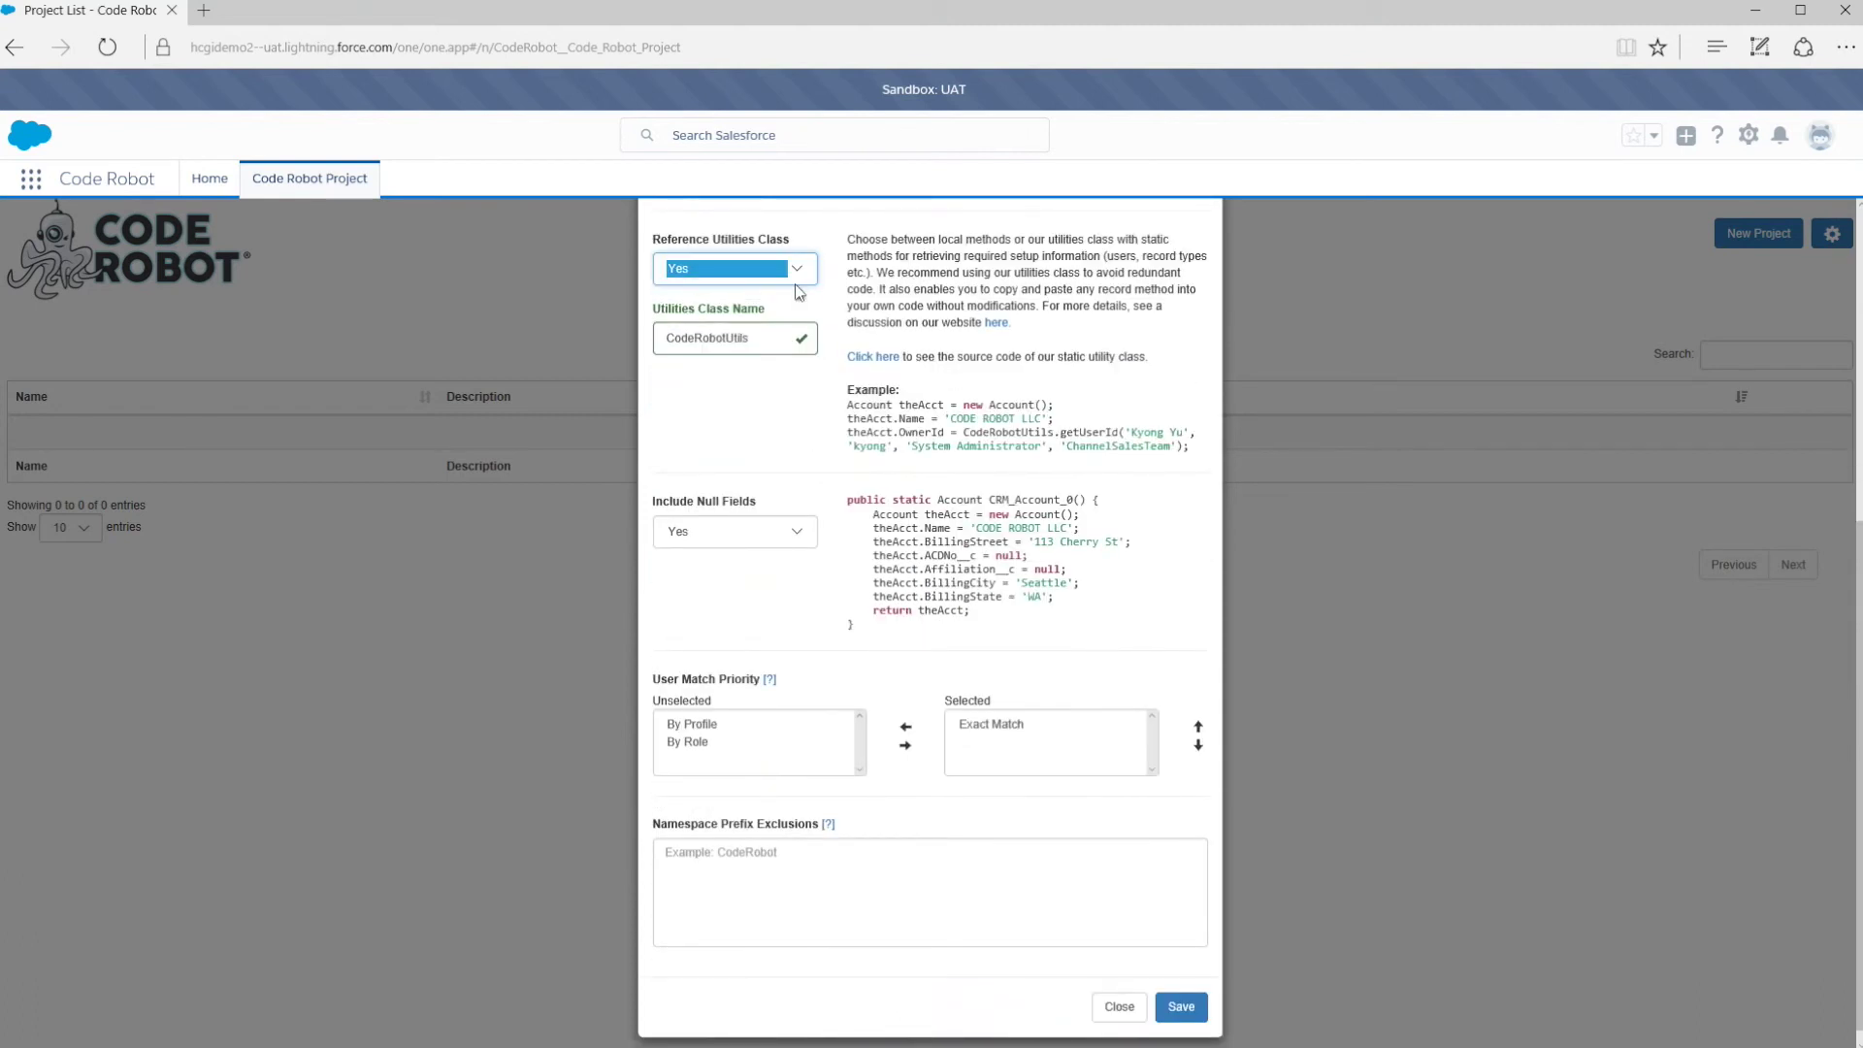
click(797, 271)
click(791, 295)
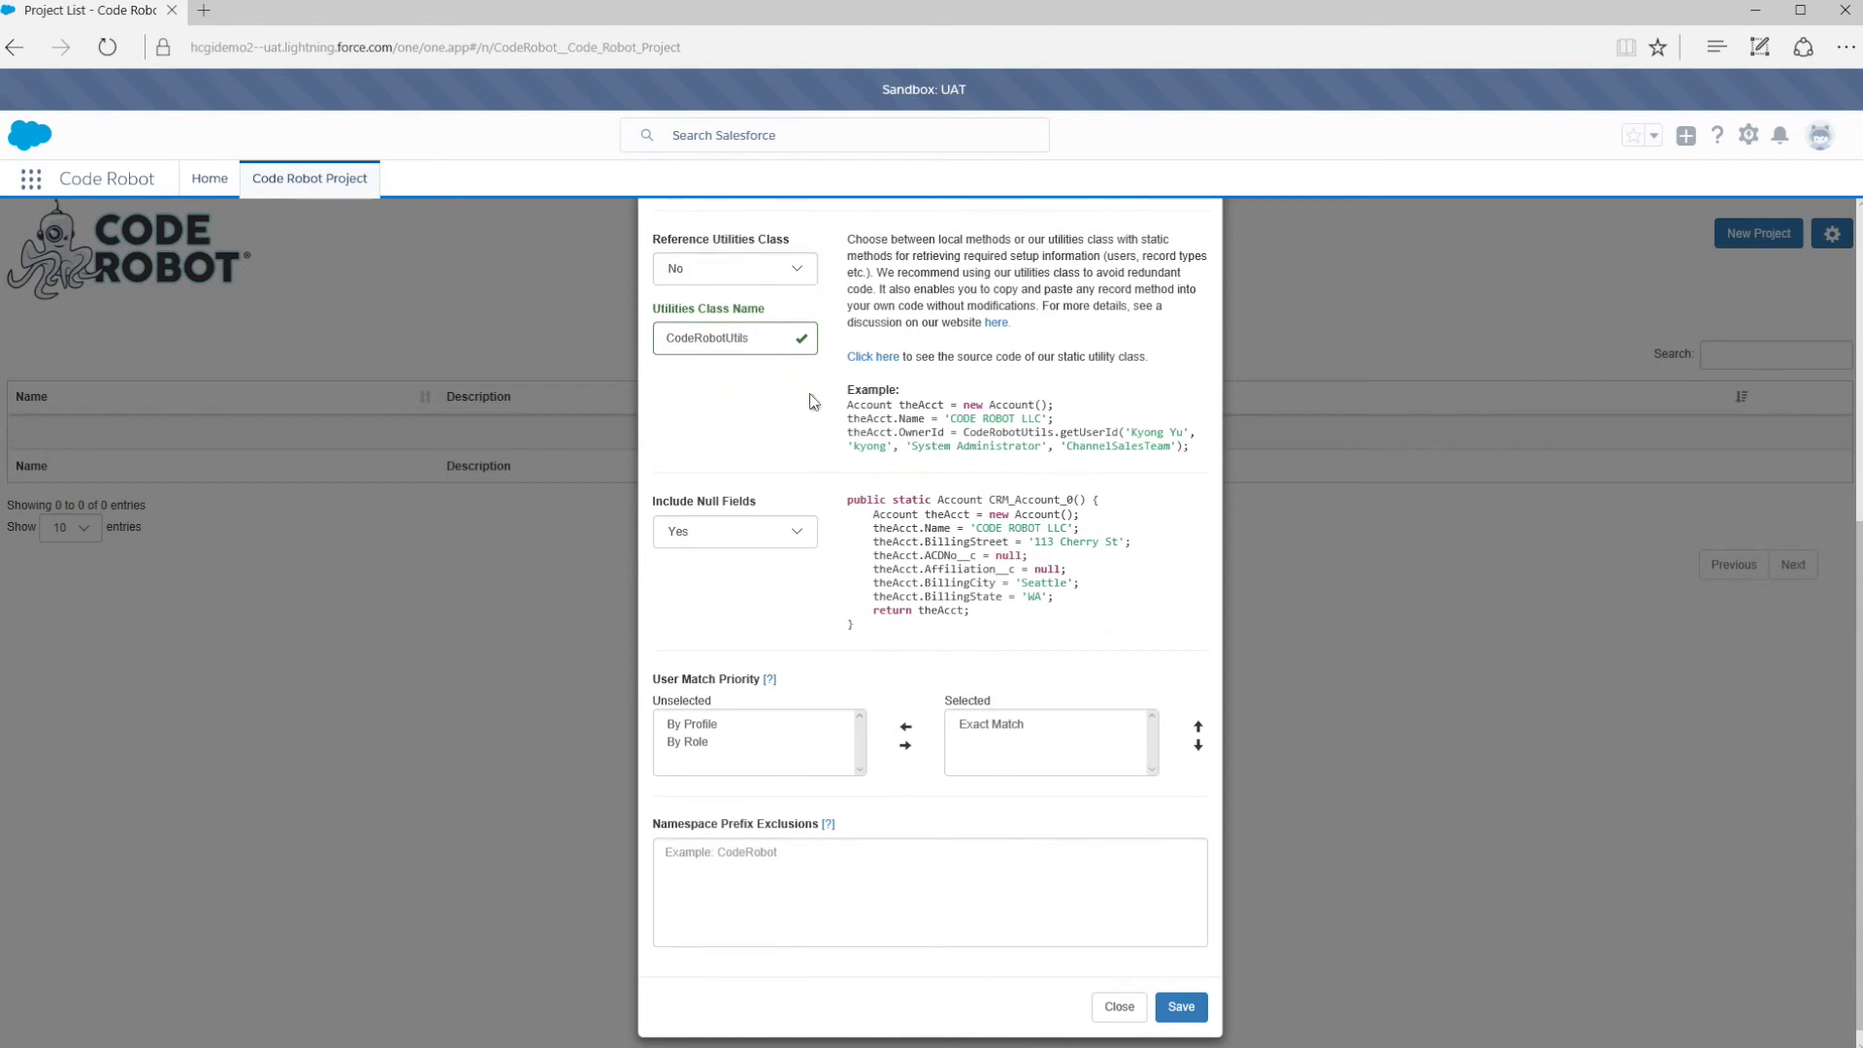
Step: Set Include Null Fields to No in the application configuration
scroll(808, 476, down, 1)
click(790, 514)
click(778, 499)
click(779, 539)
click(778, 542)
click(775, 537)
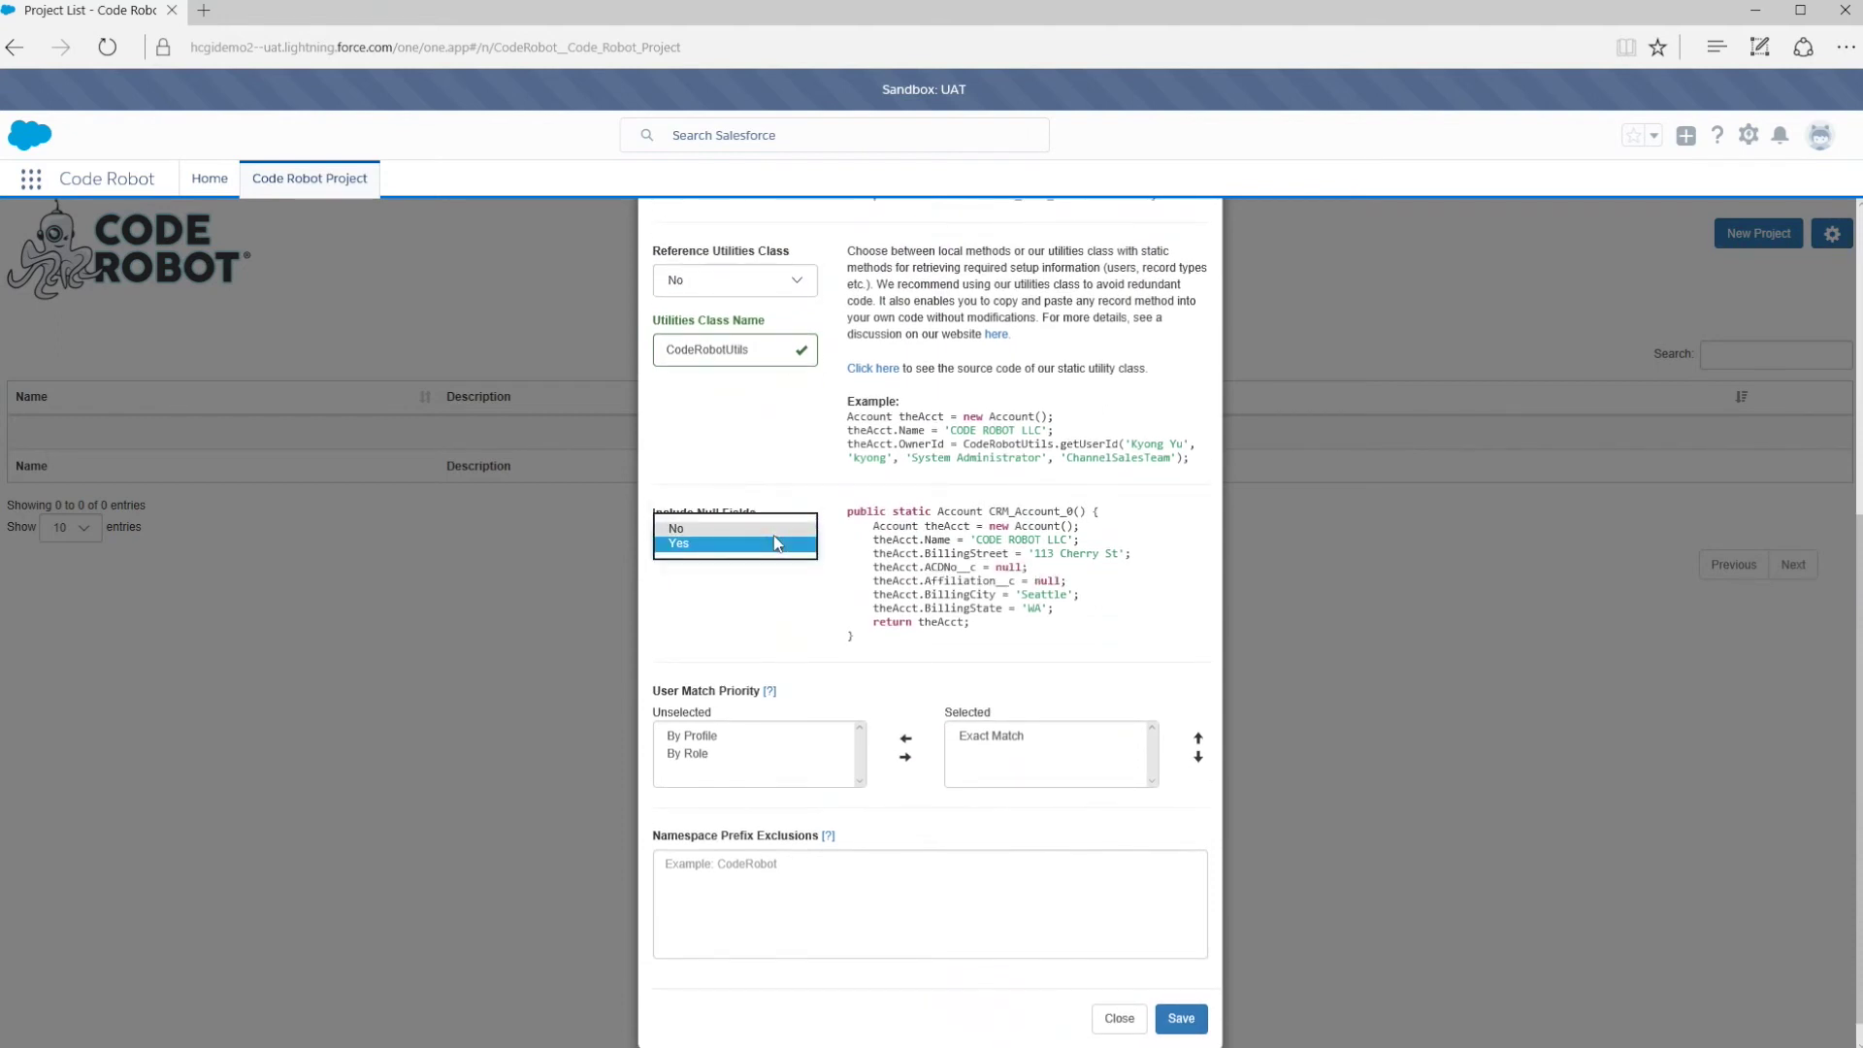
click(773, 533)
Step: Add By Profile and By Role to the selected User Match Priority options and save the configuration
click(737, 726)
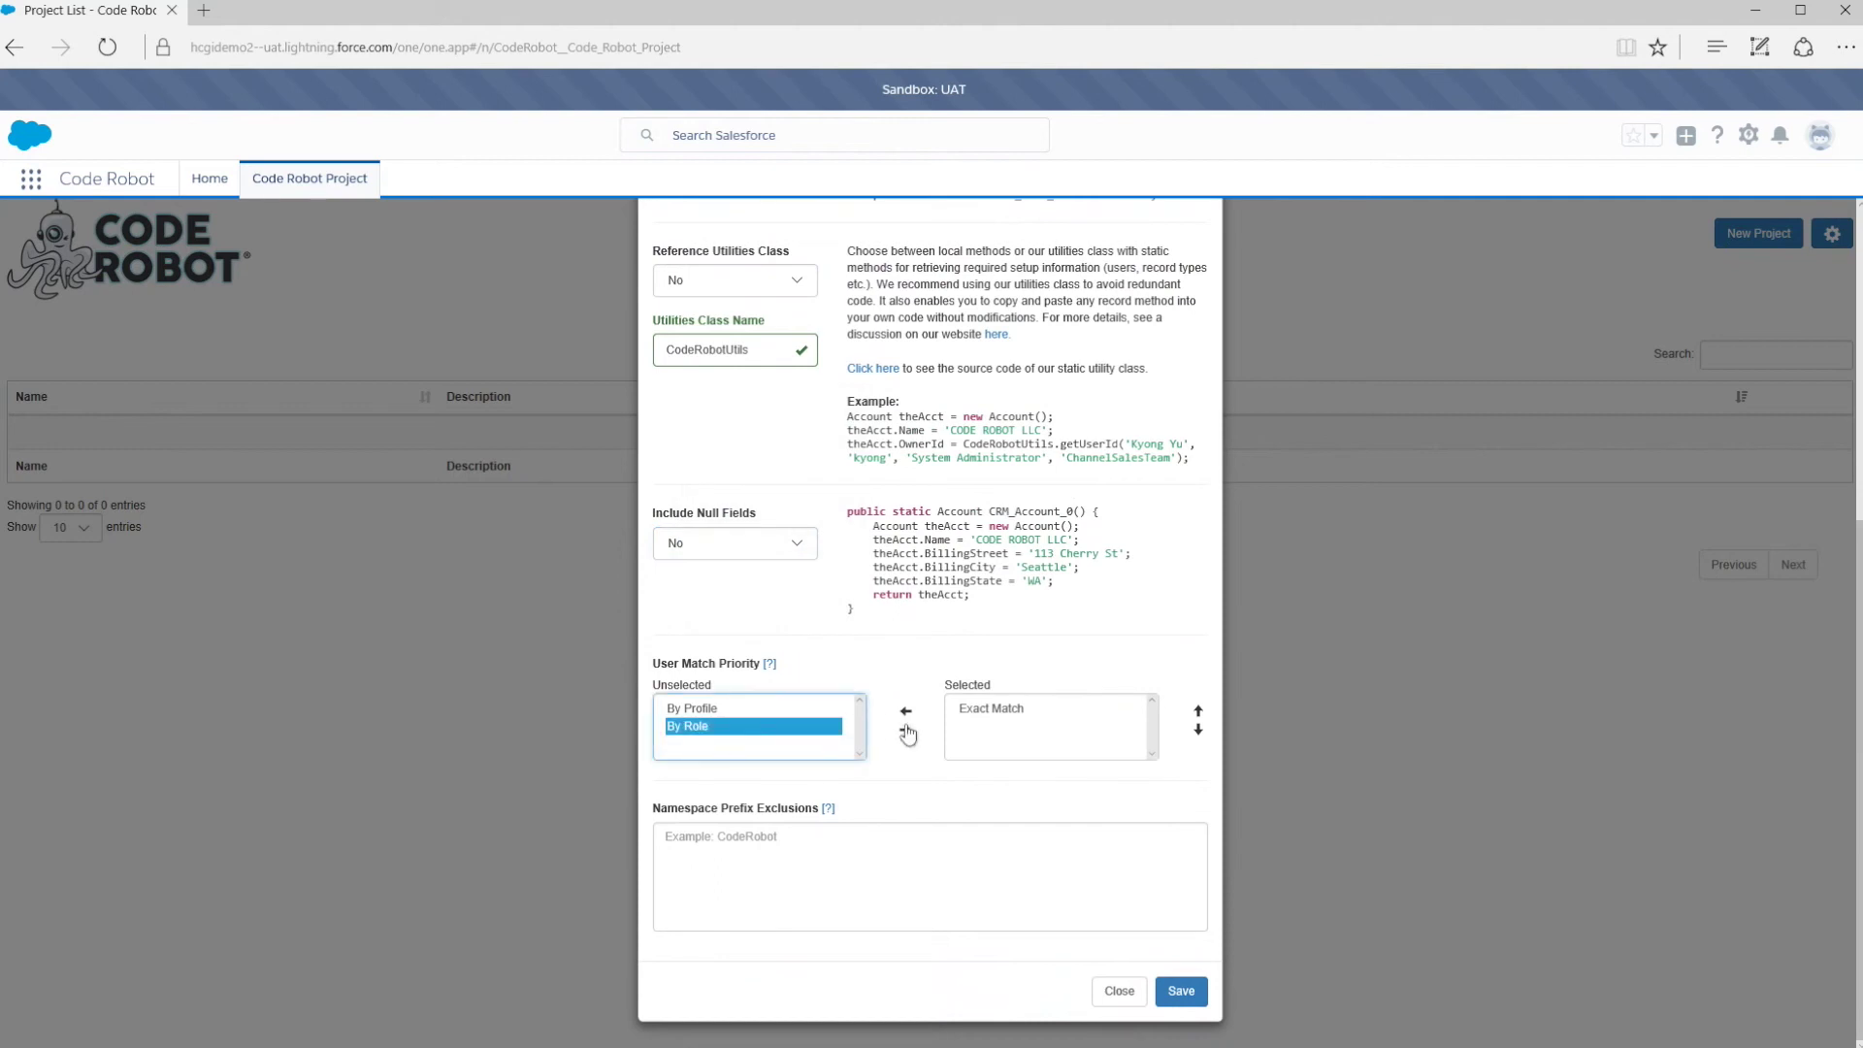
click(904, 730)
click(758, 716)
click(906, 711)
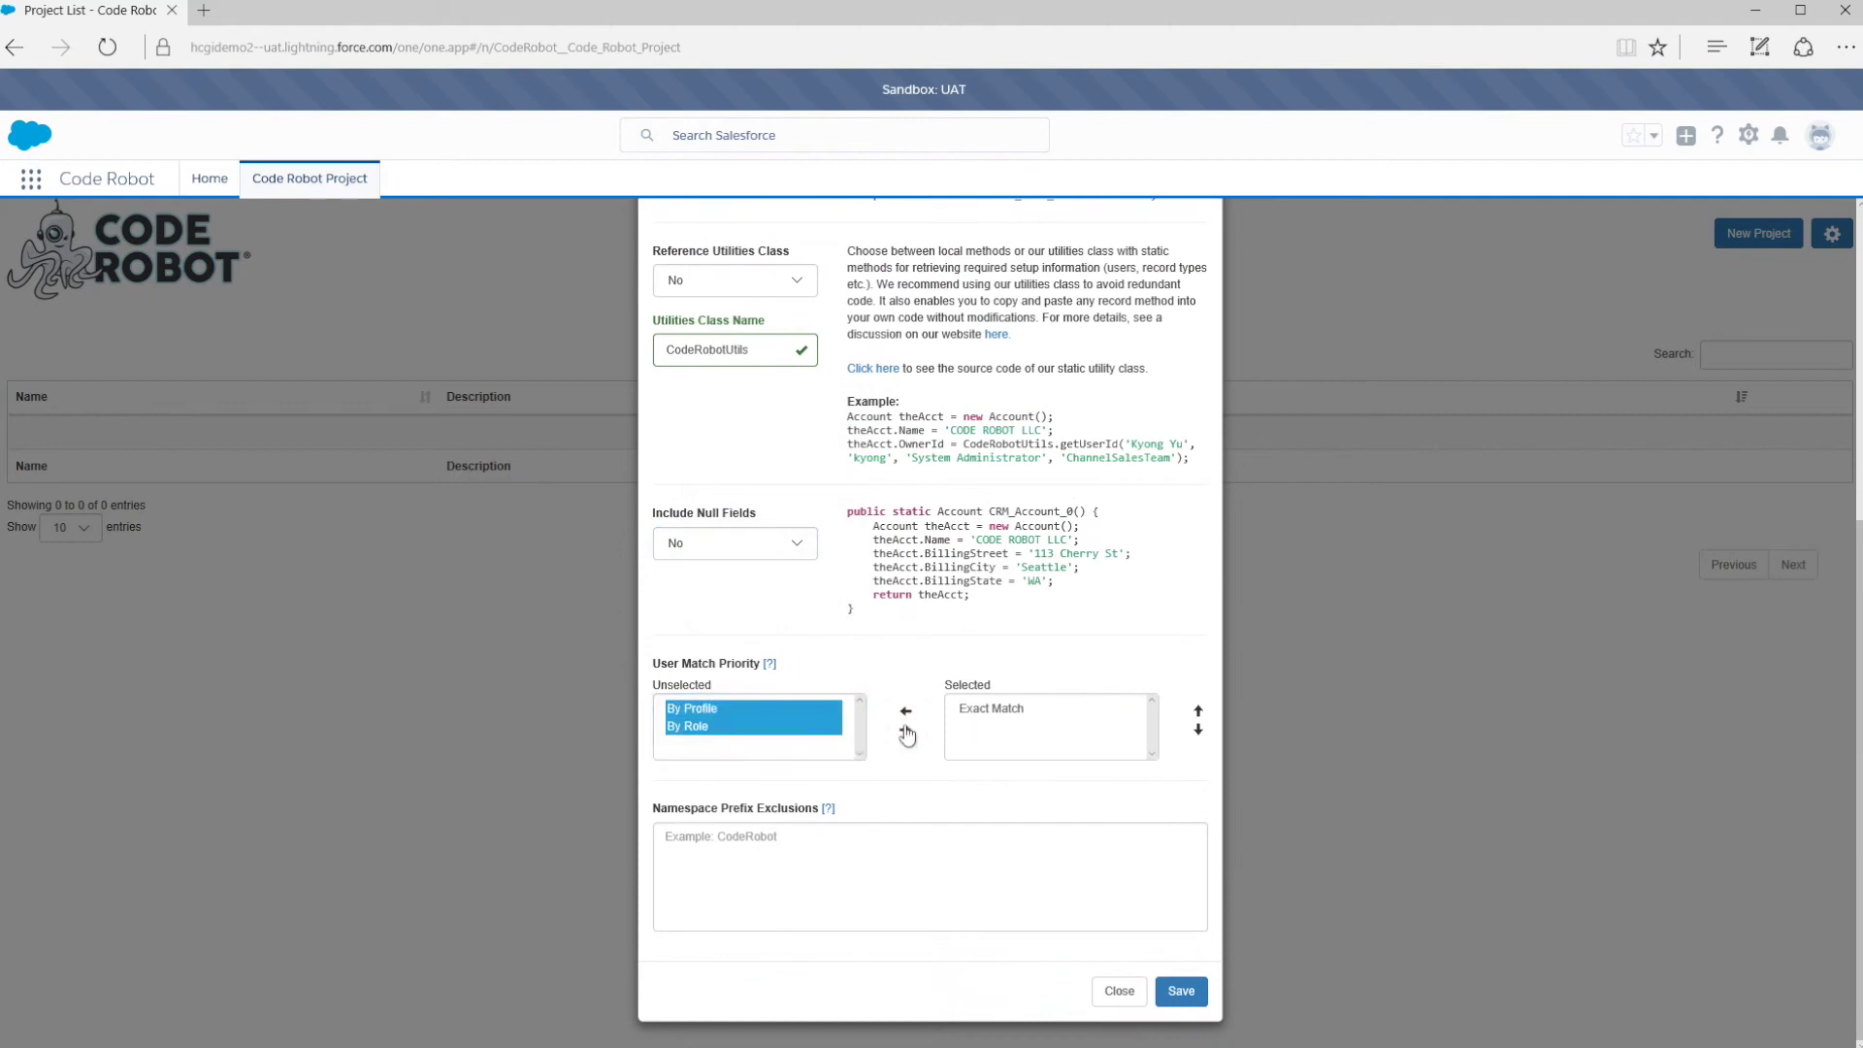
click(906, 729)
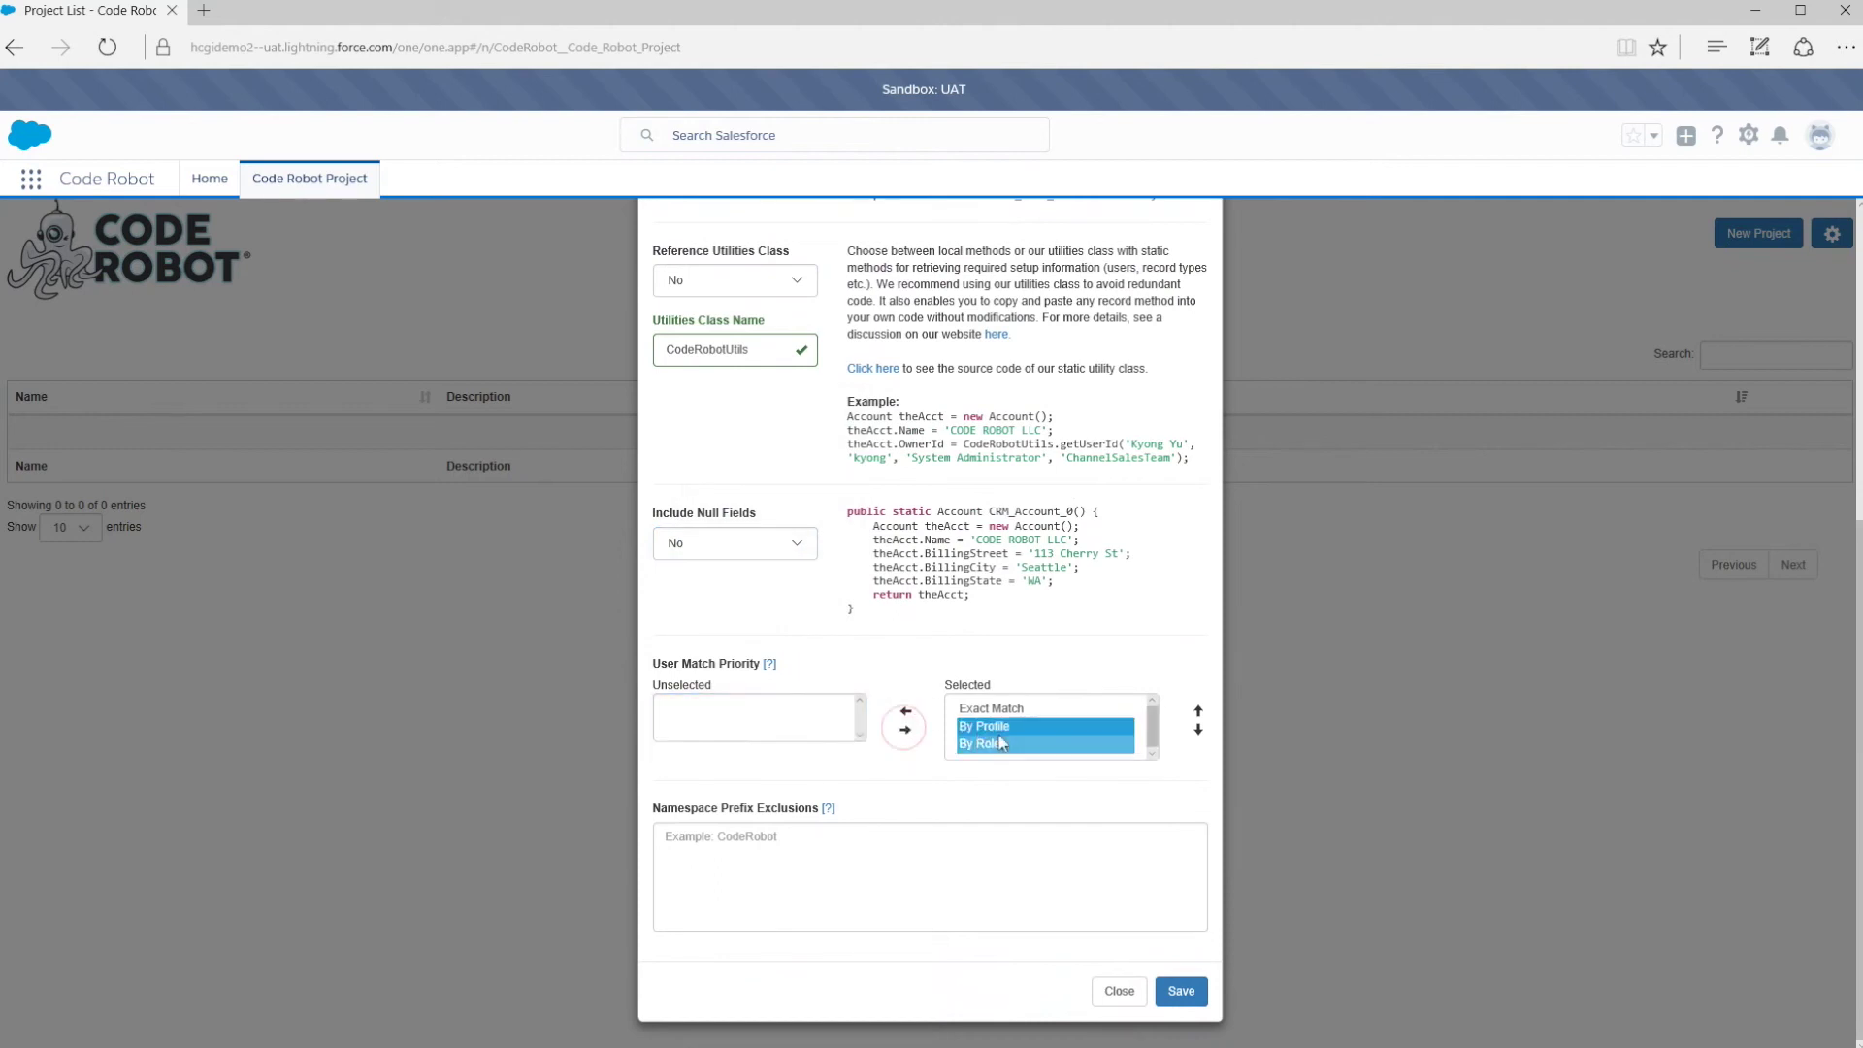
click(1182, 992)
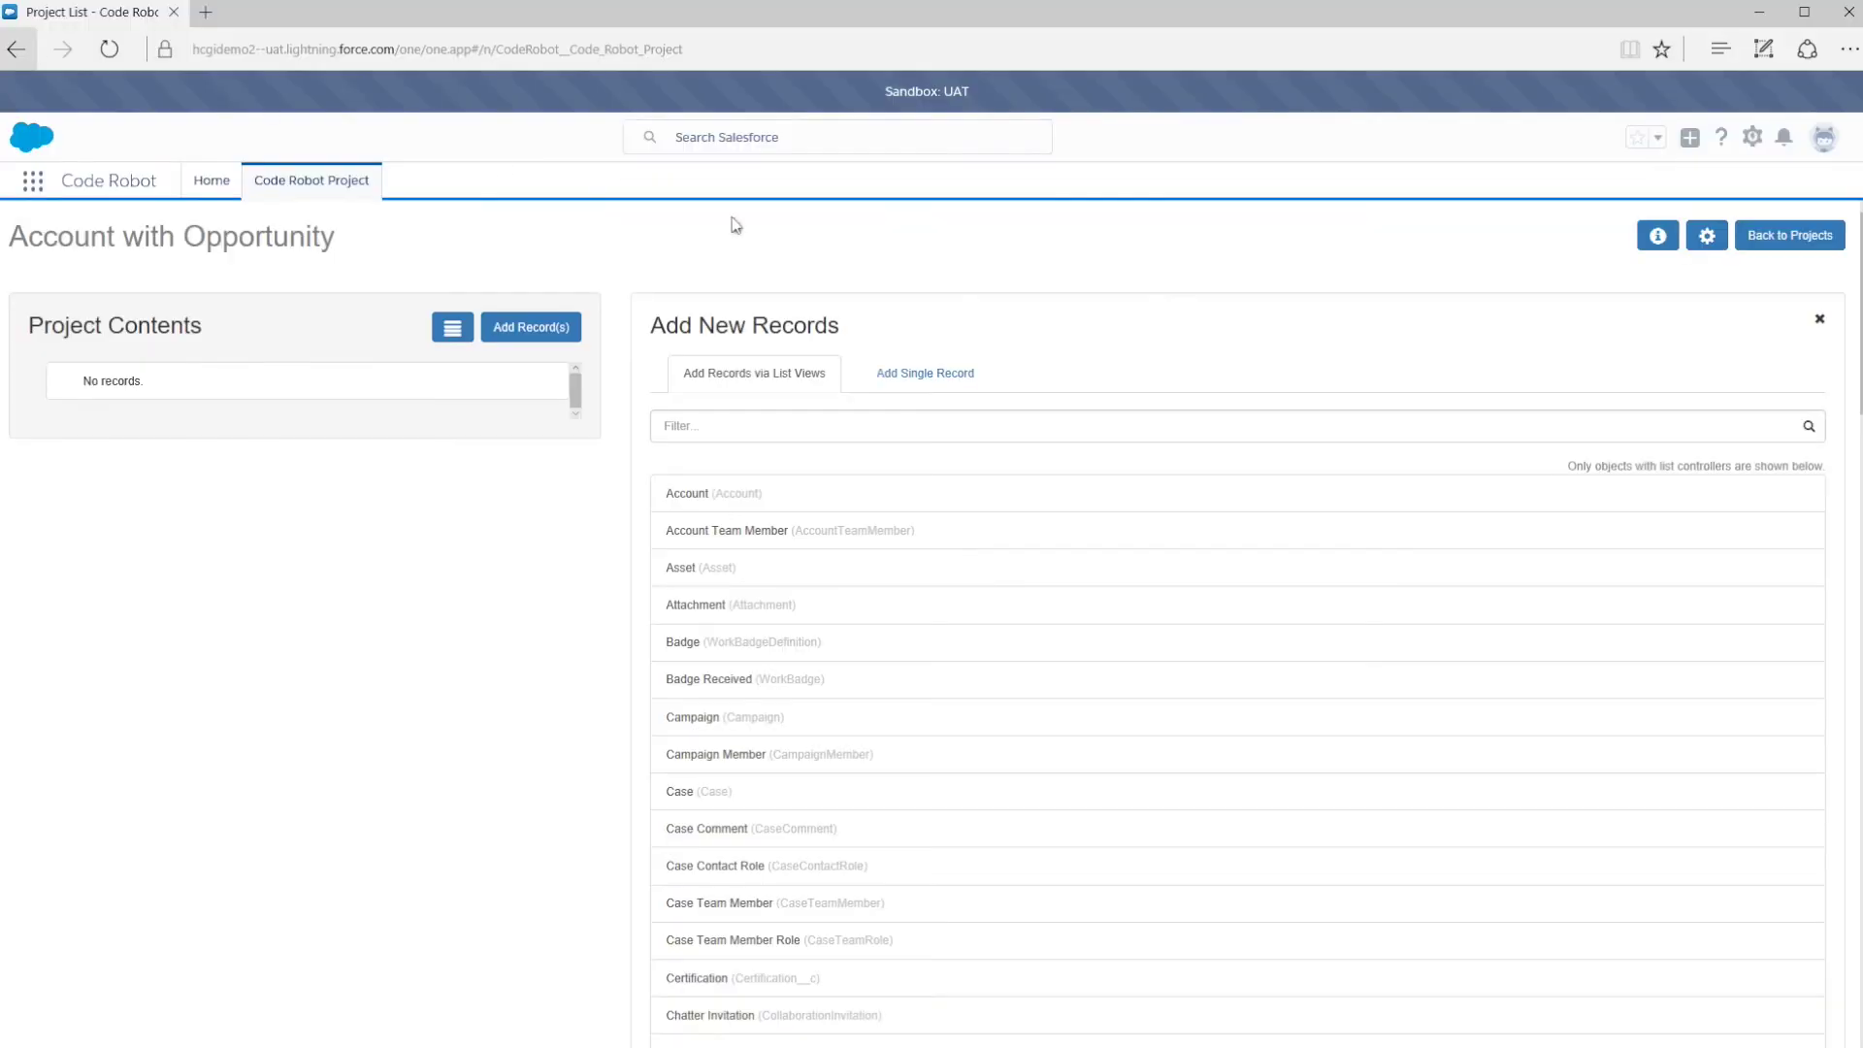
Step: Open the configuration from the Account with Opportunity project, choose Required for Include Lookups Automatically, and save
click(1716, 237)
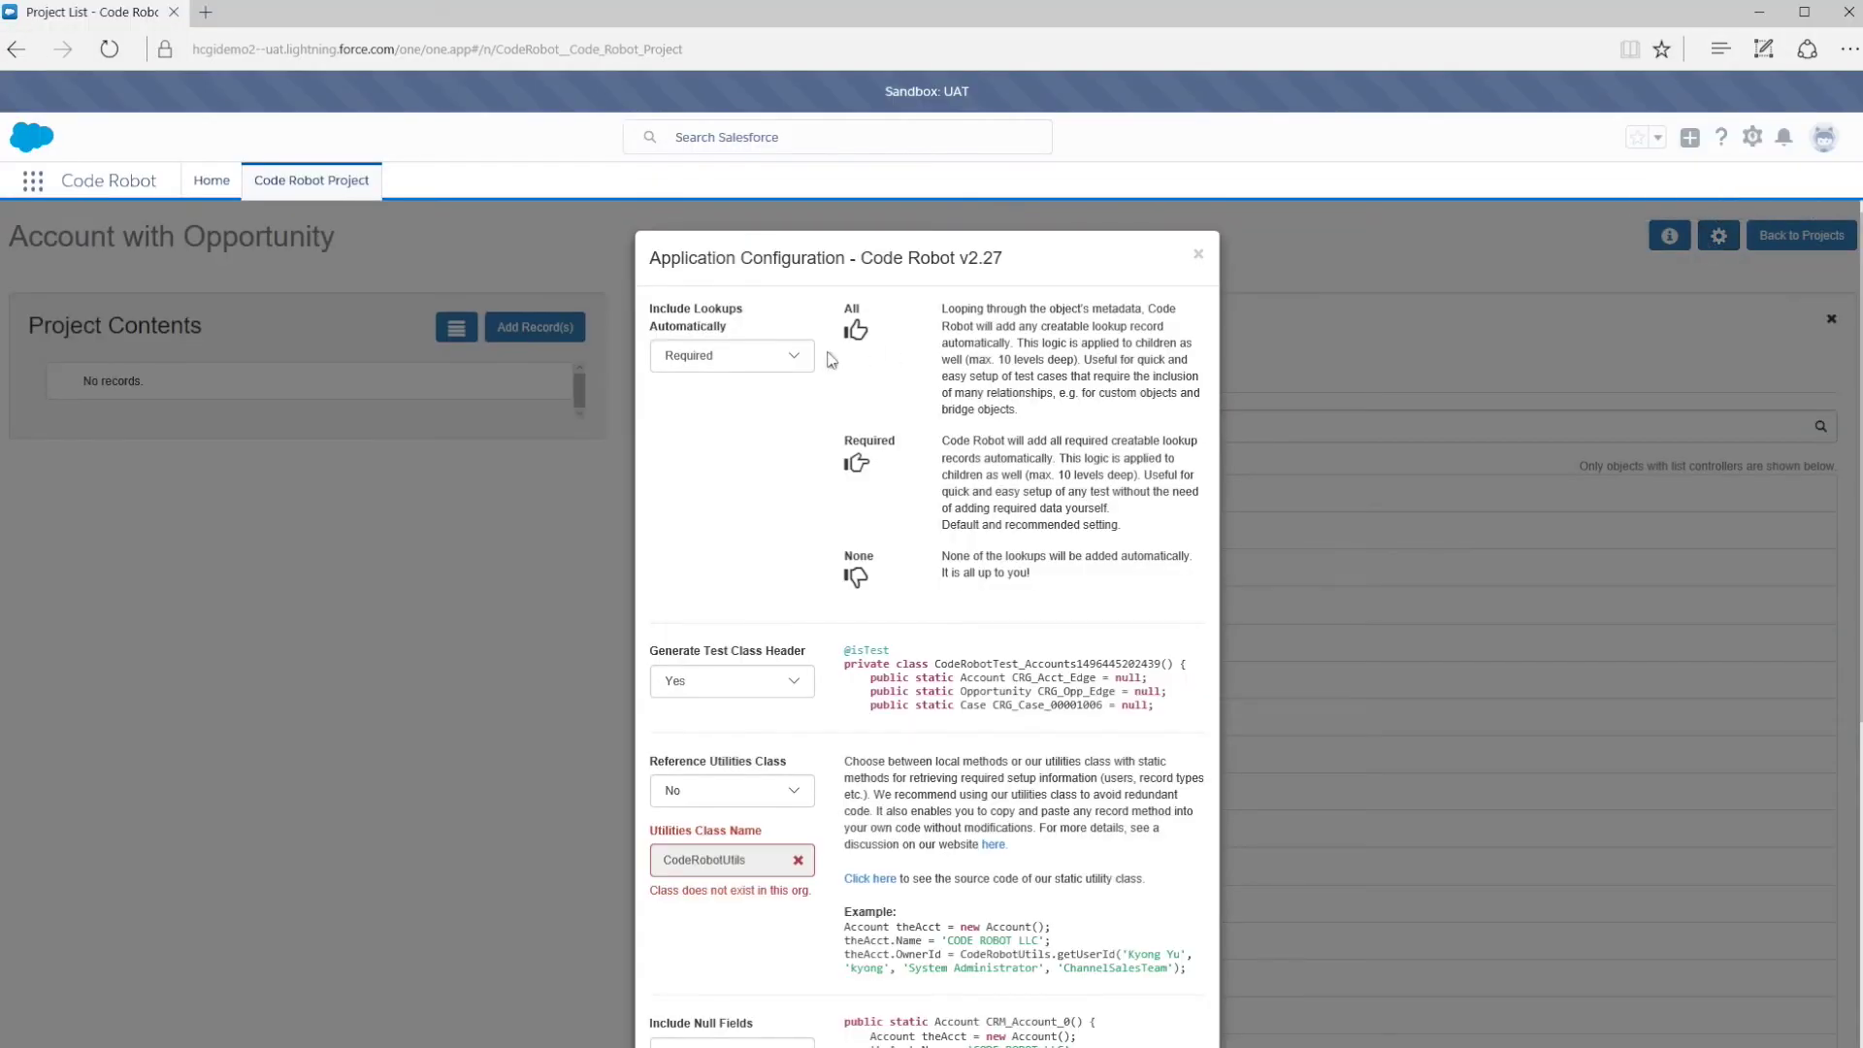
click(796, 357)
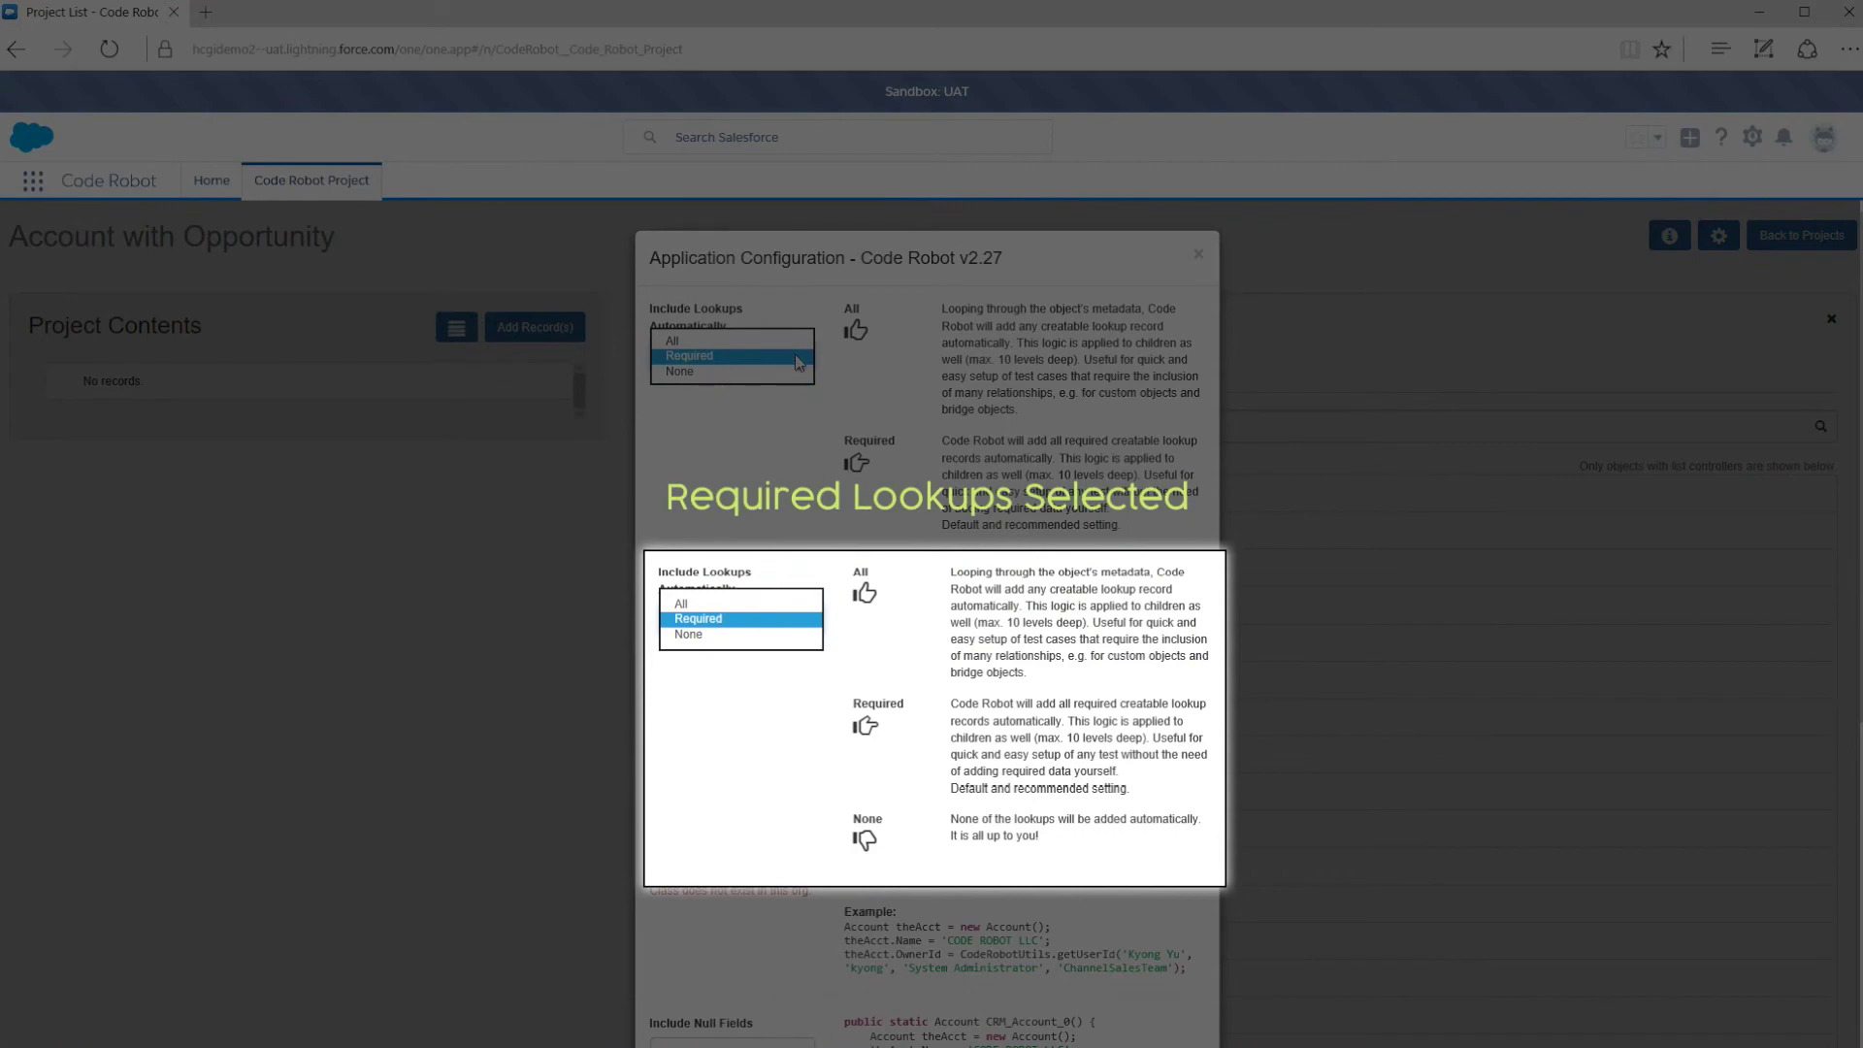
click(798, 357)
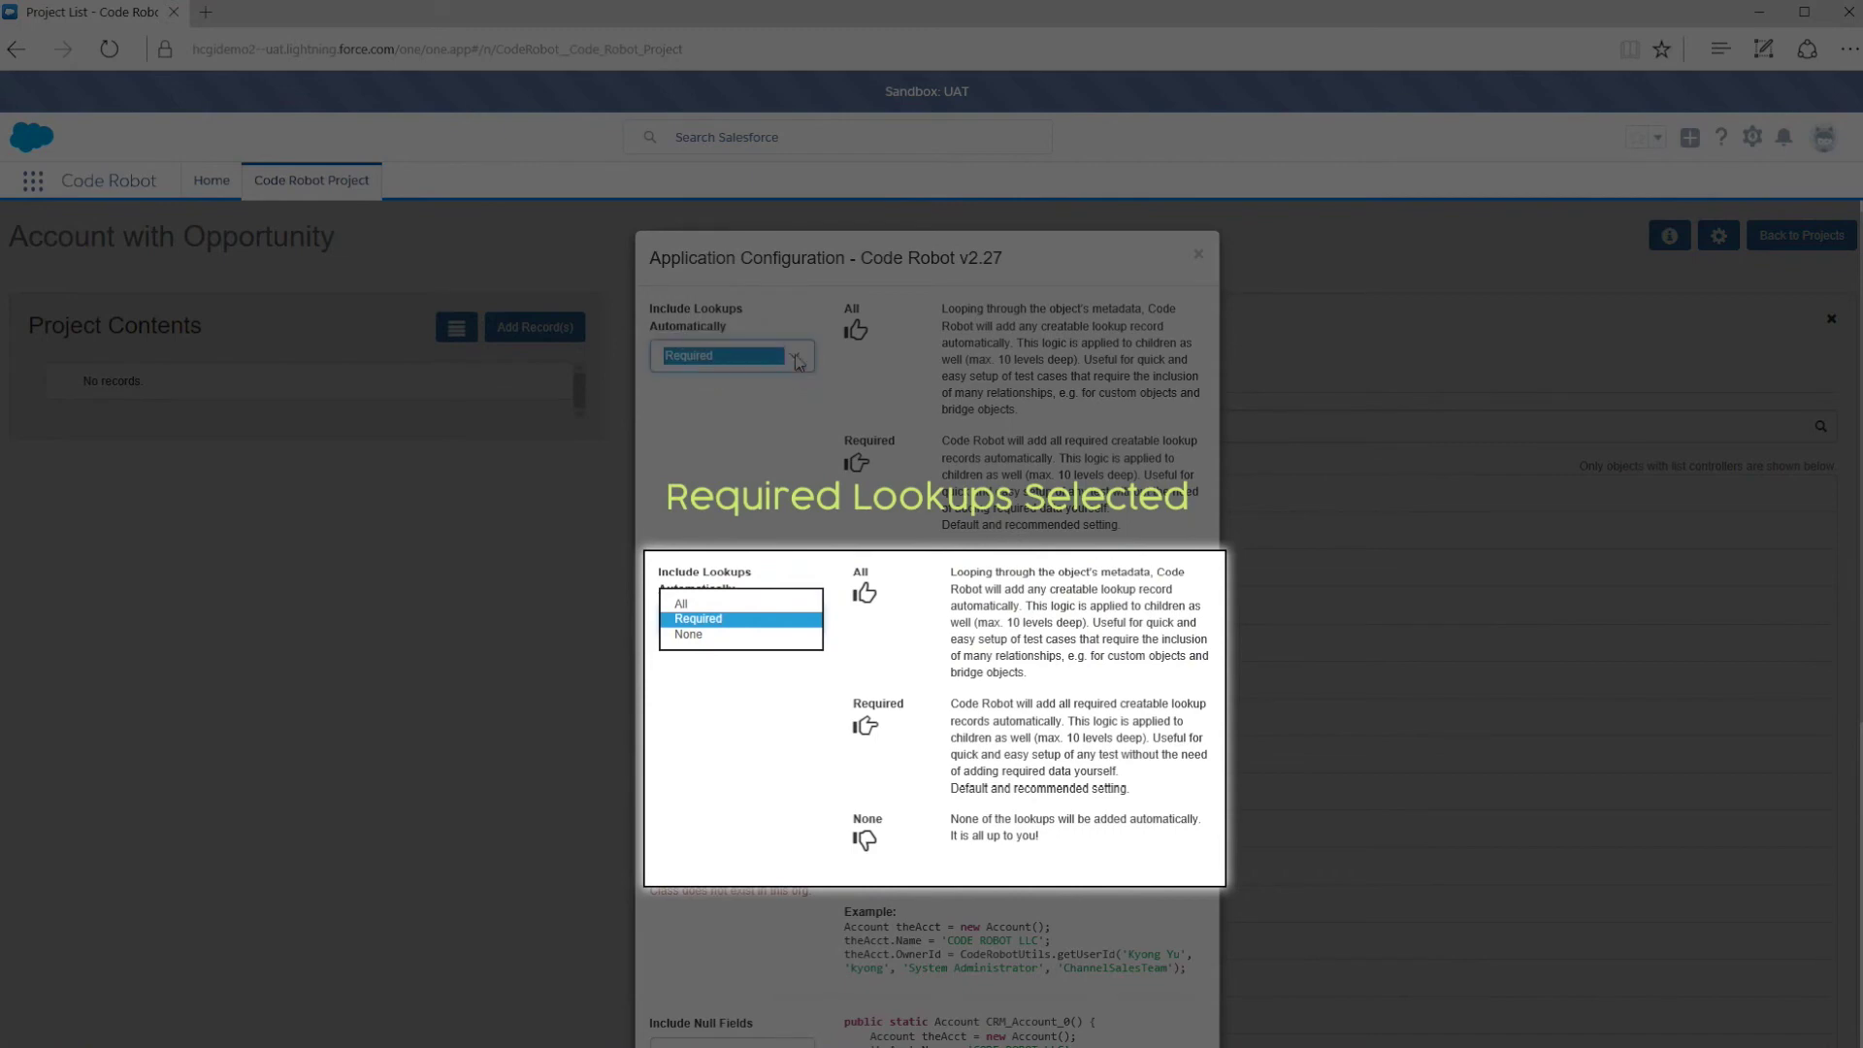
scroll(970, 582, down, 6)
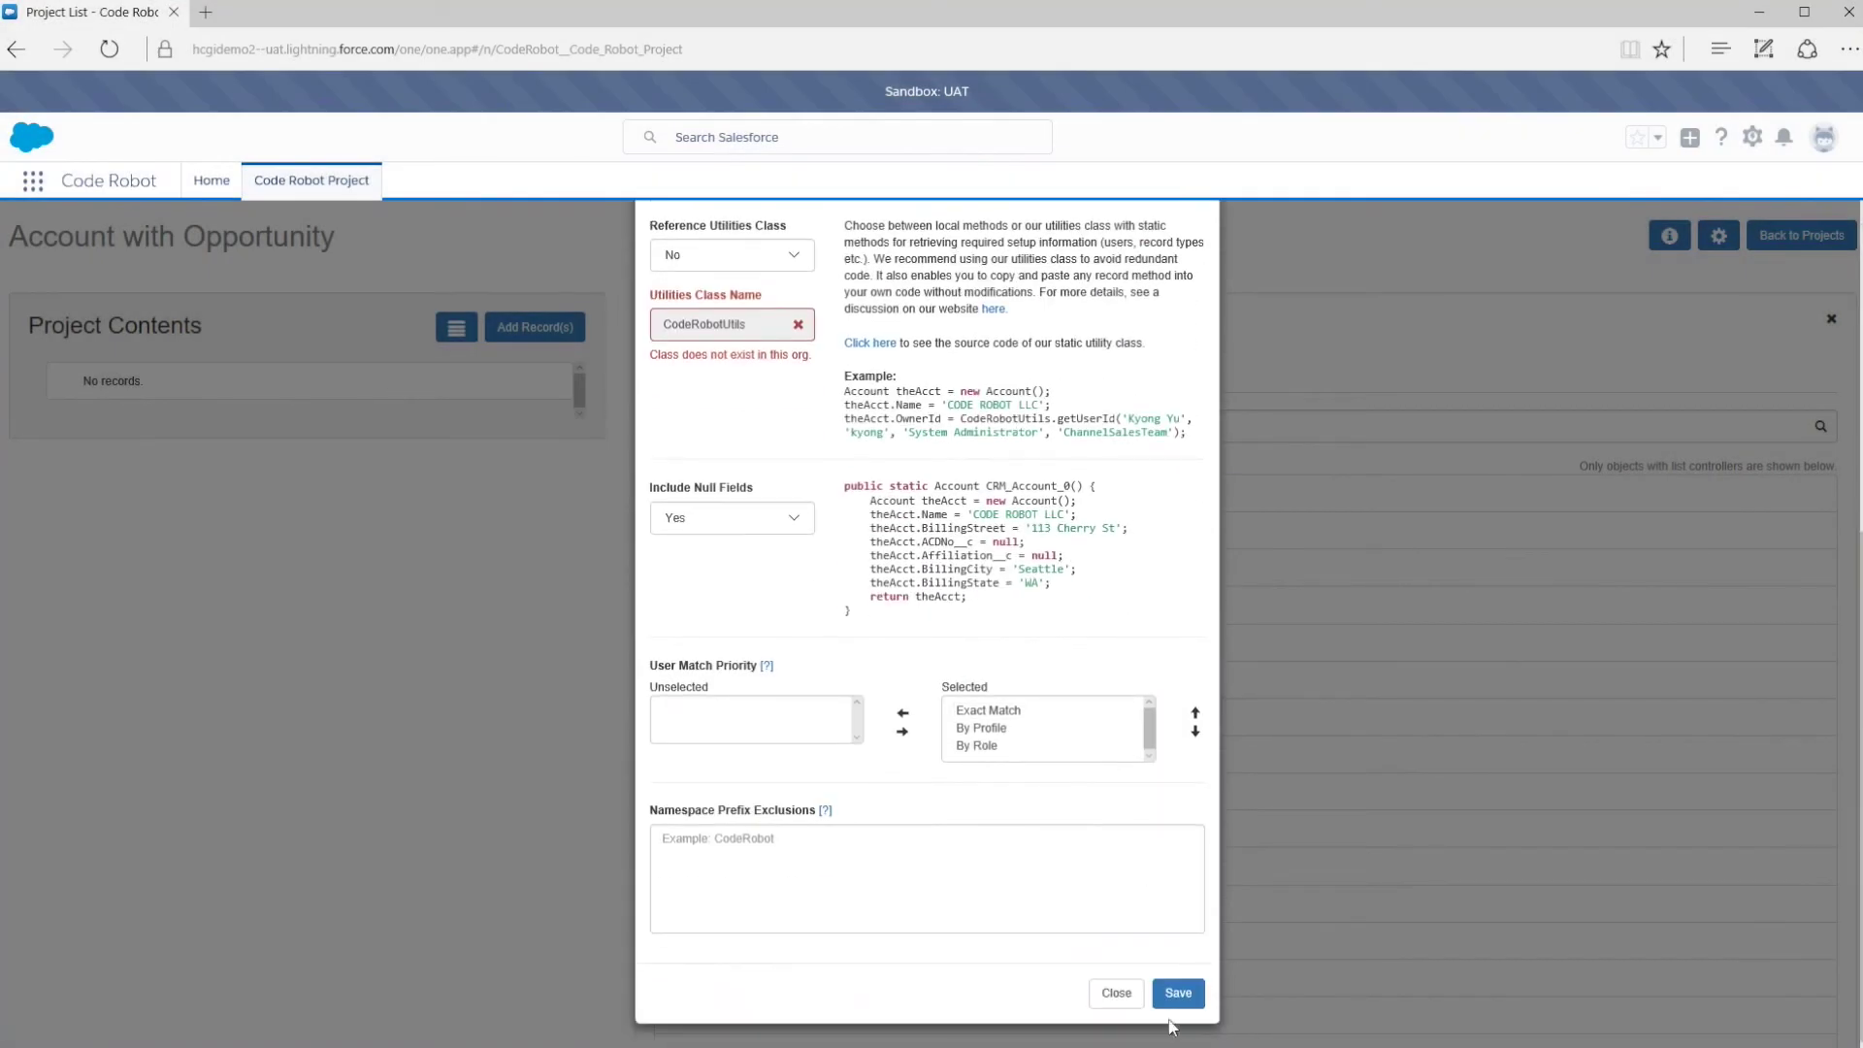
click(1178, 993)
Step: Filter the objects by "oppo", choose Opportunity Product, and add its first Silver Standard line item to the project
click(771, 428)
text(oppo)
click(813, 568)
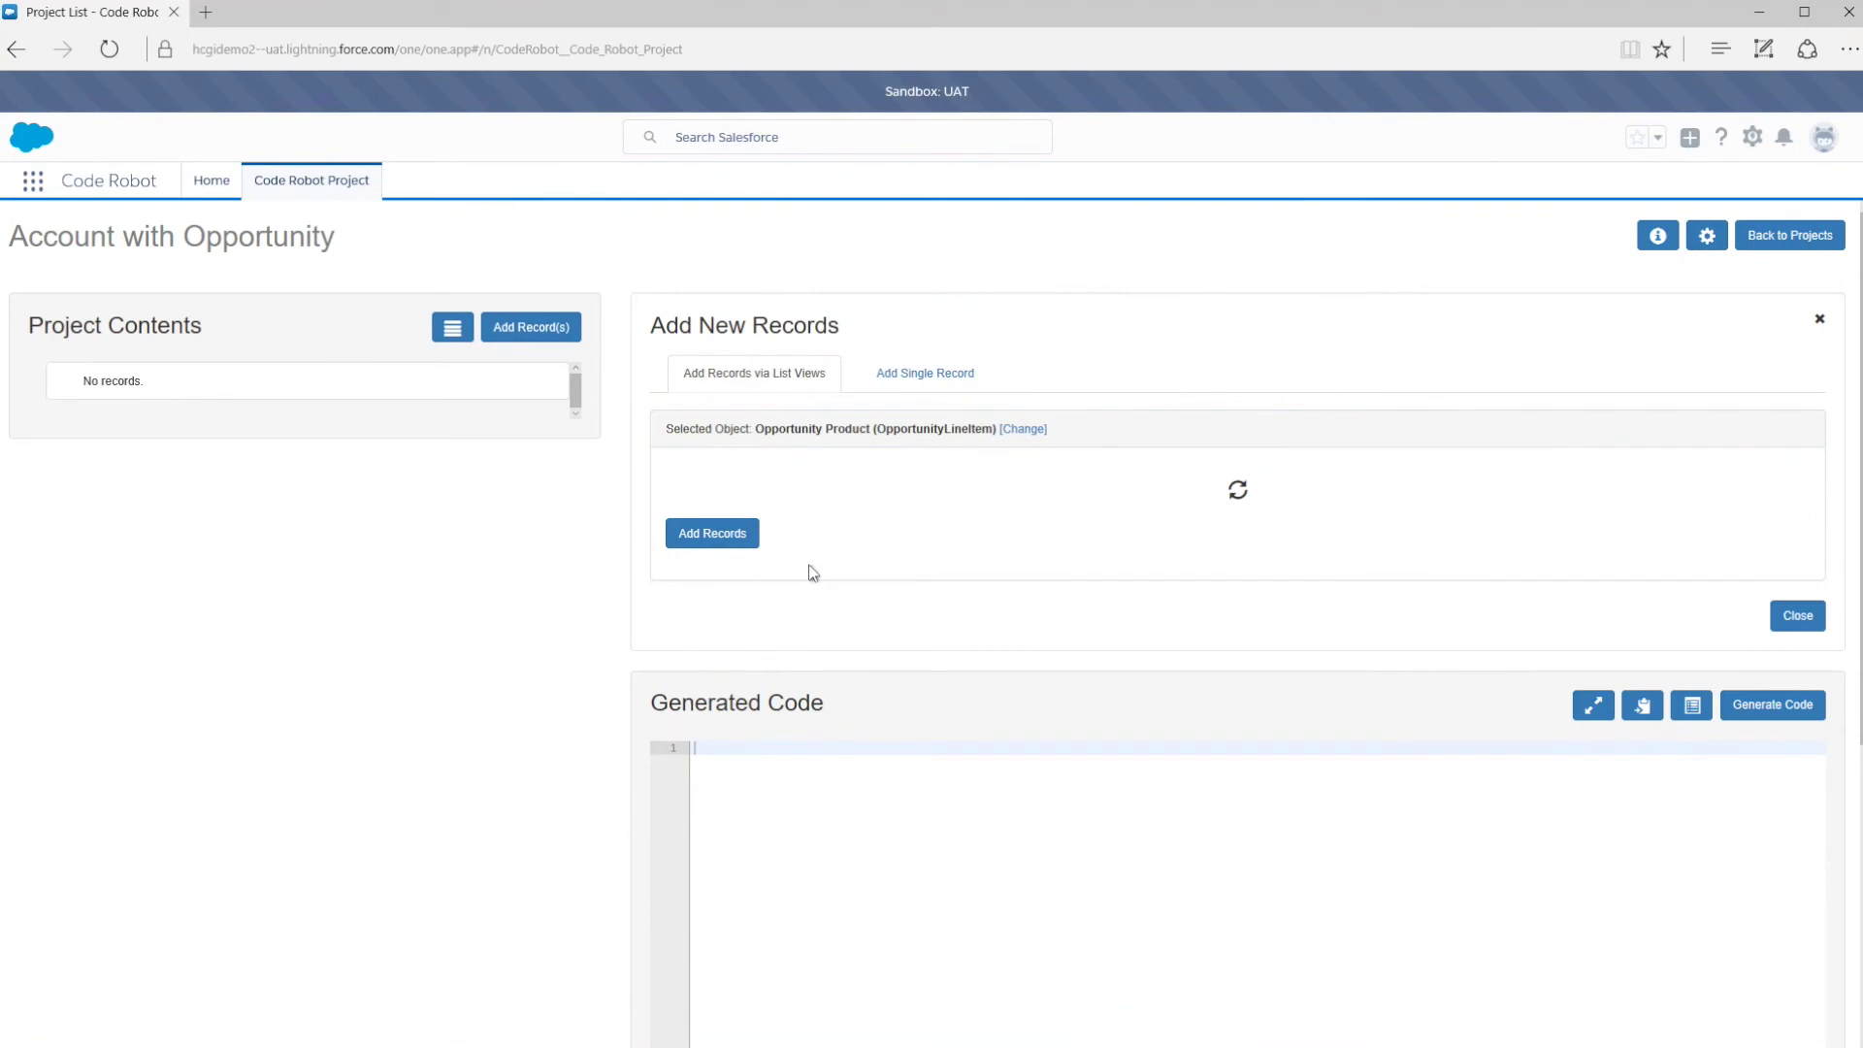
click(681, 602)
scroll(886, 680, down, 3)
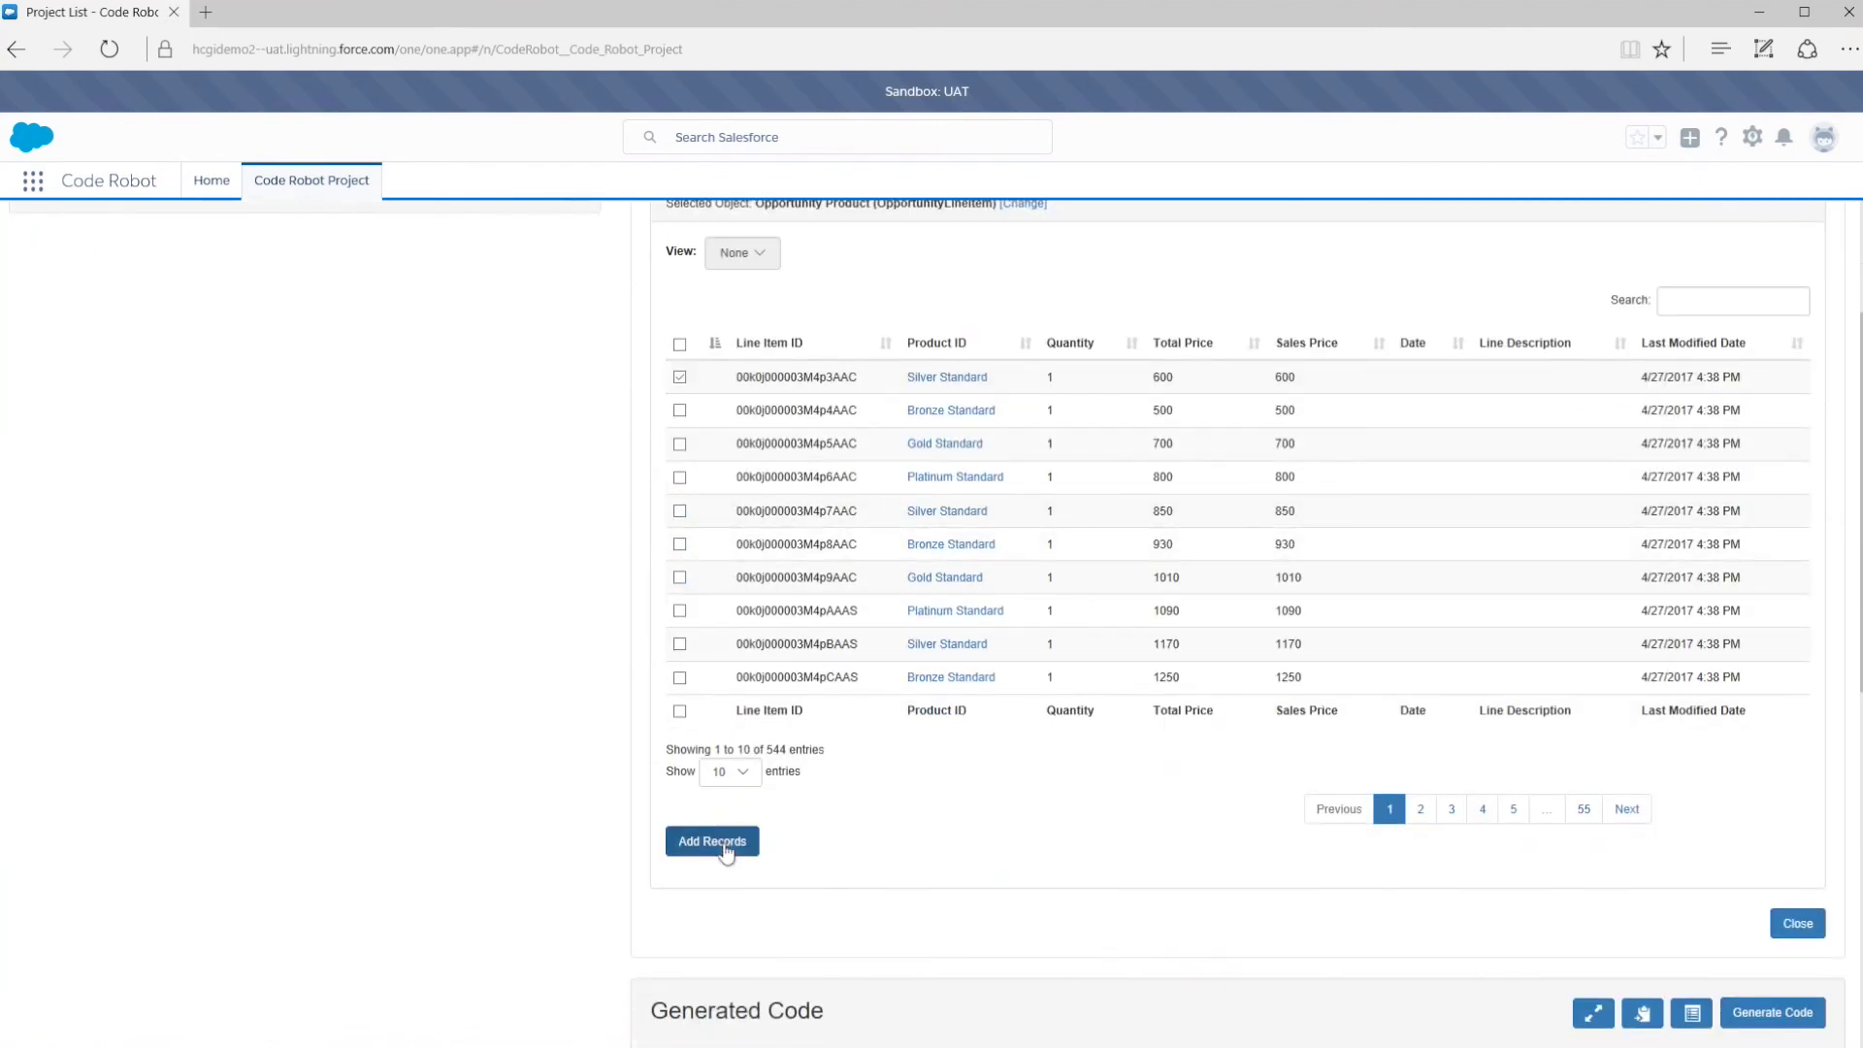
click(728, 842)
scroll(886, 811, up, 3)
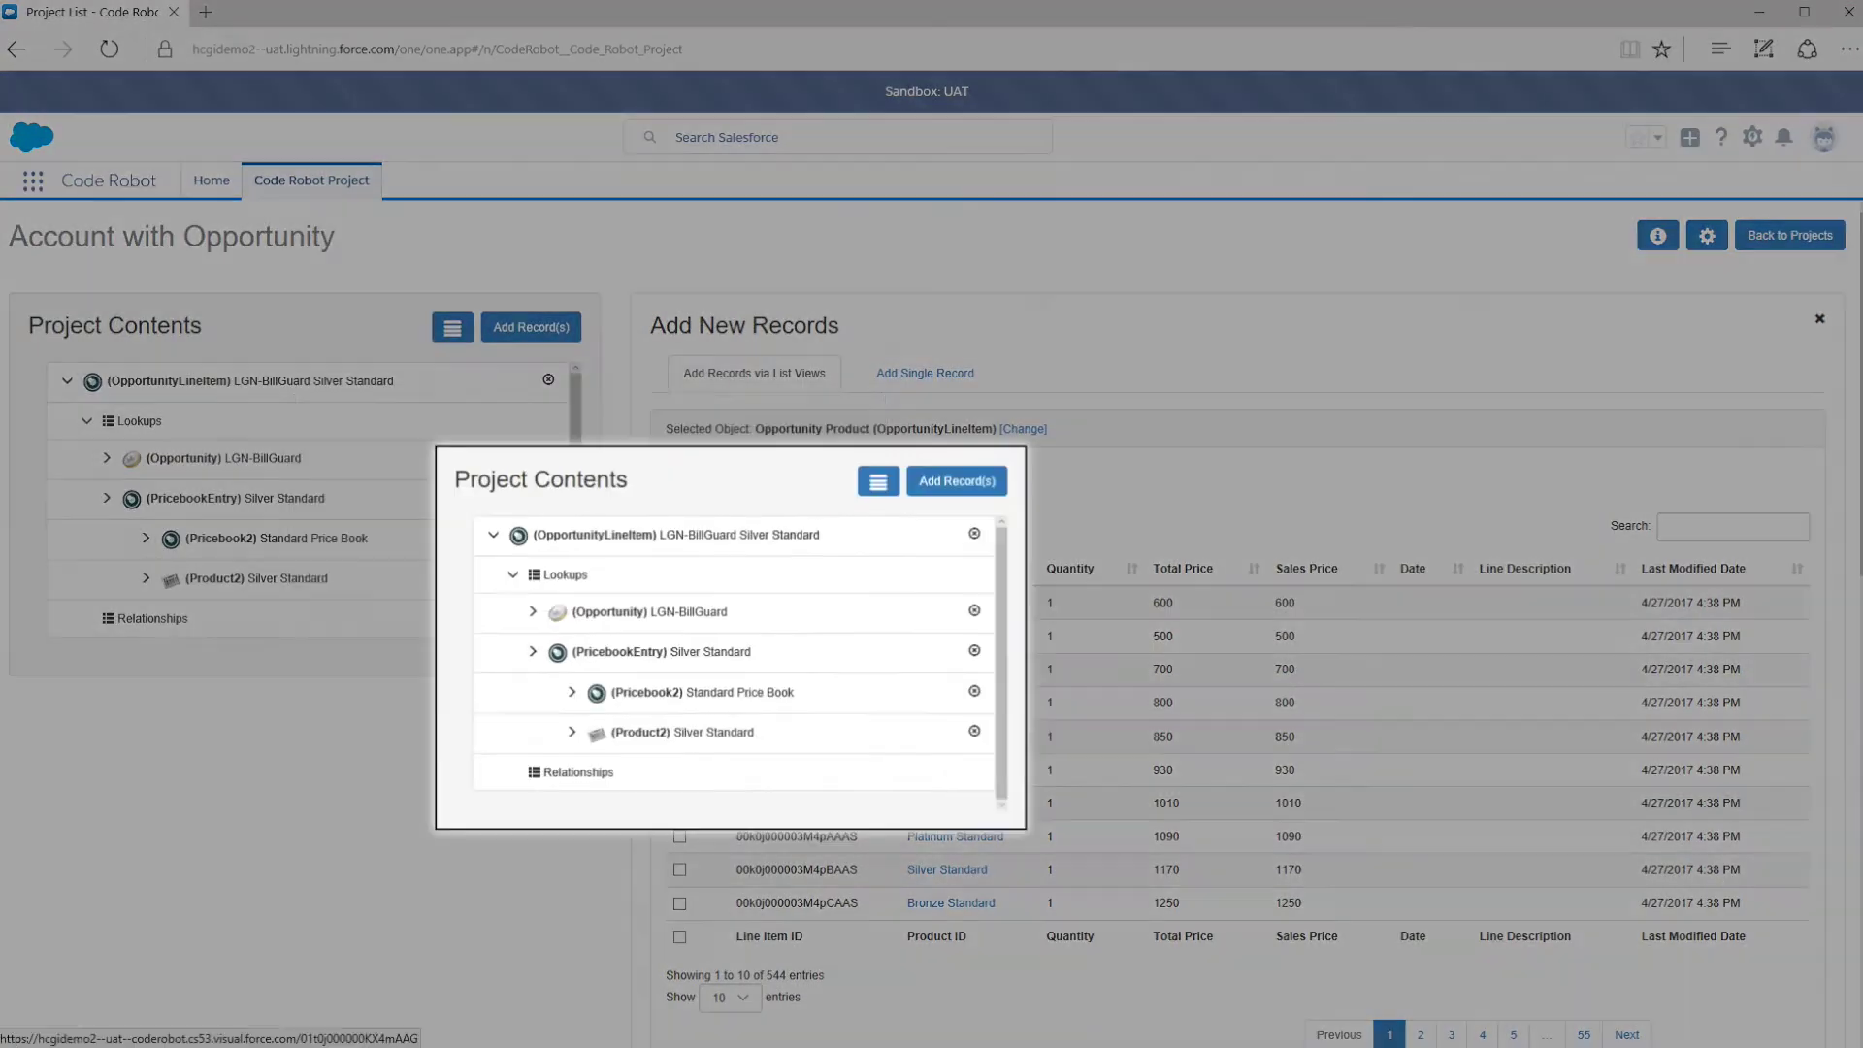
Step: Close the record selection, generate the code for the opportunity product project, and review the generated code
click(1820, 321)
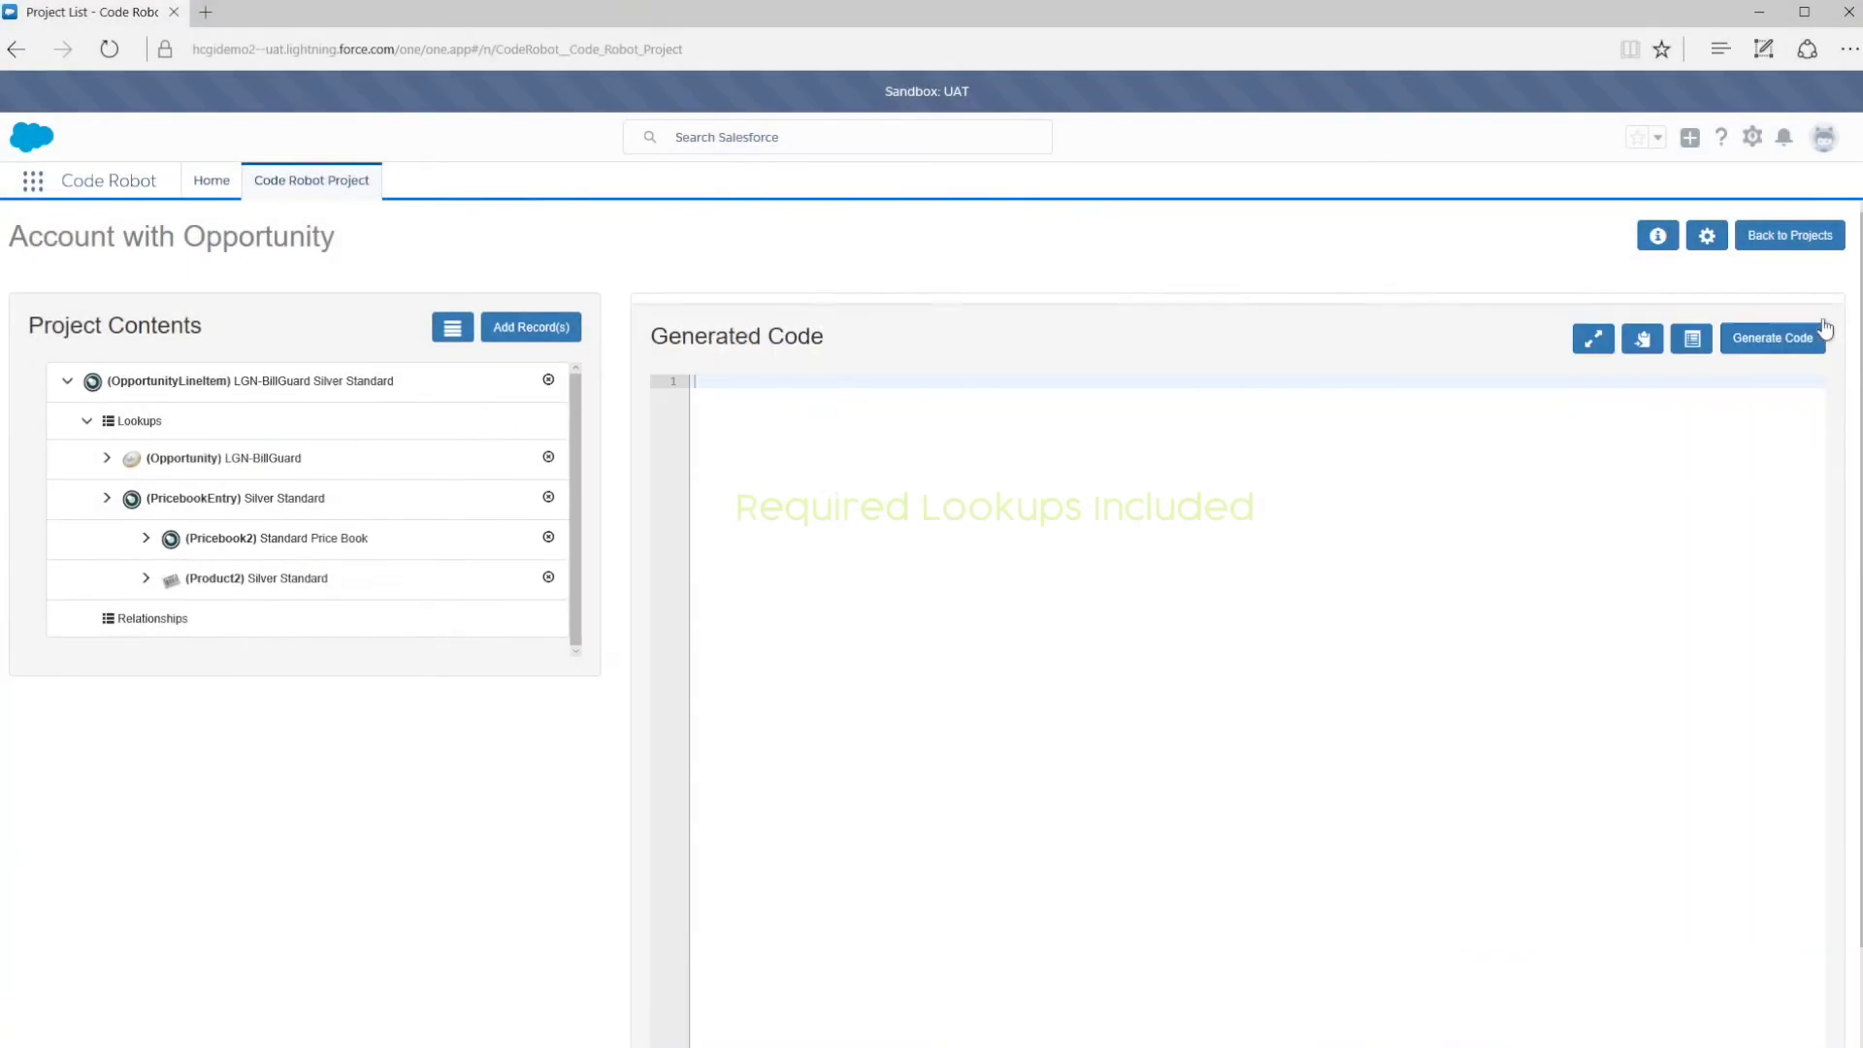
click(1765, 342)
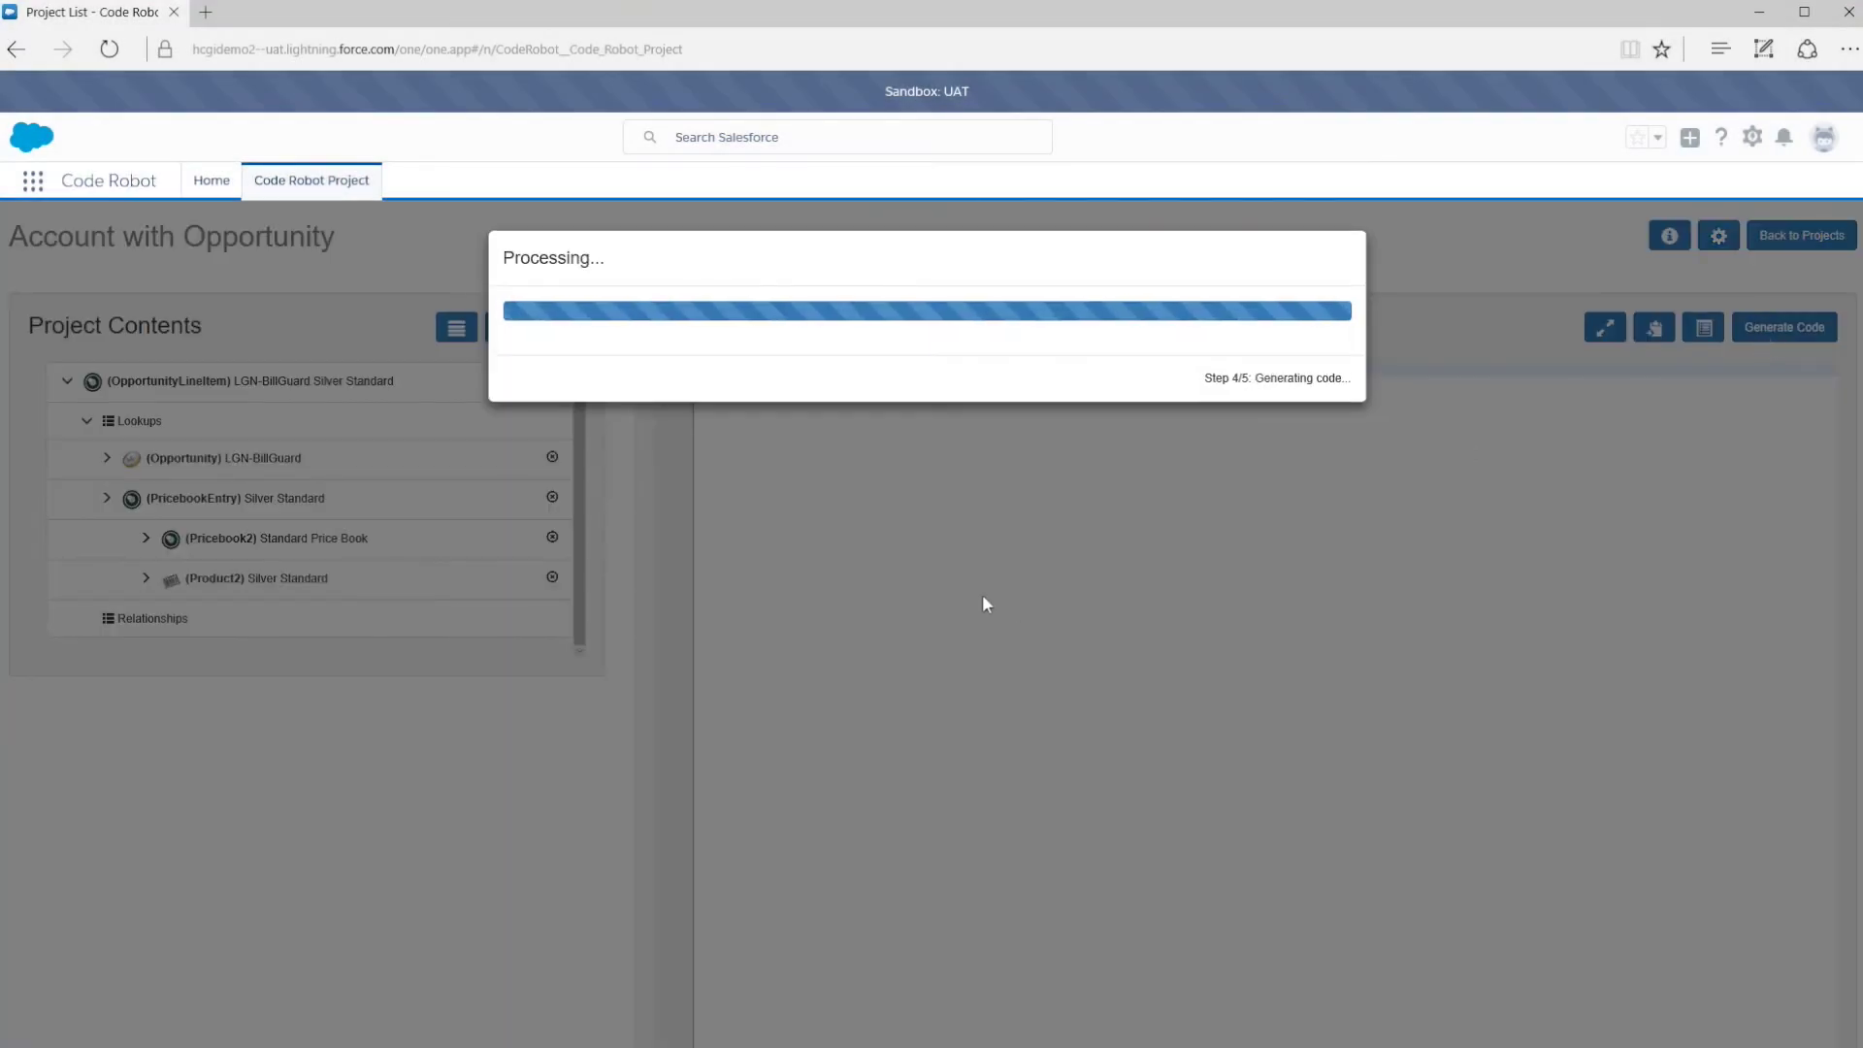
scroll(982, 594, down, 8)
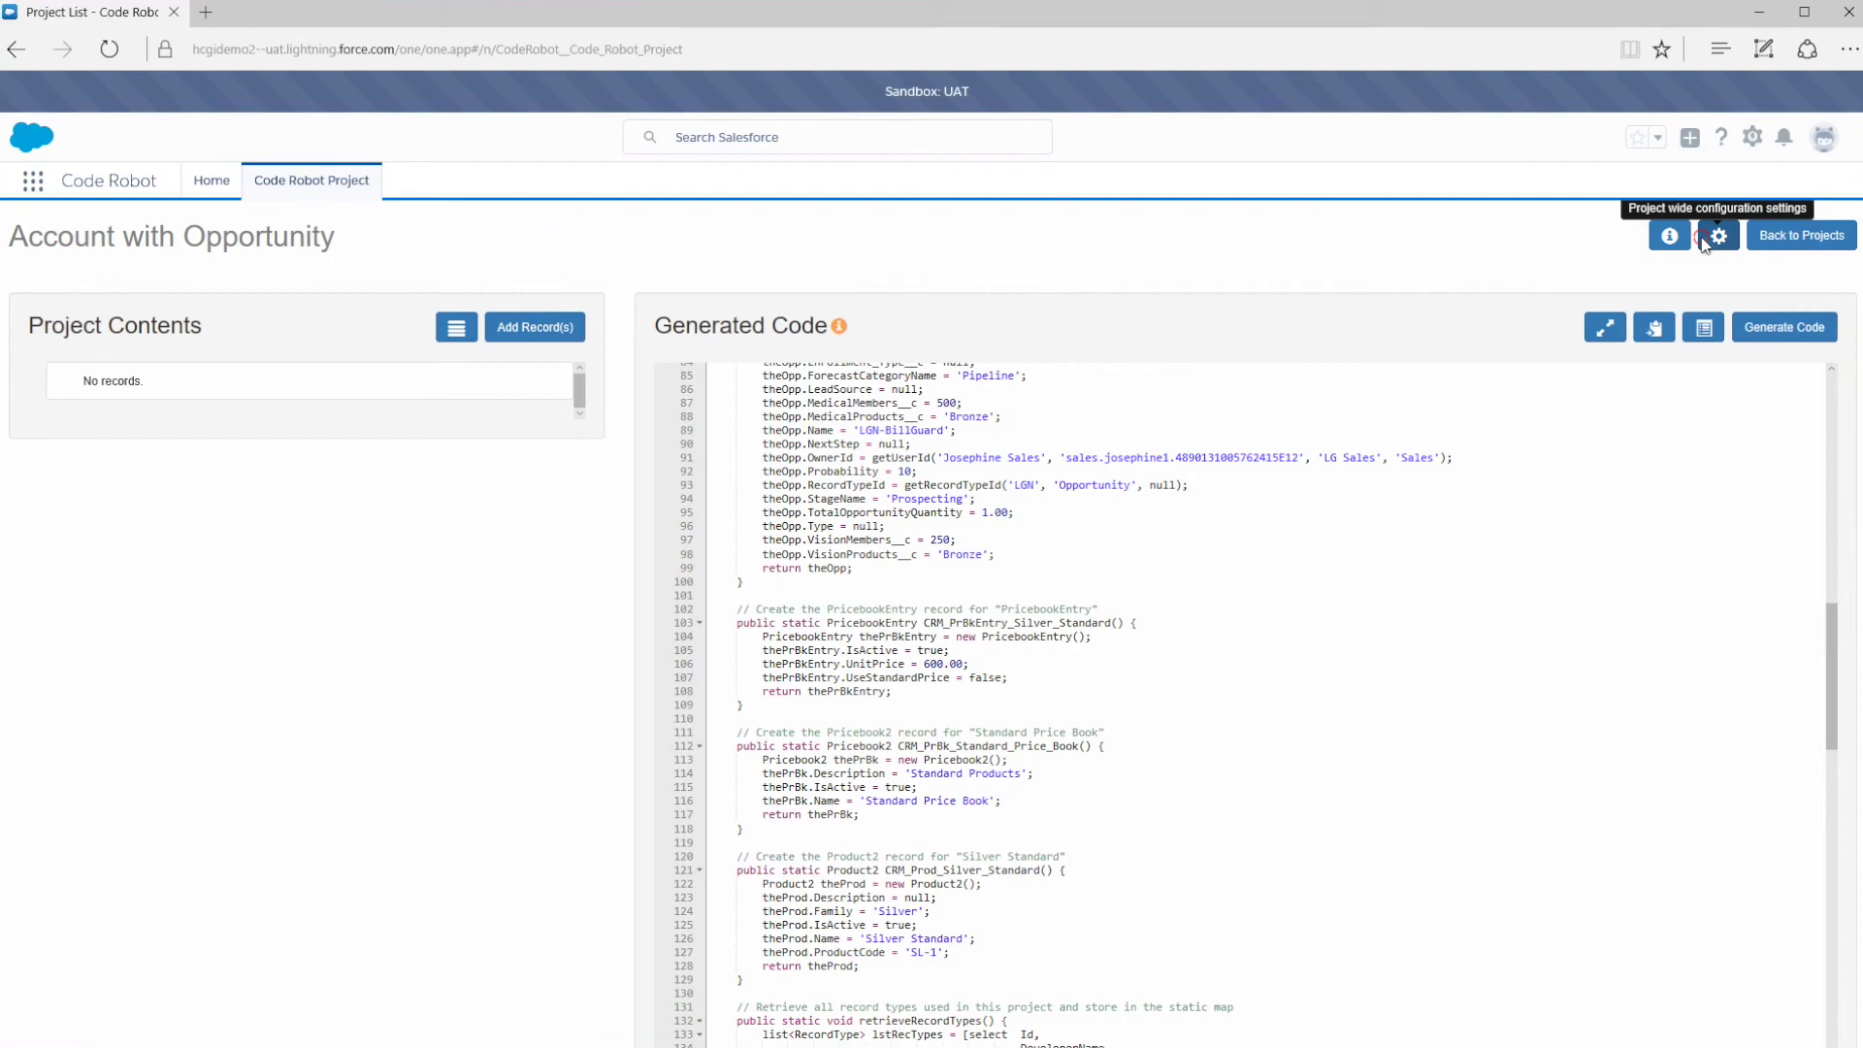
Step: Set Include Lookups Automatically to All in the project-wide configuration and save it
click(1715, 237)
click(732, 355)
click(689, 341)
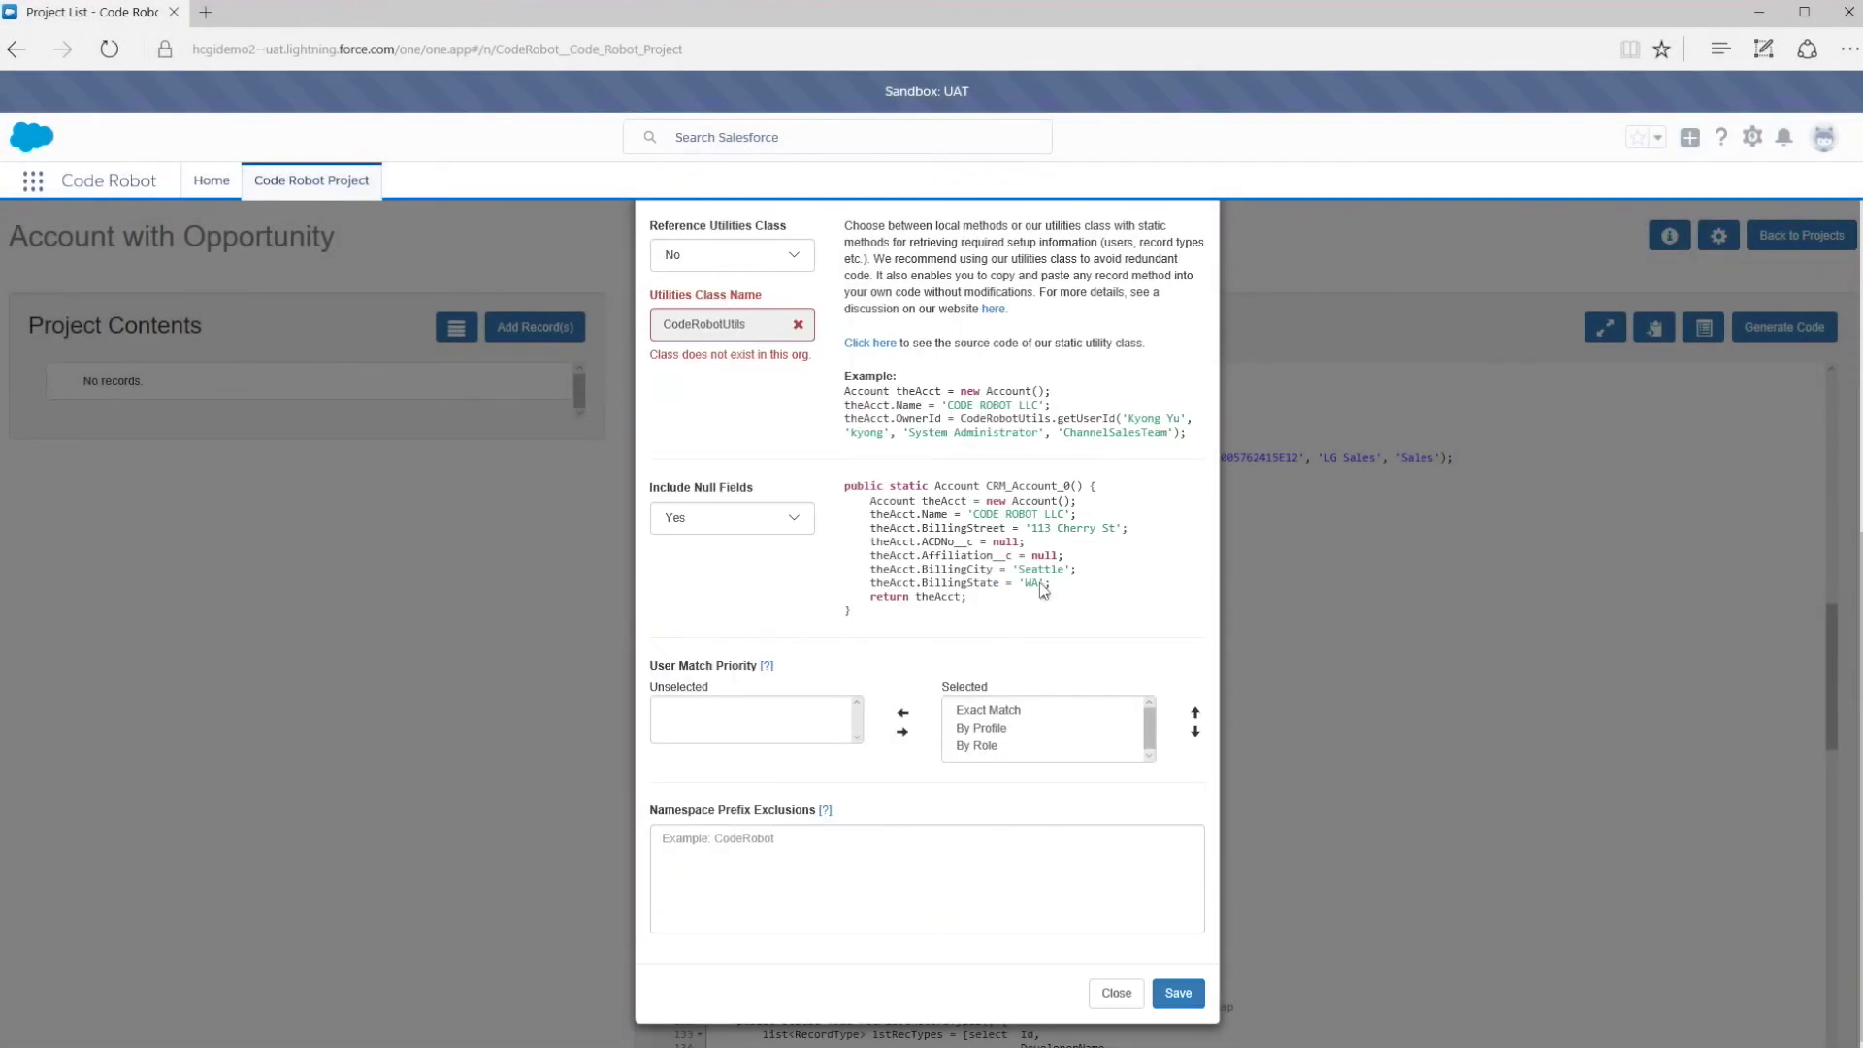
click(1178, 1004)
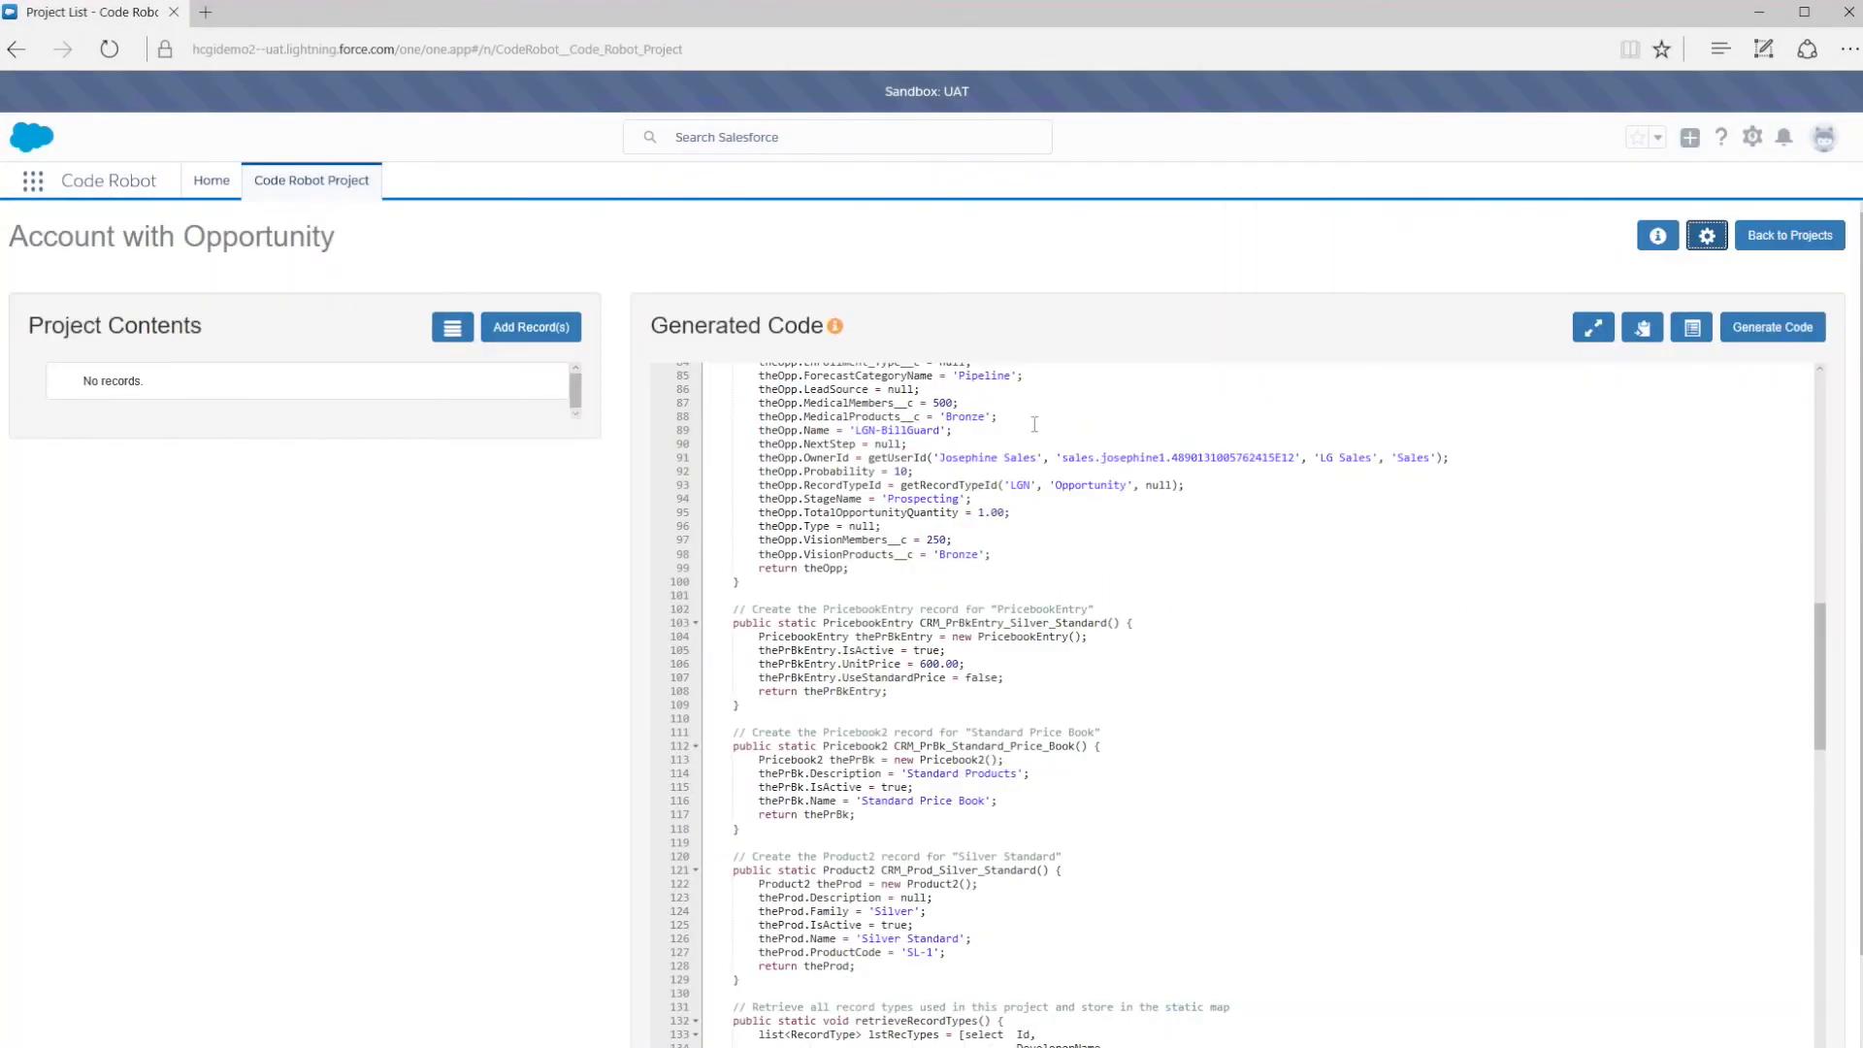
Step: Add the first Silver Standard line item from the Opportunity Product list to the project
click(524, 327)
click(680, 604)
scroll(868, 881, down, 1)
scroll(868, 854, down, 3)
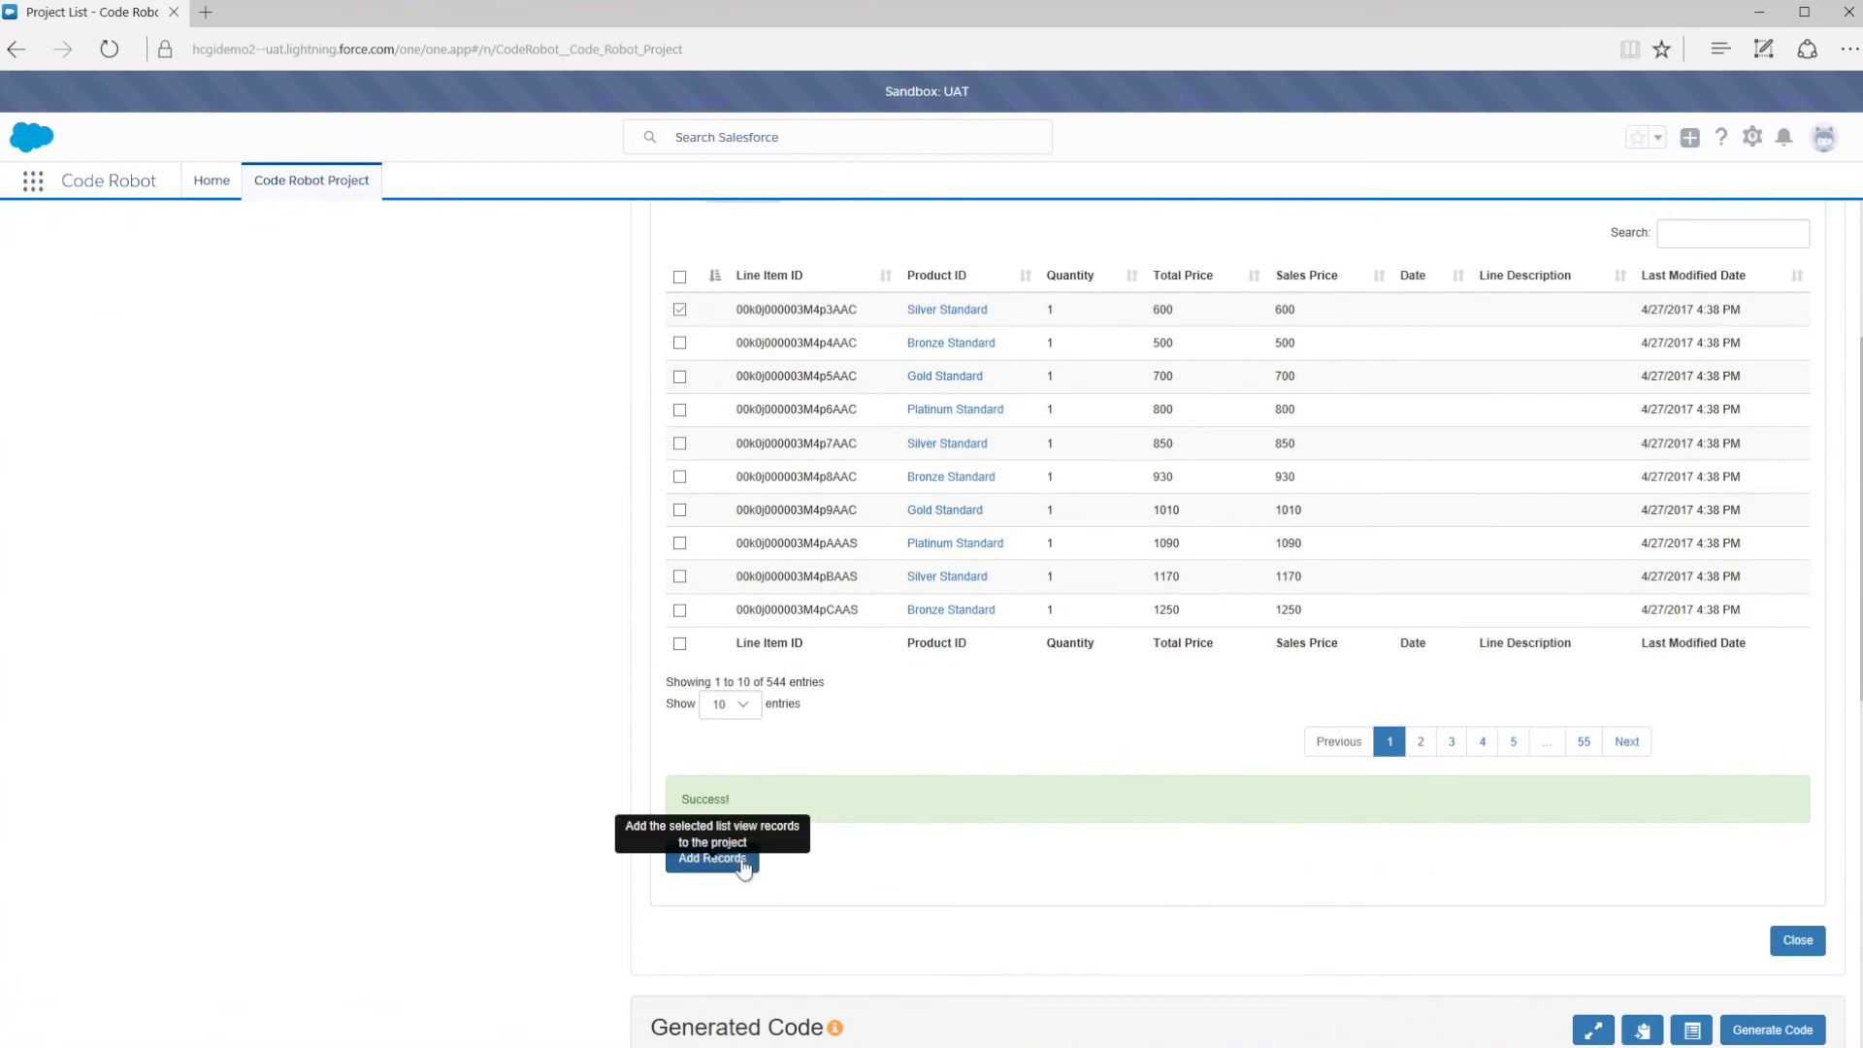
click(709, 858)
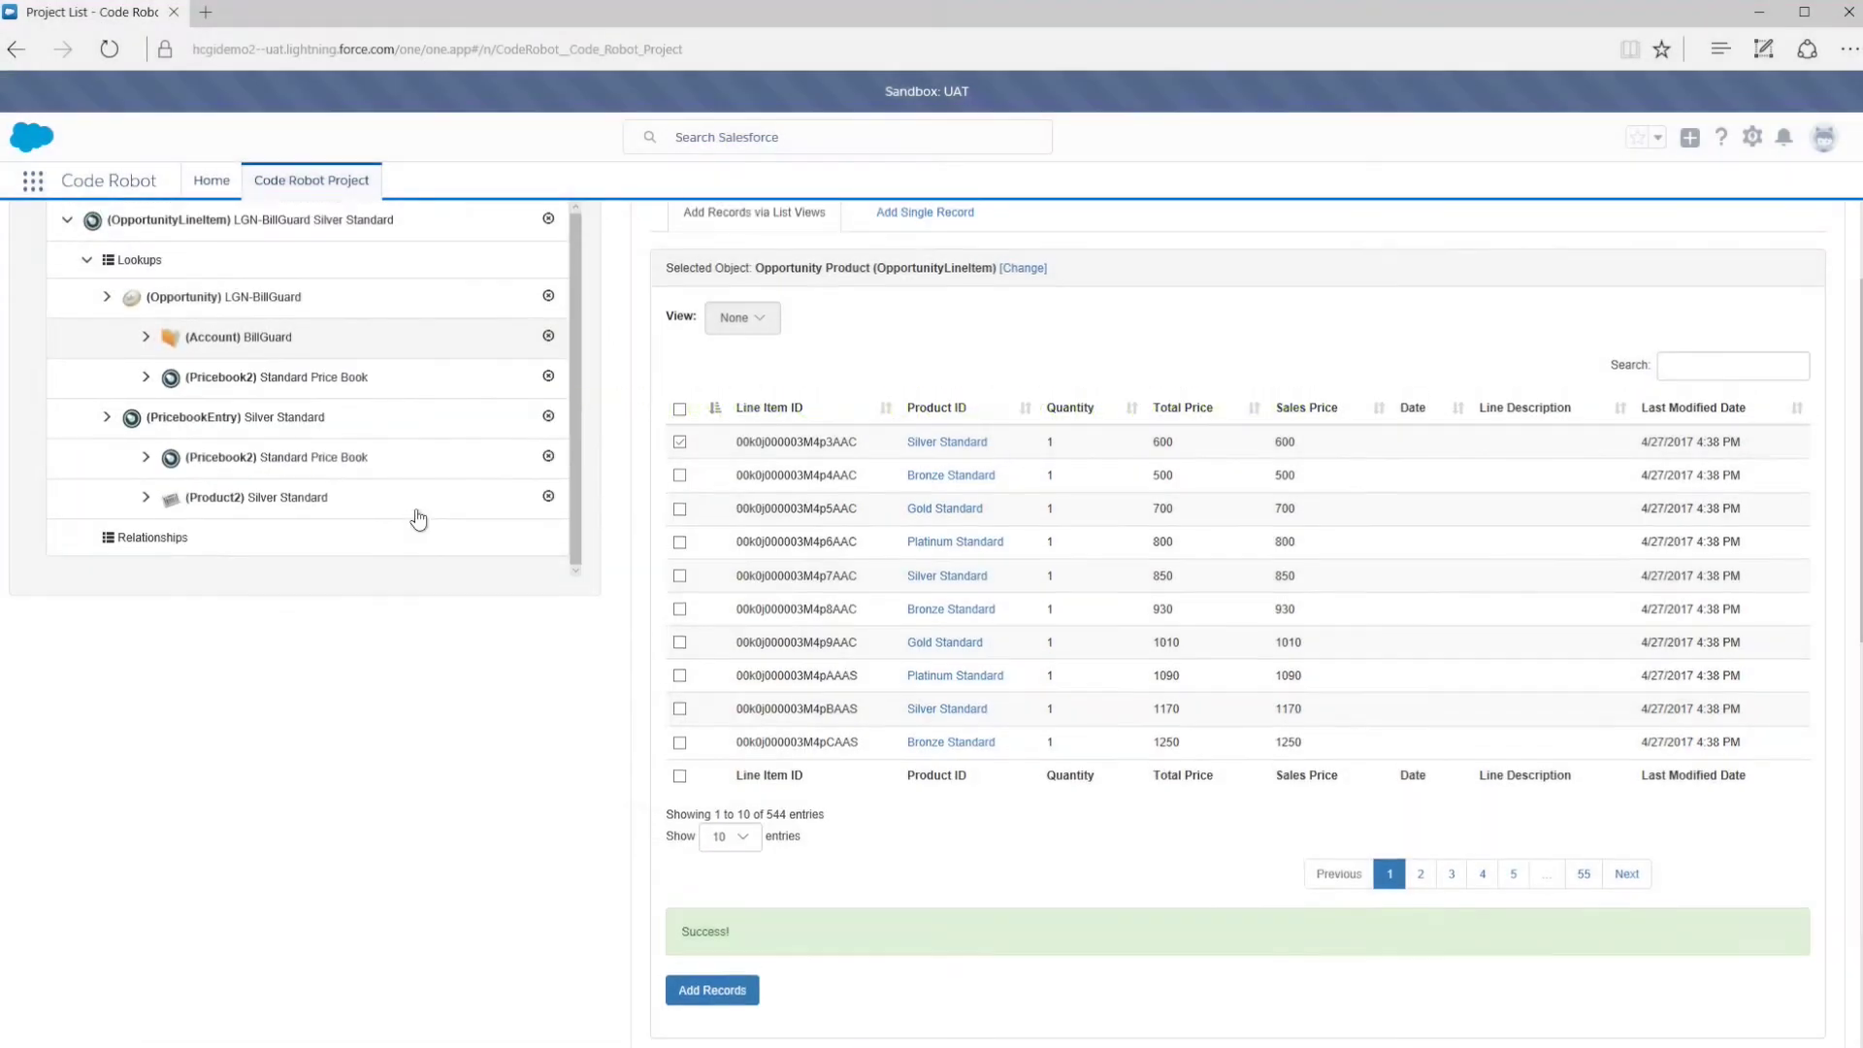
Step: Close the record selection, generate the code for the project with all lookups included, and review it
scroll(415, 520, up, 3)
click(1820, 304)
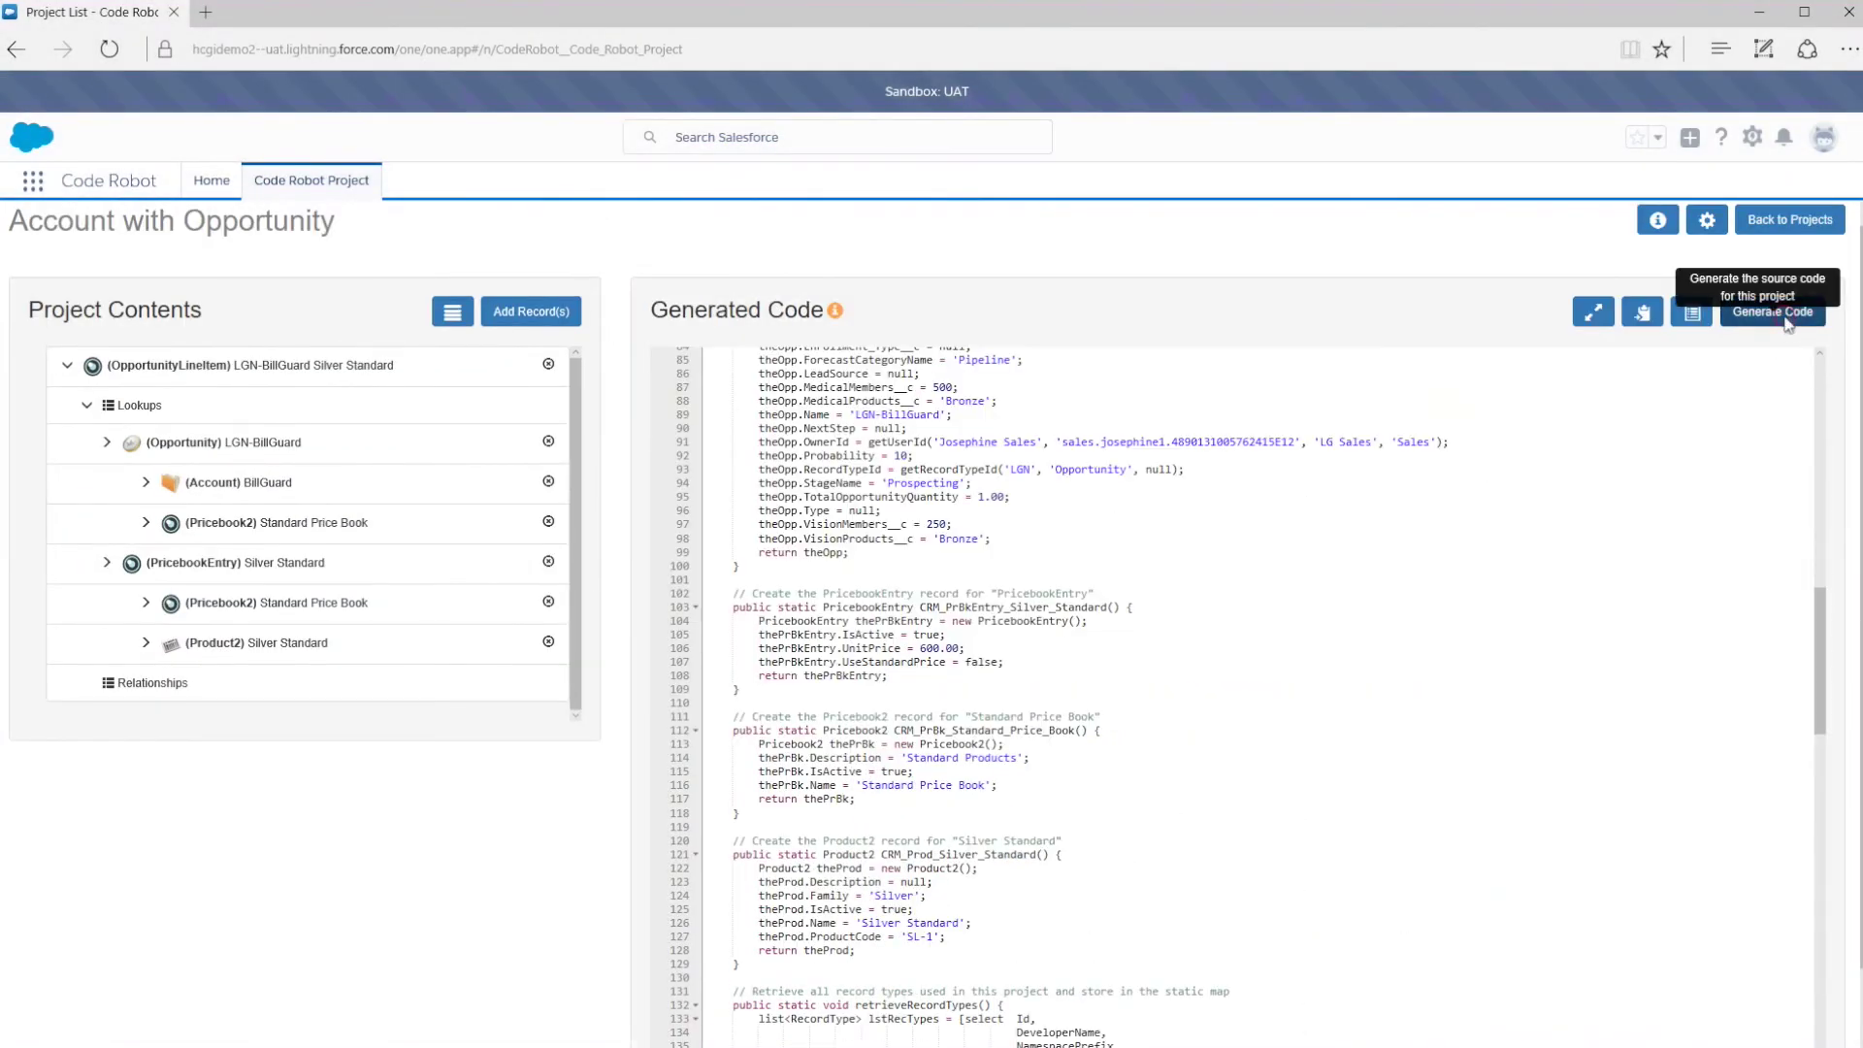
click(1782, 310)
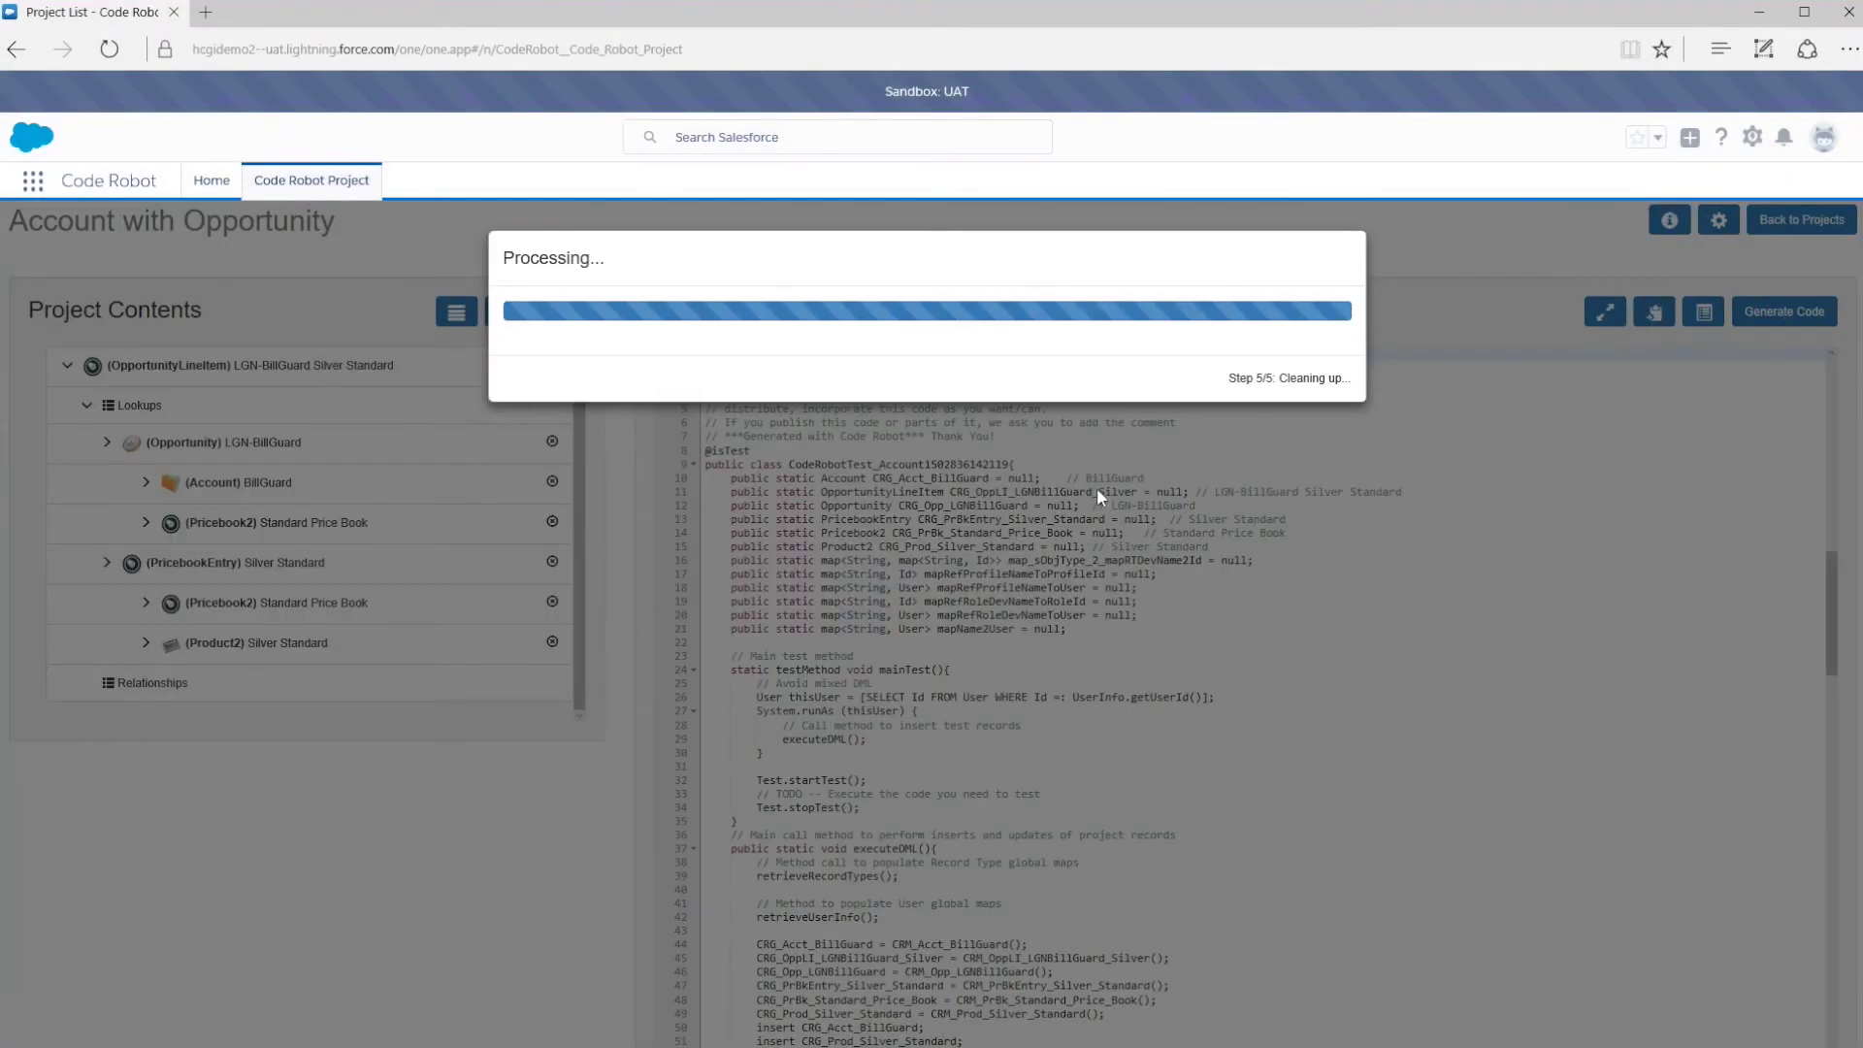
scroll(1102, 497, down, 3)
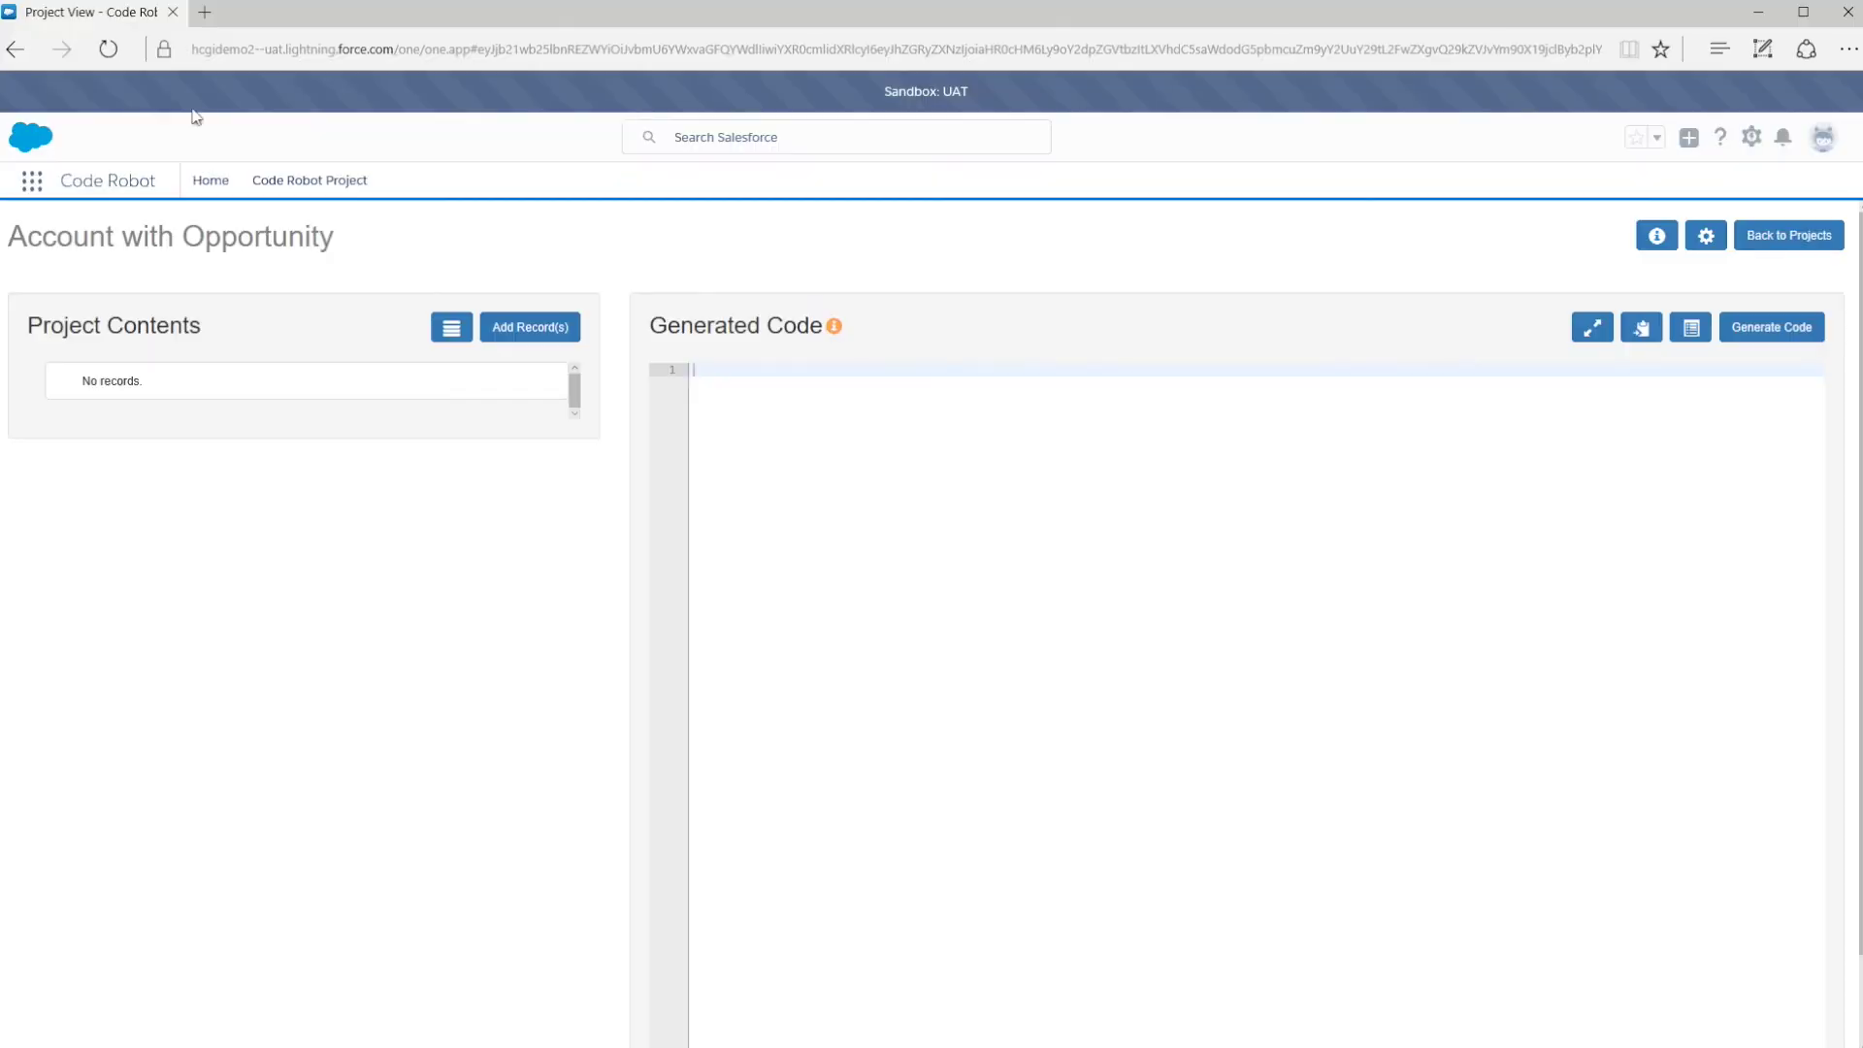
Step: Set Include Lookups Automatically to None in the project-wide configuration and save it
click(1706, 236)
click(801, 357)
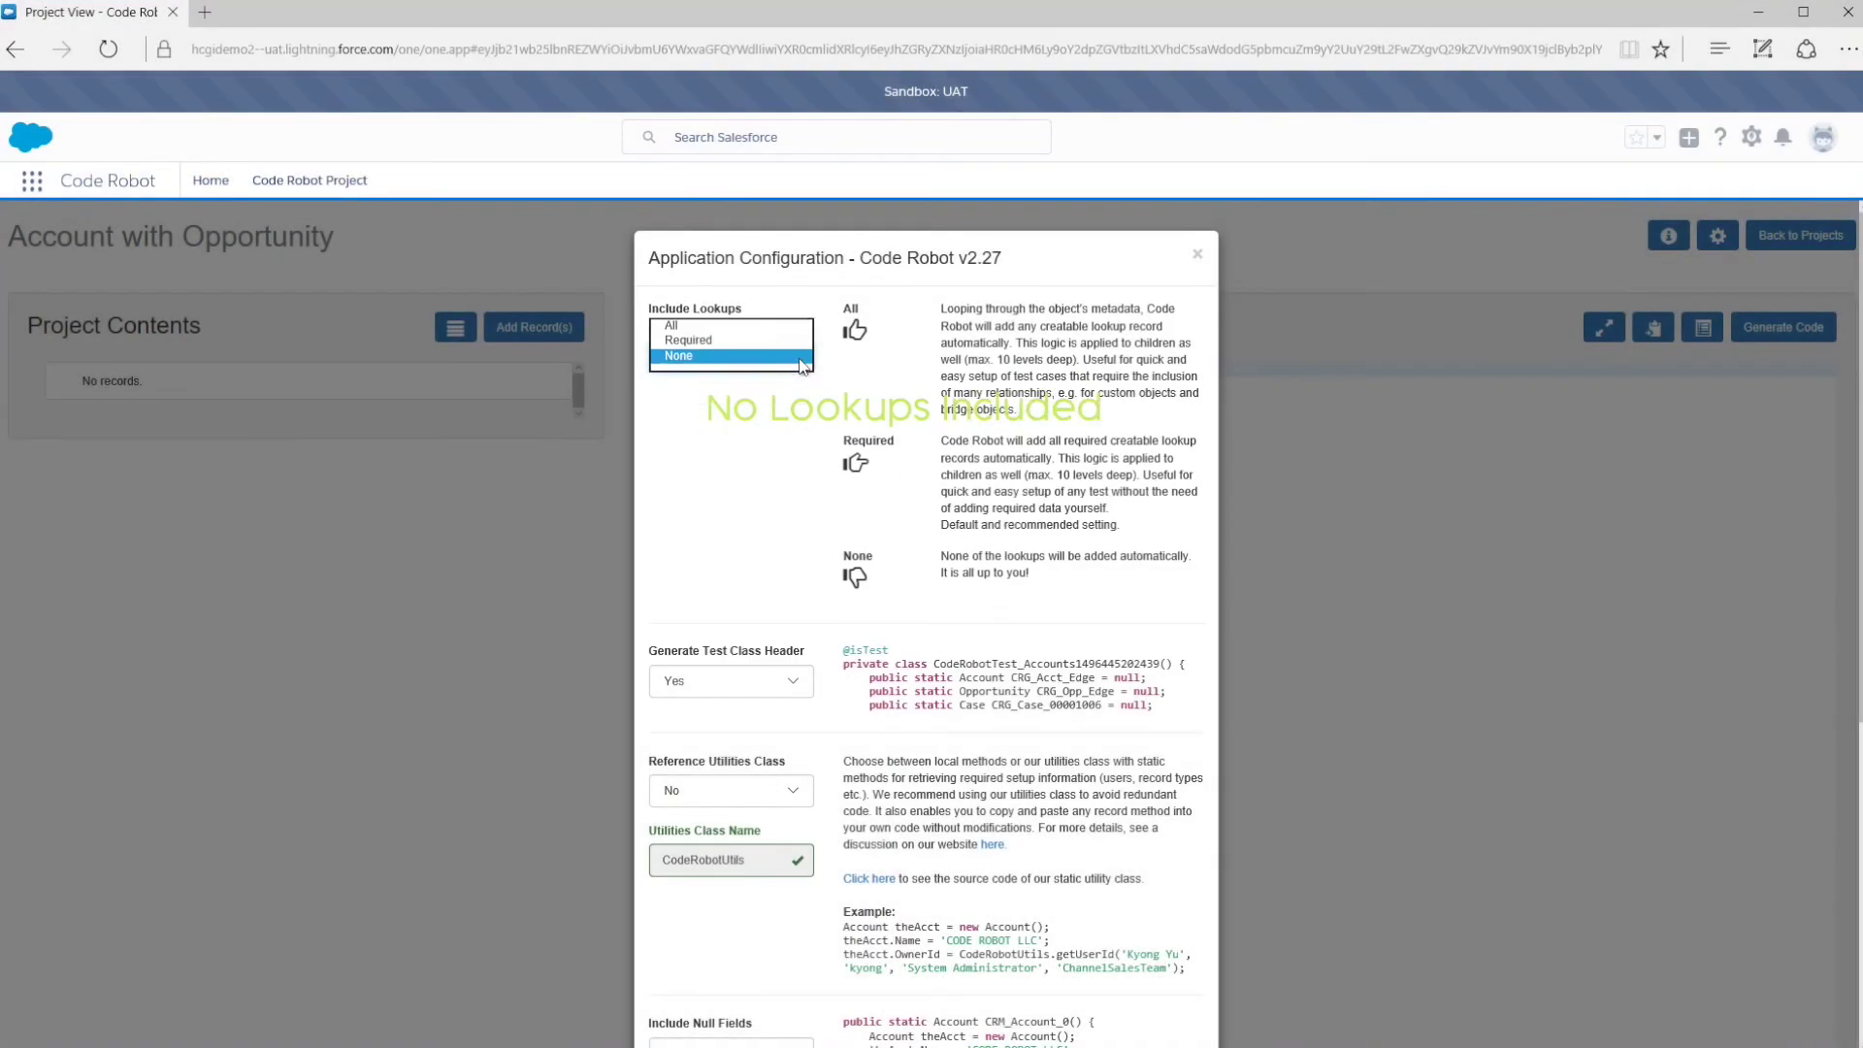
click(802, 357)
scroll(923, 407, down, 5)
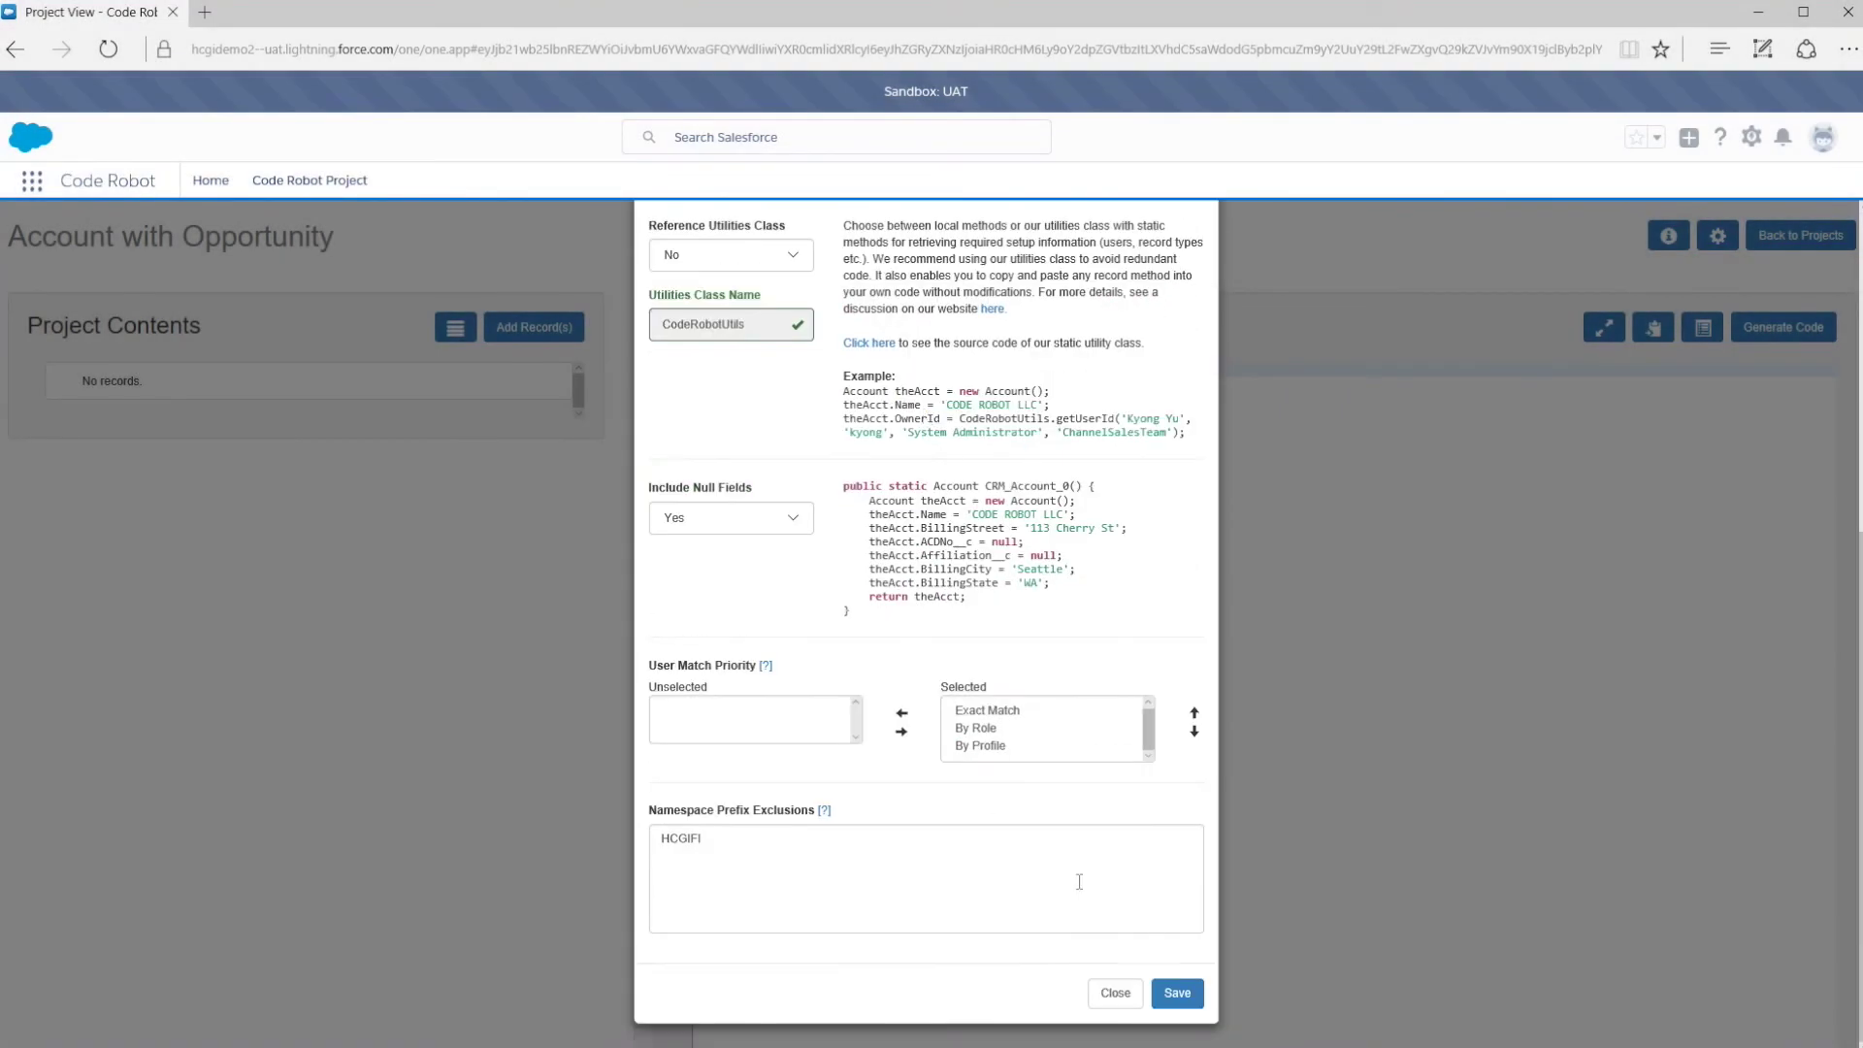
click(1177, 993)
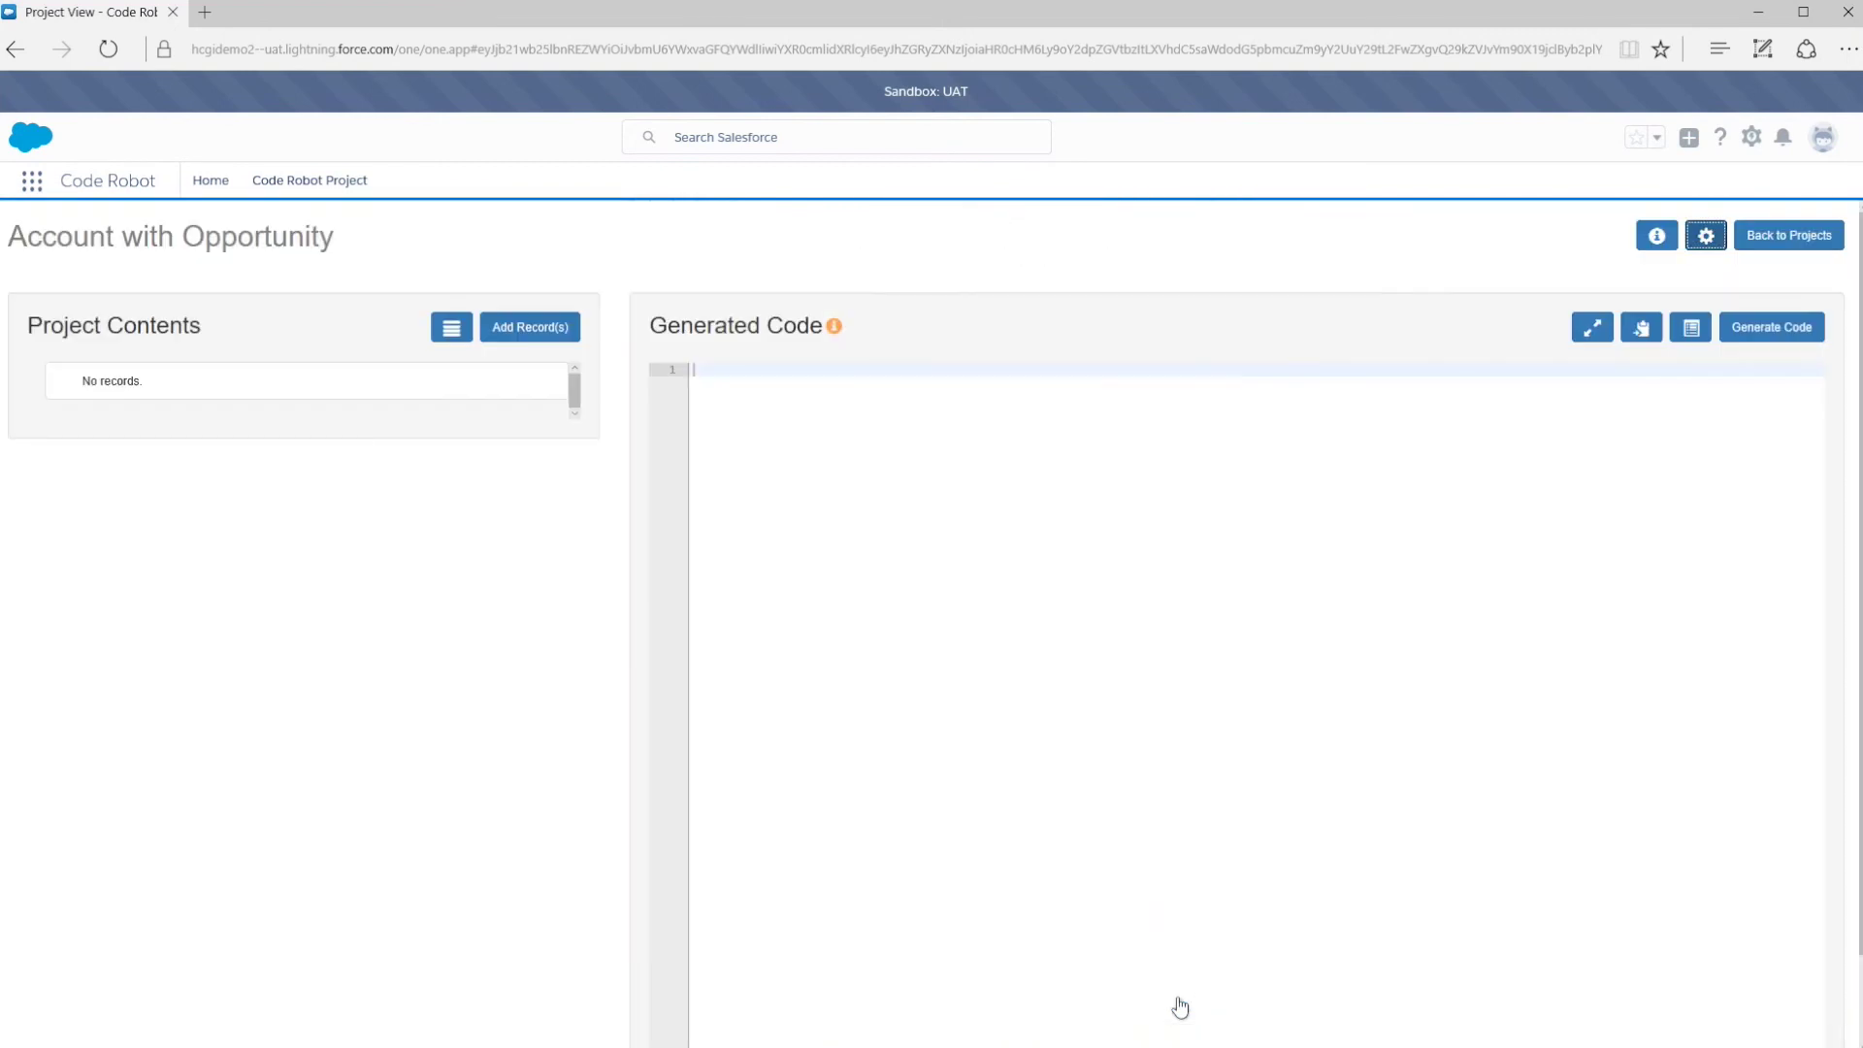
Step: Filter the objects by "prod", choose Opportunity Product, and add its first Silver Standard line item to the project
click(528, 328)
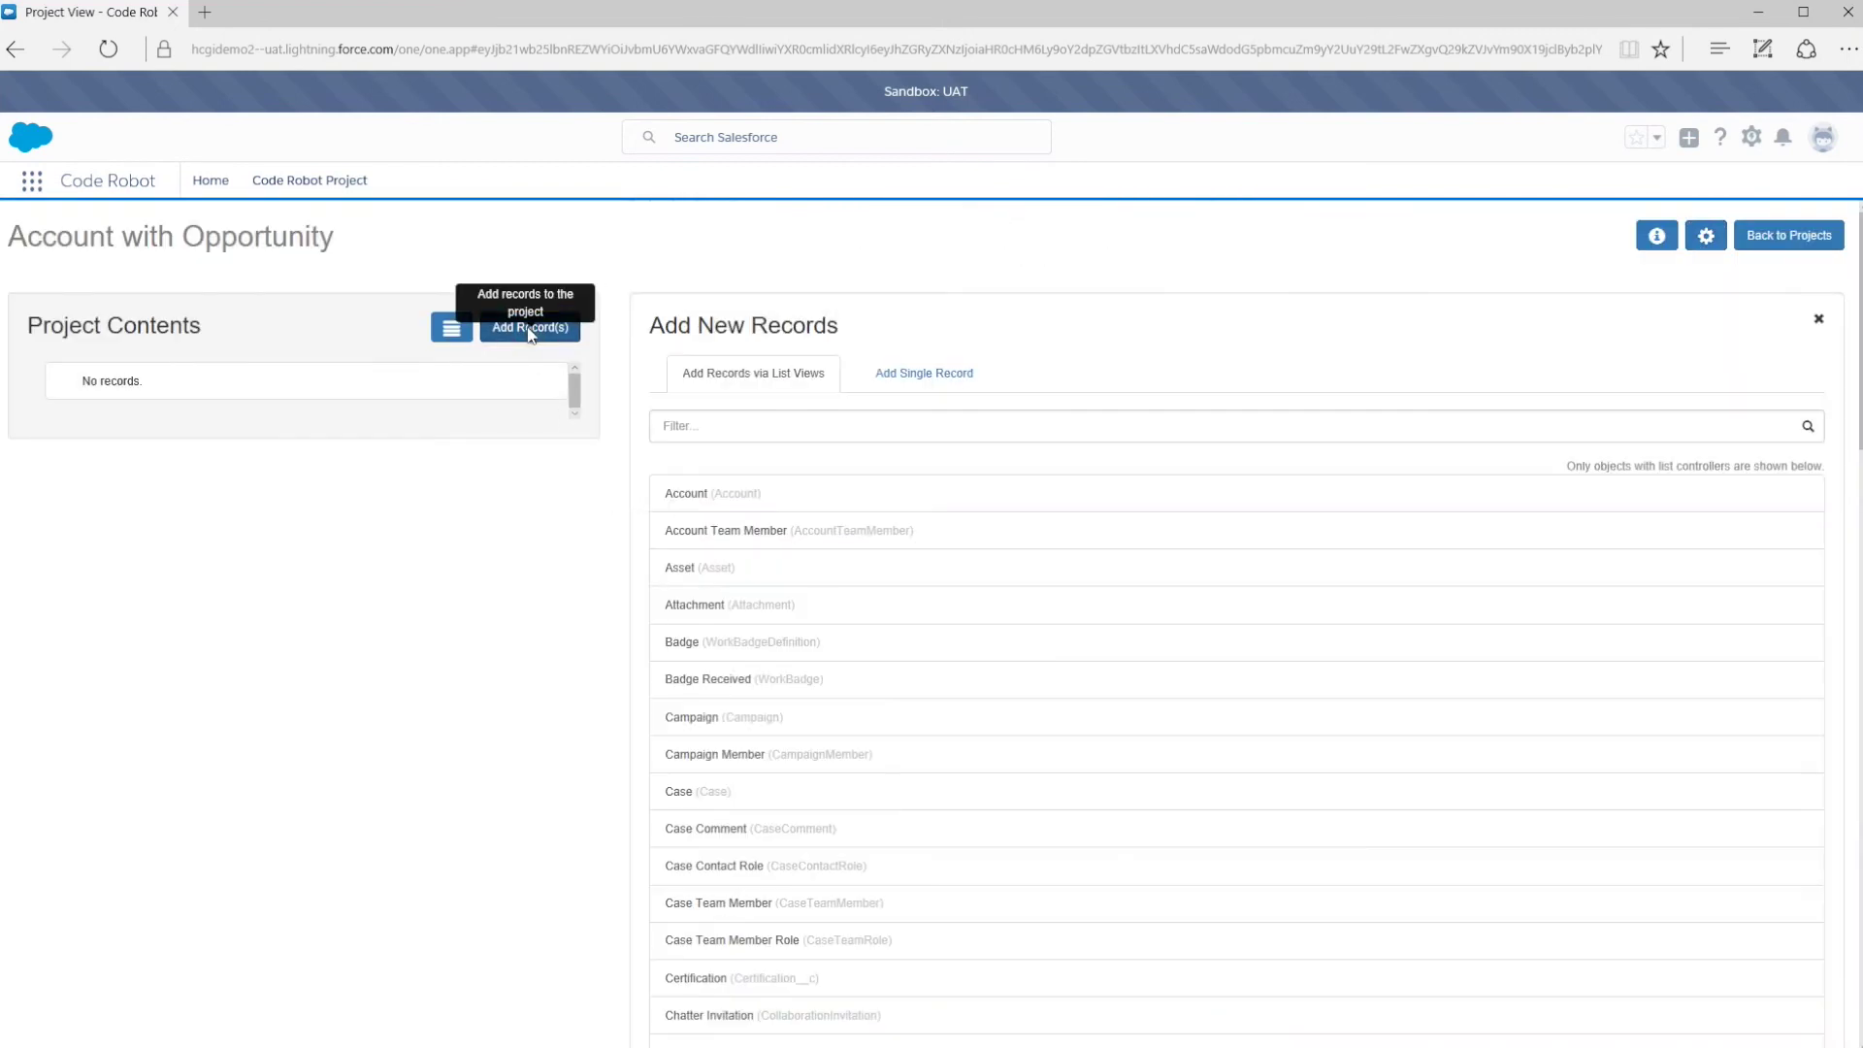
click(779, 426)
text(prod)
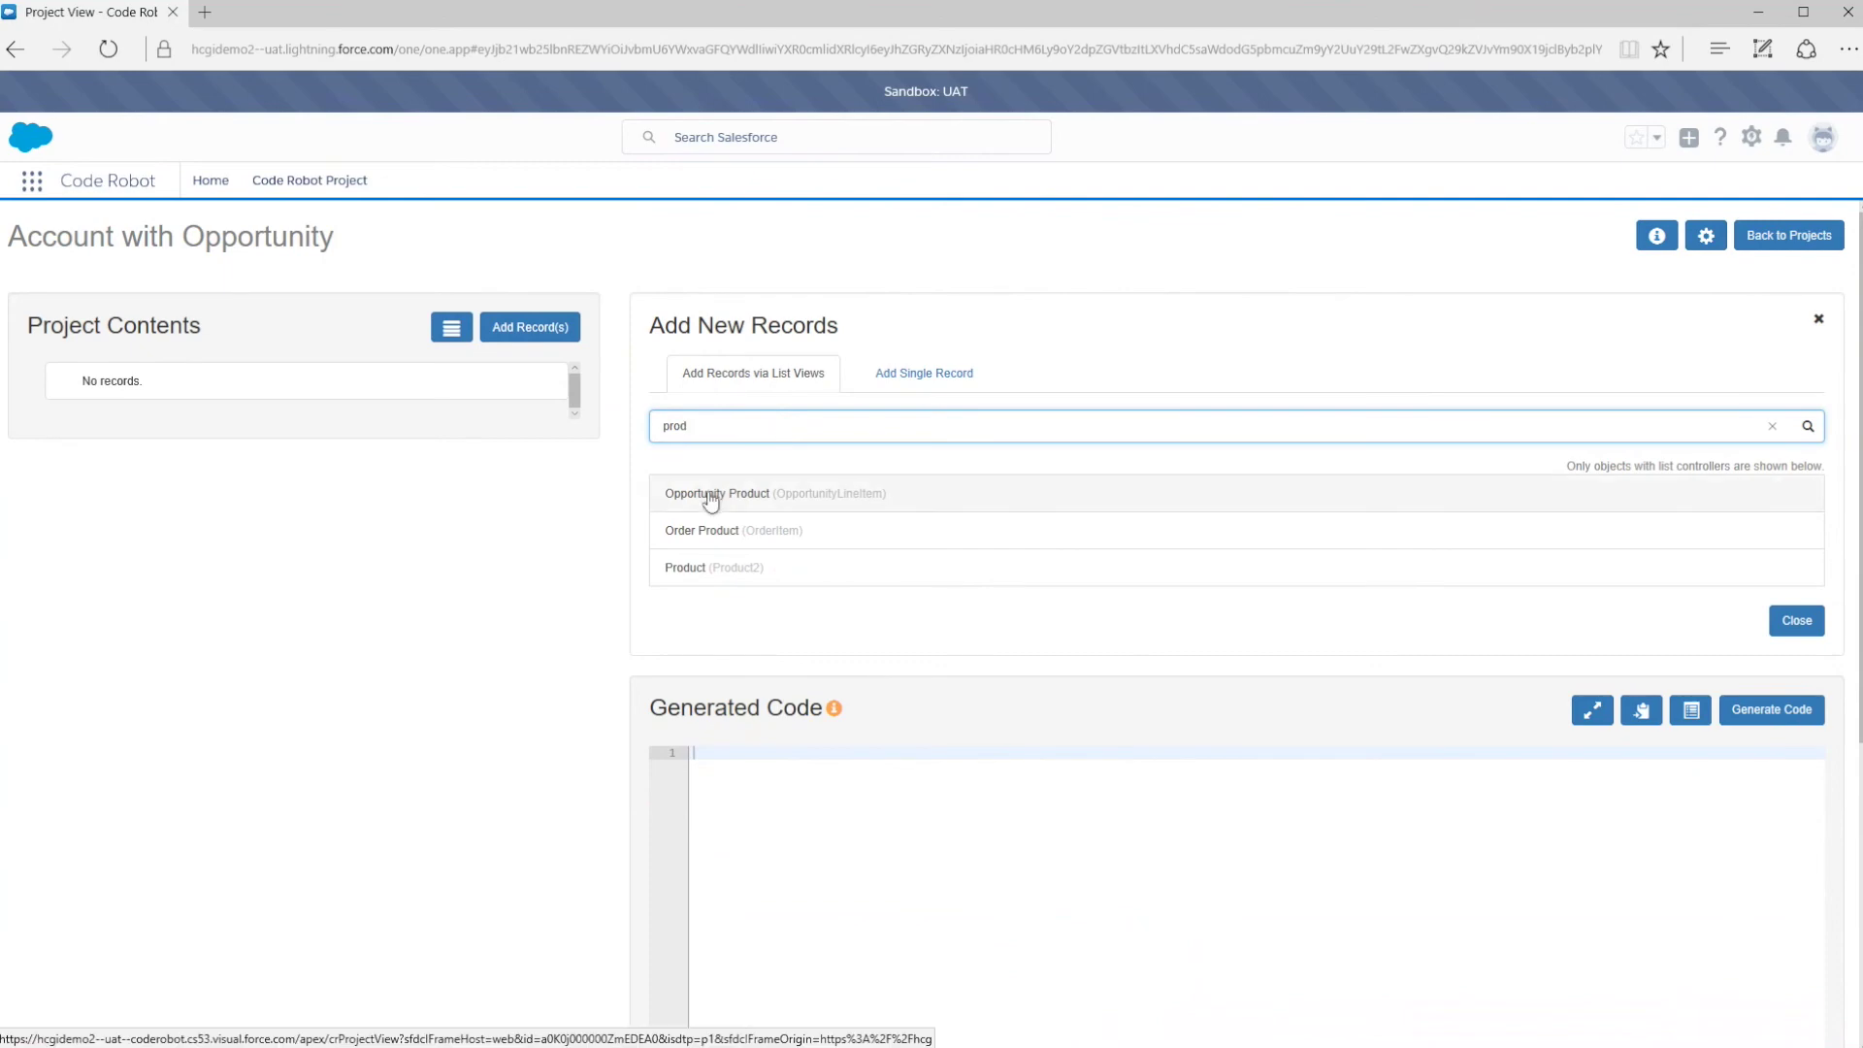
click(709, 496)
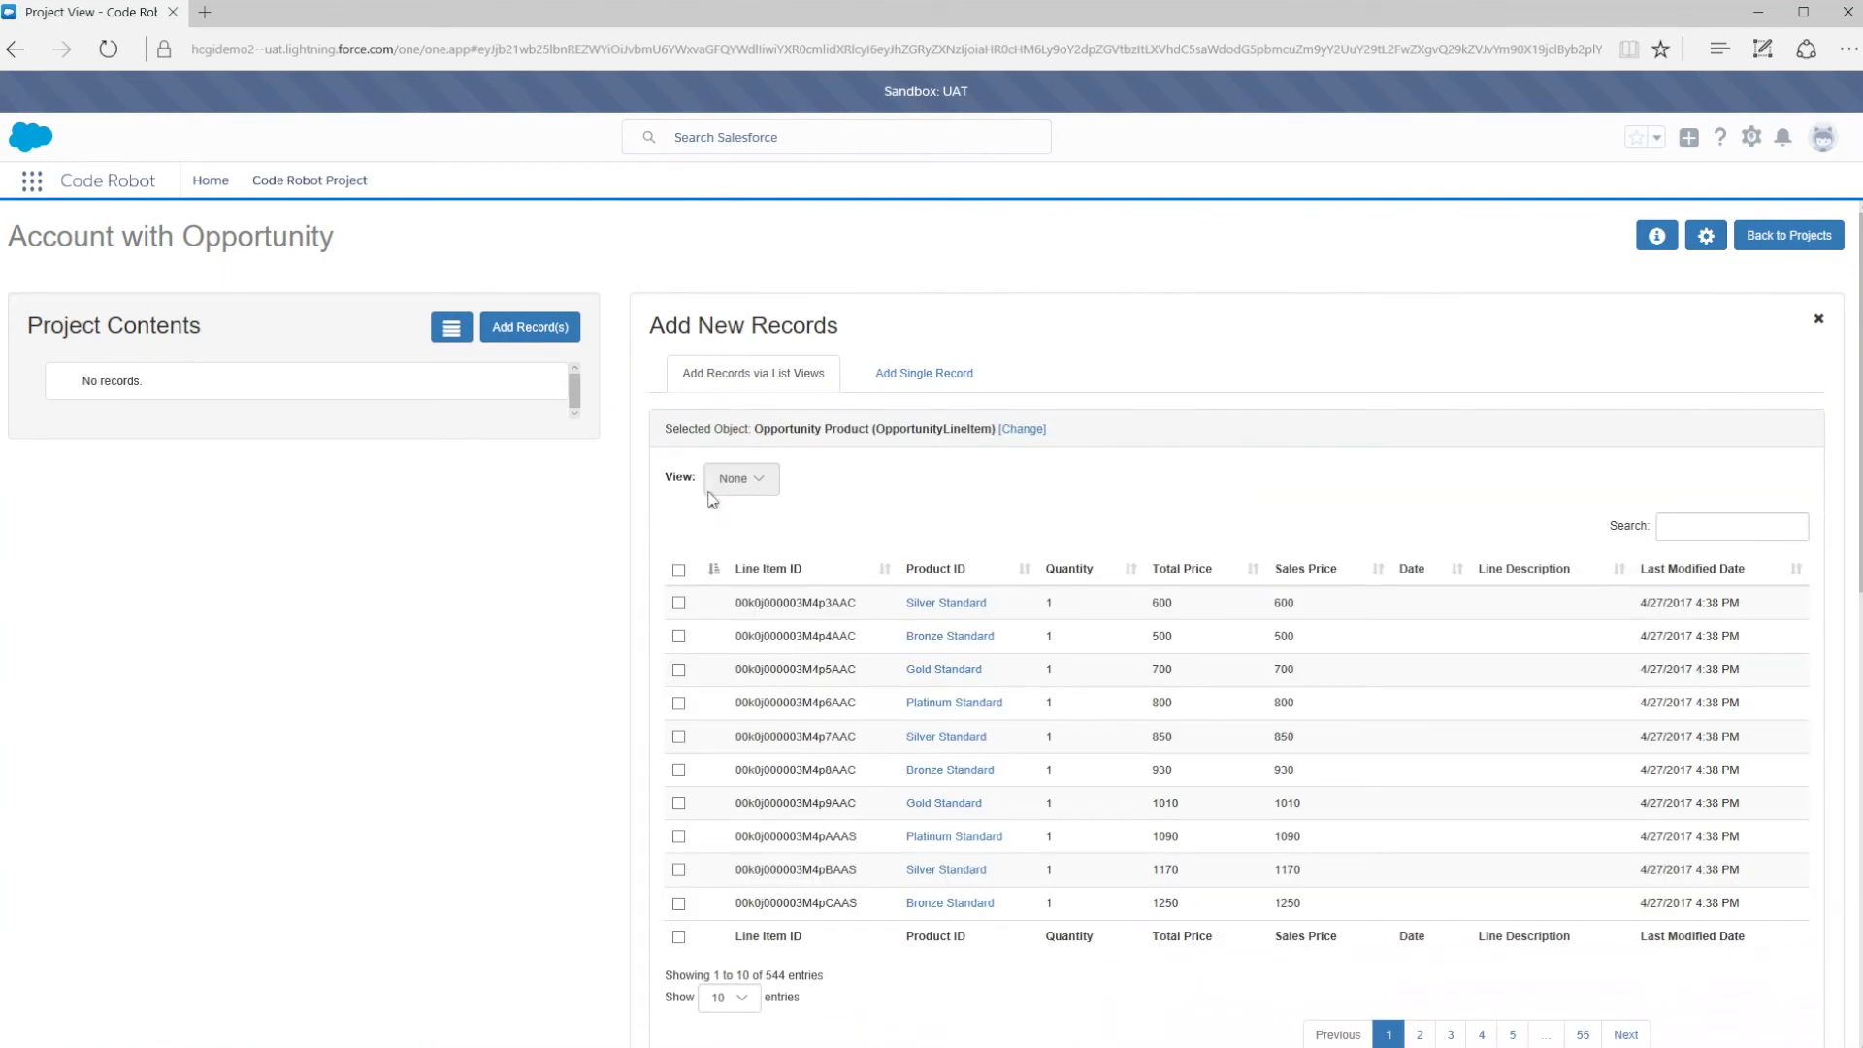
click(679, 602)
scroll(1145, 703, down, 3)
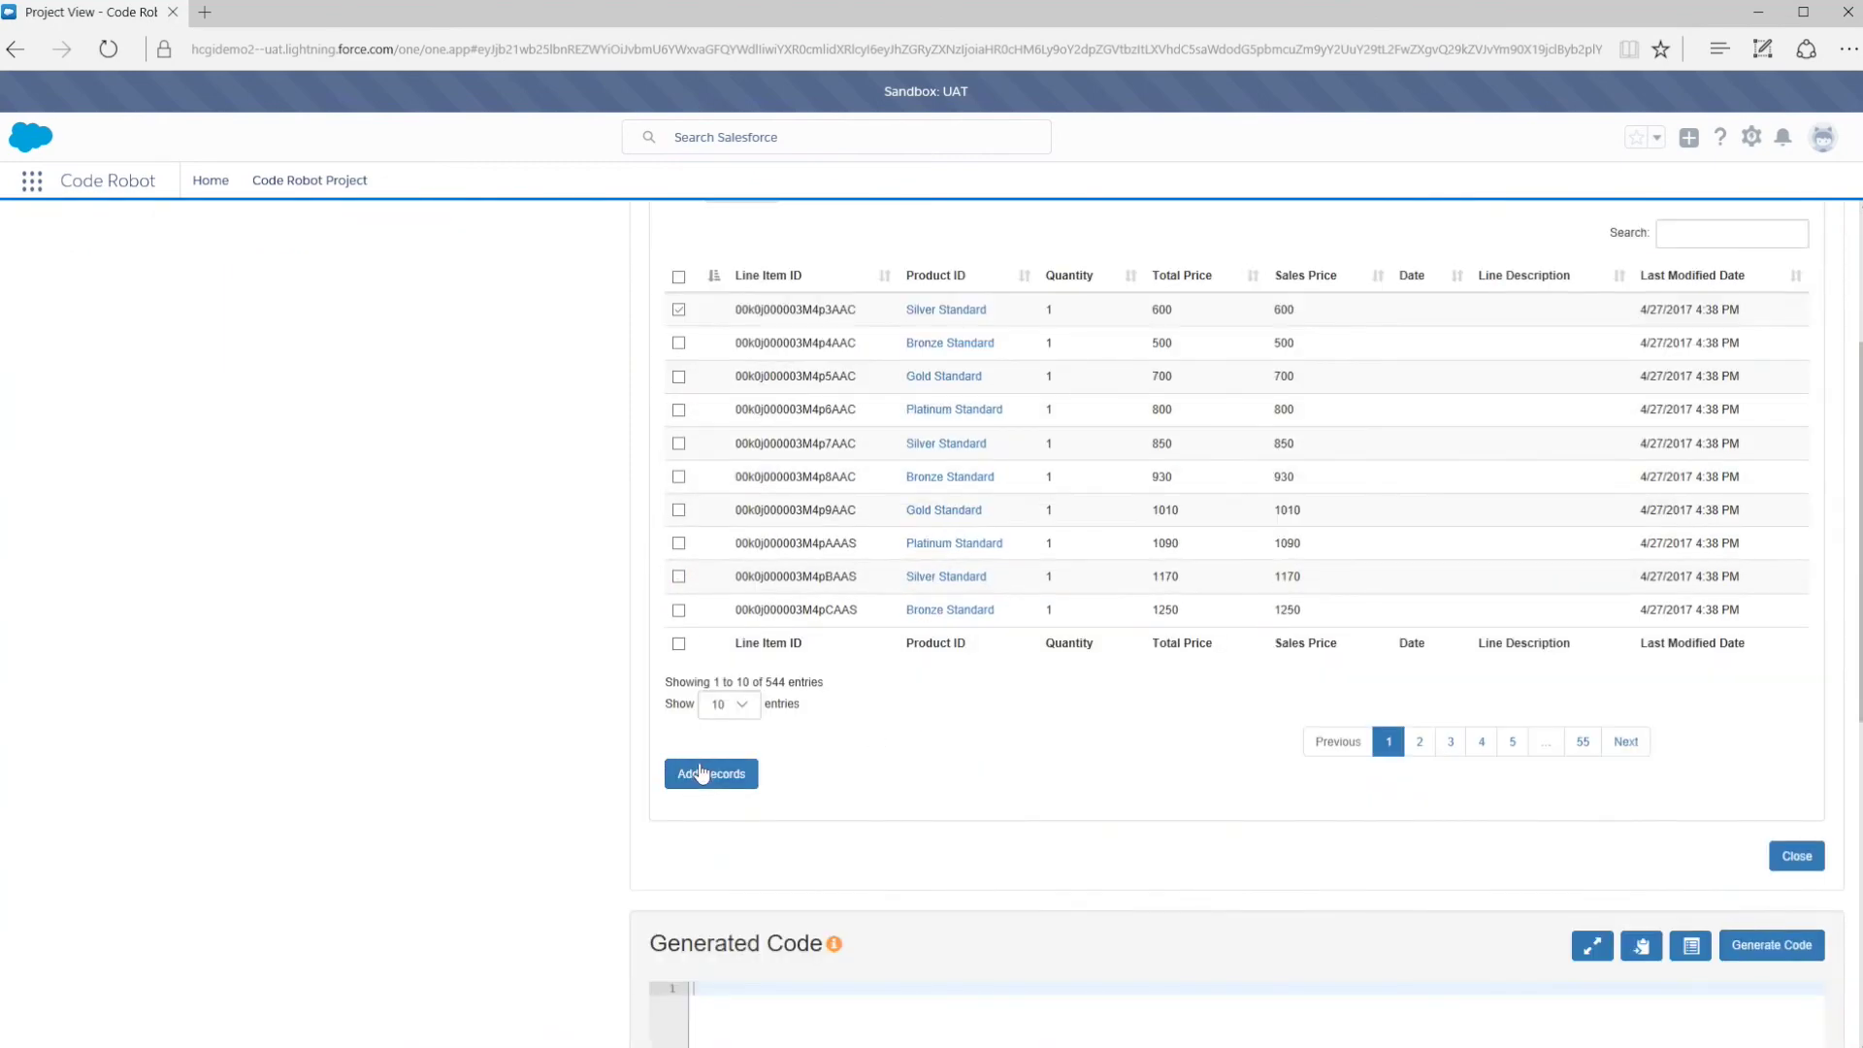
click(706, 786)
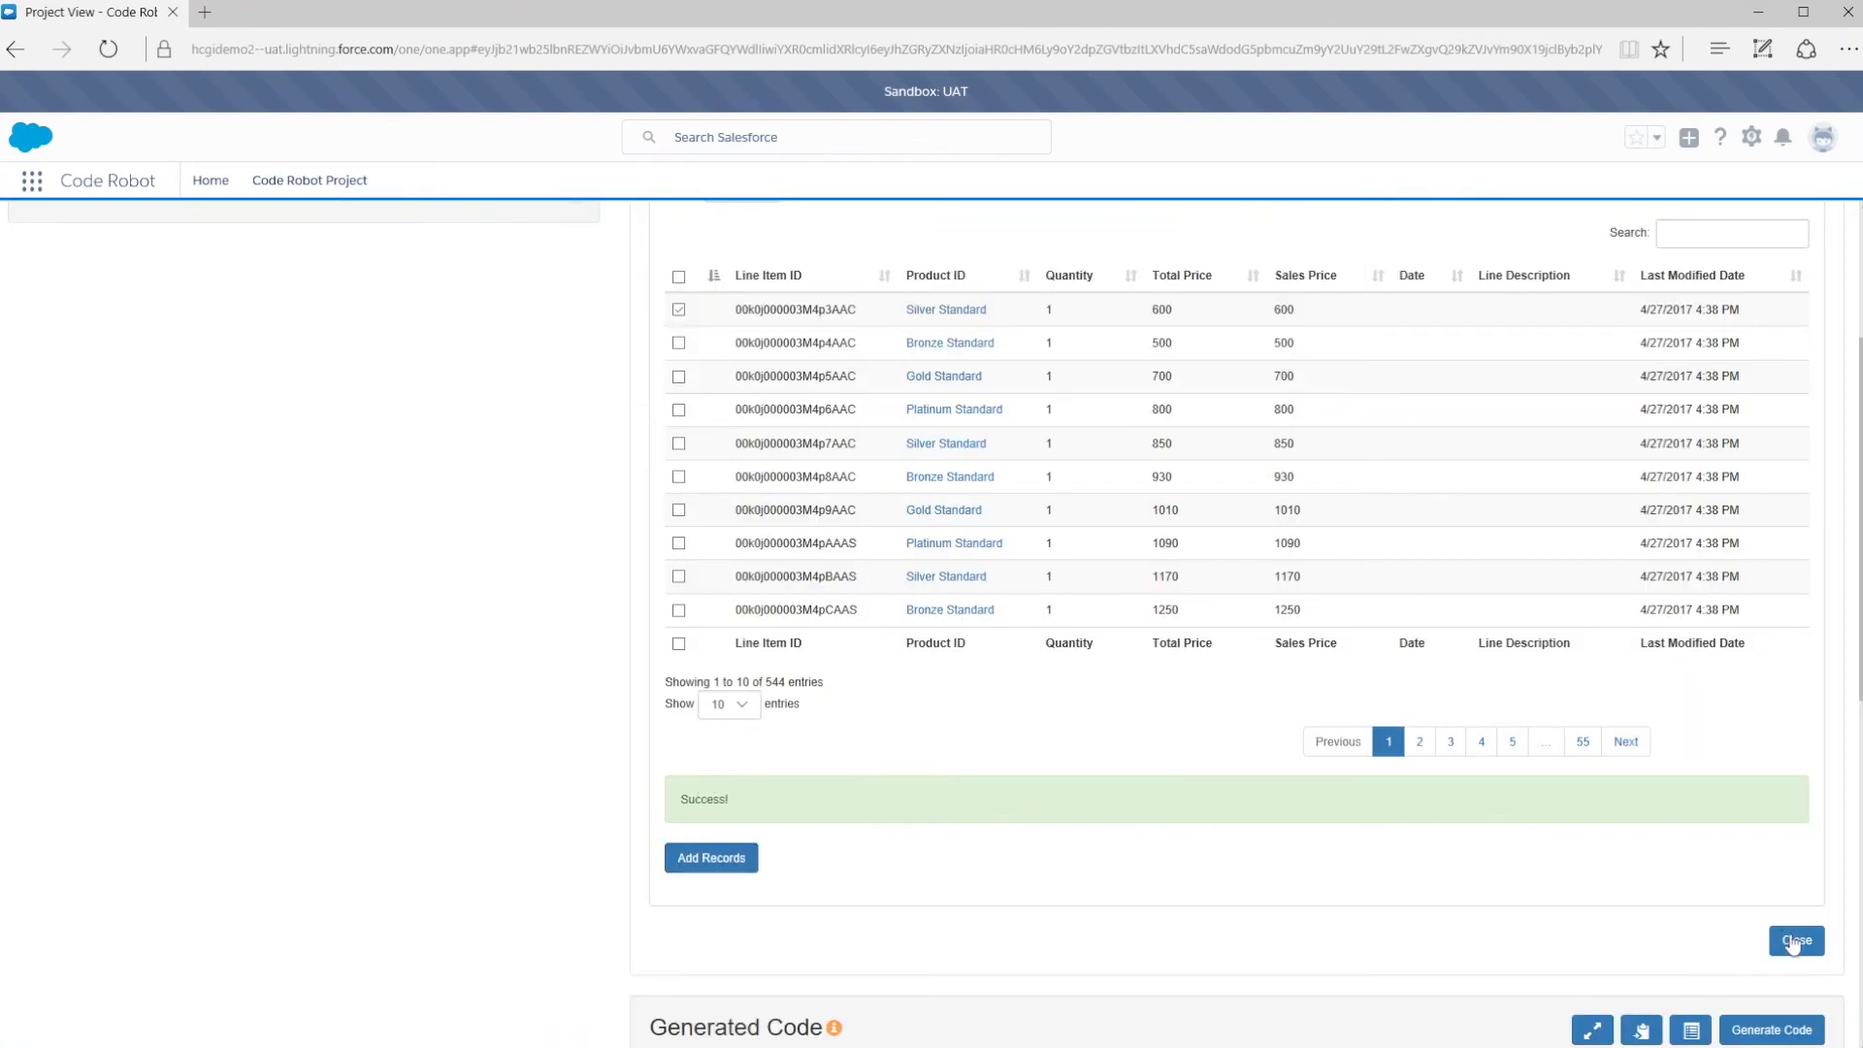
Step: Close the record selection and generate the code for the single opportunity line item
click(1797, 943)
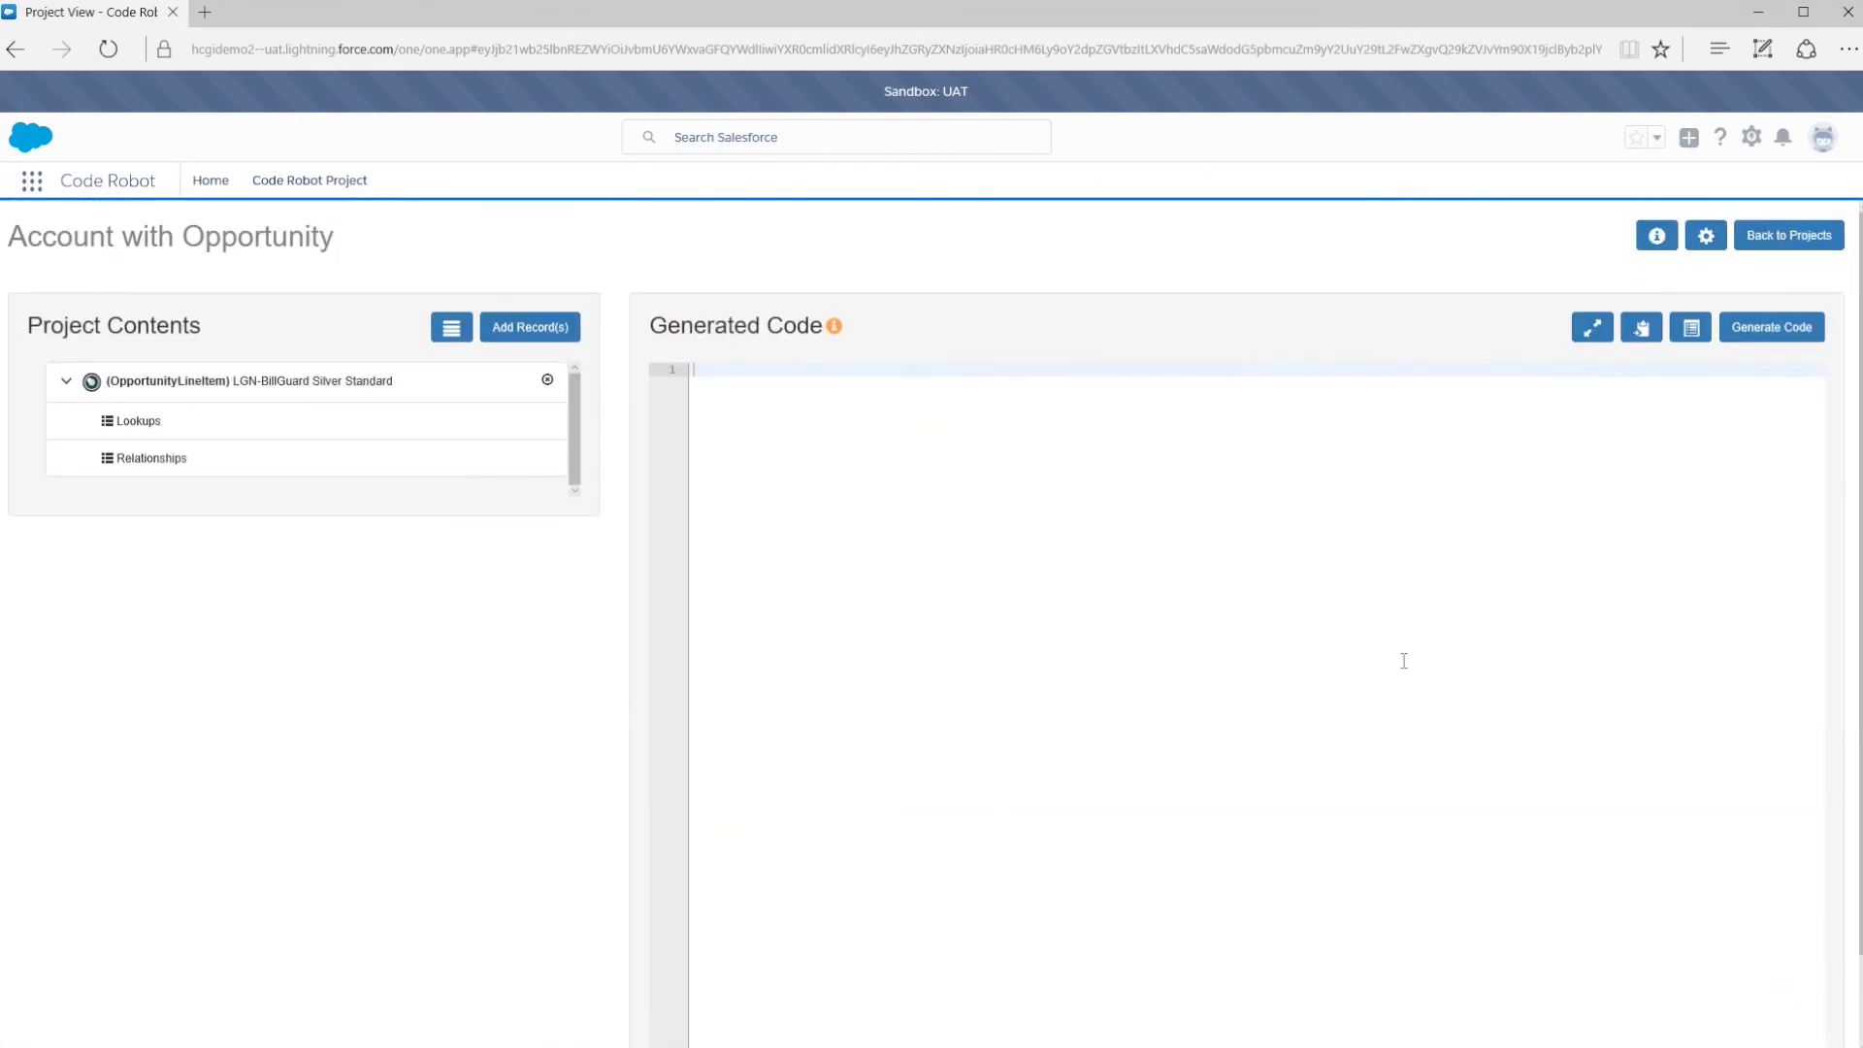
click(1751, 330)
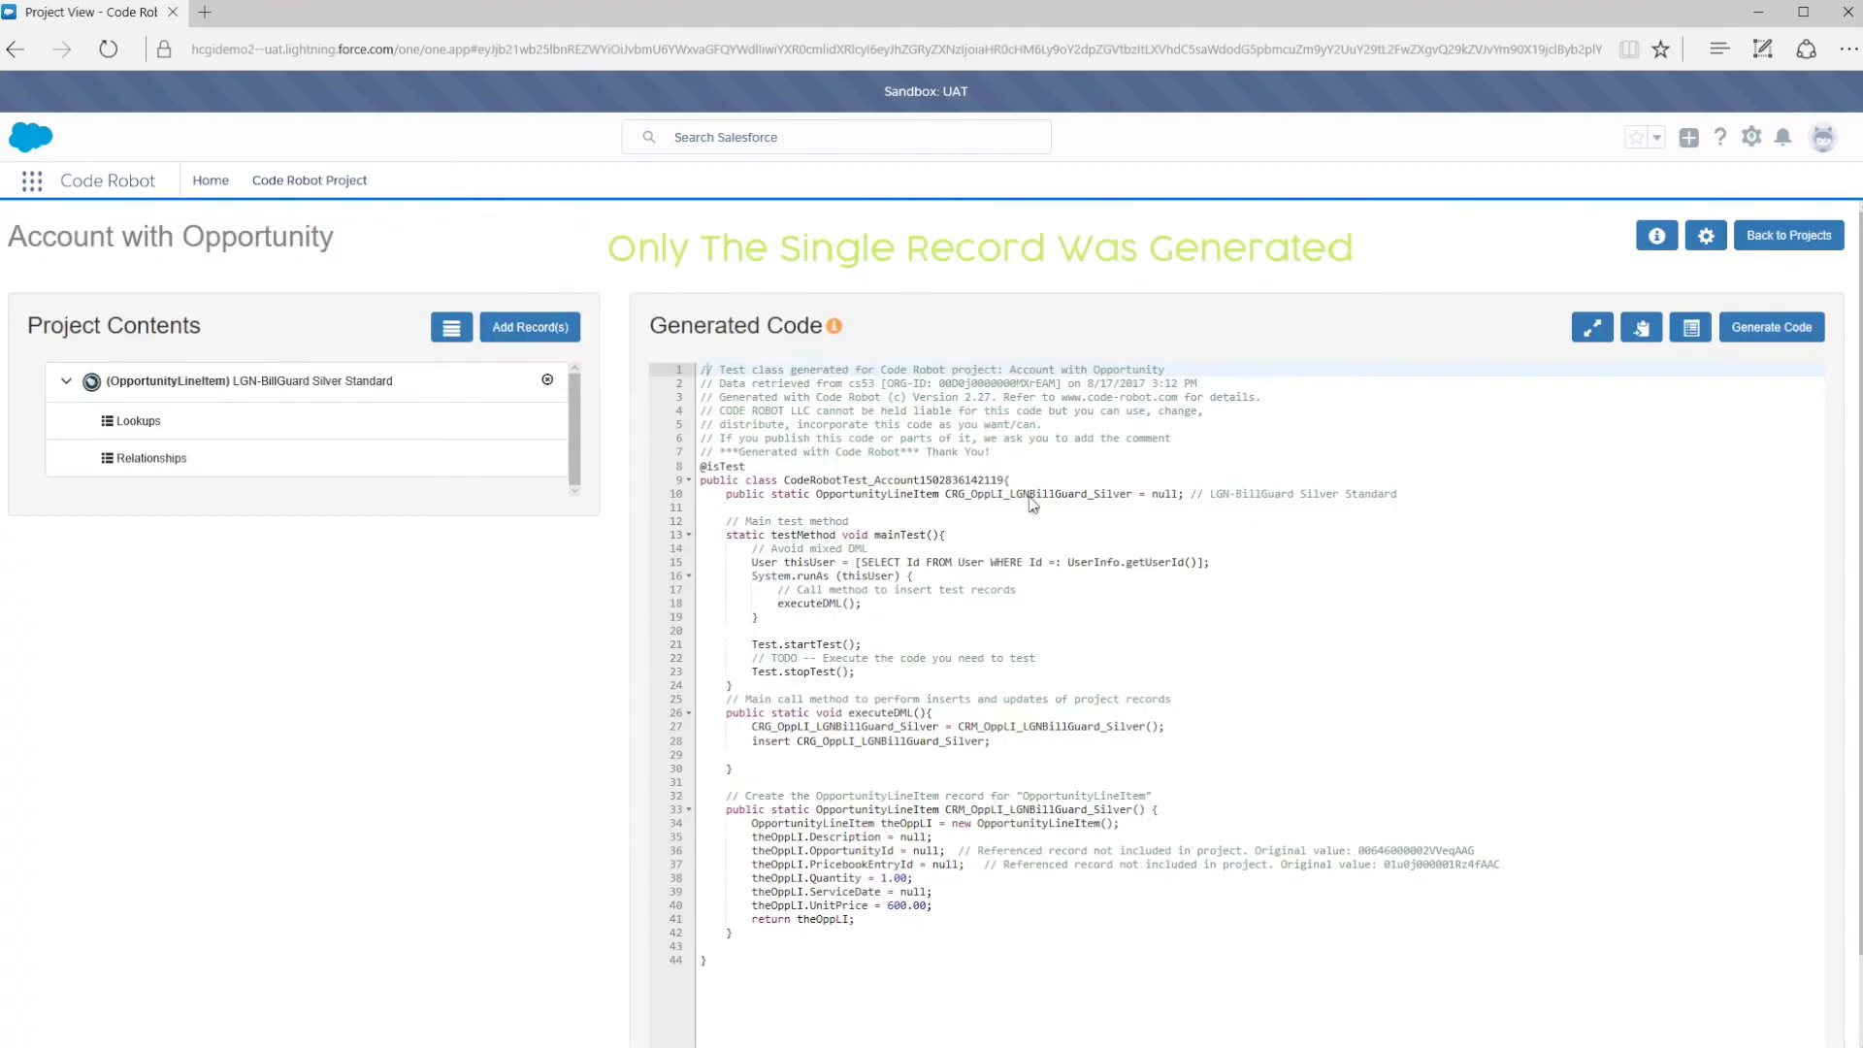
scroll(1032, 503, down, 1)
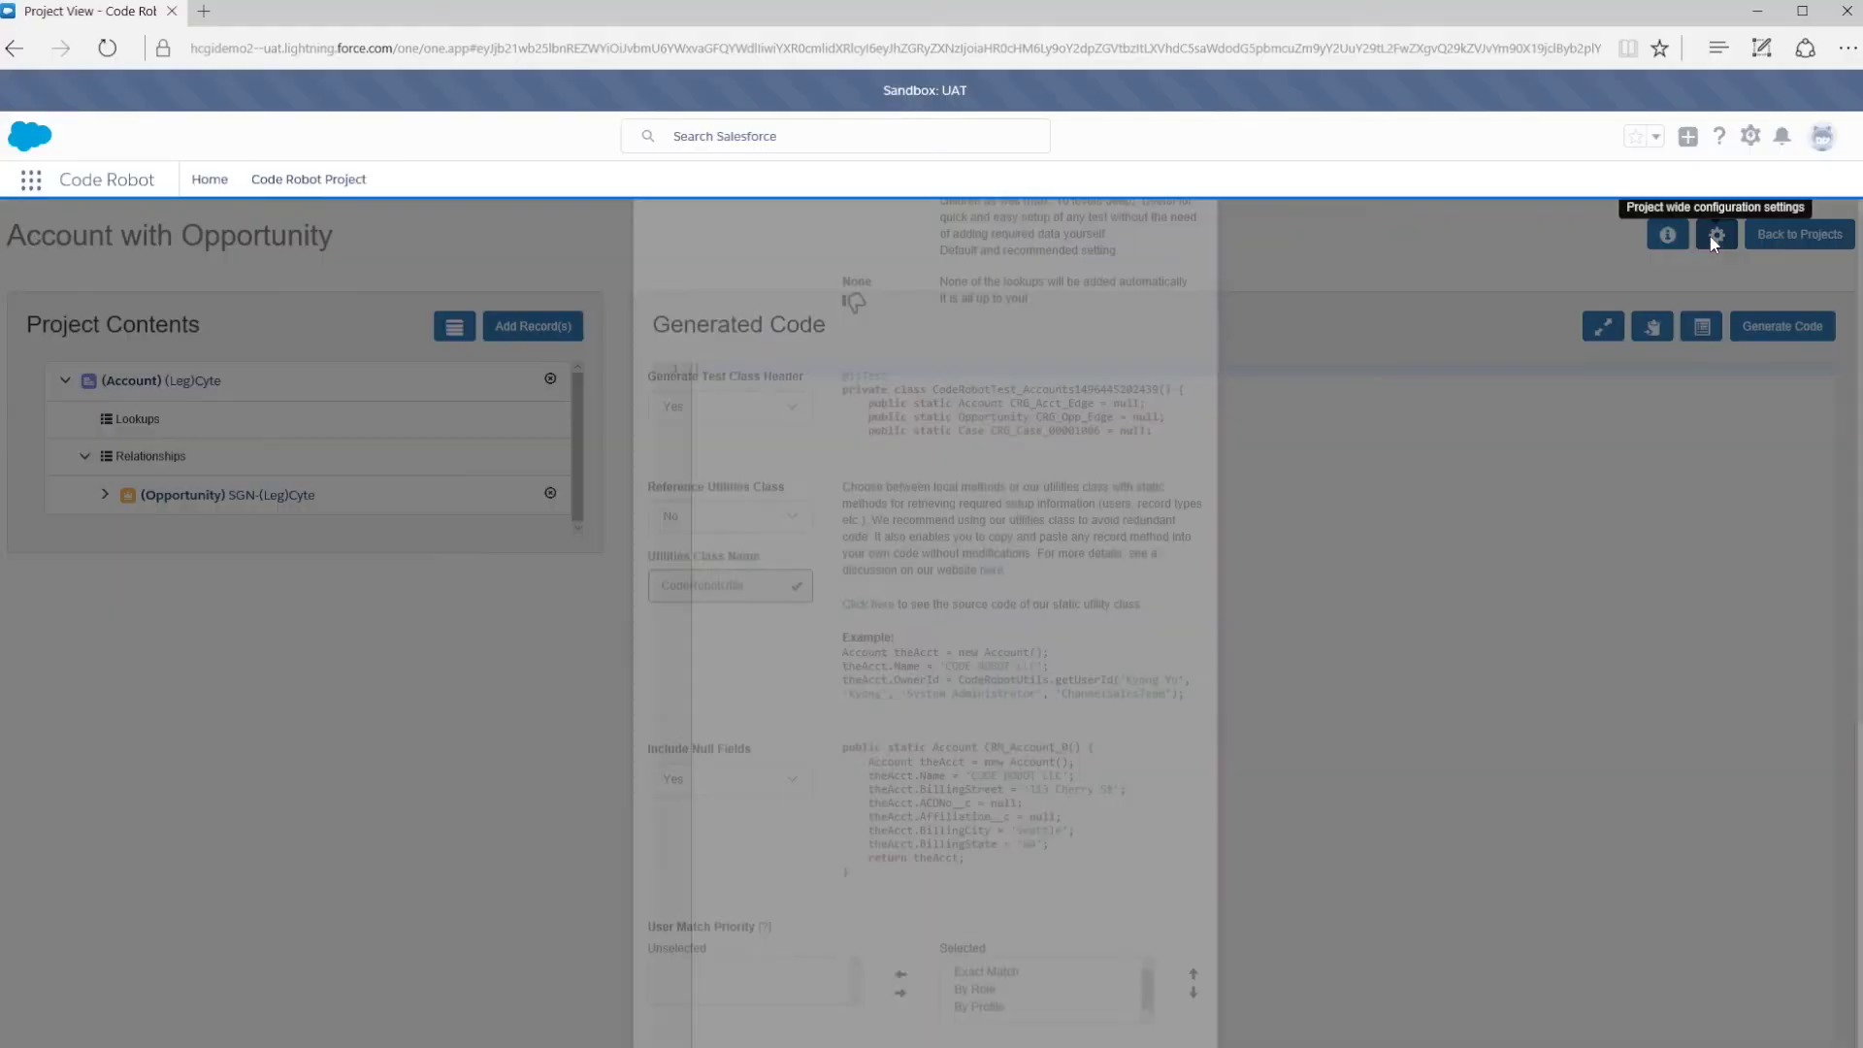
Step: Set Generate Test Class Header to No in the project-wide configuration, save it, and generate the code
scroll(757, 582, down, 5)
click(791, 408)
click(799, 417)
scroll(970, 524, down, 3)
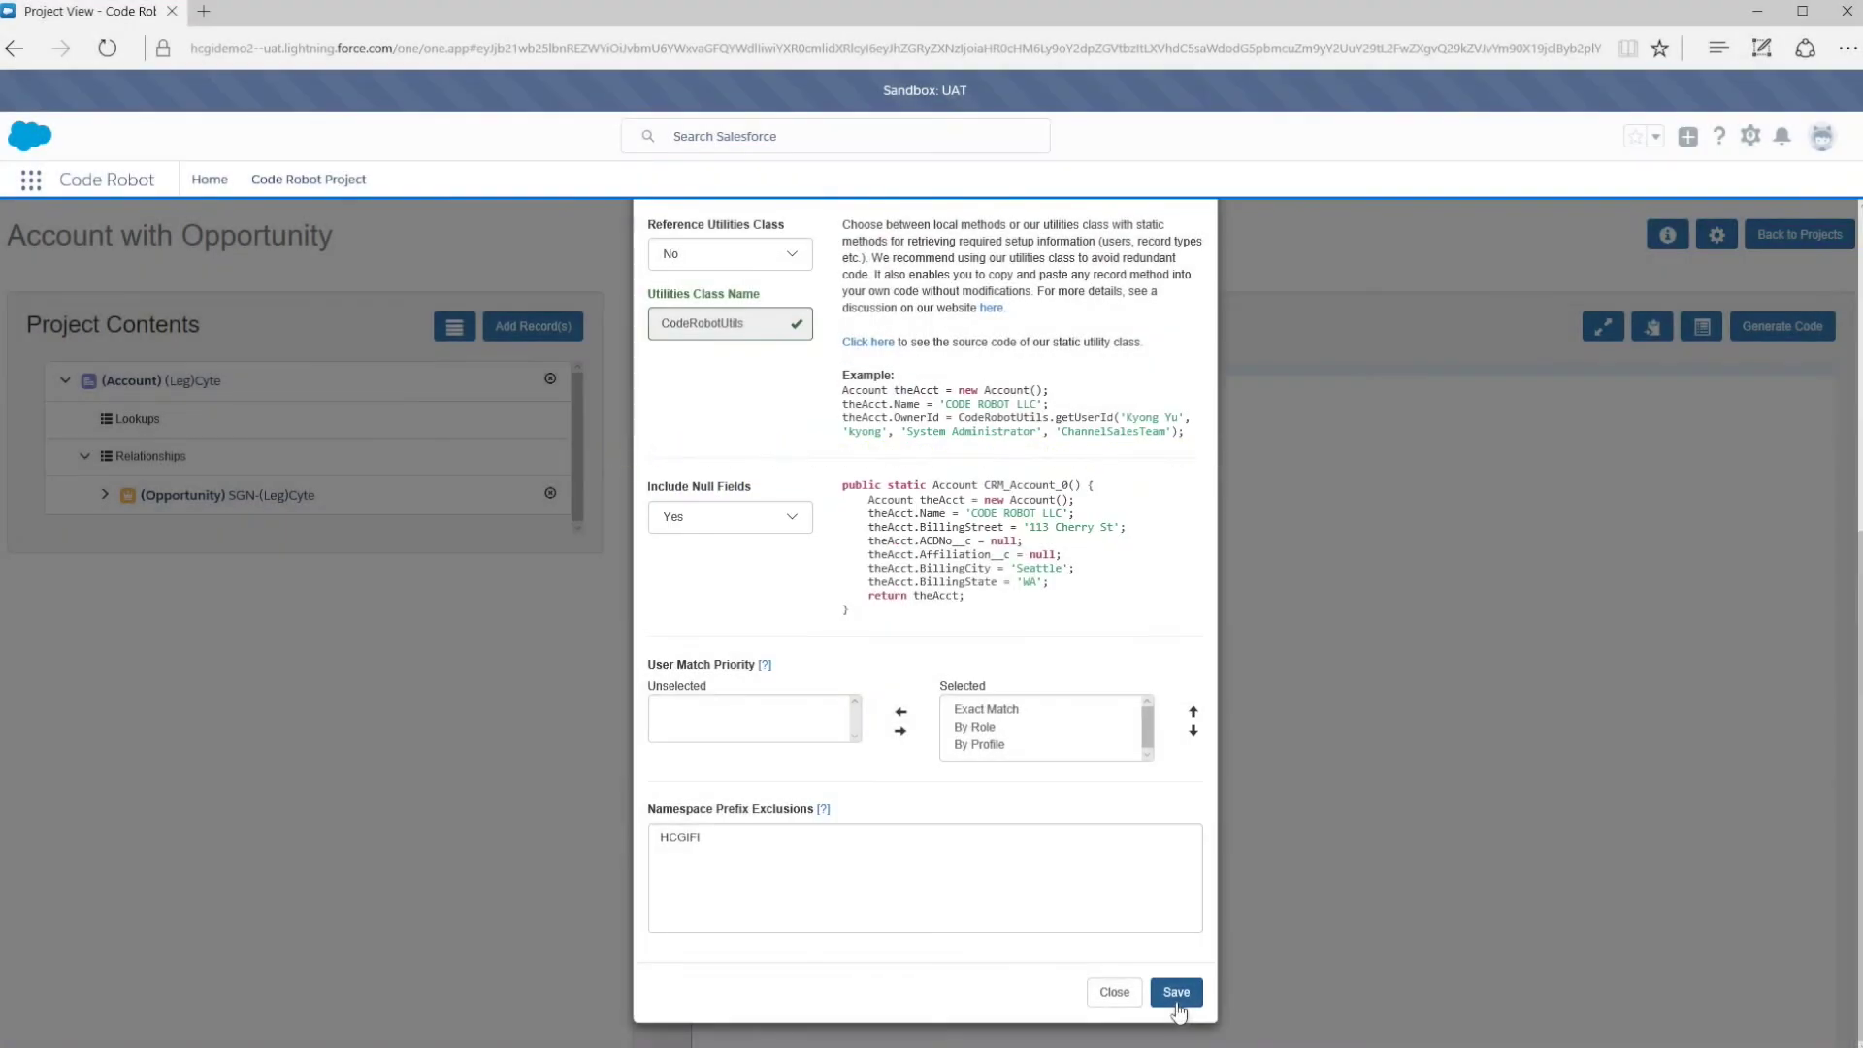
click(1176, 992)
click(1763, 334)
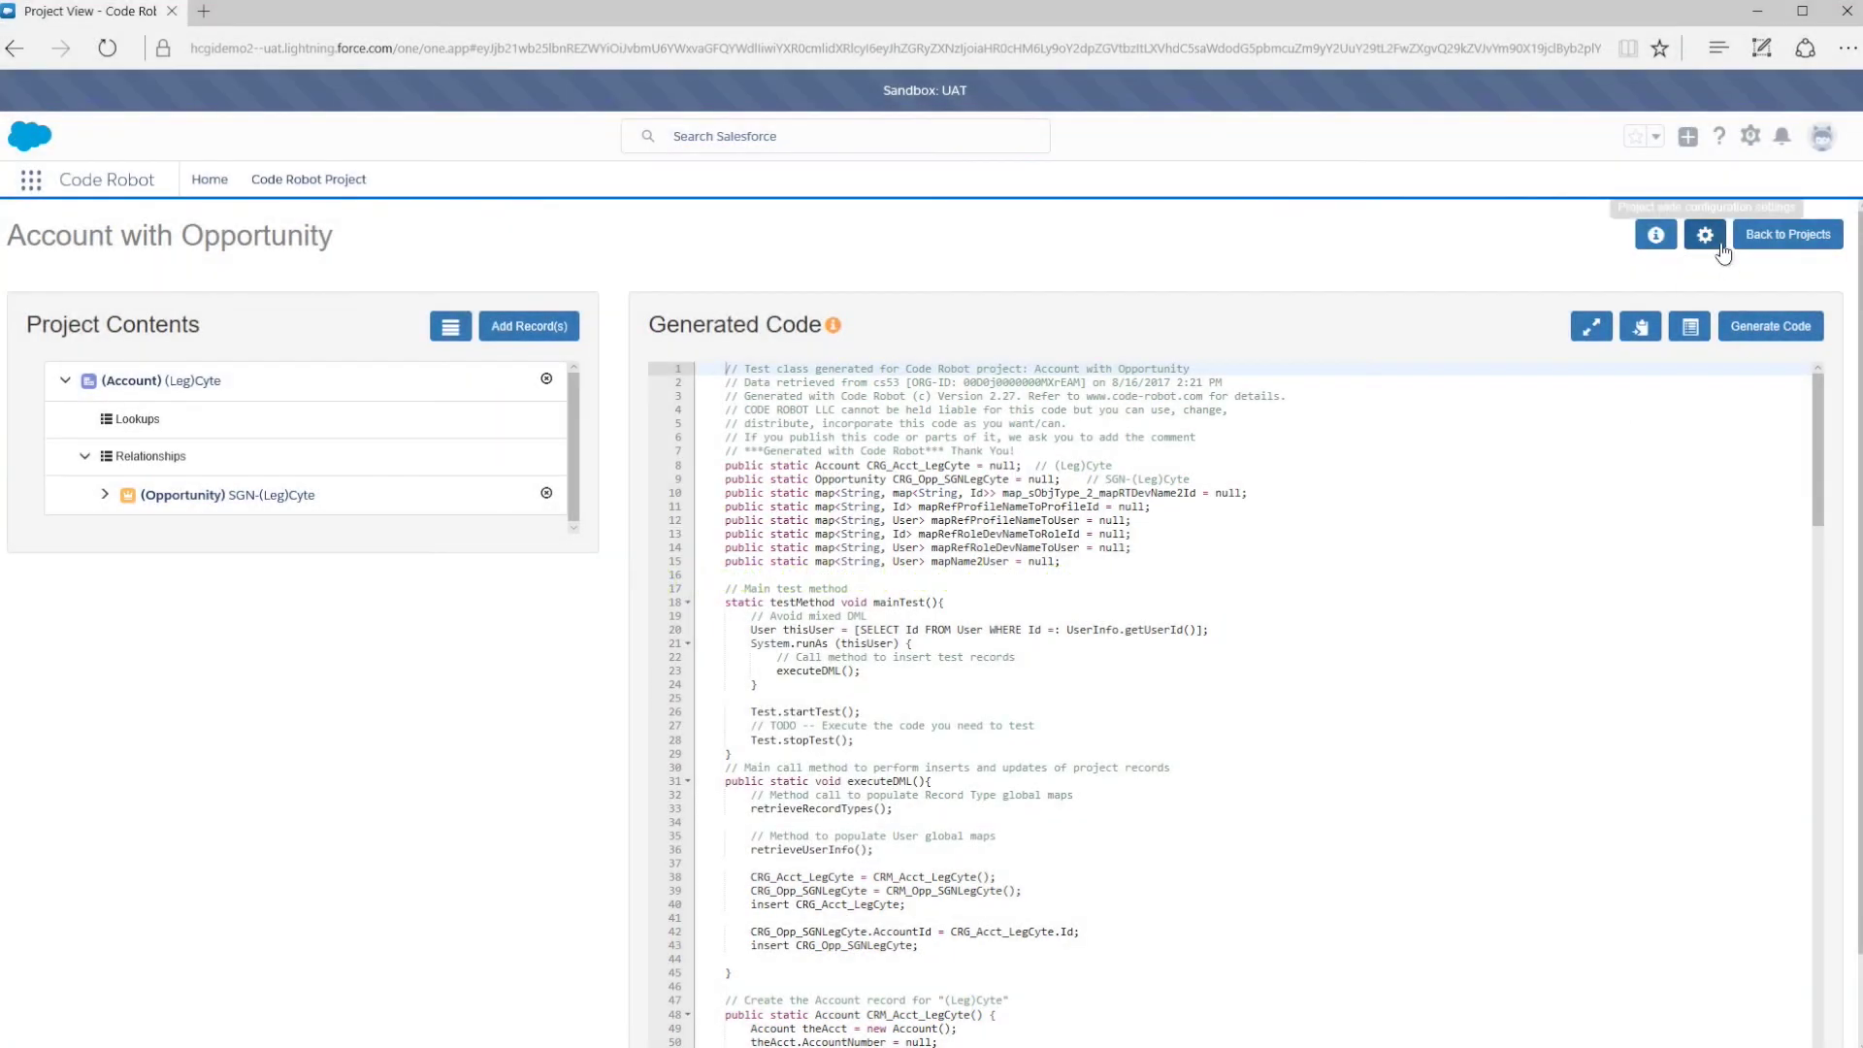
Step: Set Generate Test Class Header to Yes in the project-wide configuration, save it, and regenerate the code
click(1705, 234)
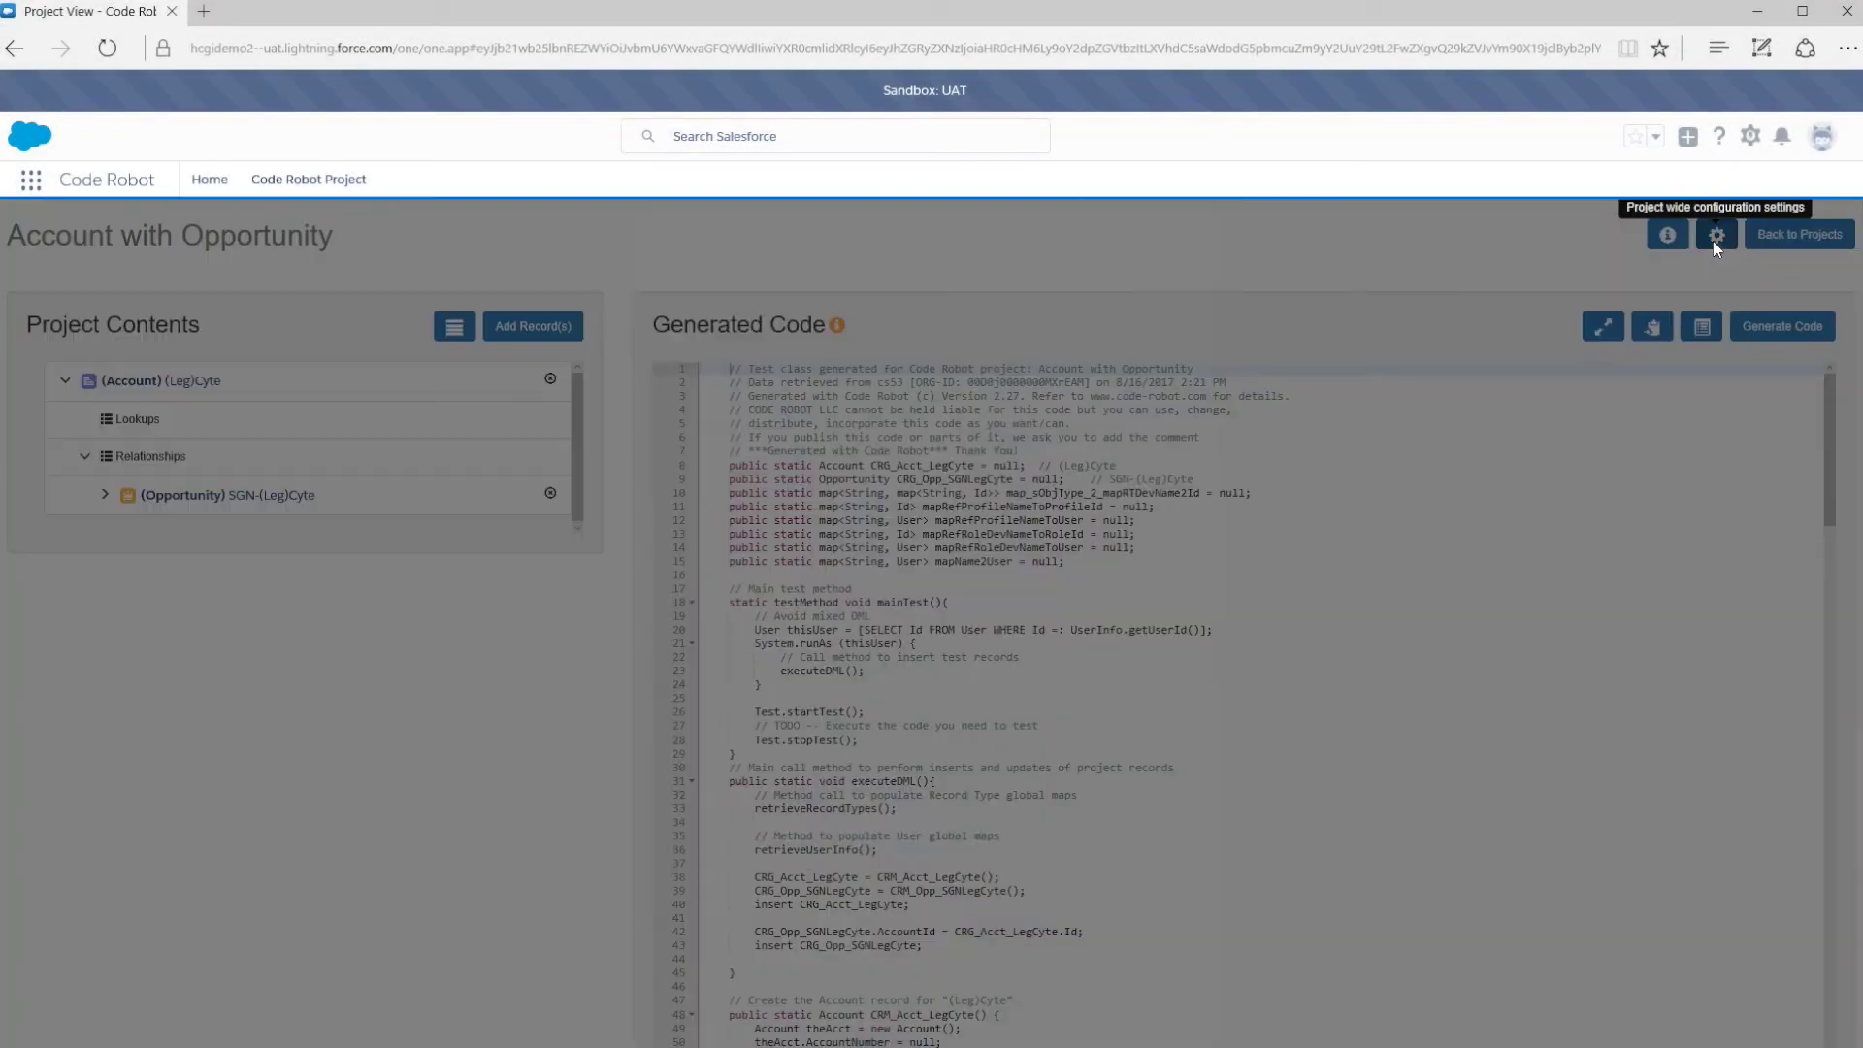
key(Tab)
key(Down)
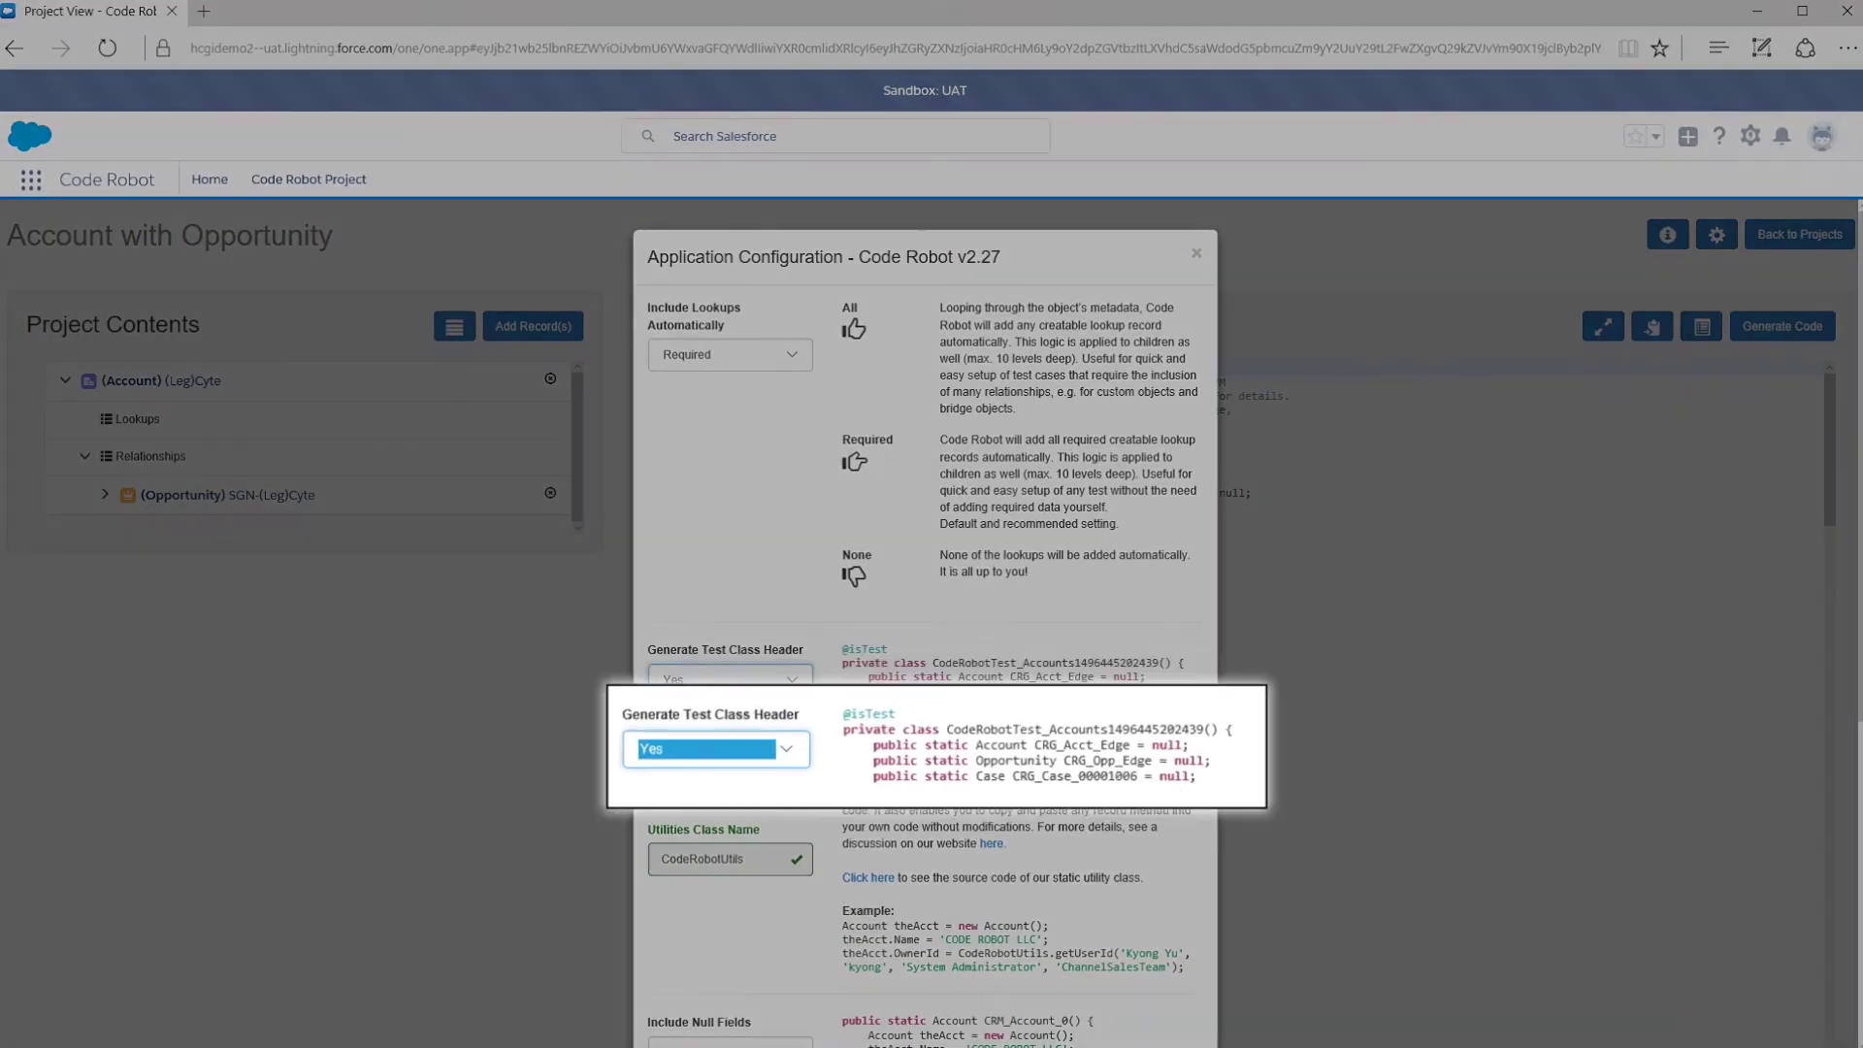
scroll(951, 716, down, 1)
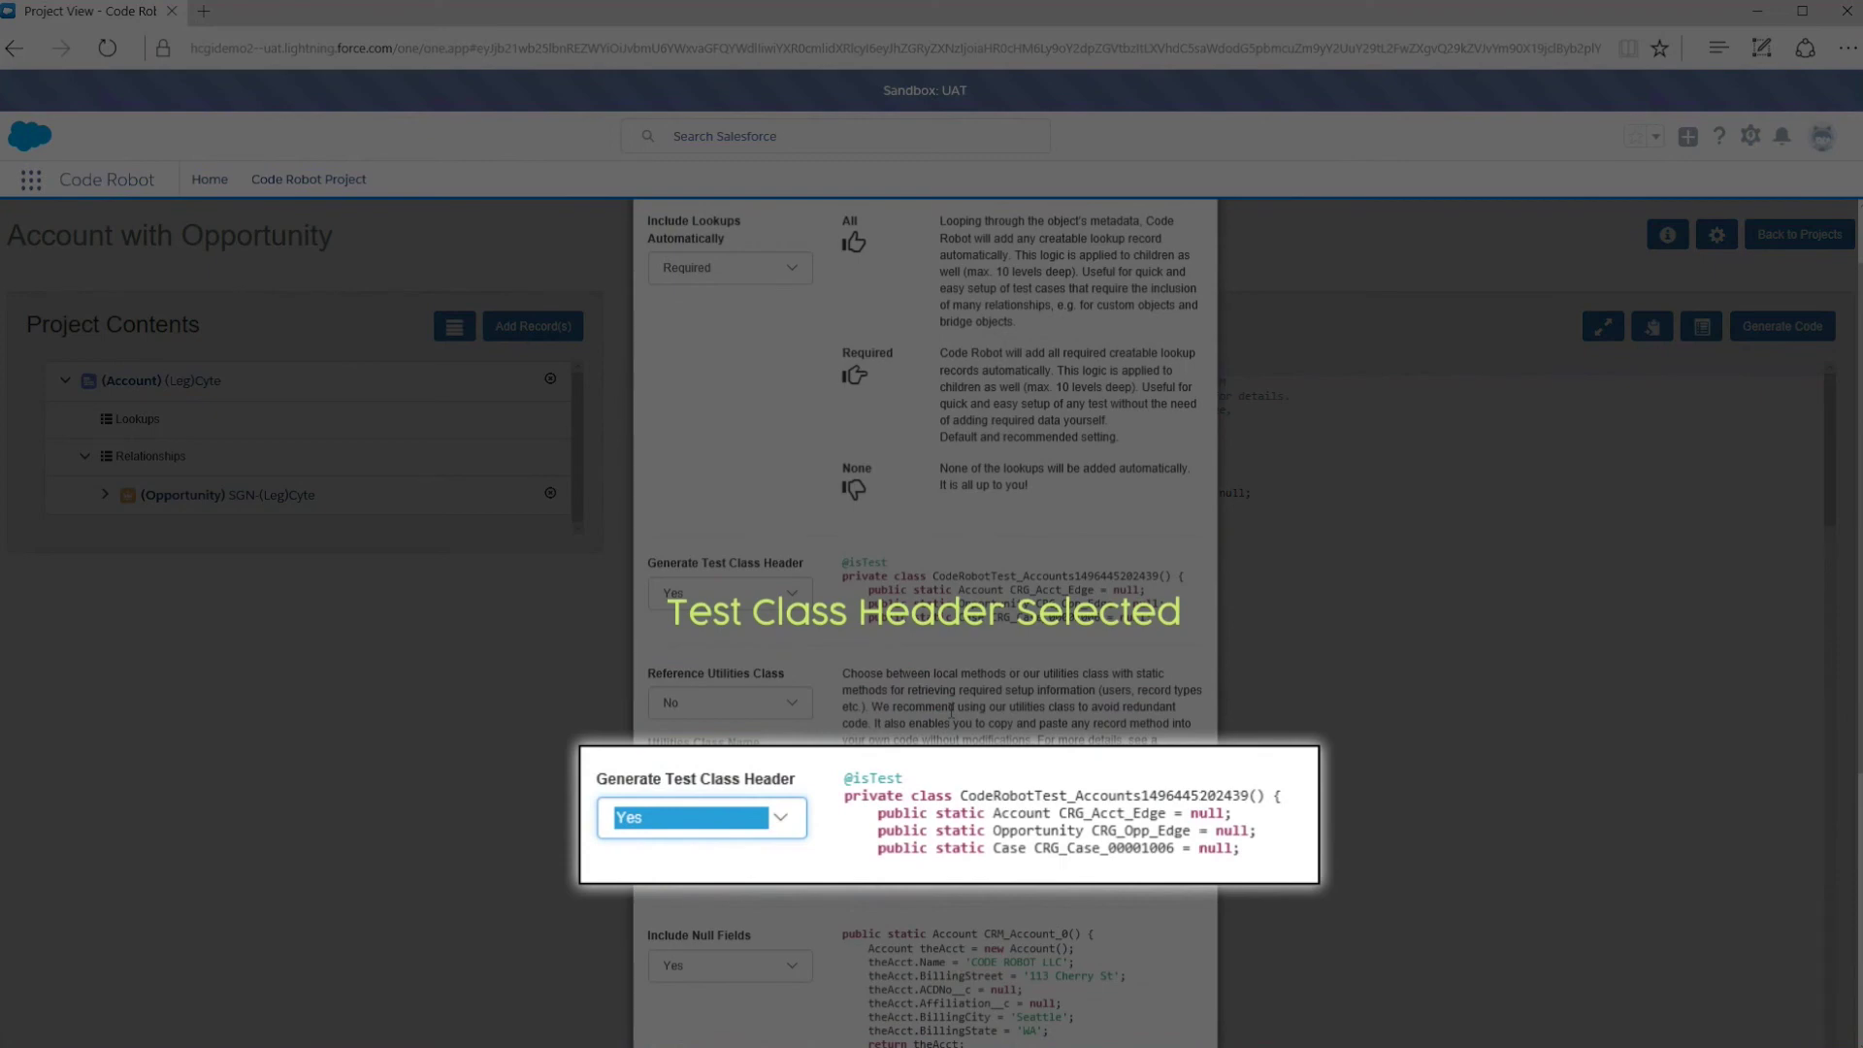
scroll(951, 709, down, 10)
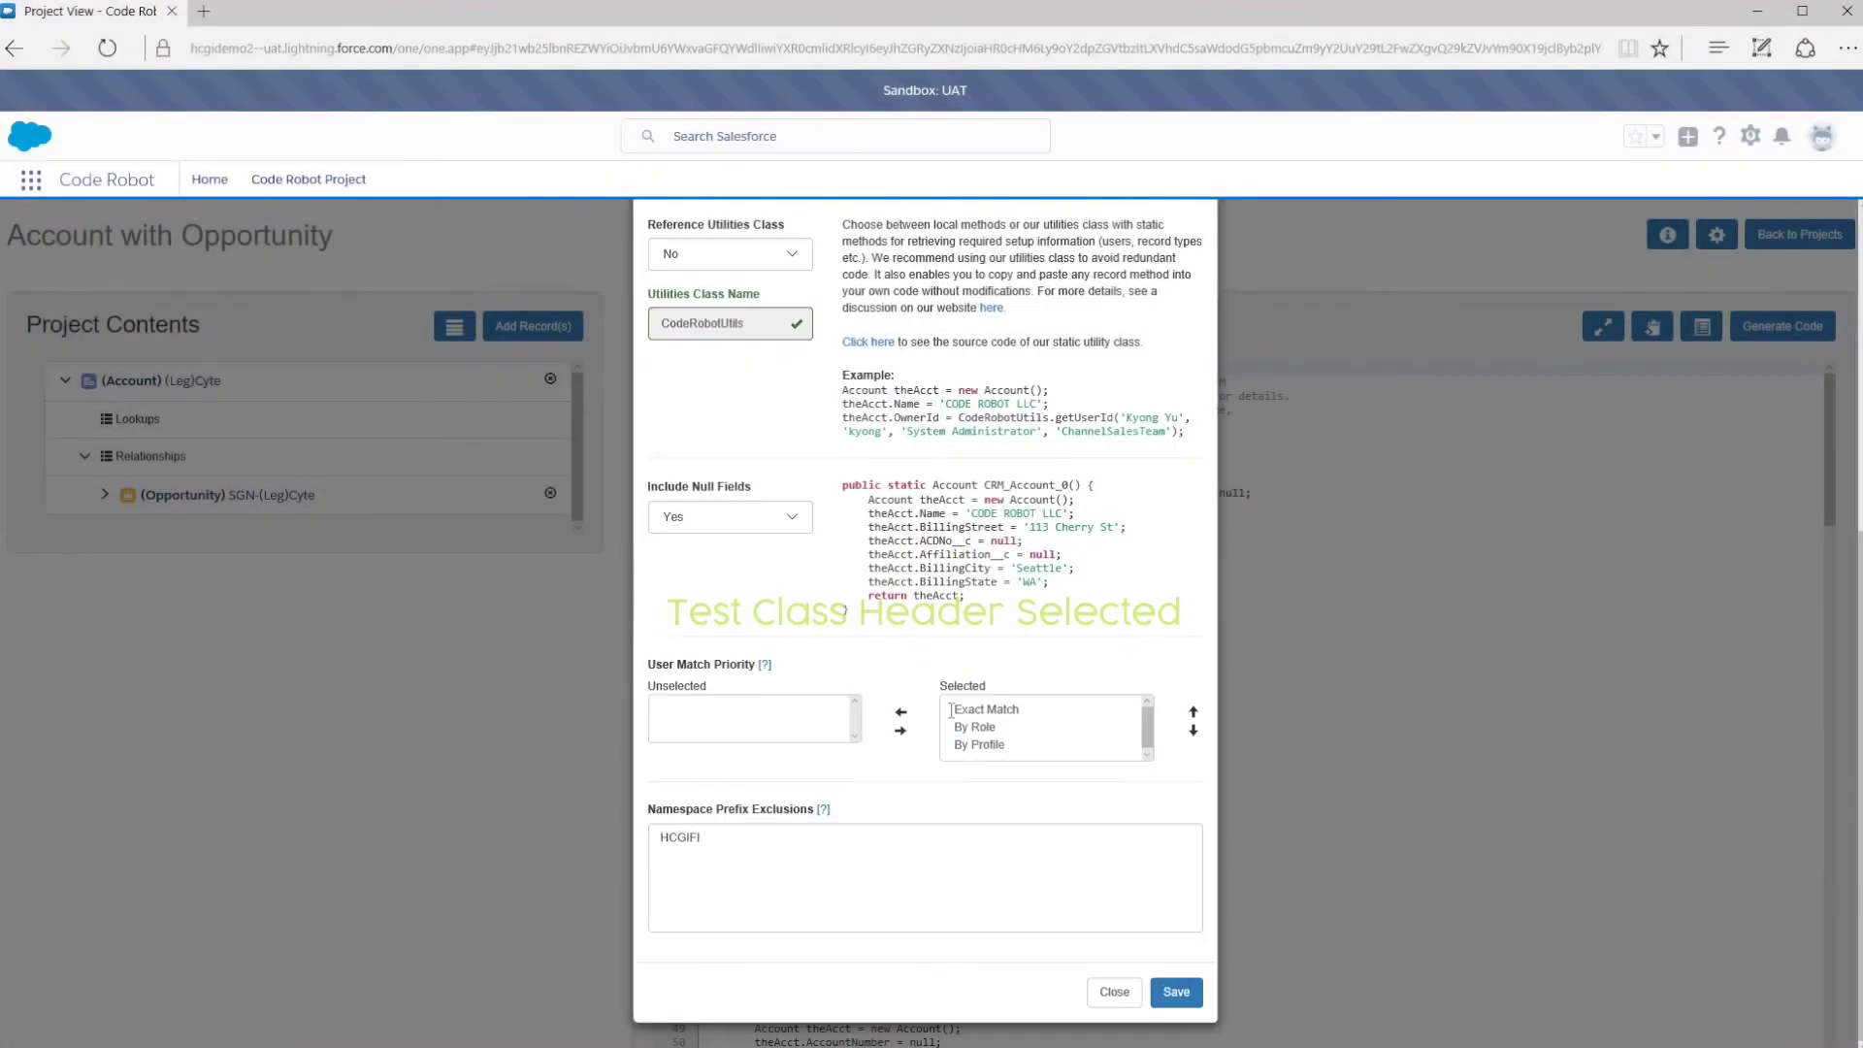
click(1177, 992)
click(1771, 326)
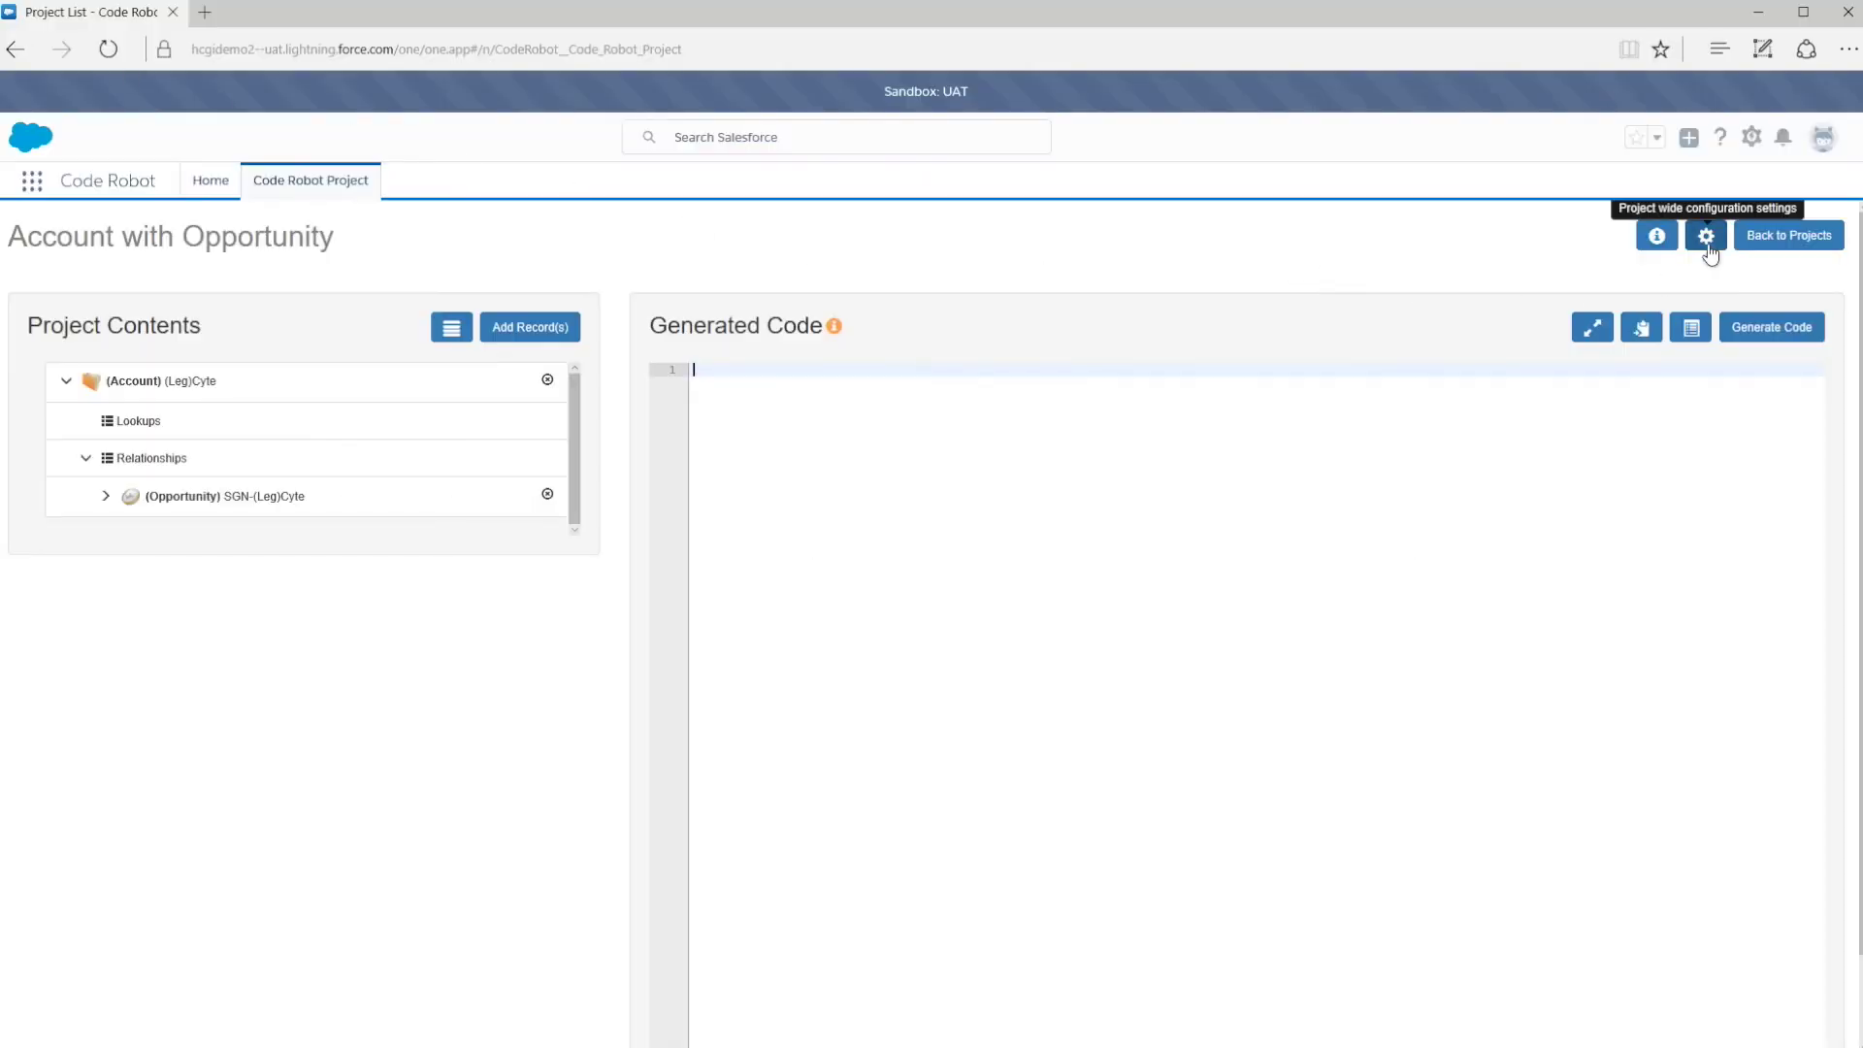
Step: Check that Reference Utilities Class is set to No in the project-wide configuration and save it
click(1715, 235)
scroll(1096, 596, down, 5)
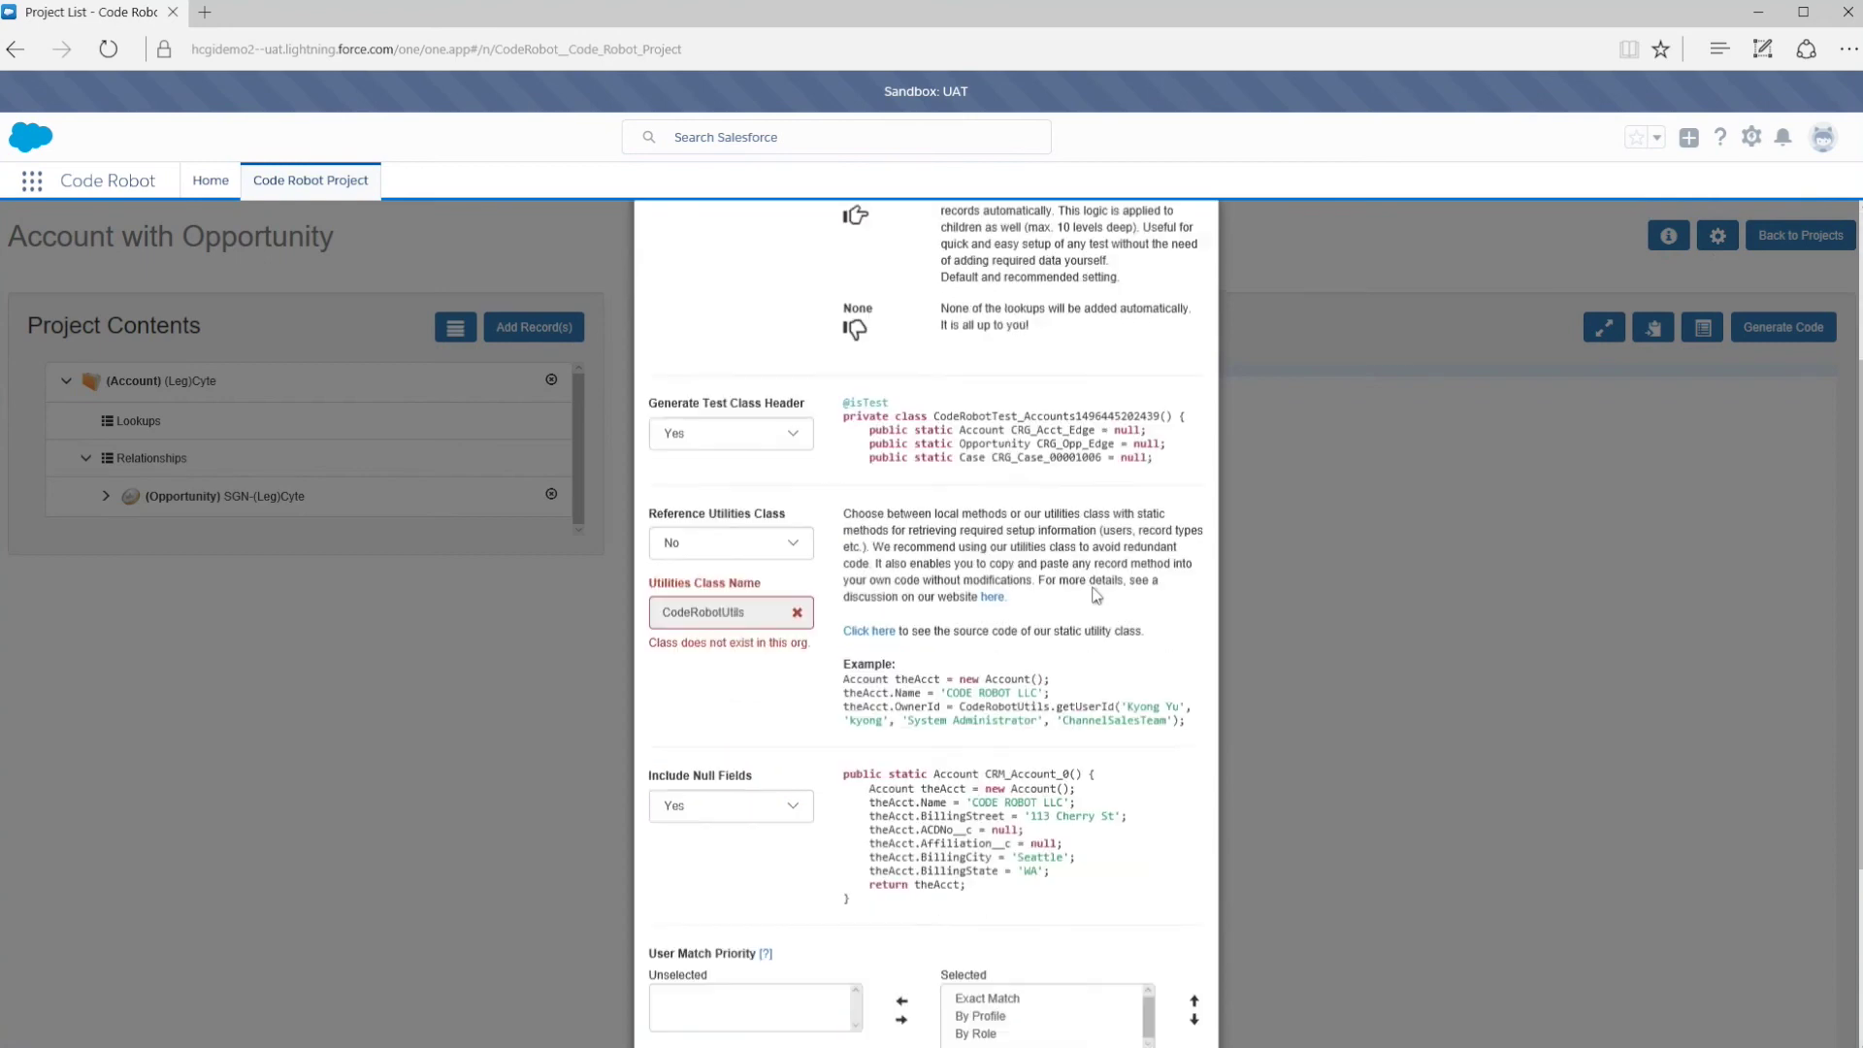
scroll(1097, 595, down, 1)
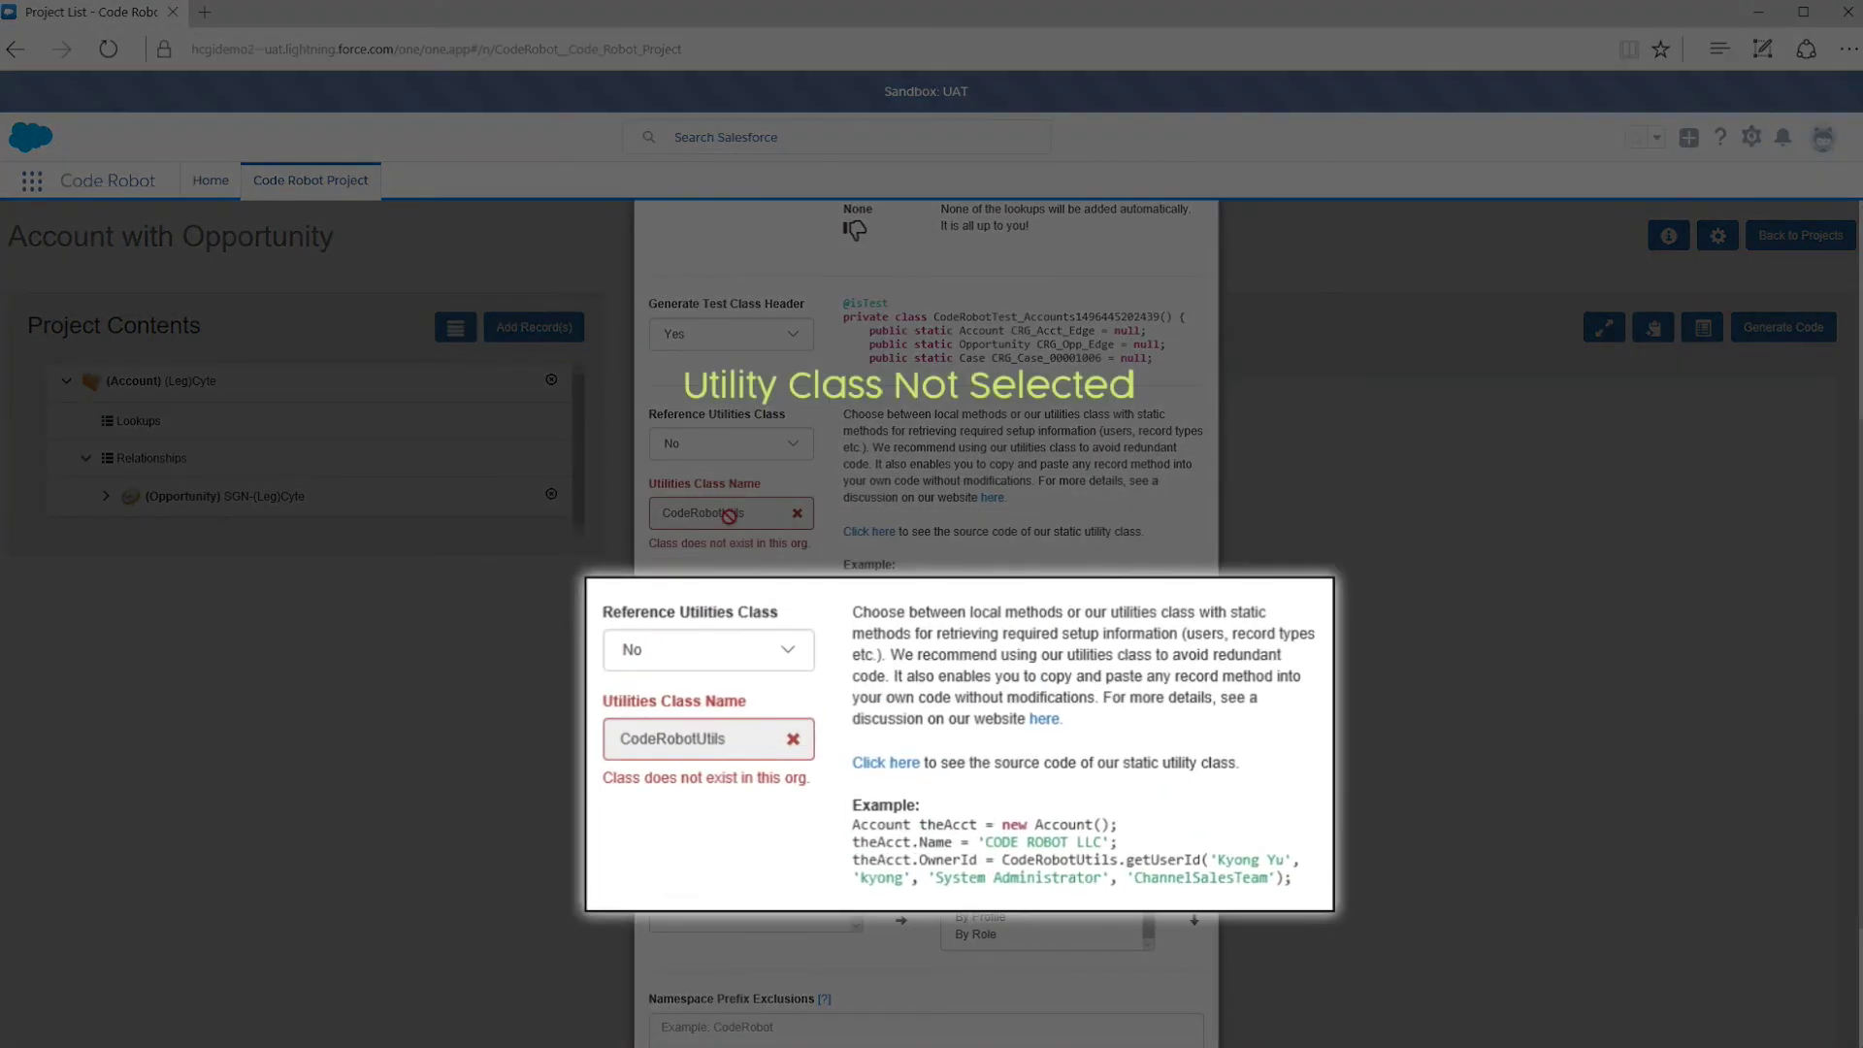
scroll(1131, 657, down, 3)
click(1177, 988)
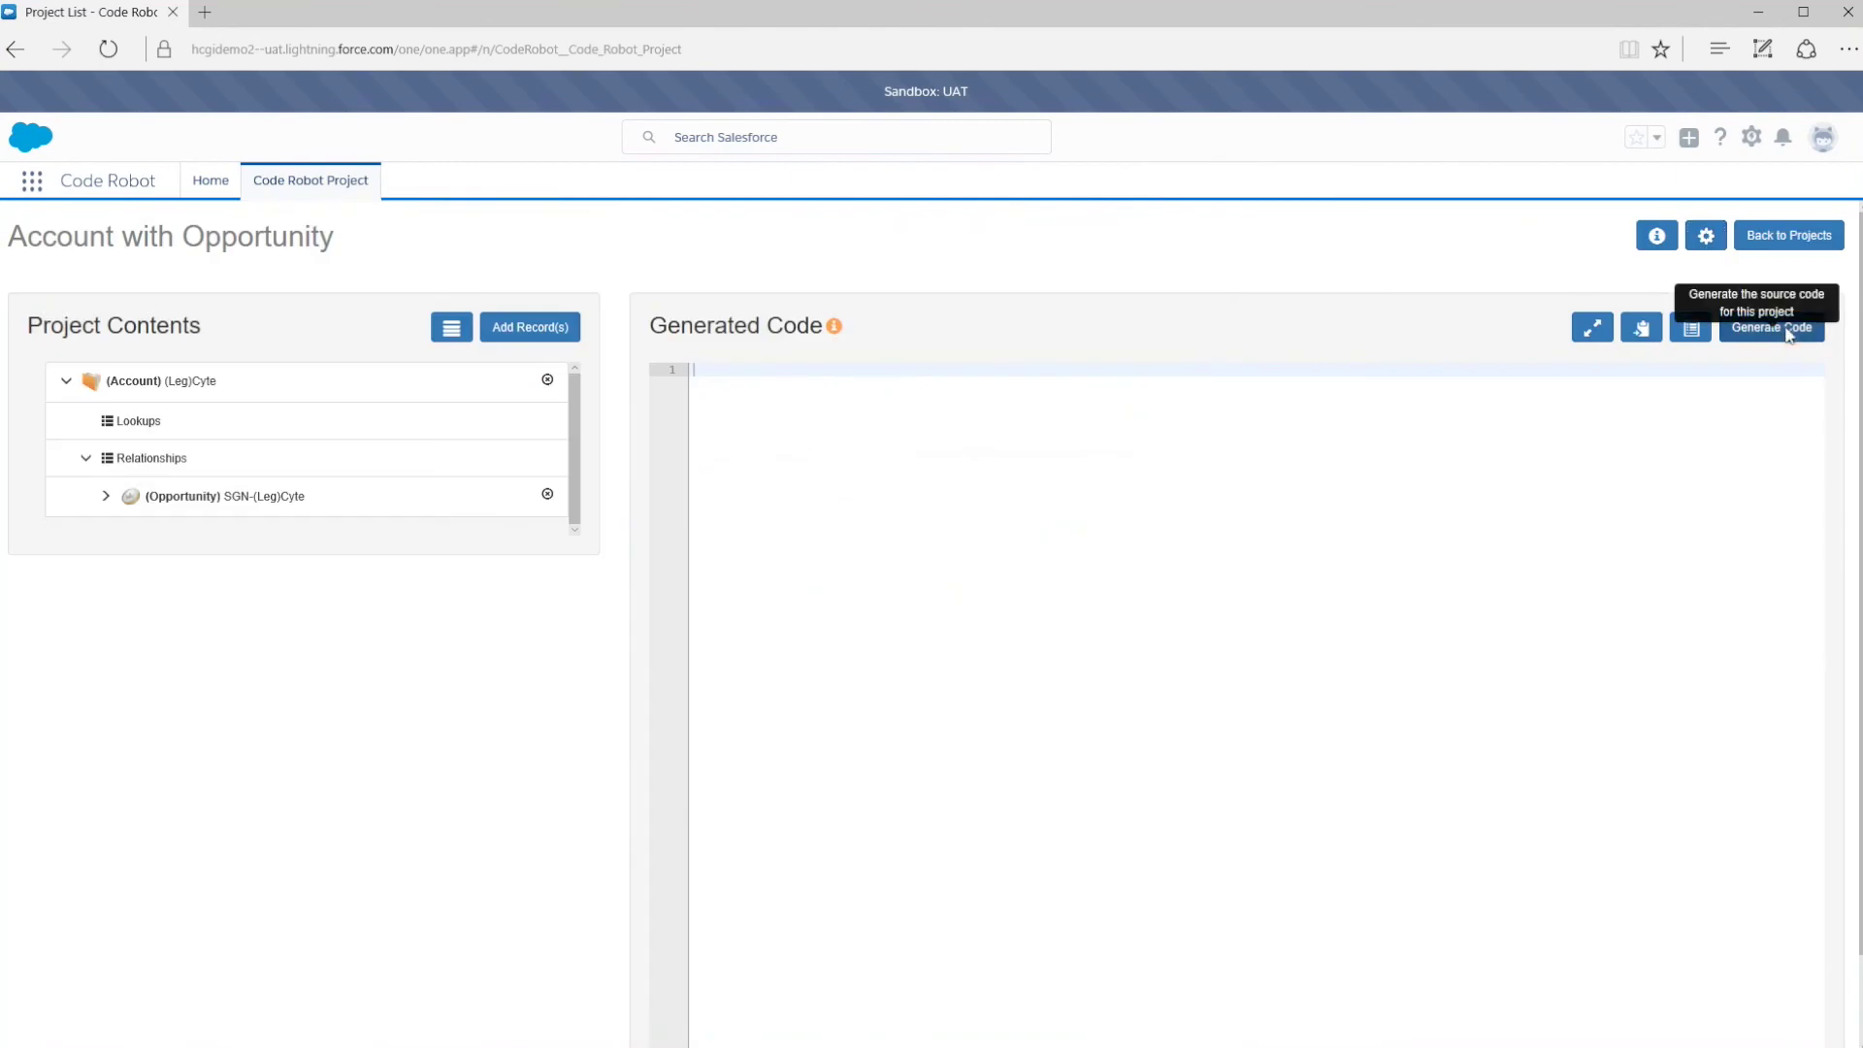
Step: Generate the code without the utilities class and examine its local record type and user retrieval methods
click(1788, 329)
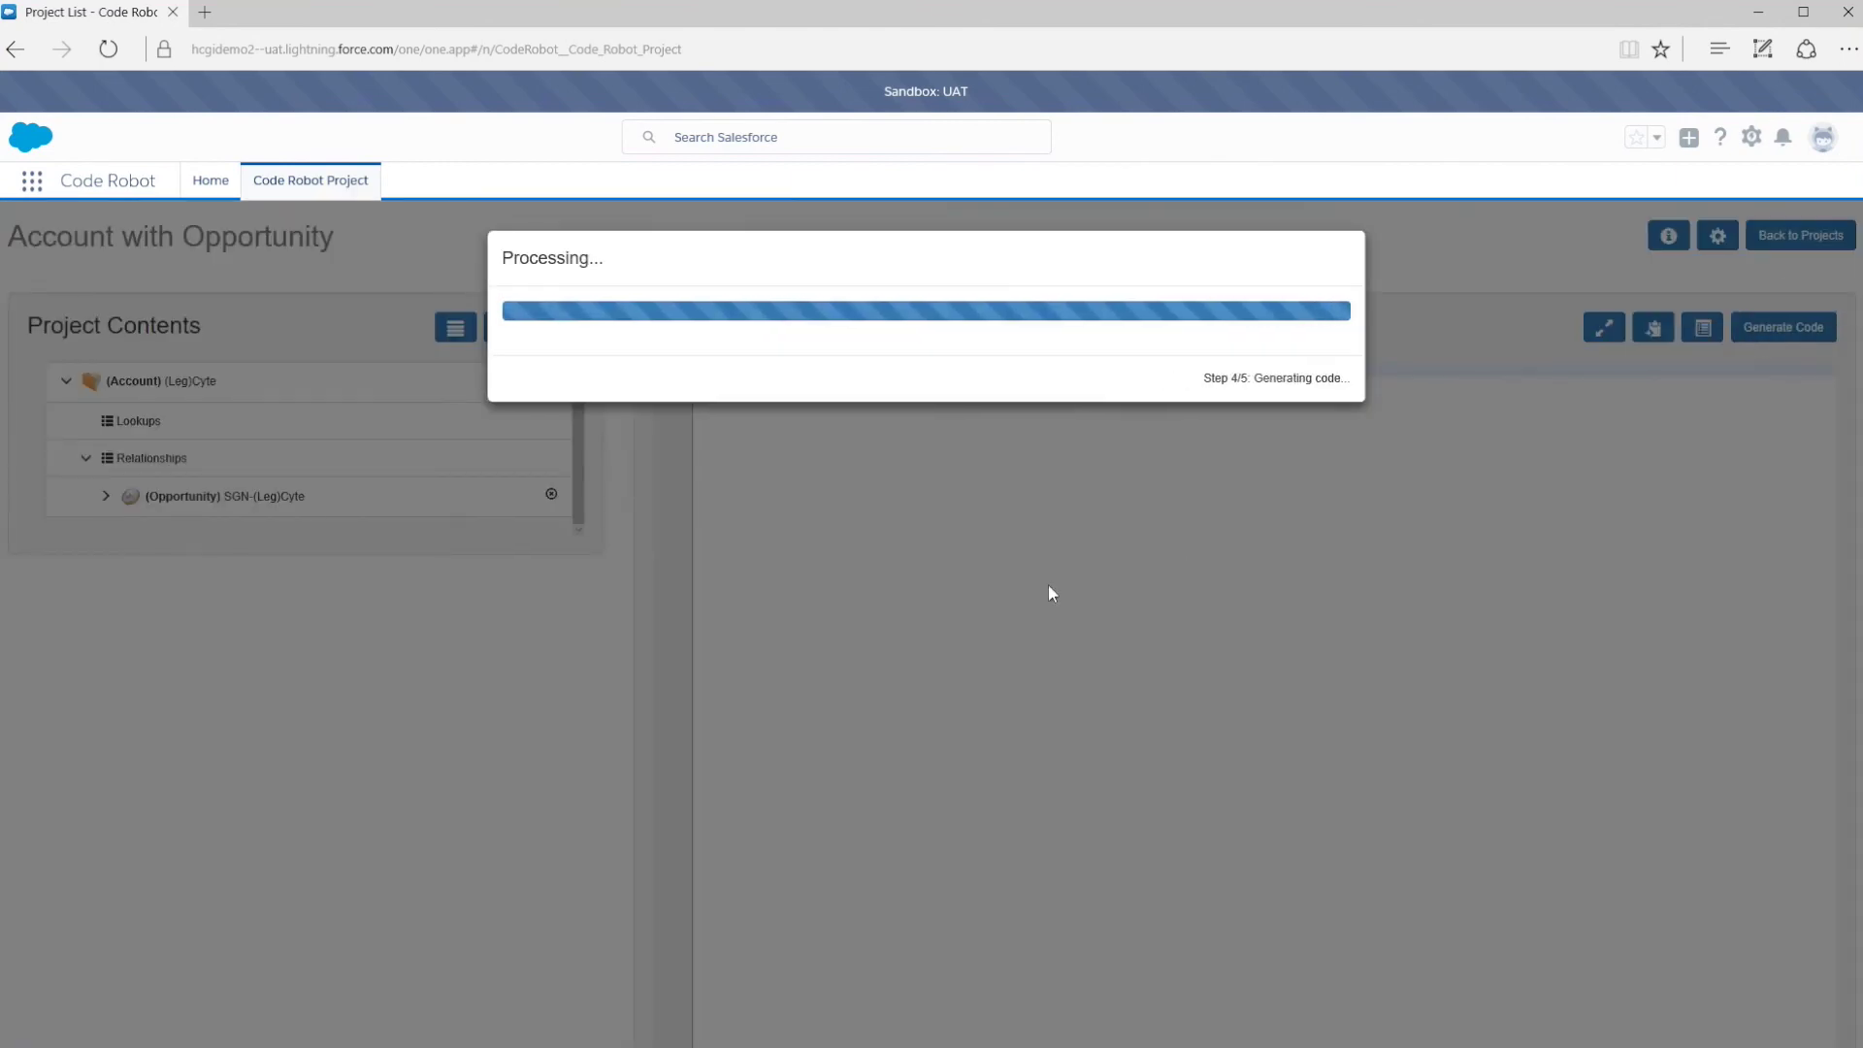
scroll(1051, 590, down, 3)
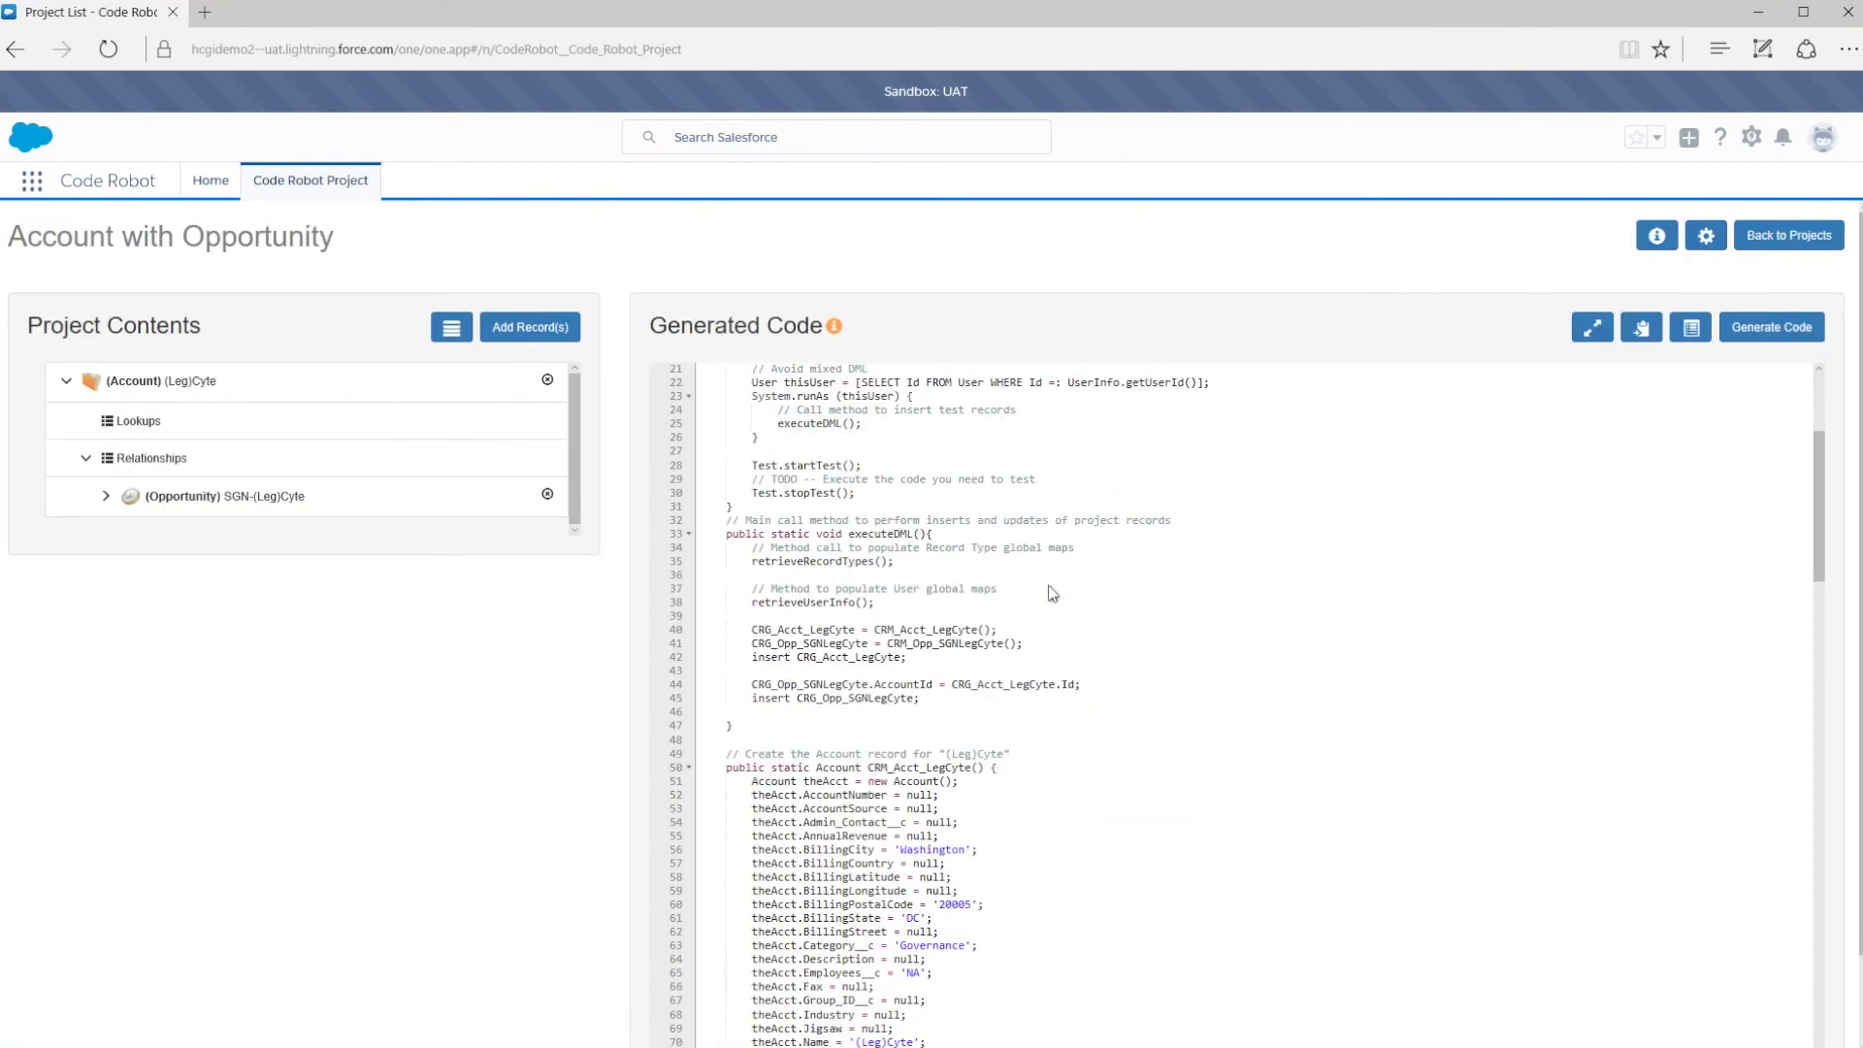
scroll(1051, 590, down, 15)
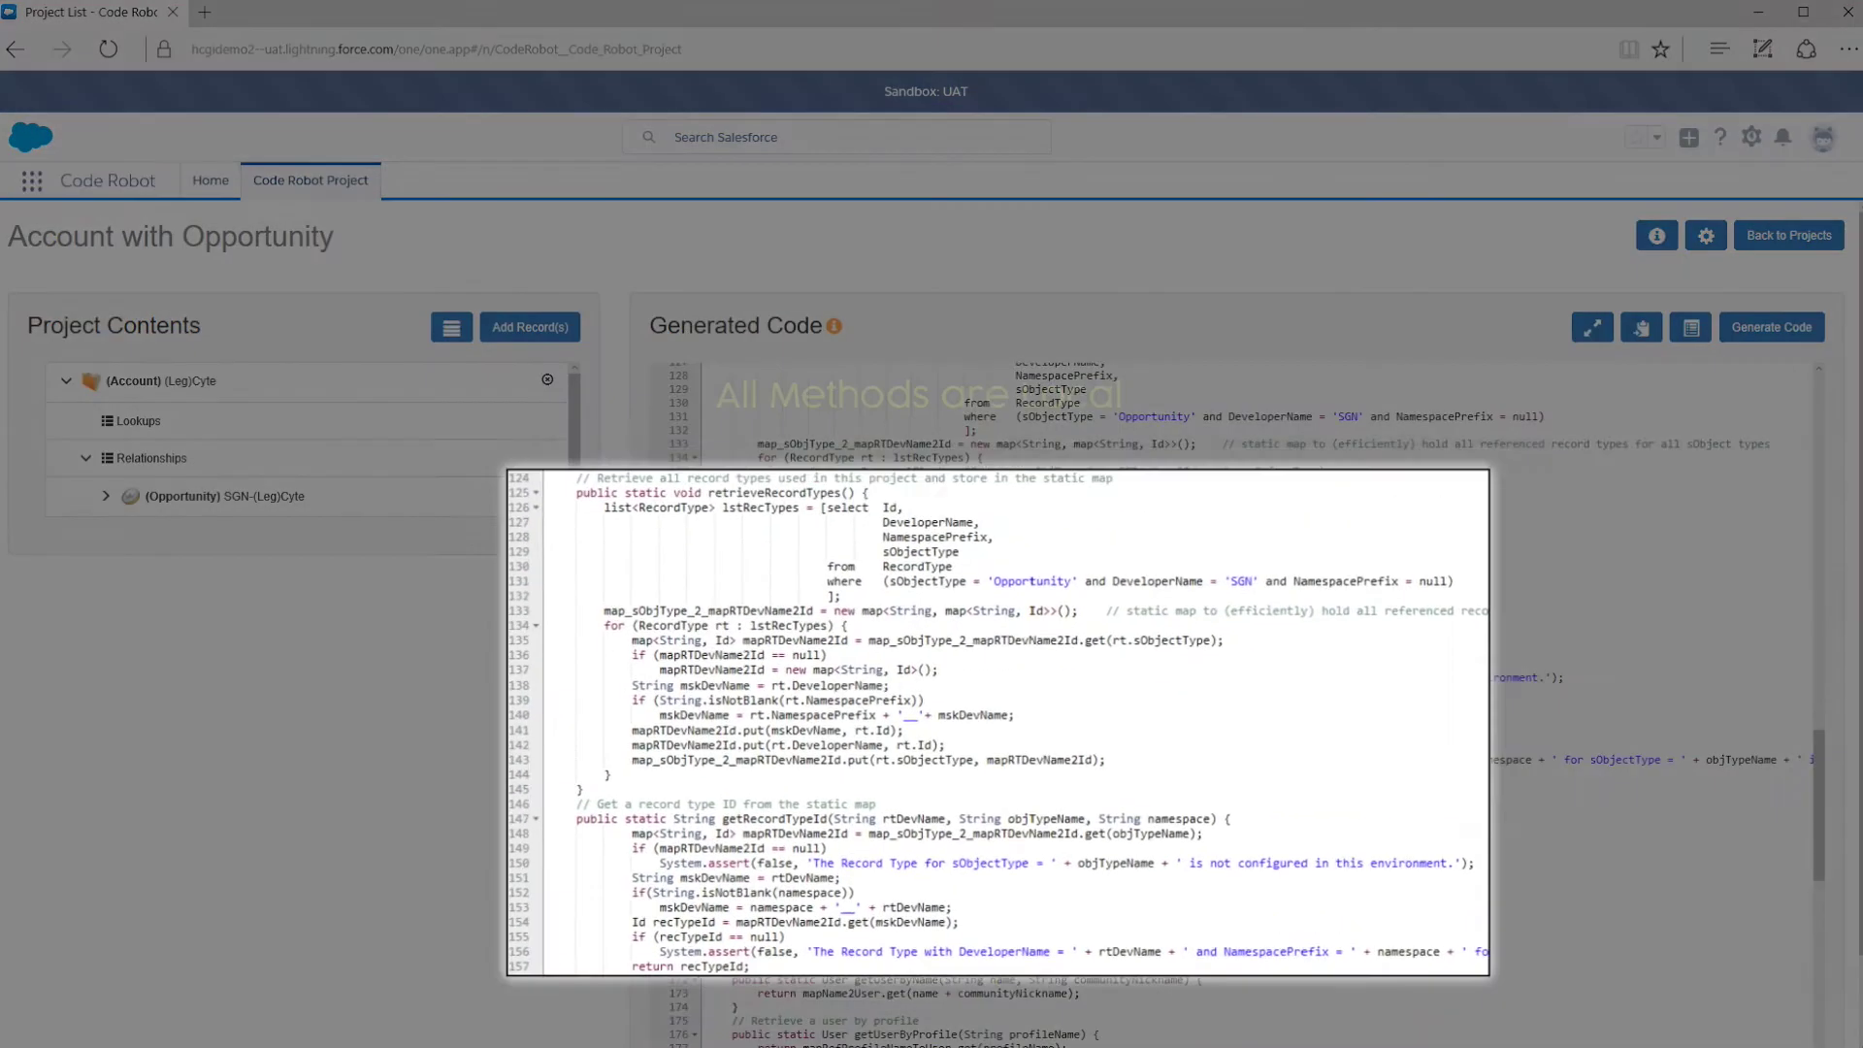
scroll(1051, 590, down, 4)
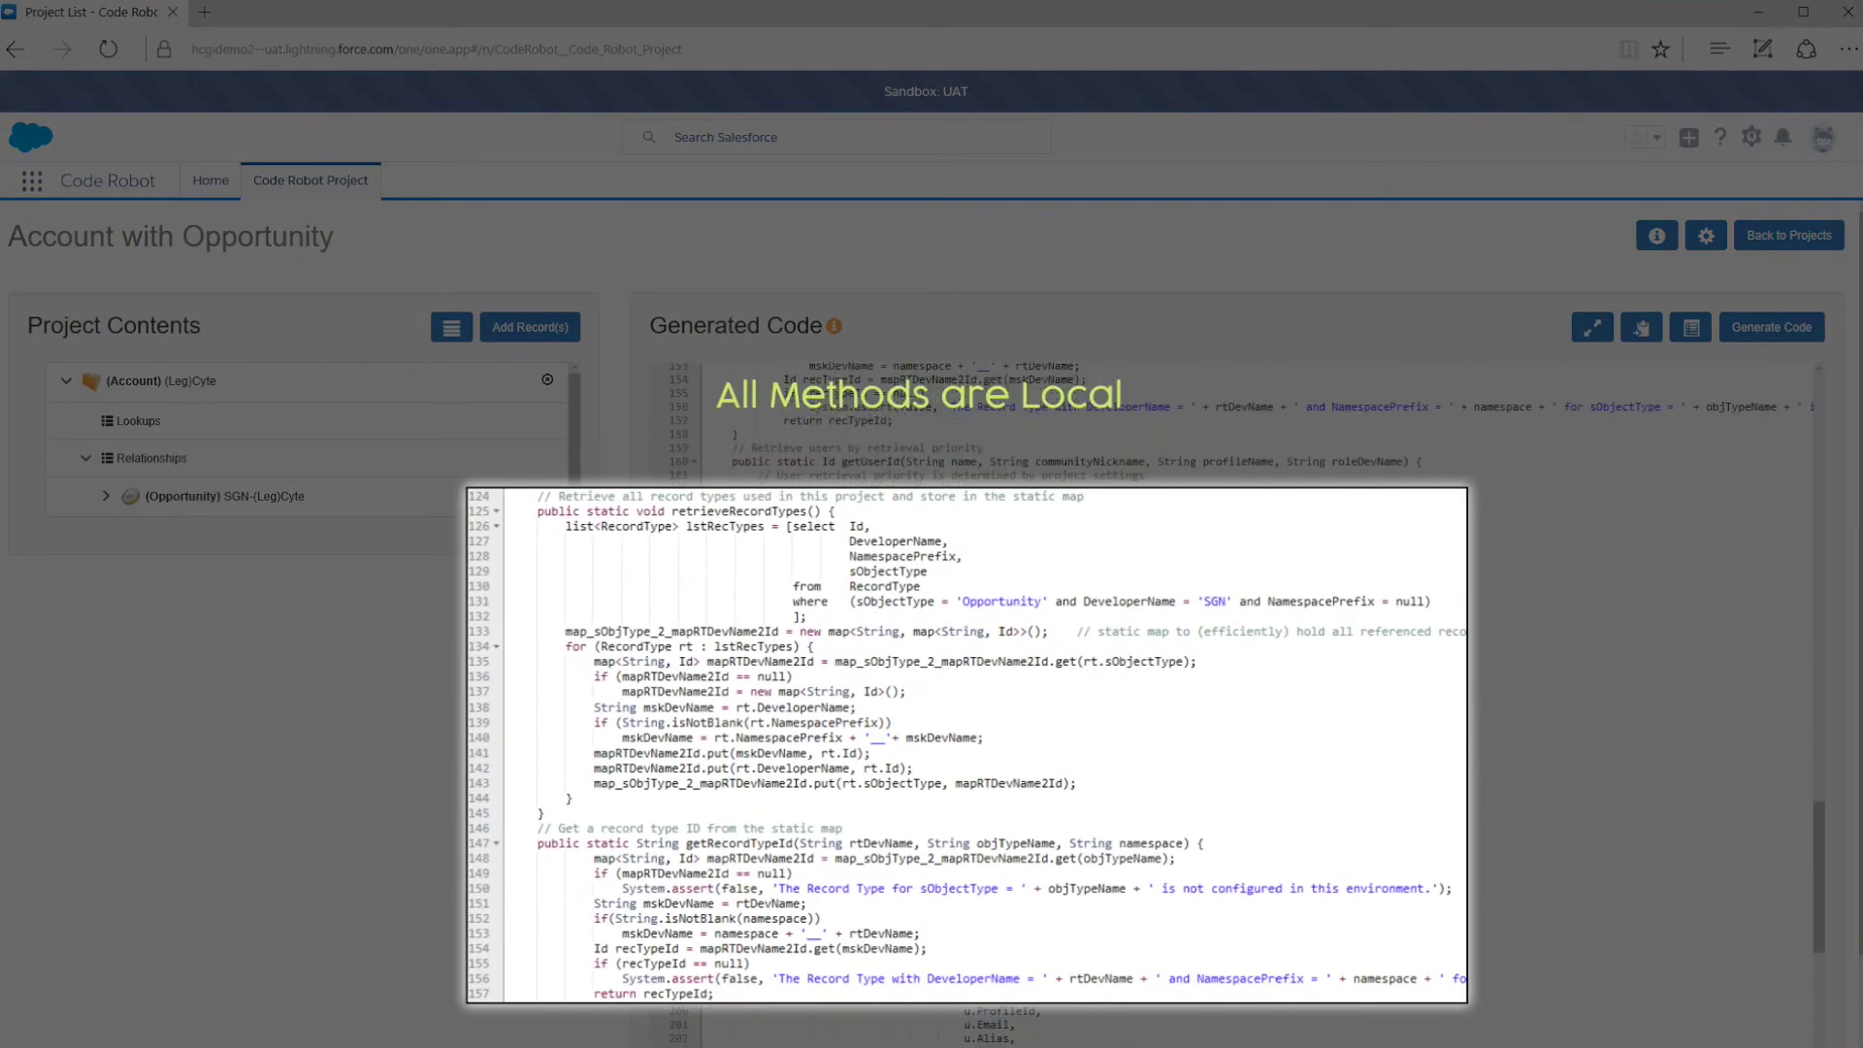
scroll(1051, 590, down, 8)
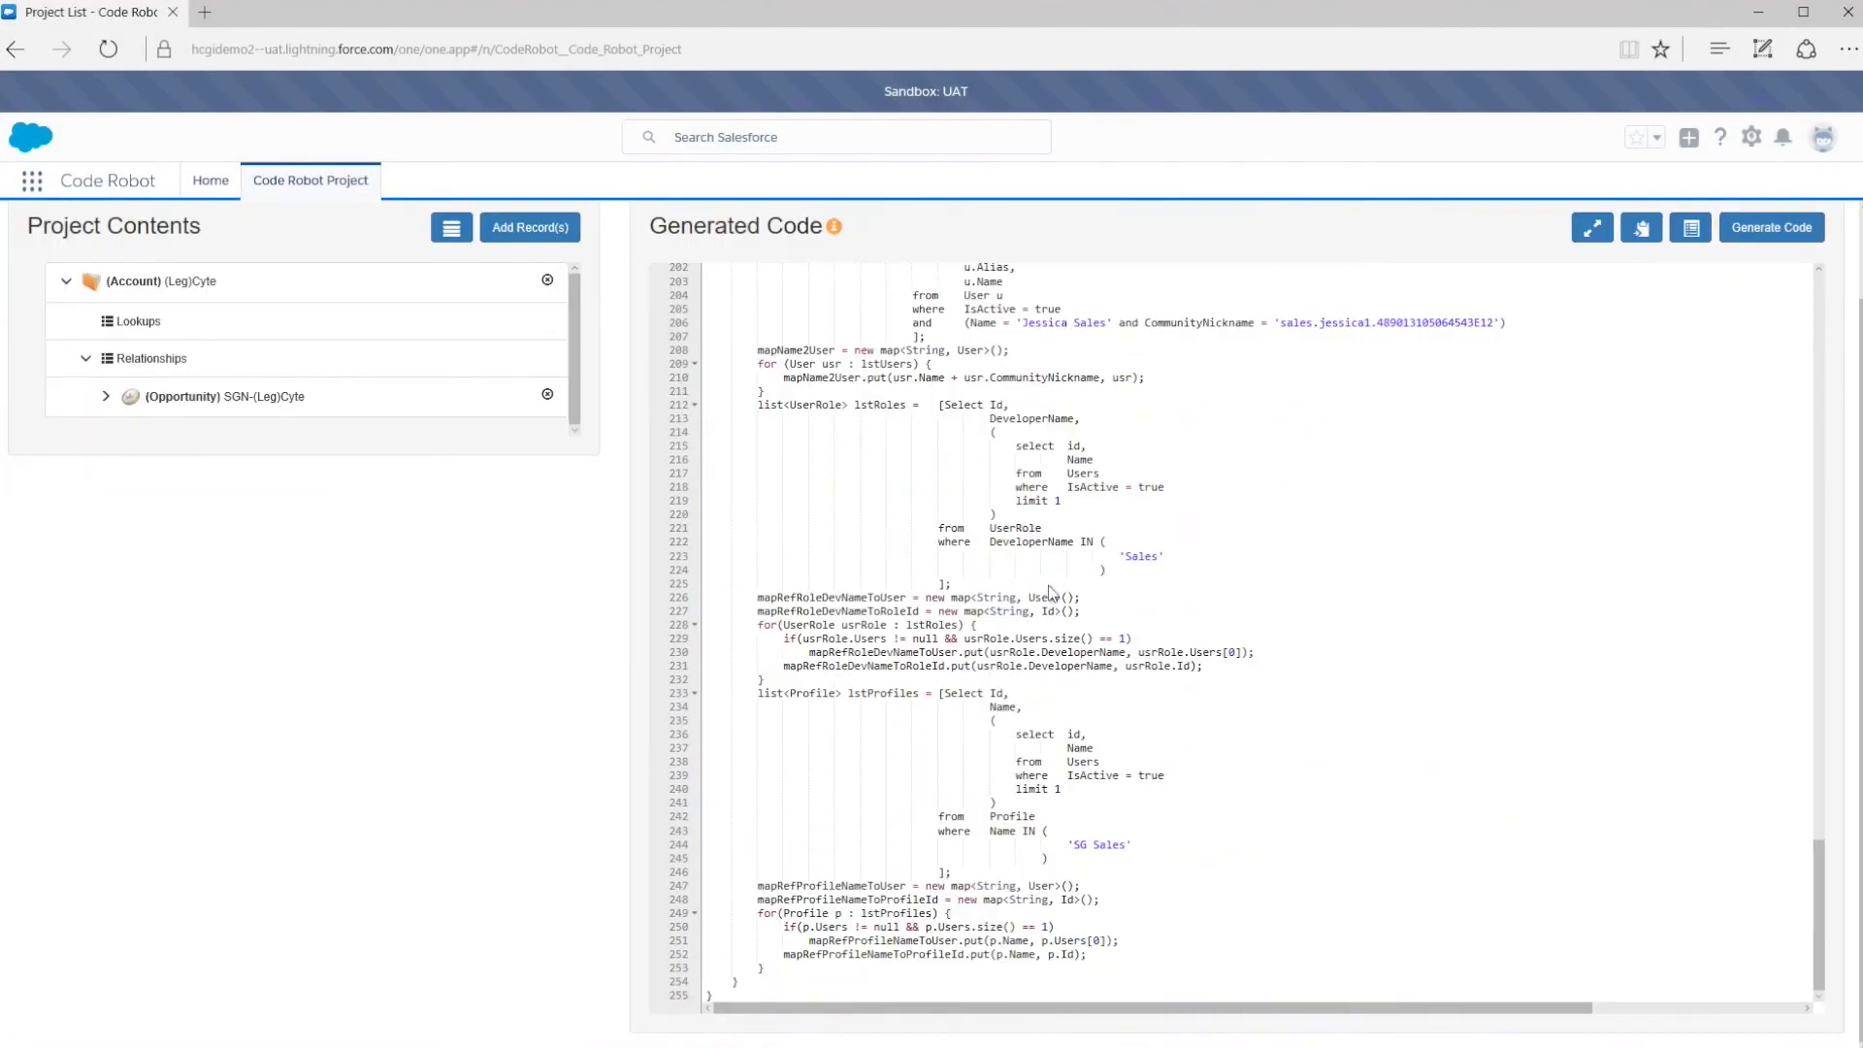
Step: Set Reference Utilities Class to Yes in the project-wide configuration
scroll(1752, 194, up, 1)
click(1716, 214)
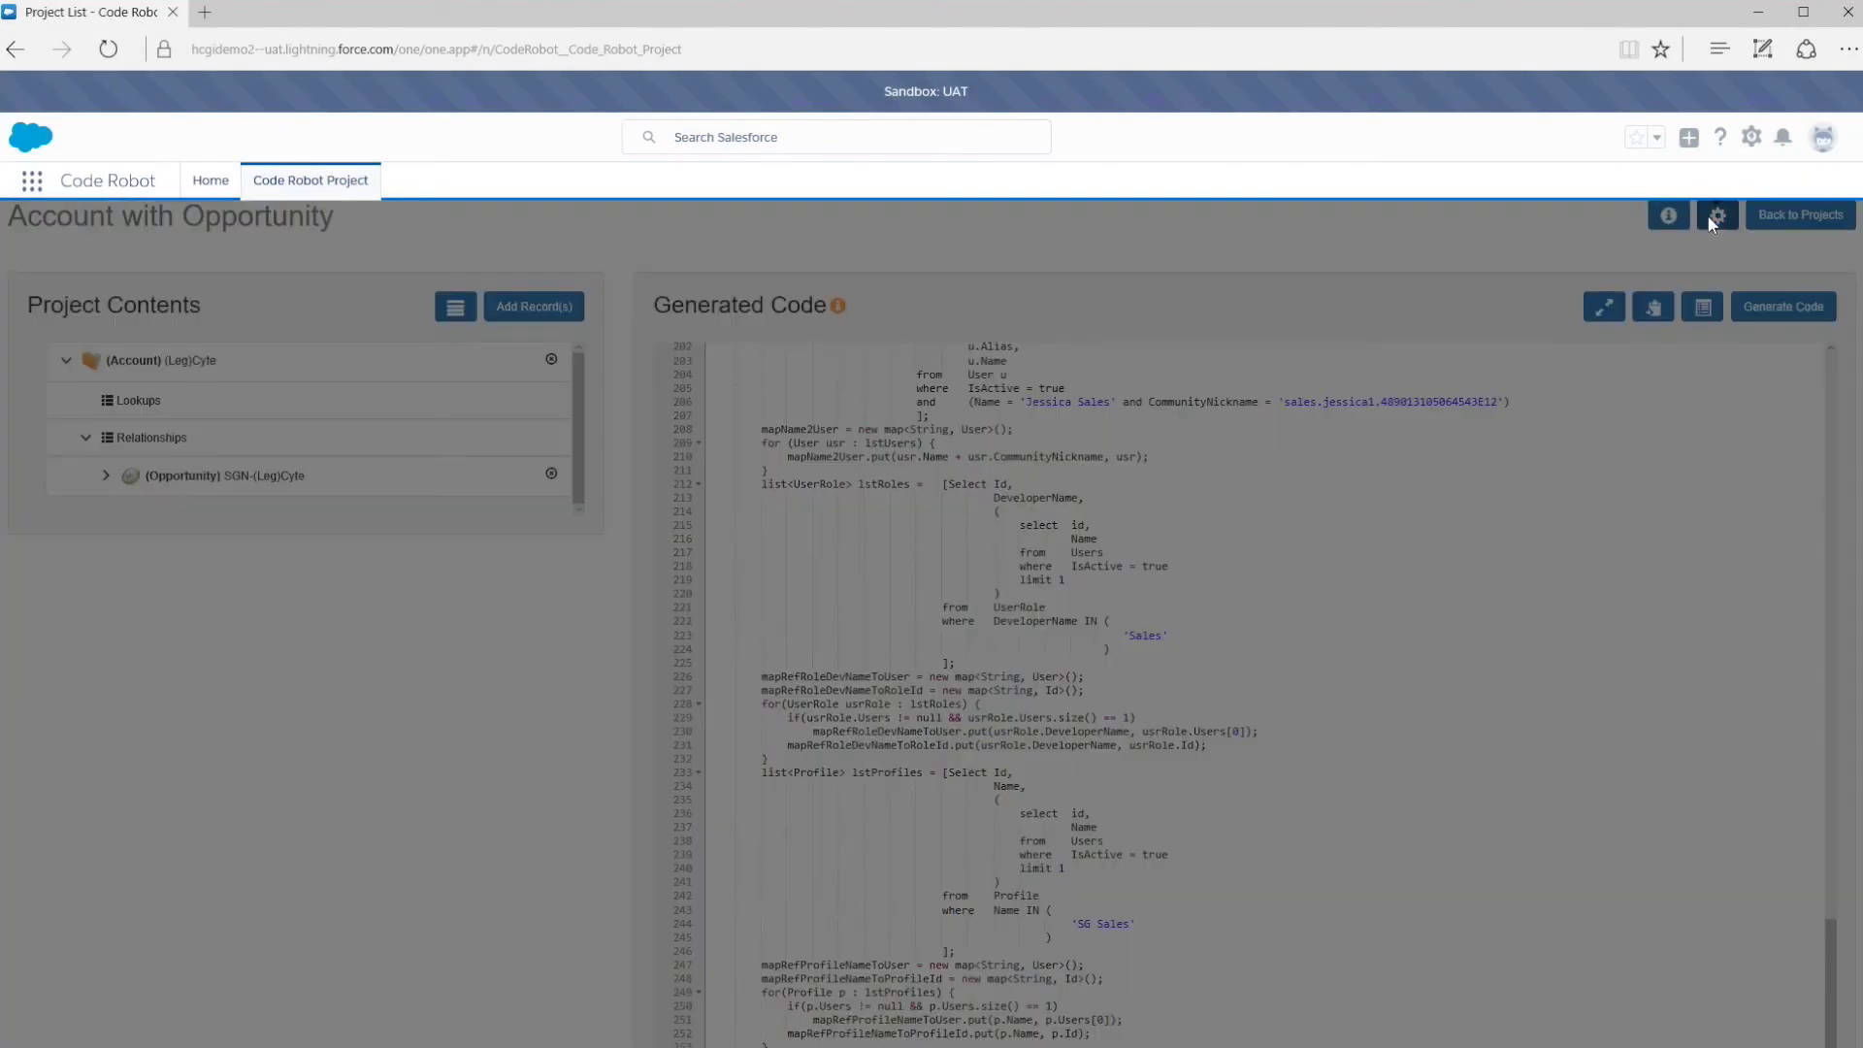
click(746, 786)
click(747, 812)
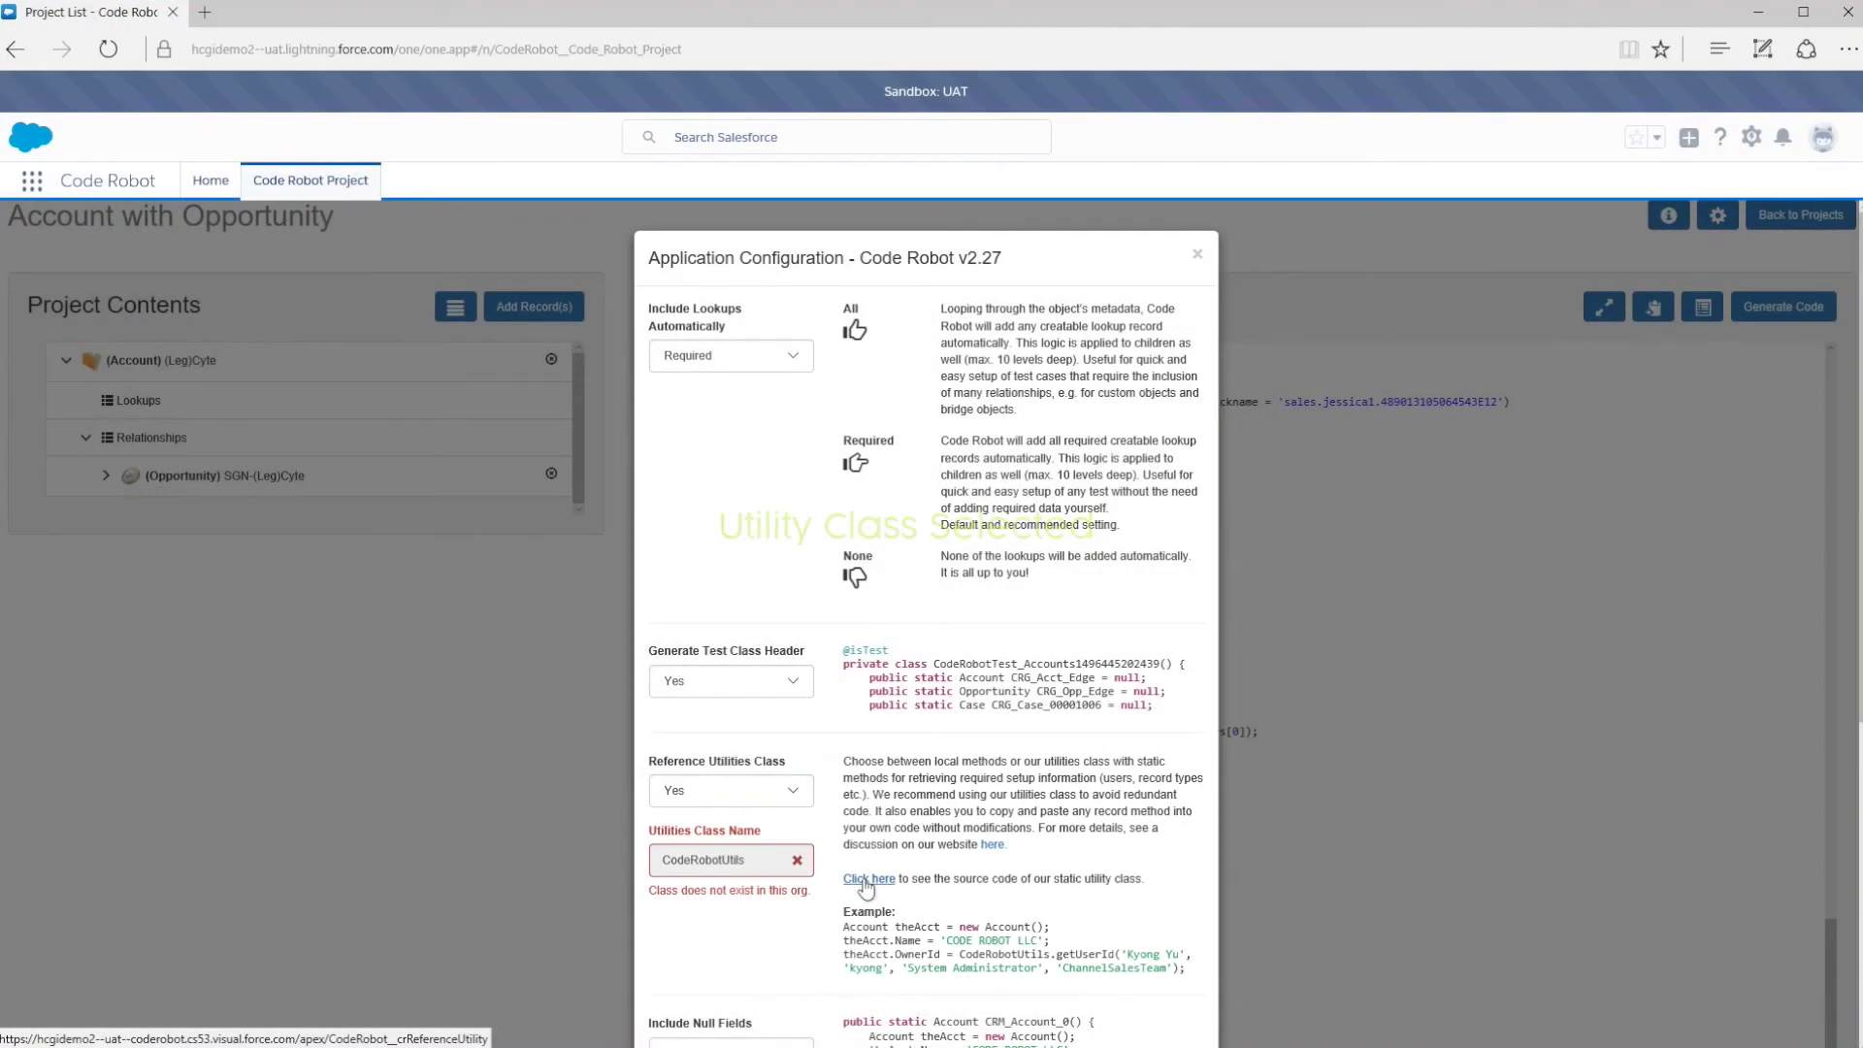
Step: Copy the static utility class's source code to the clipboard and open the org's Apex Classes list
click(864, 879)
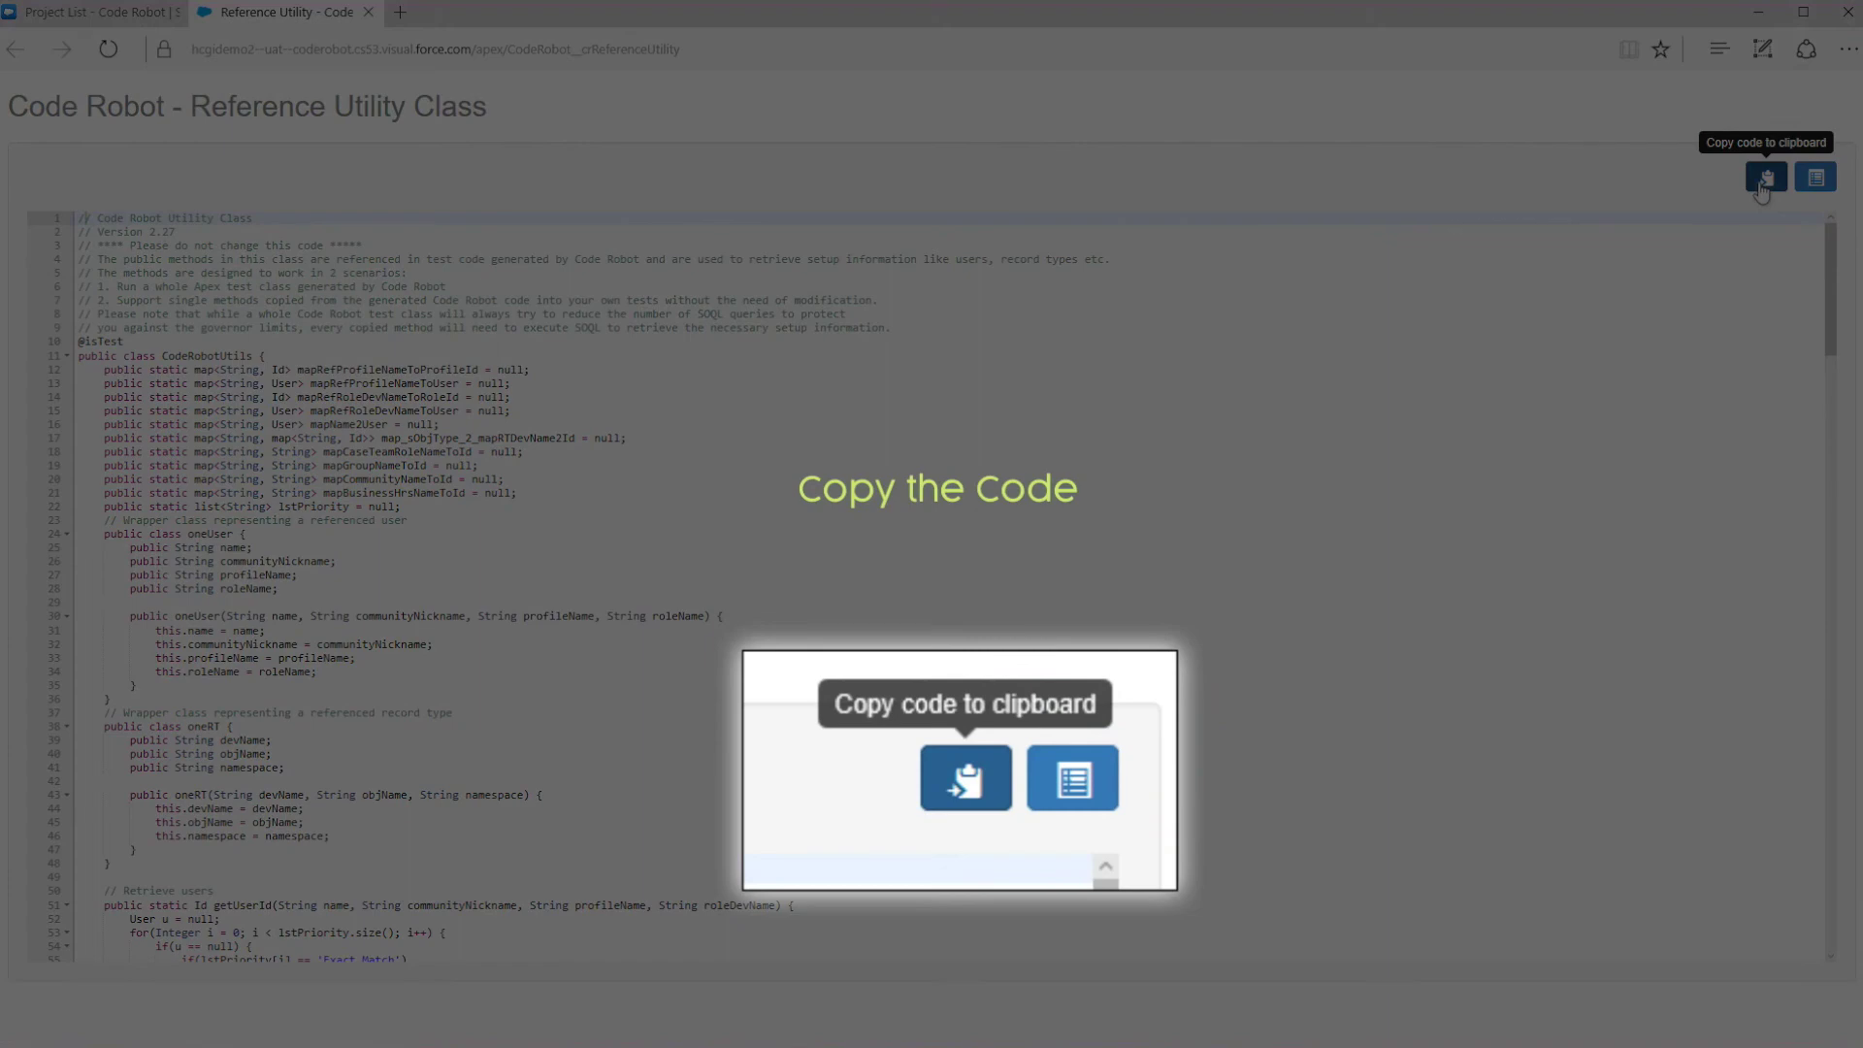
click(1764, 179)
click(1816, 178)
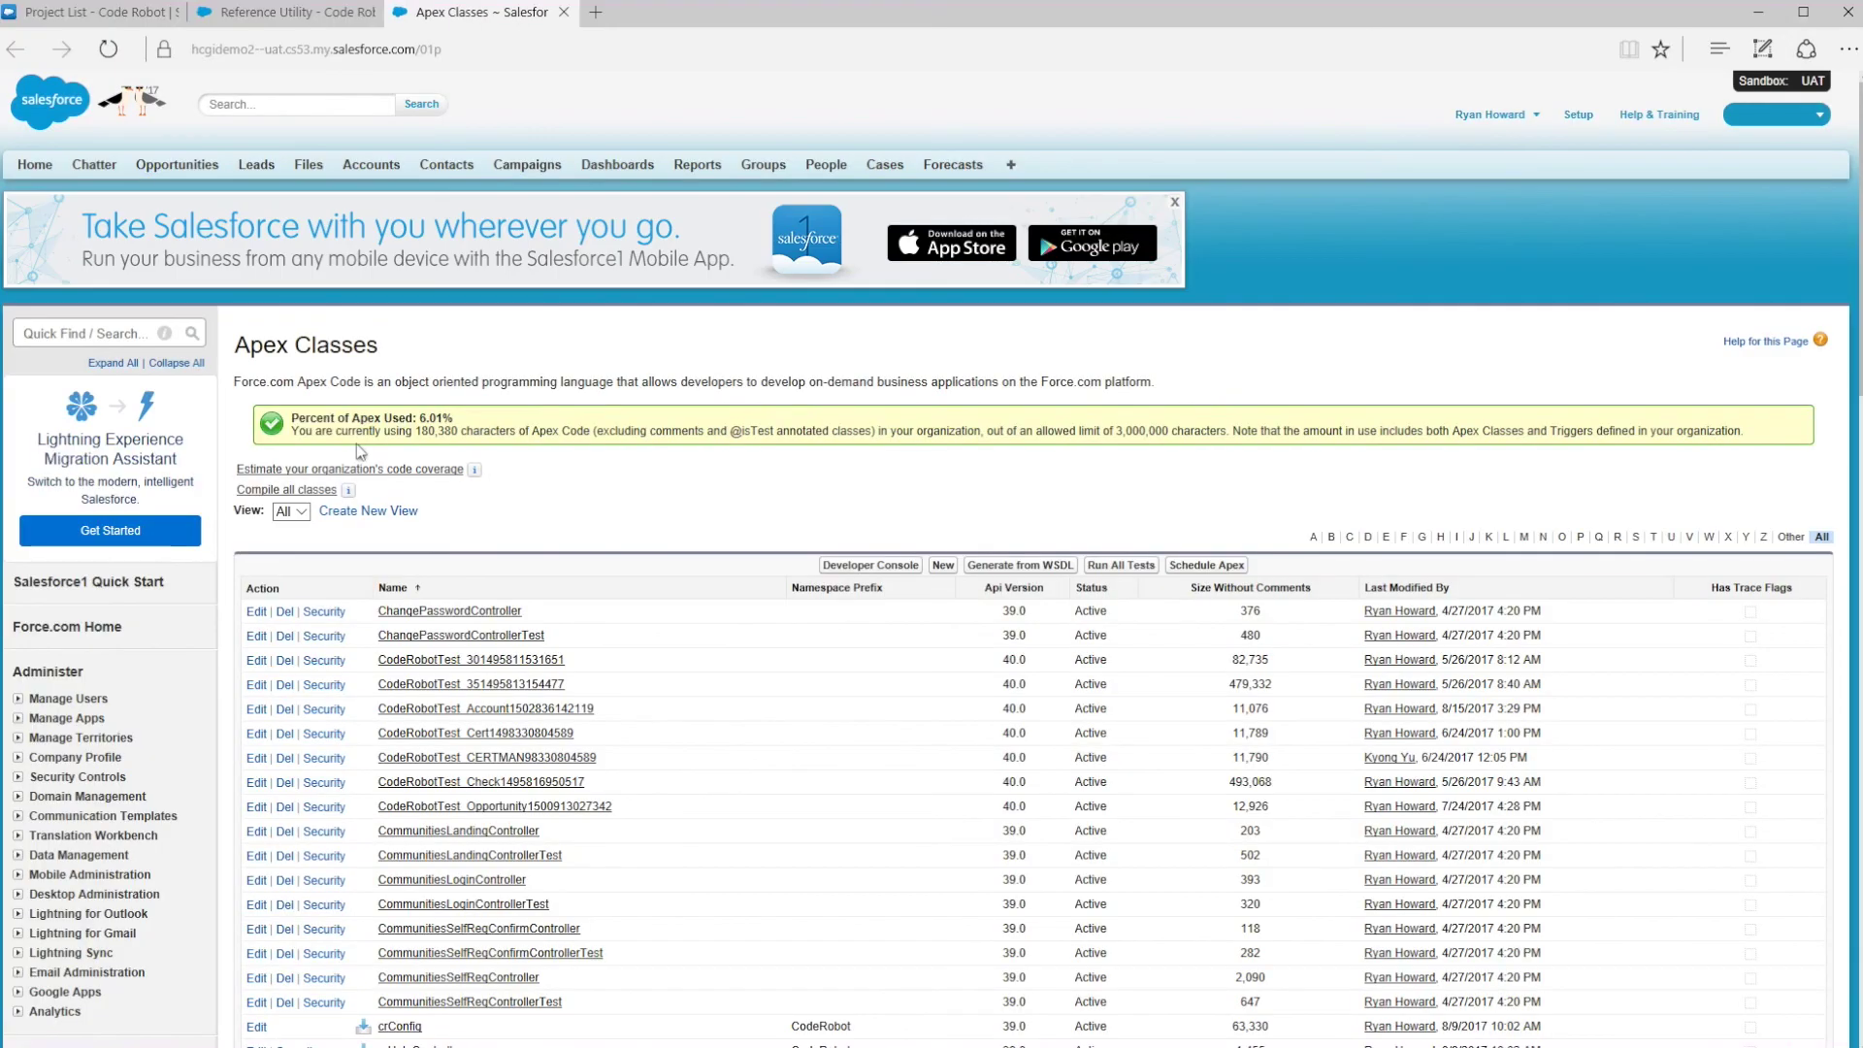
Step: Save the copied utility source code as a new Apex class in the org and close the Salesforce and reference pages
click(941, 566)
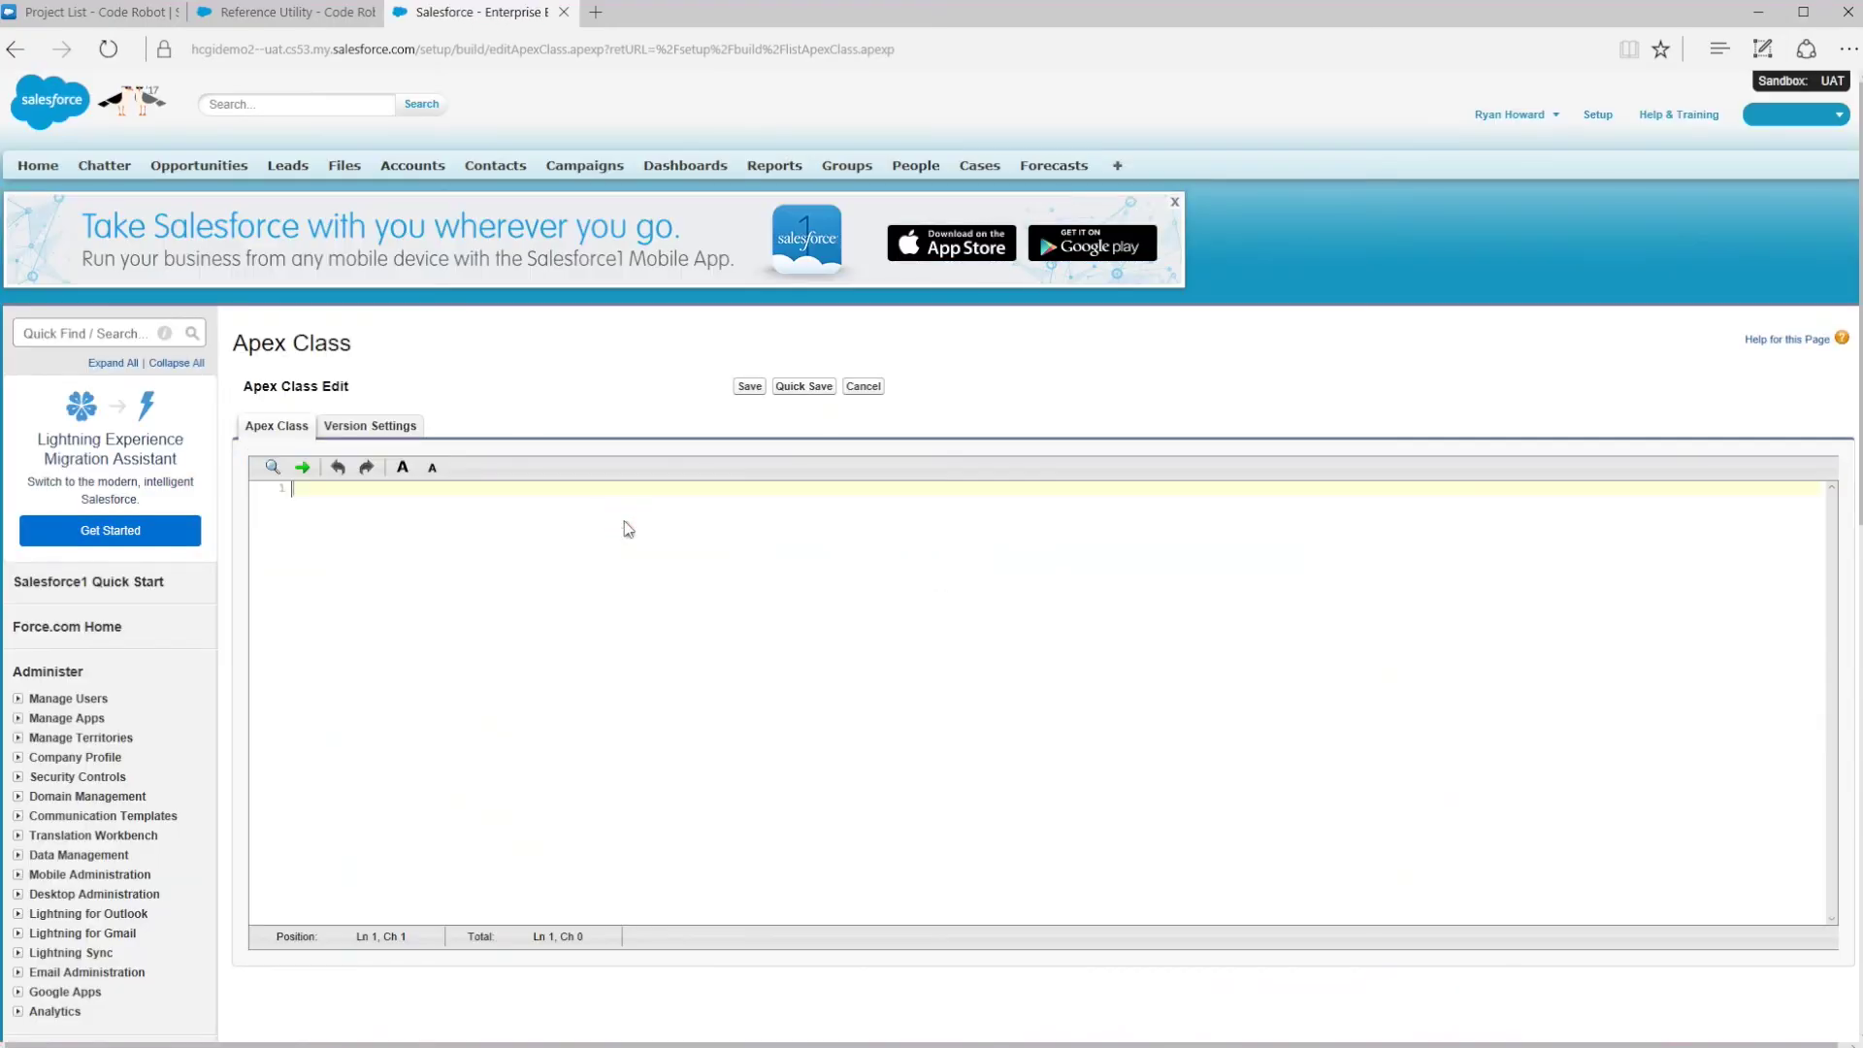
key(ctrl+v)
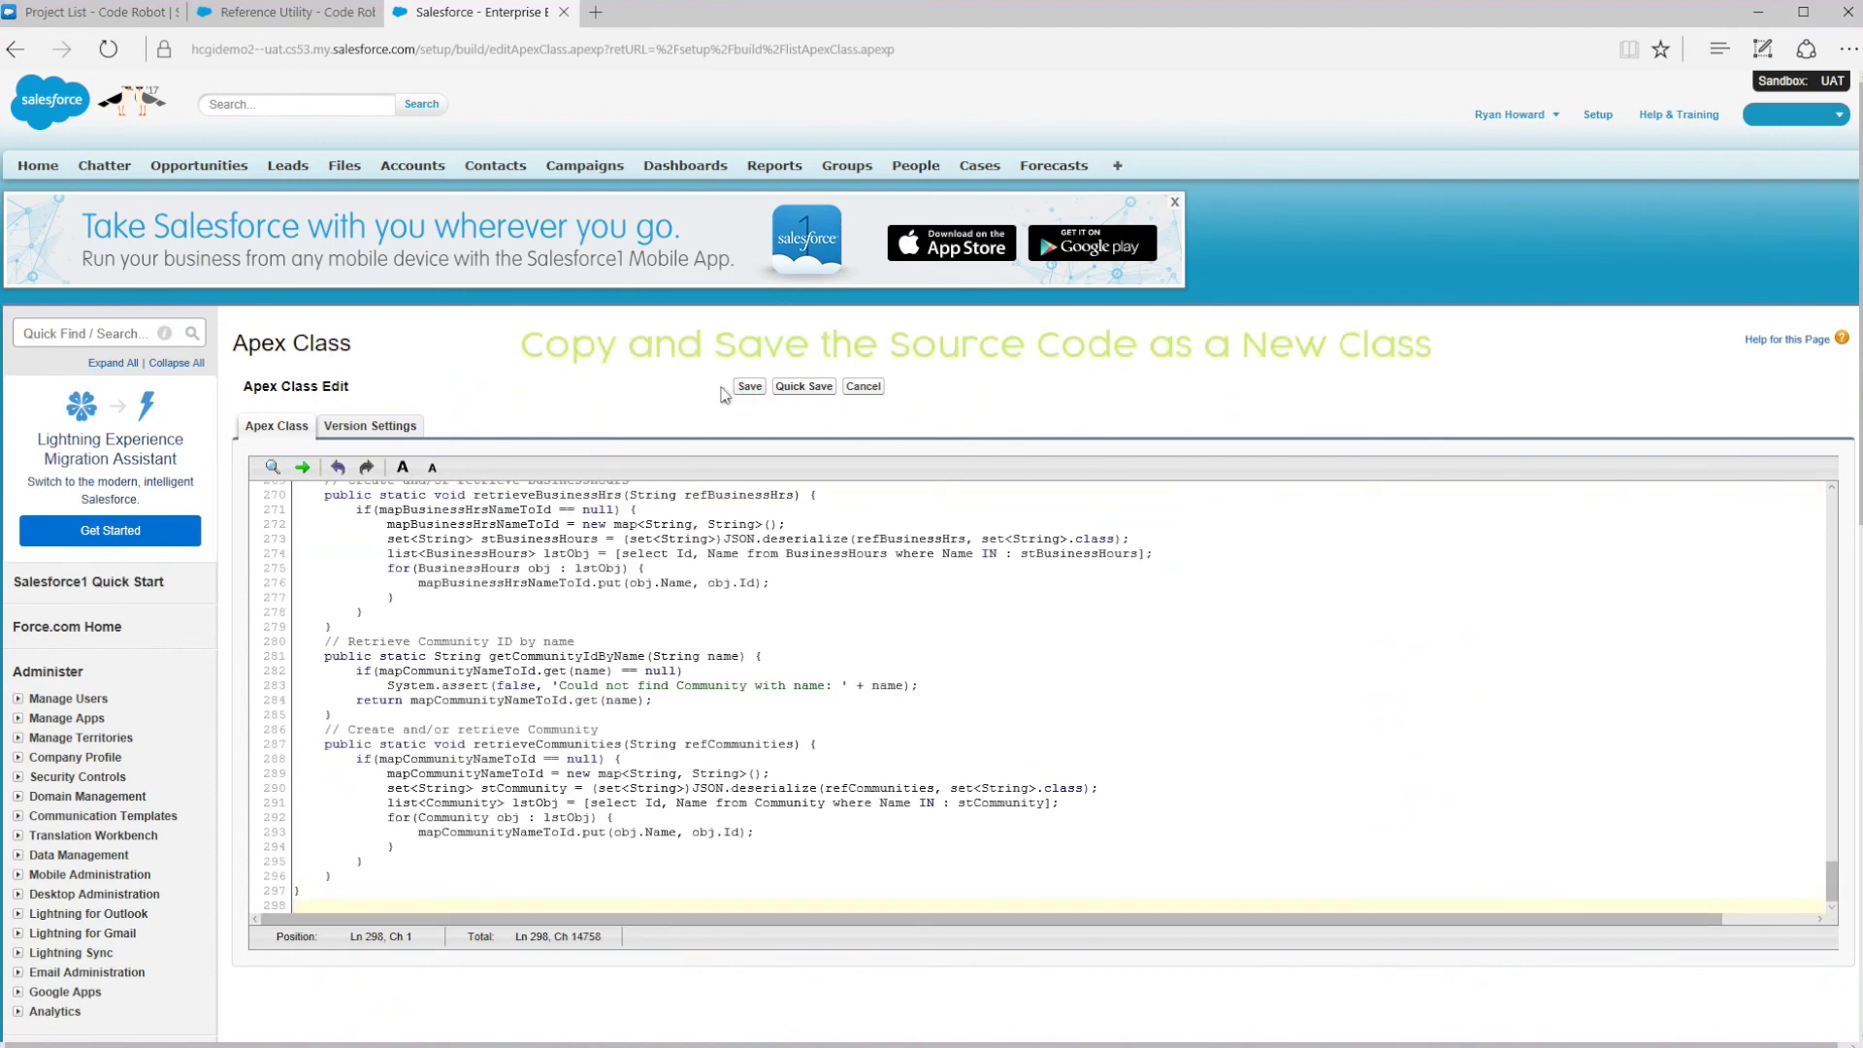
click(737, 388)
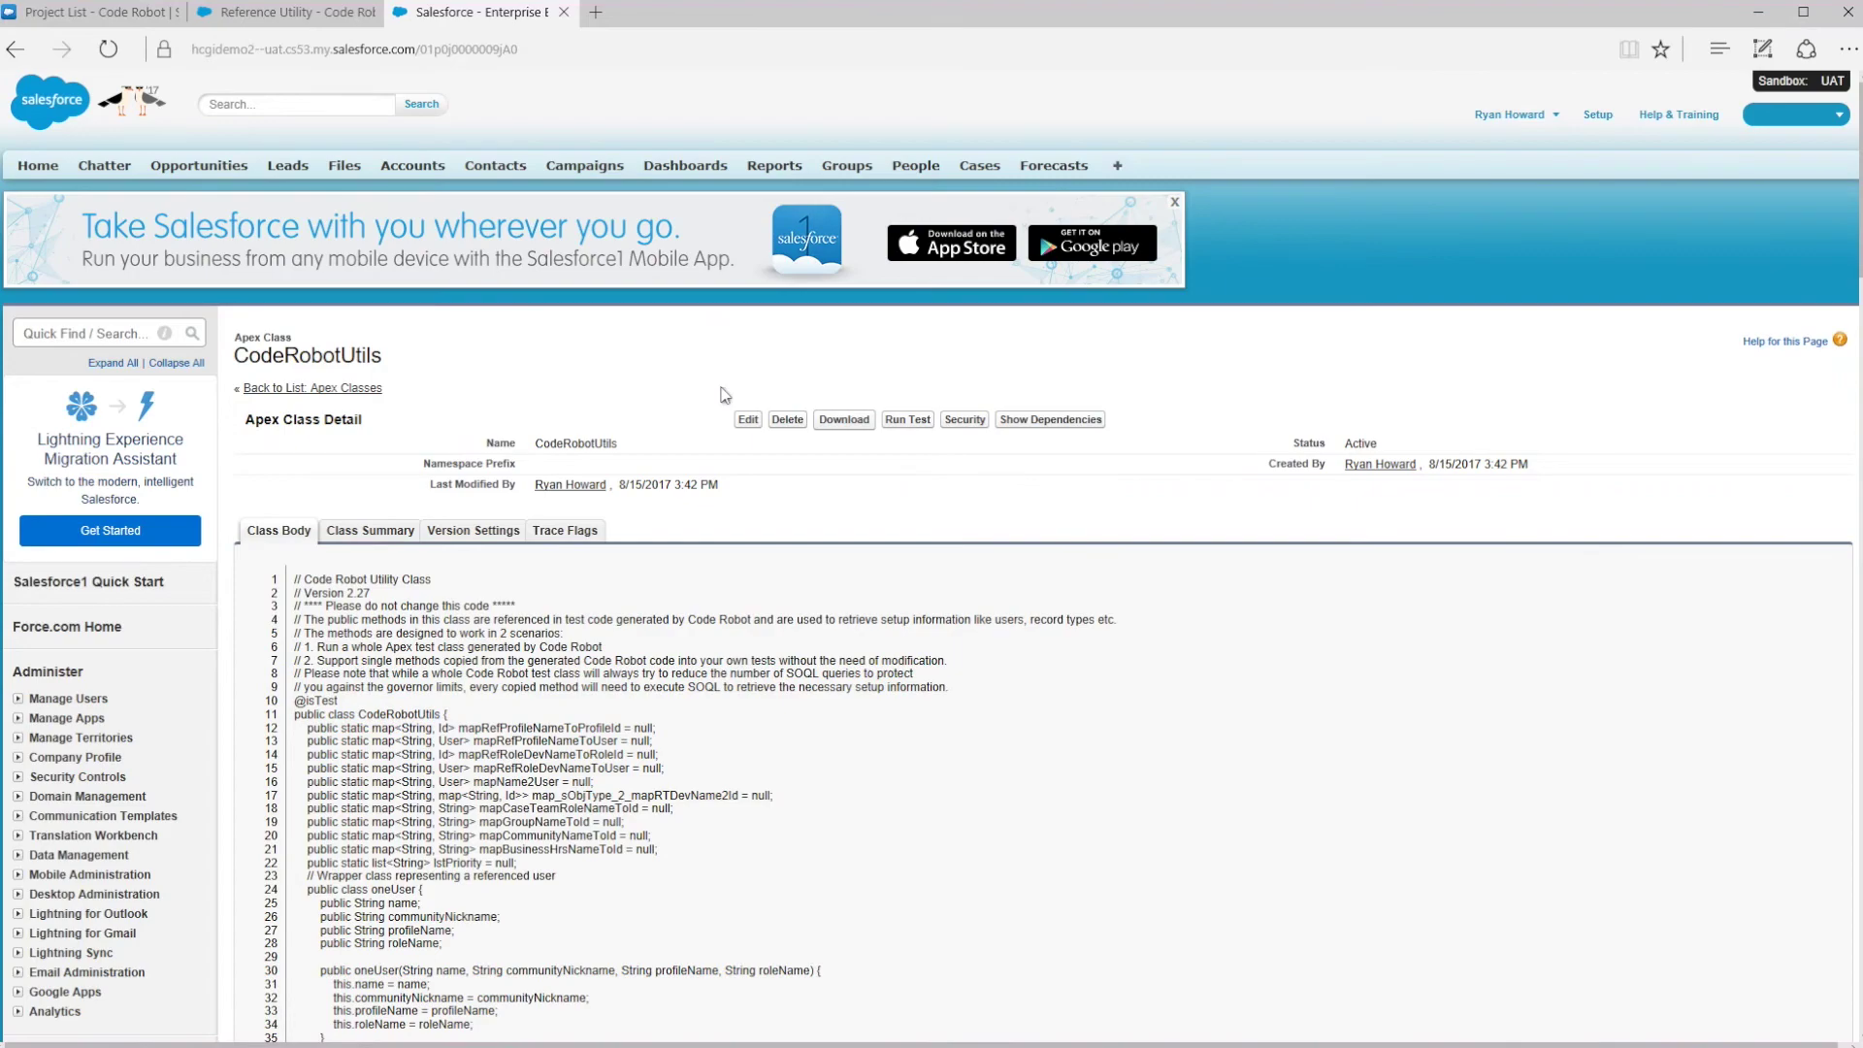
click(562, 13)
click(374, 14)
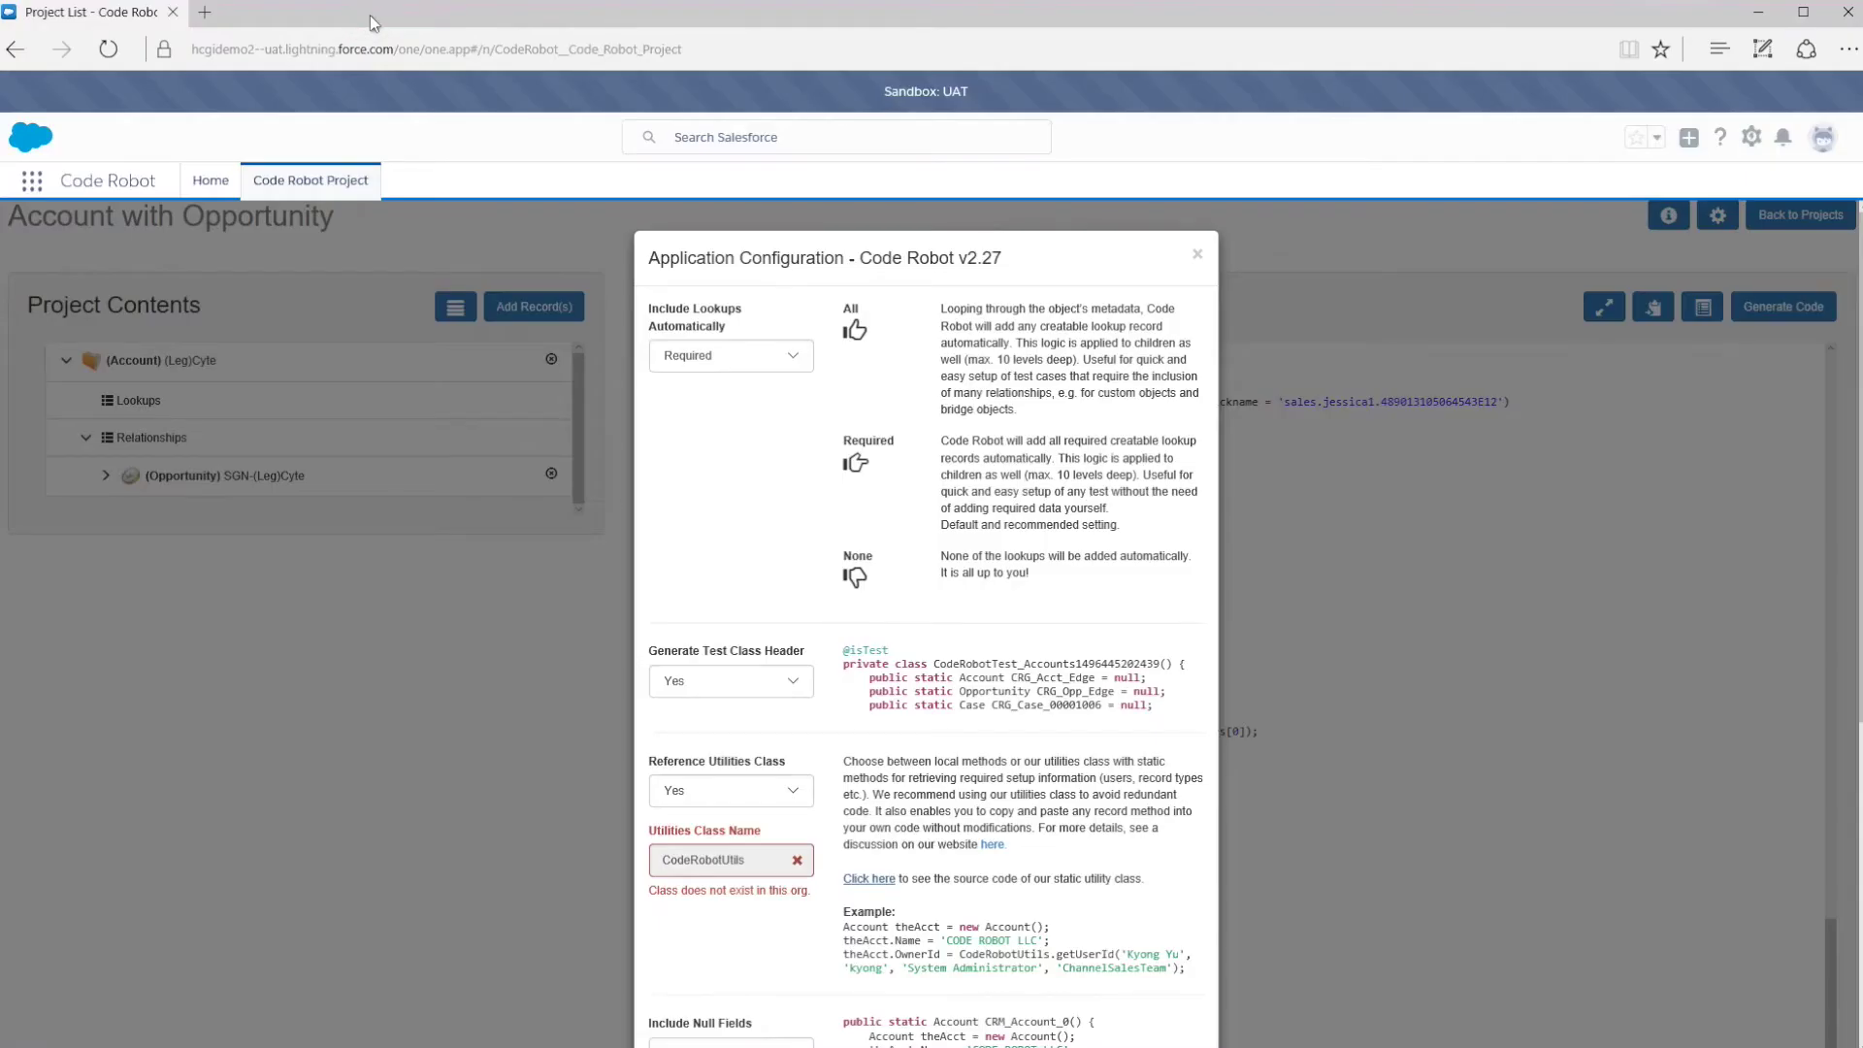
Step: Save the project-wide configuration, generate the code and examine its CodeRobotUtils calls in the Account and Opportunity methods
scroll(1028, 678, down, 6)
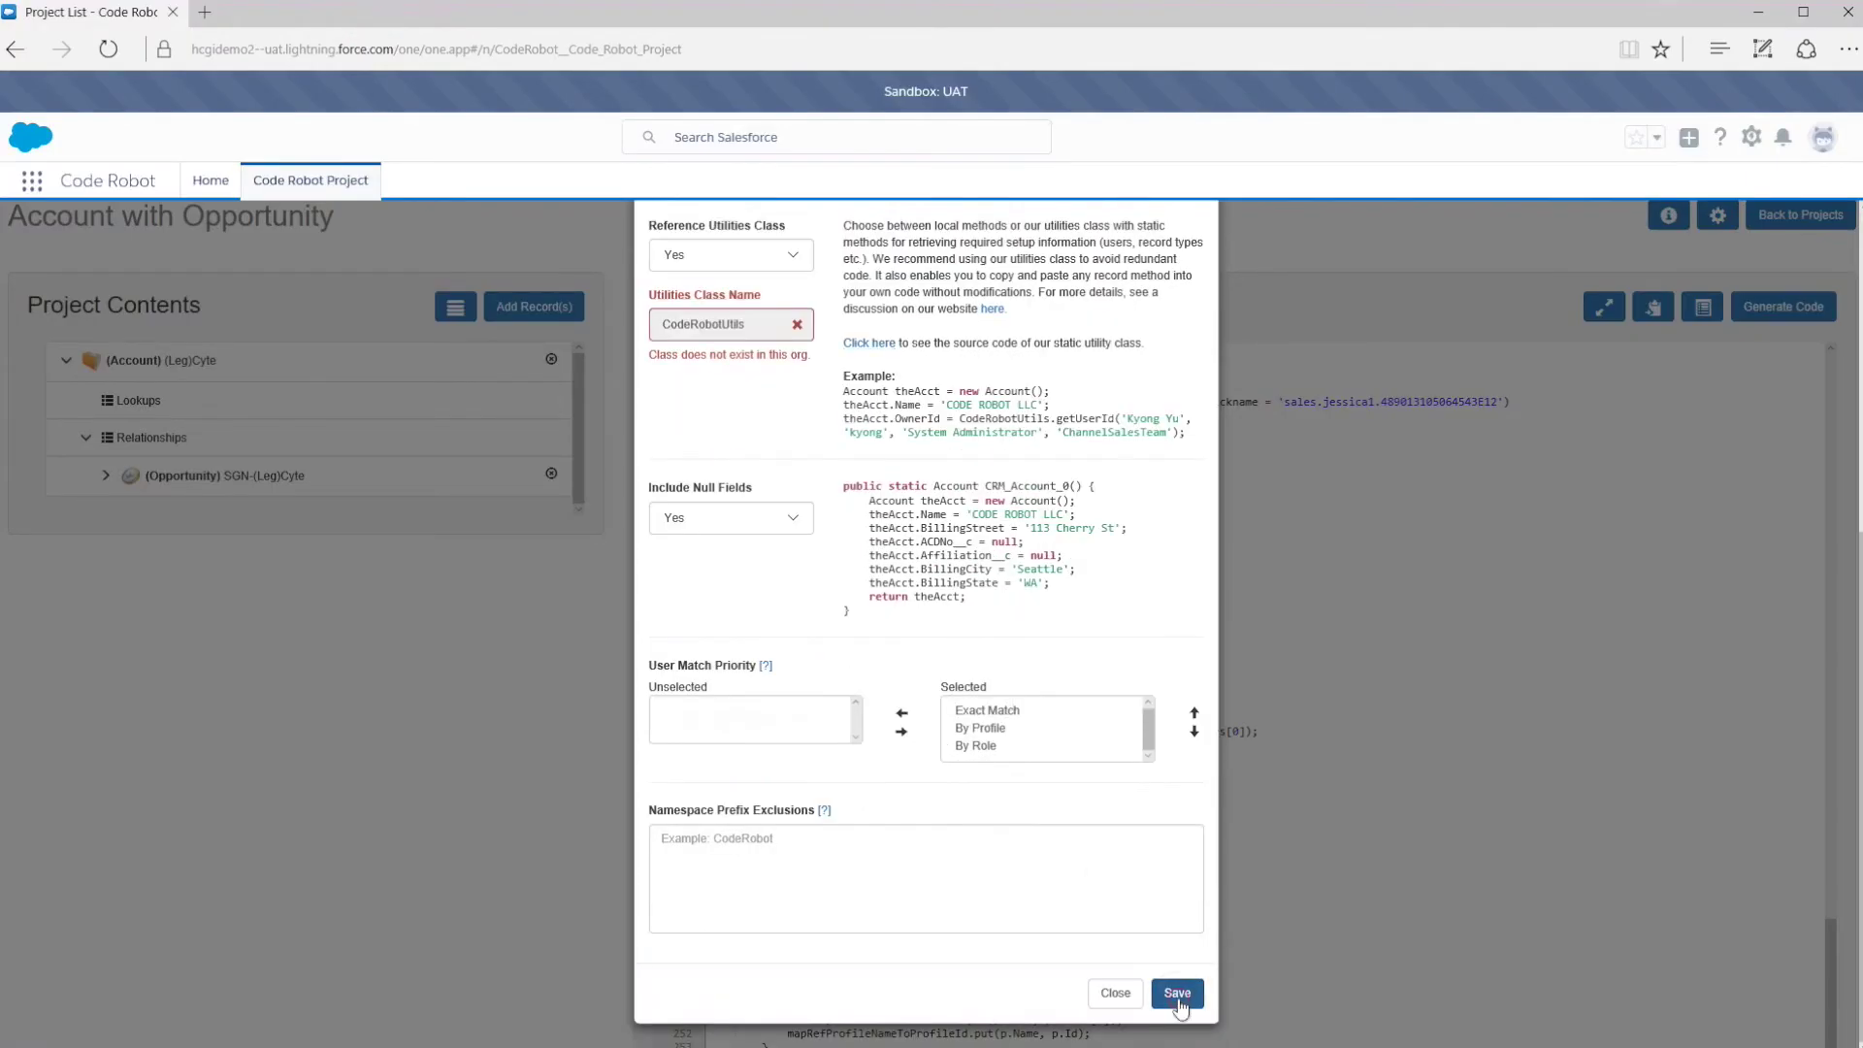
click(1180, 1005)
click(1771, 307)
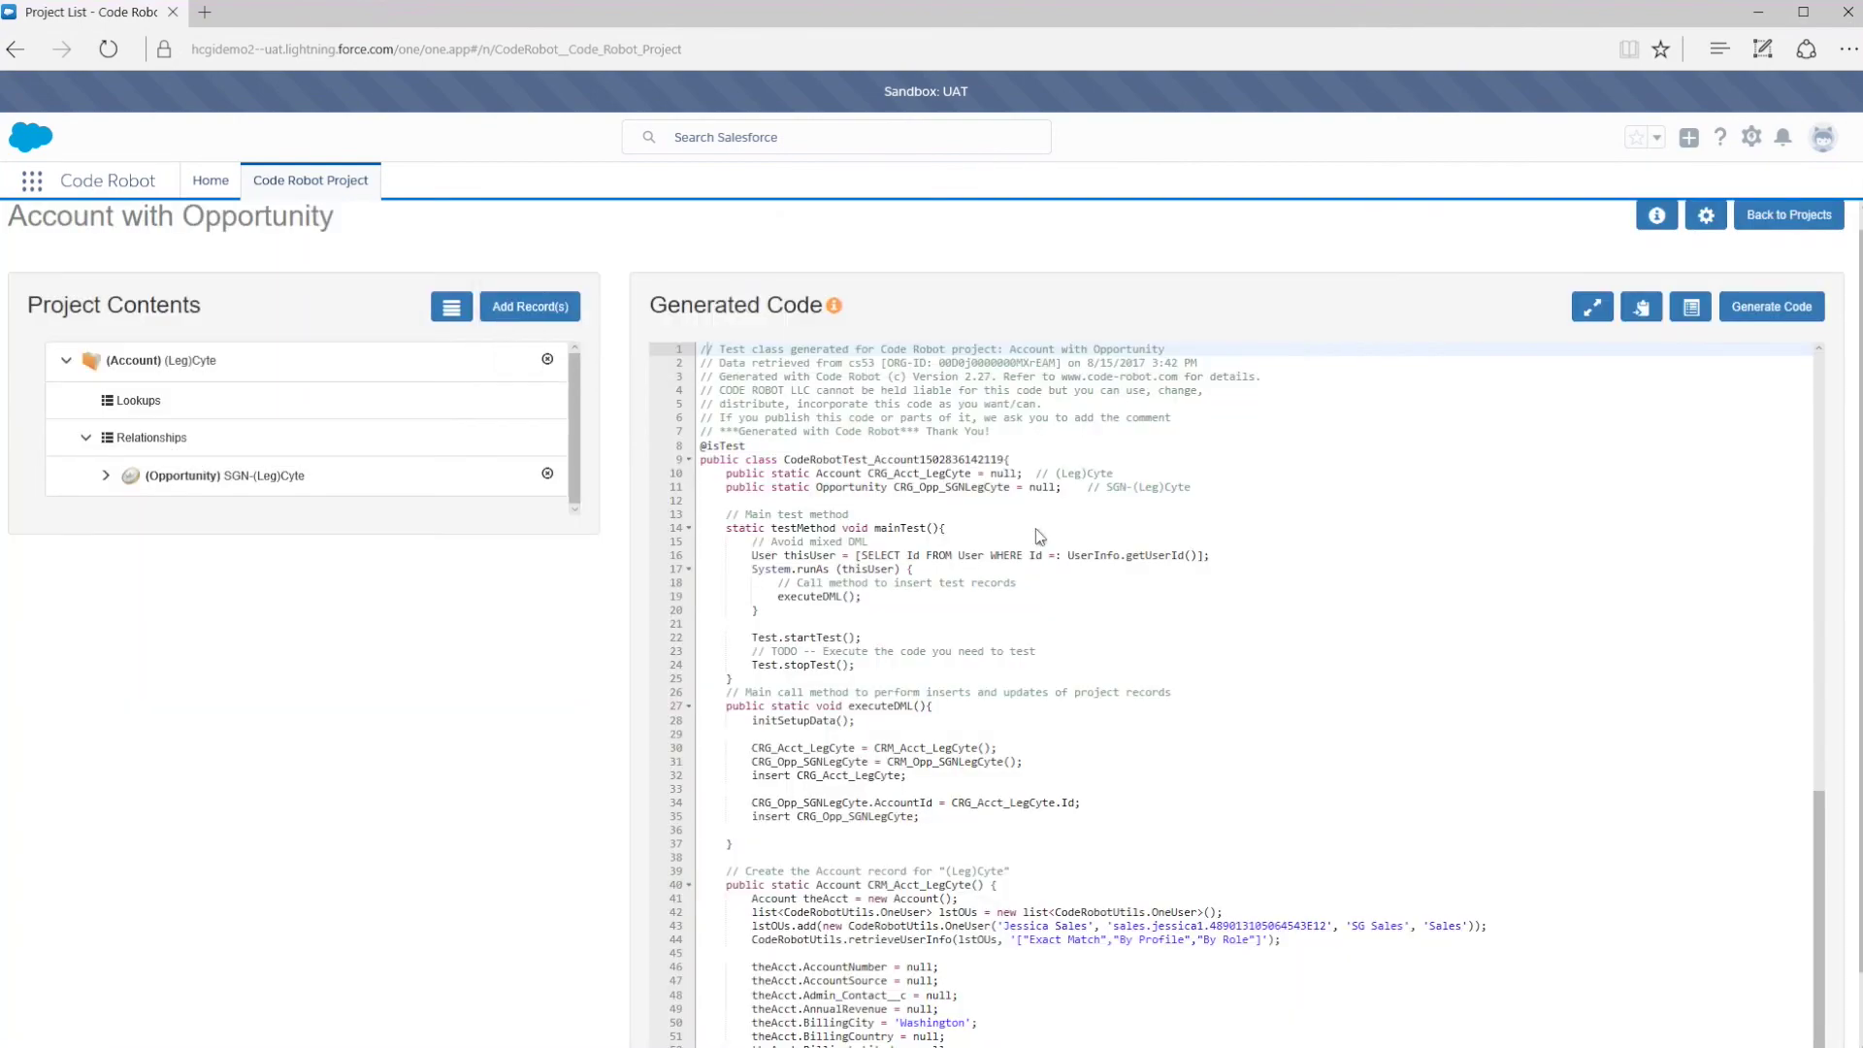
scroll(1039, 536, down, 2)
scroll(1038, 536, down, 6)
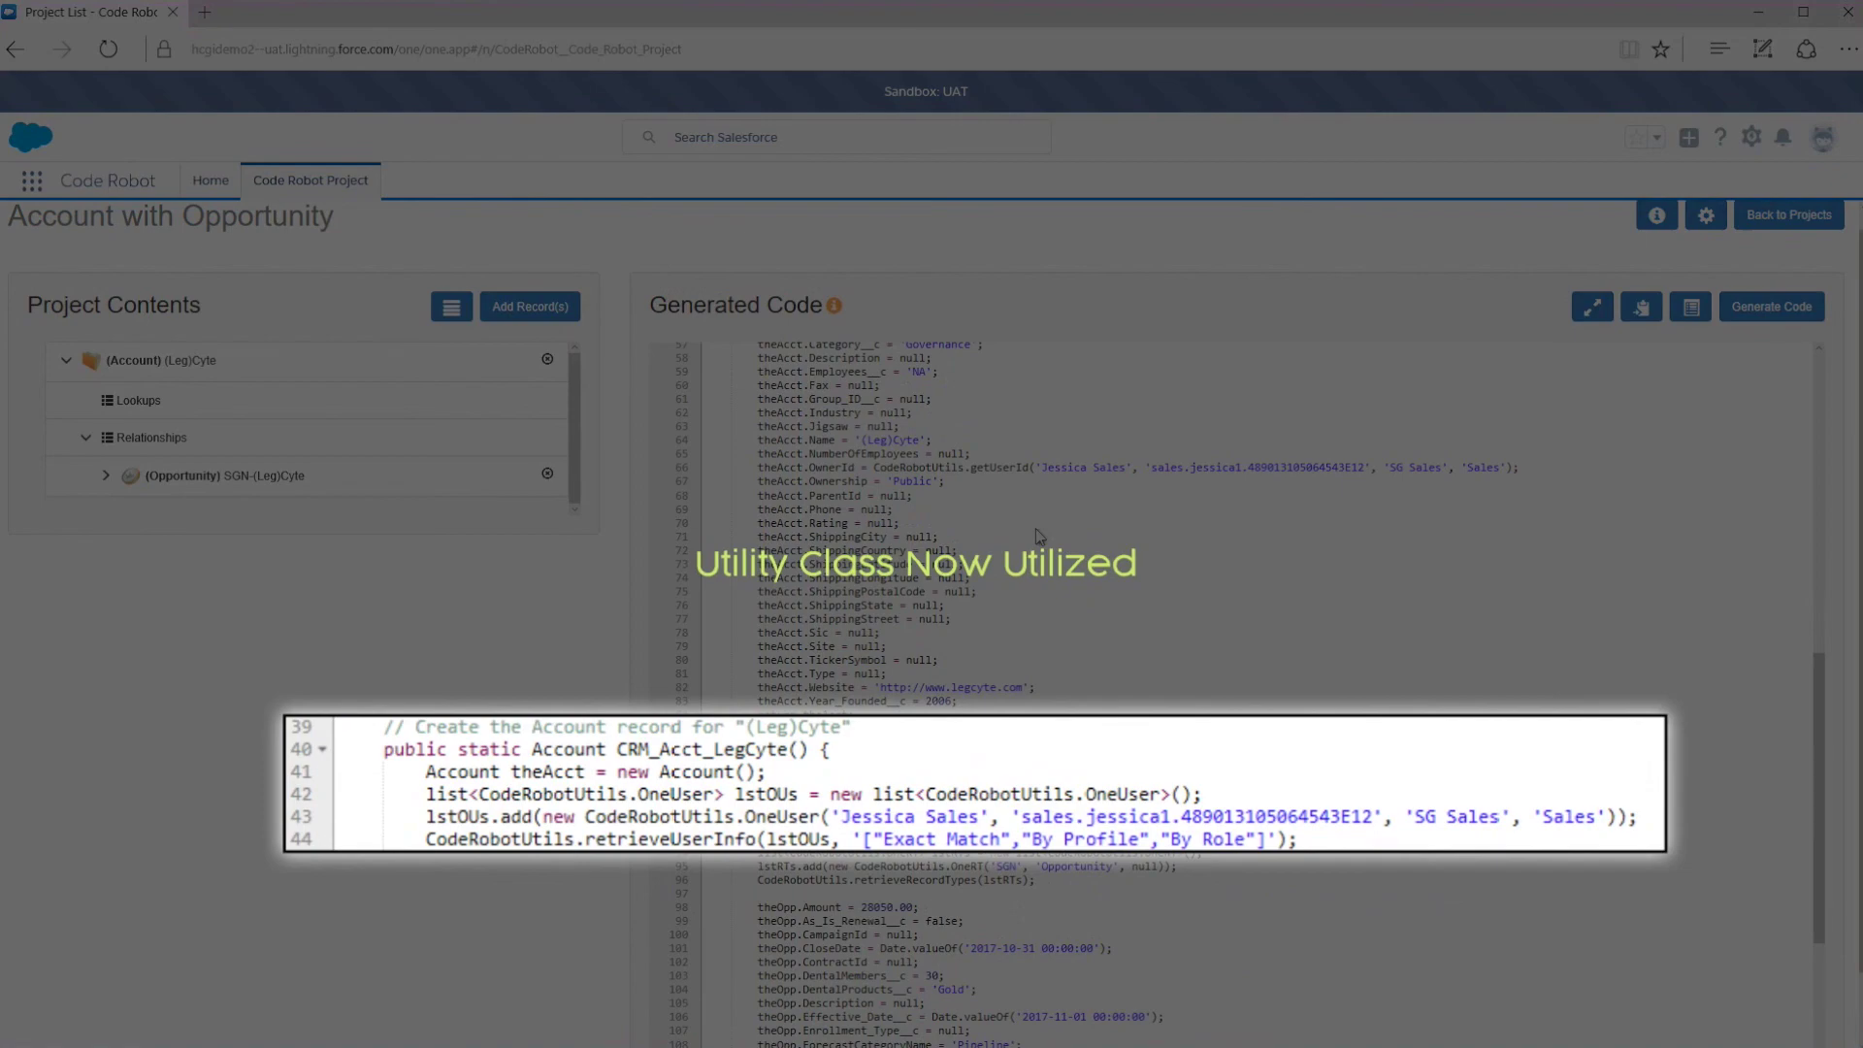
scroll(1038, 535, down, 4)
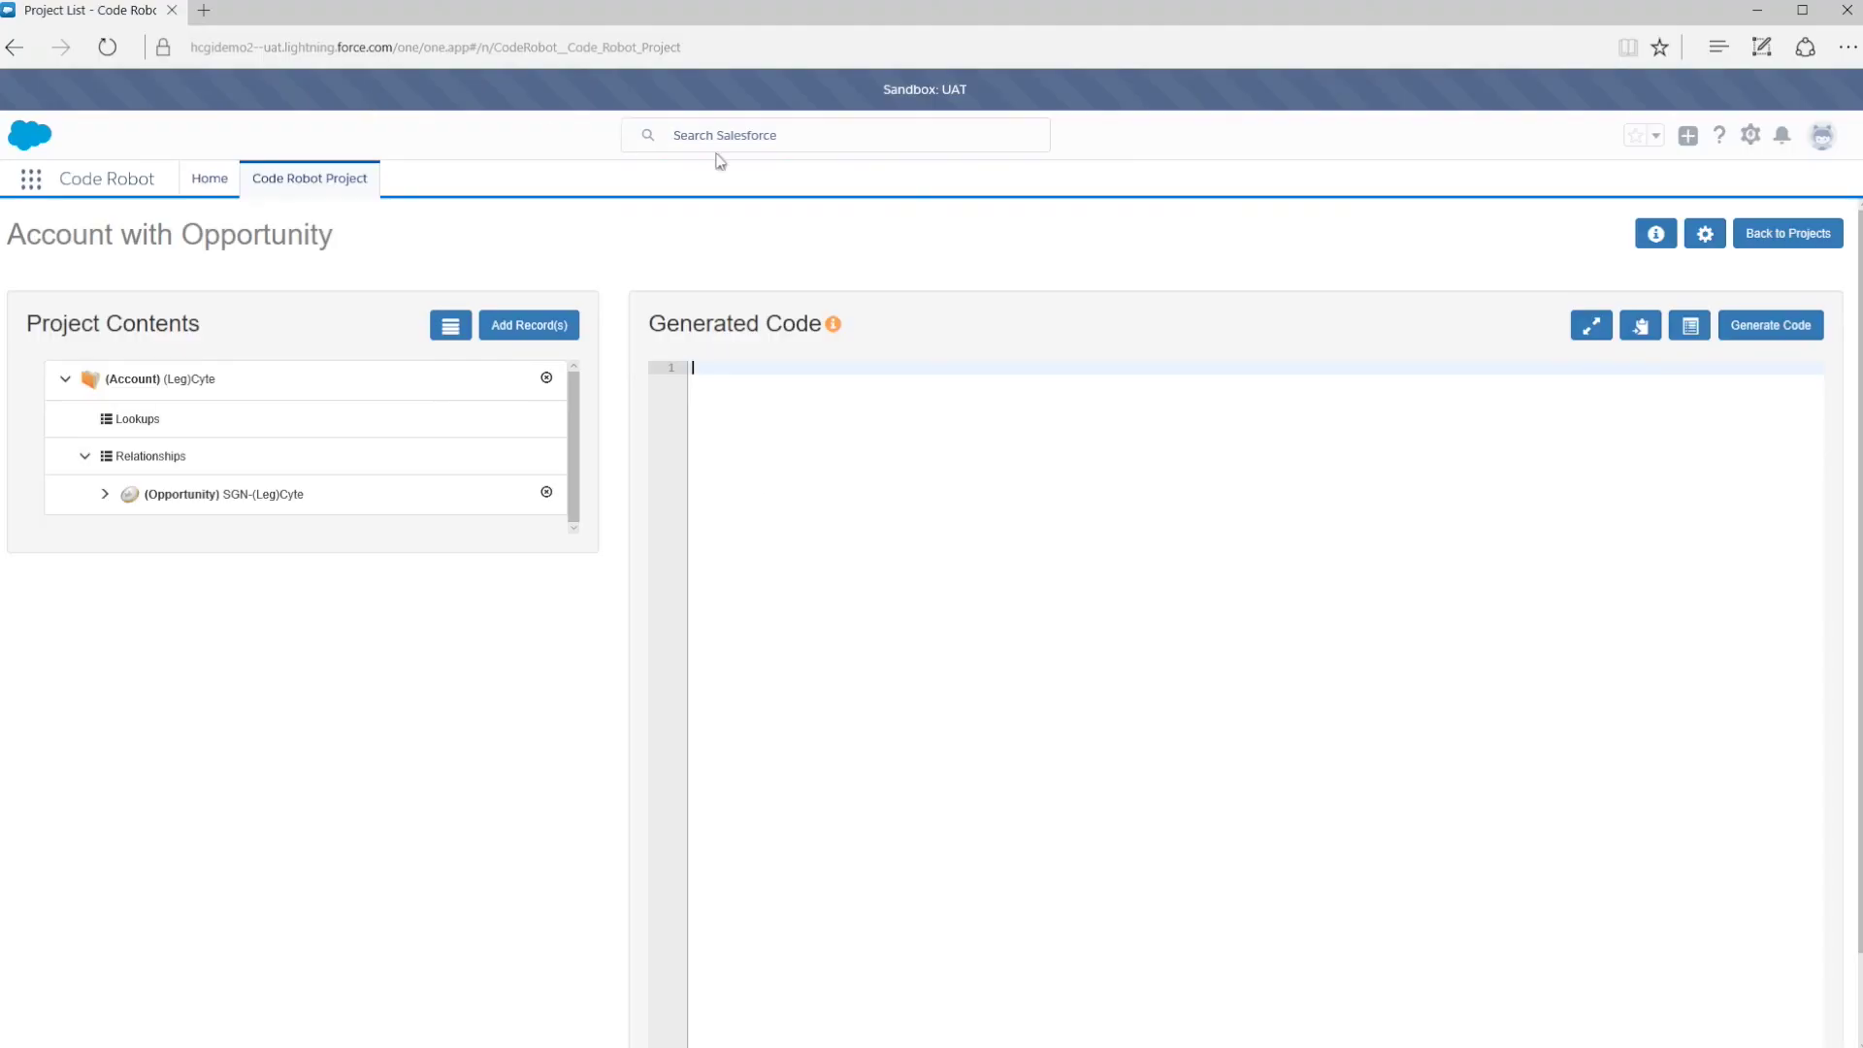
Step: Save the project-wide configuration with Include Null Fields set to No and generate the code to review its record fields
click(1705, 233)
scroll(804, 541, down, 7)
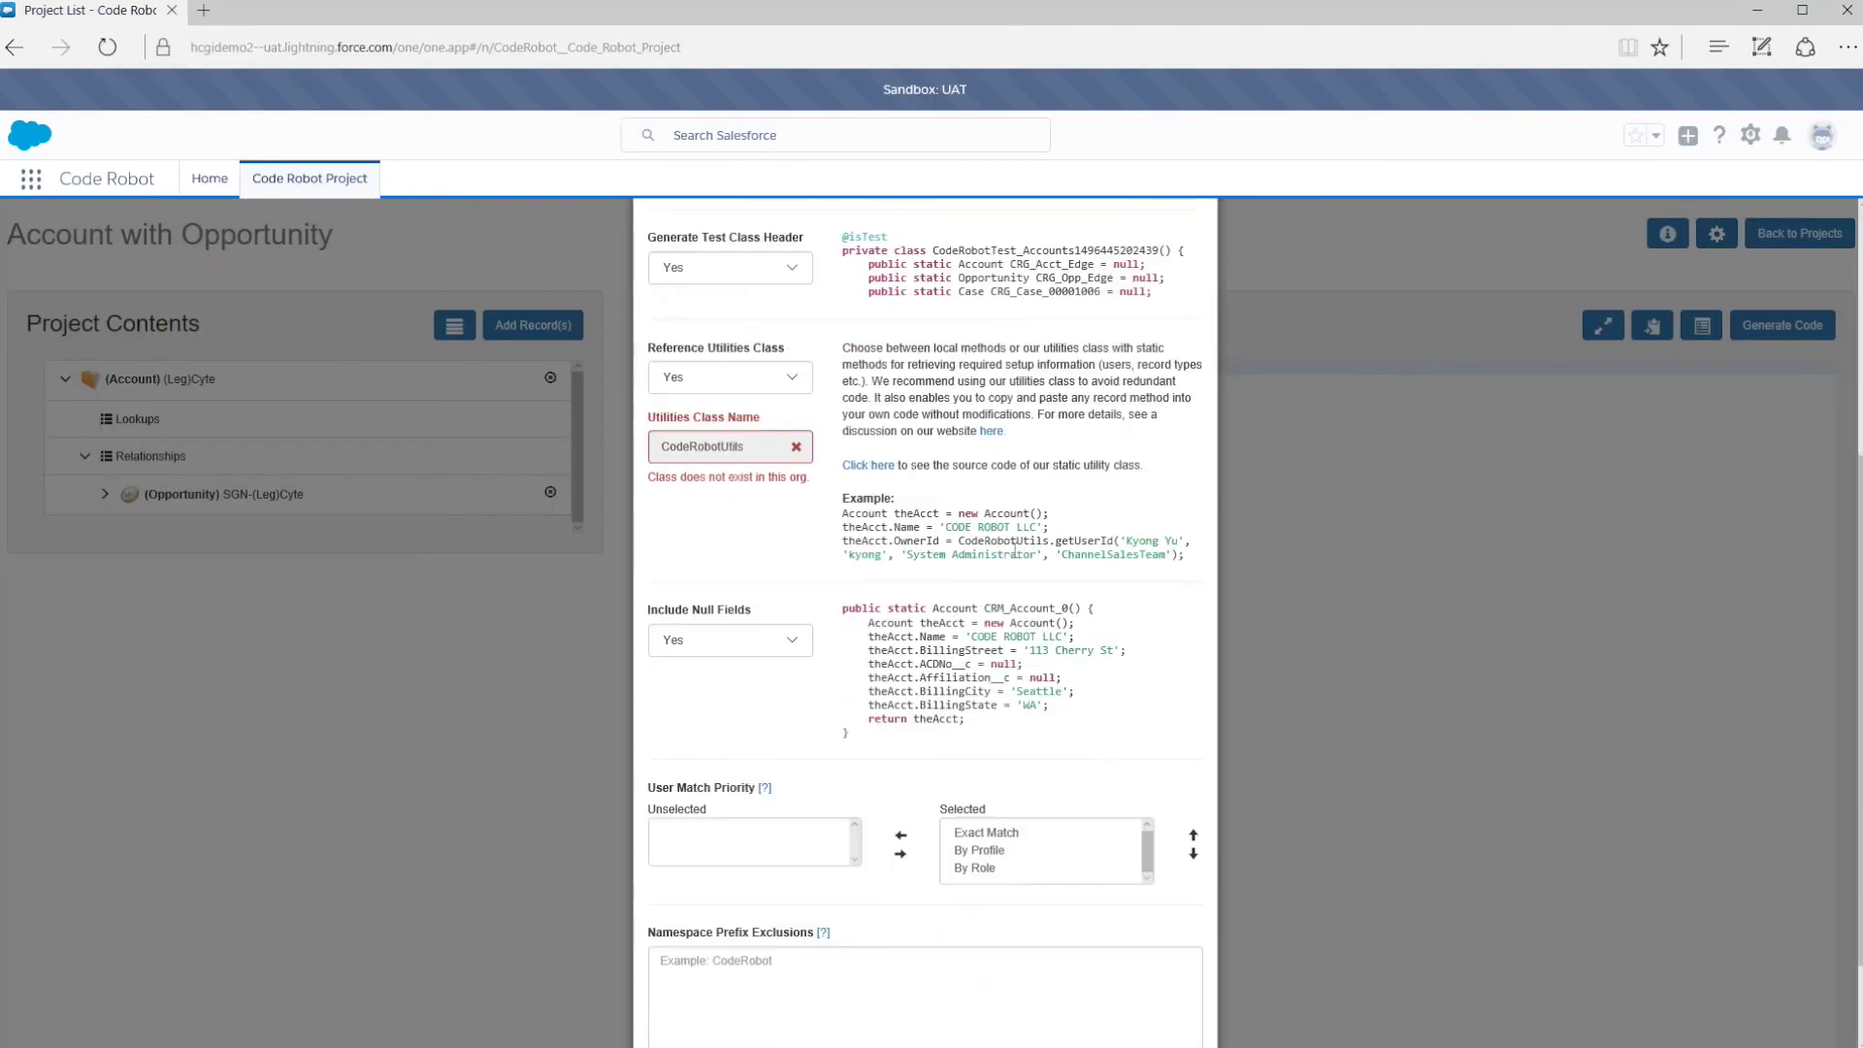
click(803, 517)
click(718, 476)
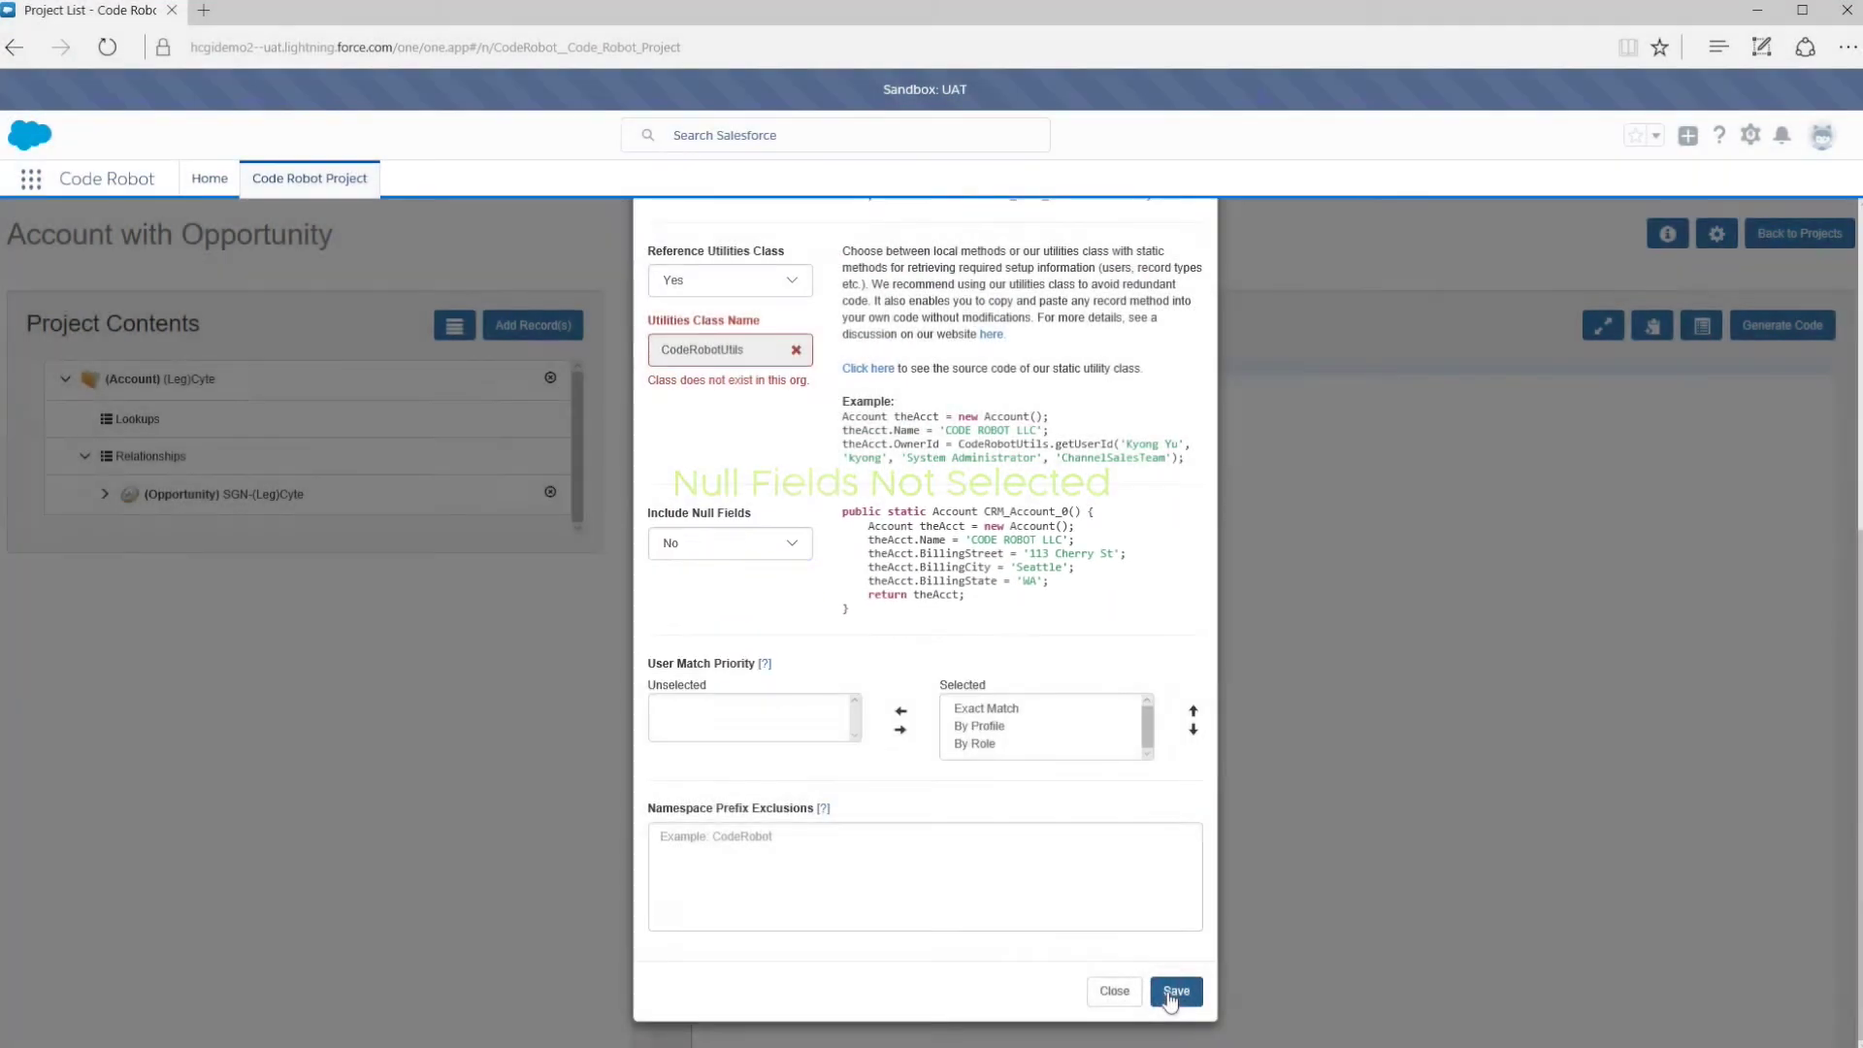
click(1176, 991)
click(1759, 339)
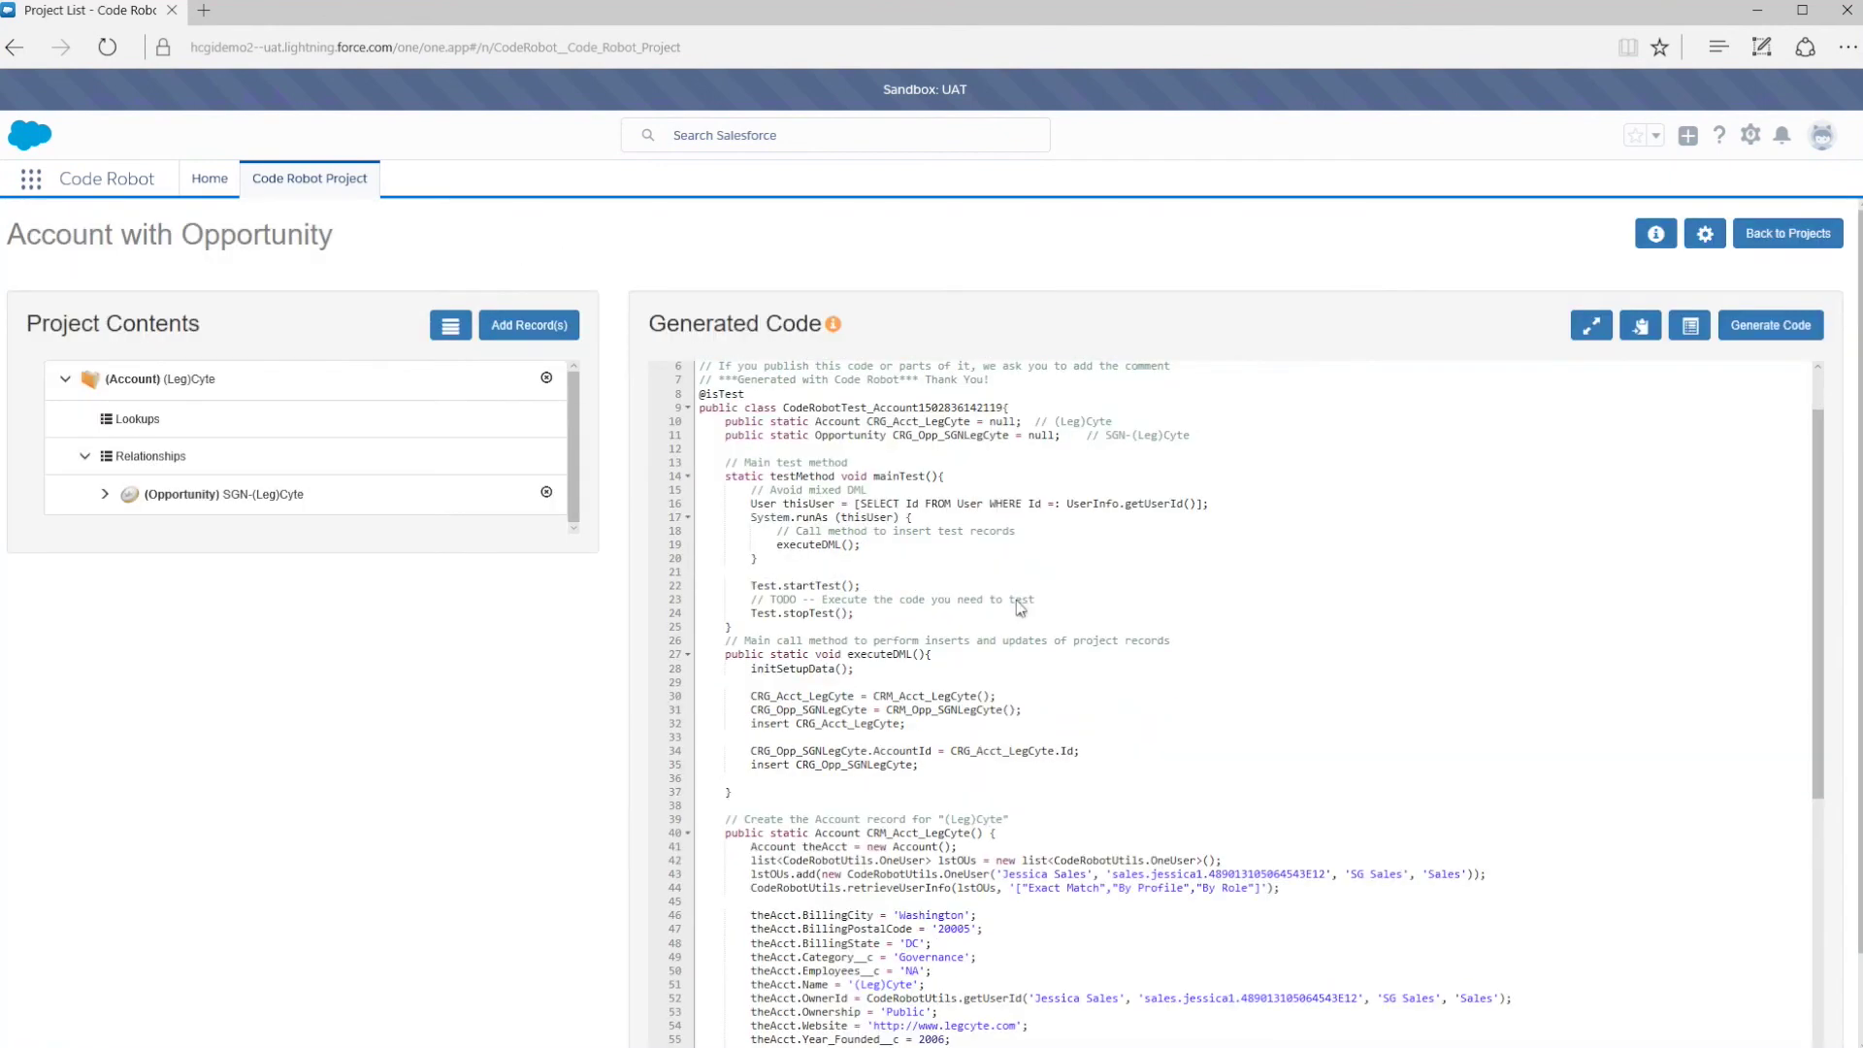
scroll(1015, 598, down, 5)
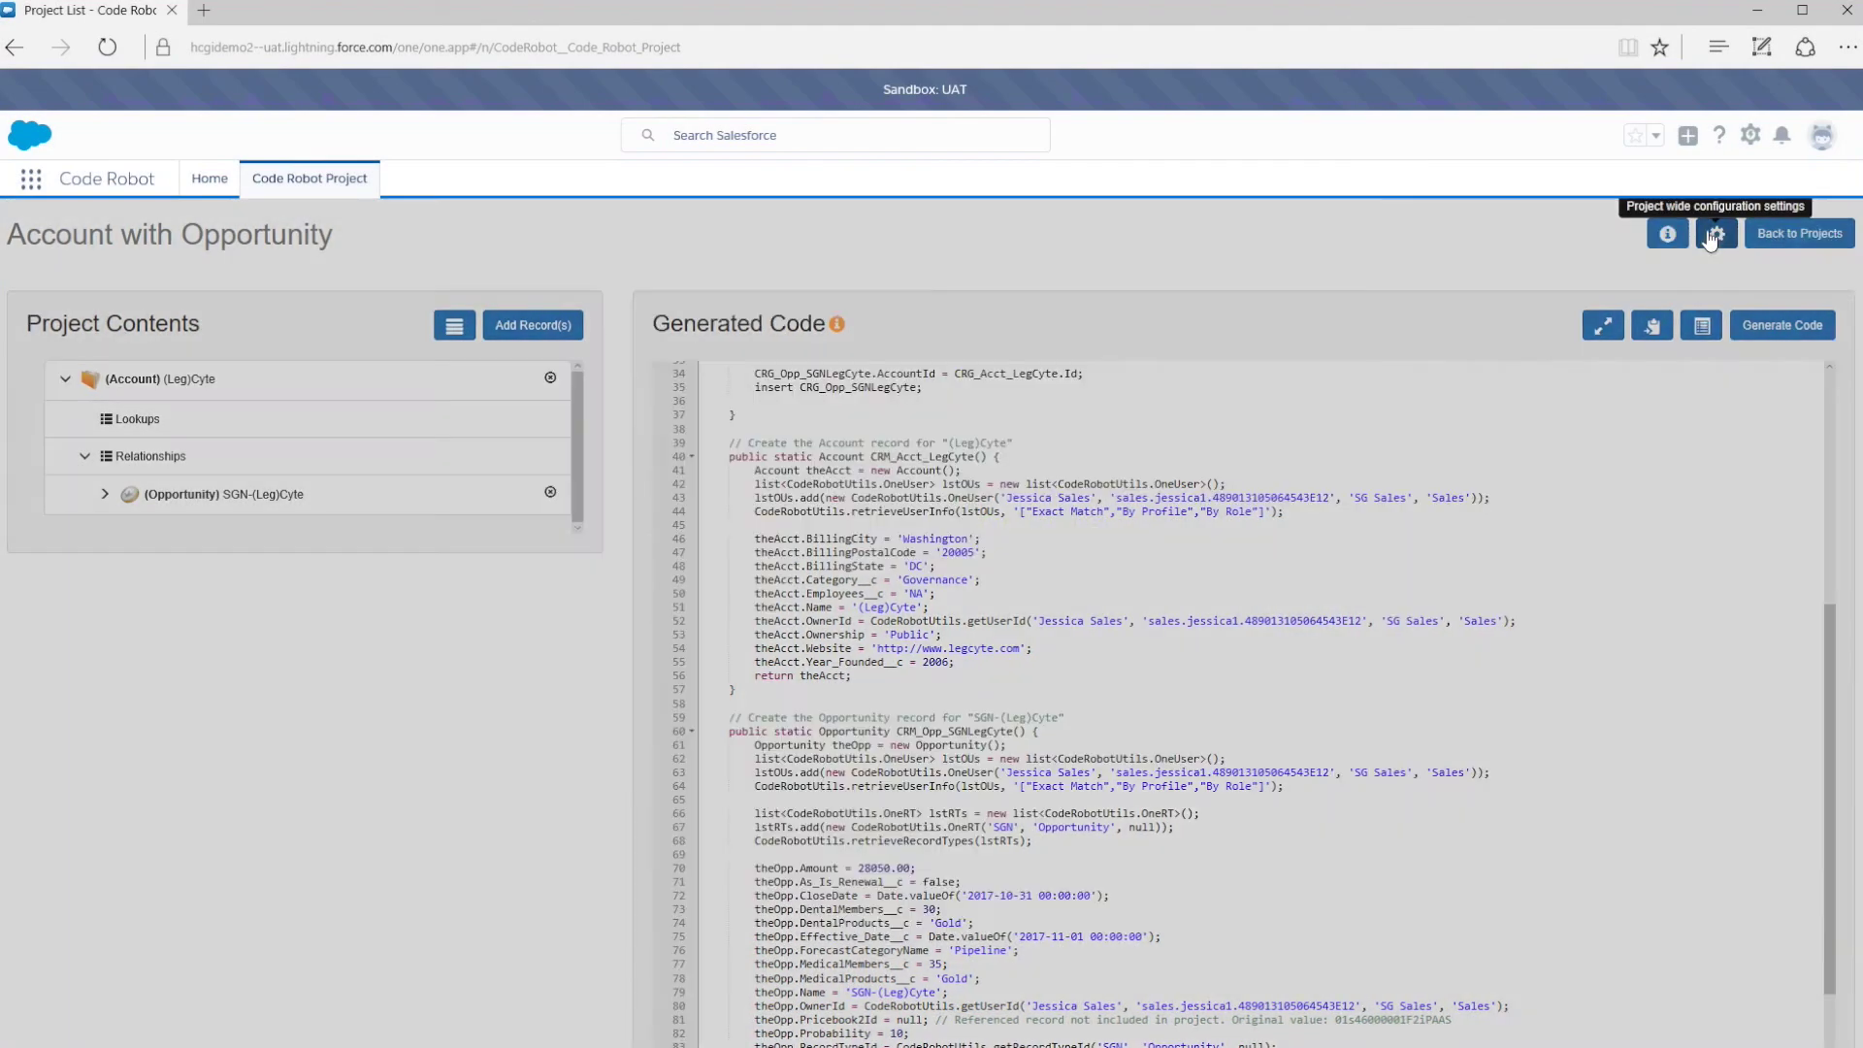
Step: Set Include Null Fields to Yes in the saved project-wide configuration and regenerate the code to review its record fields
click(1705, 233)
scroll(860, 830, down, 5)
click(782, 543)
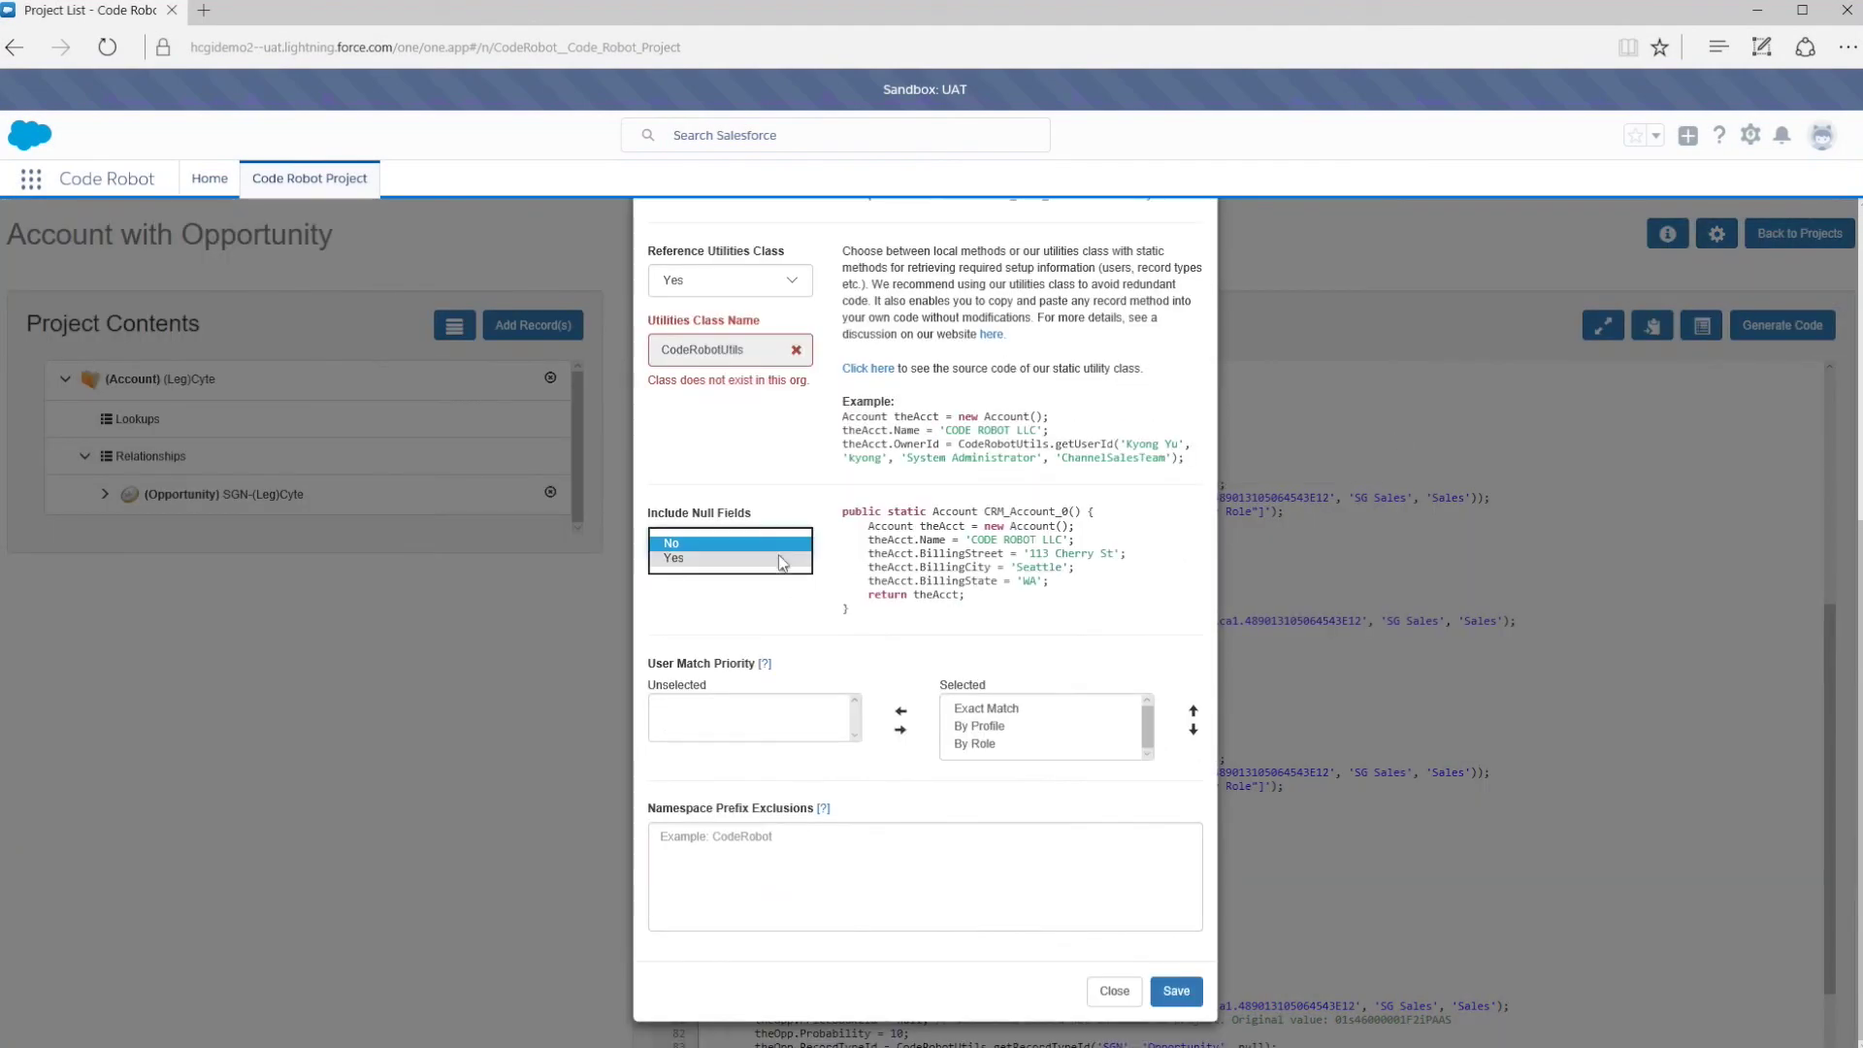
click(782, 563)
click(1176, 1018)
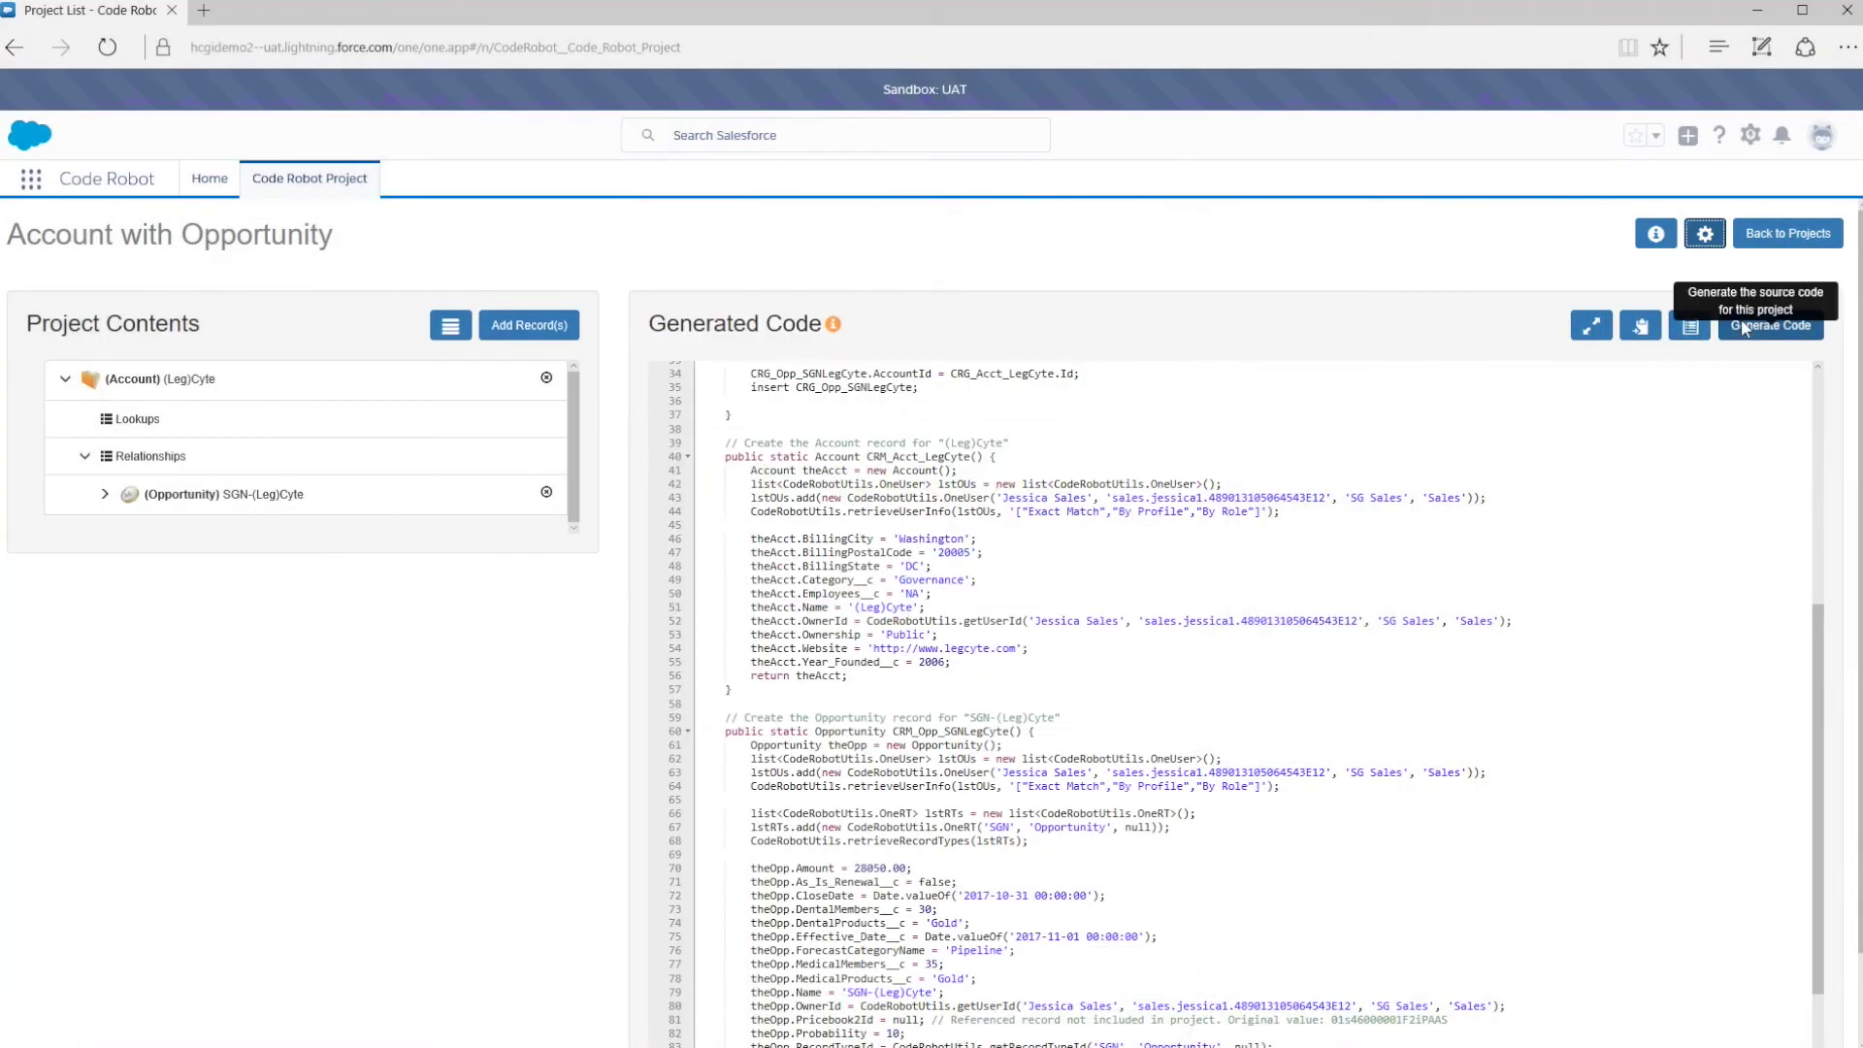
click(1771, 335)
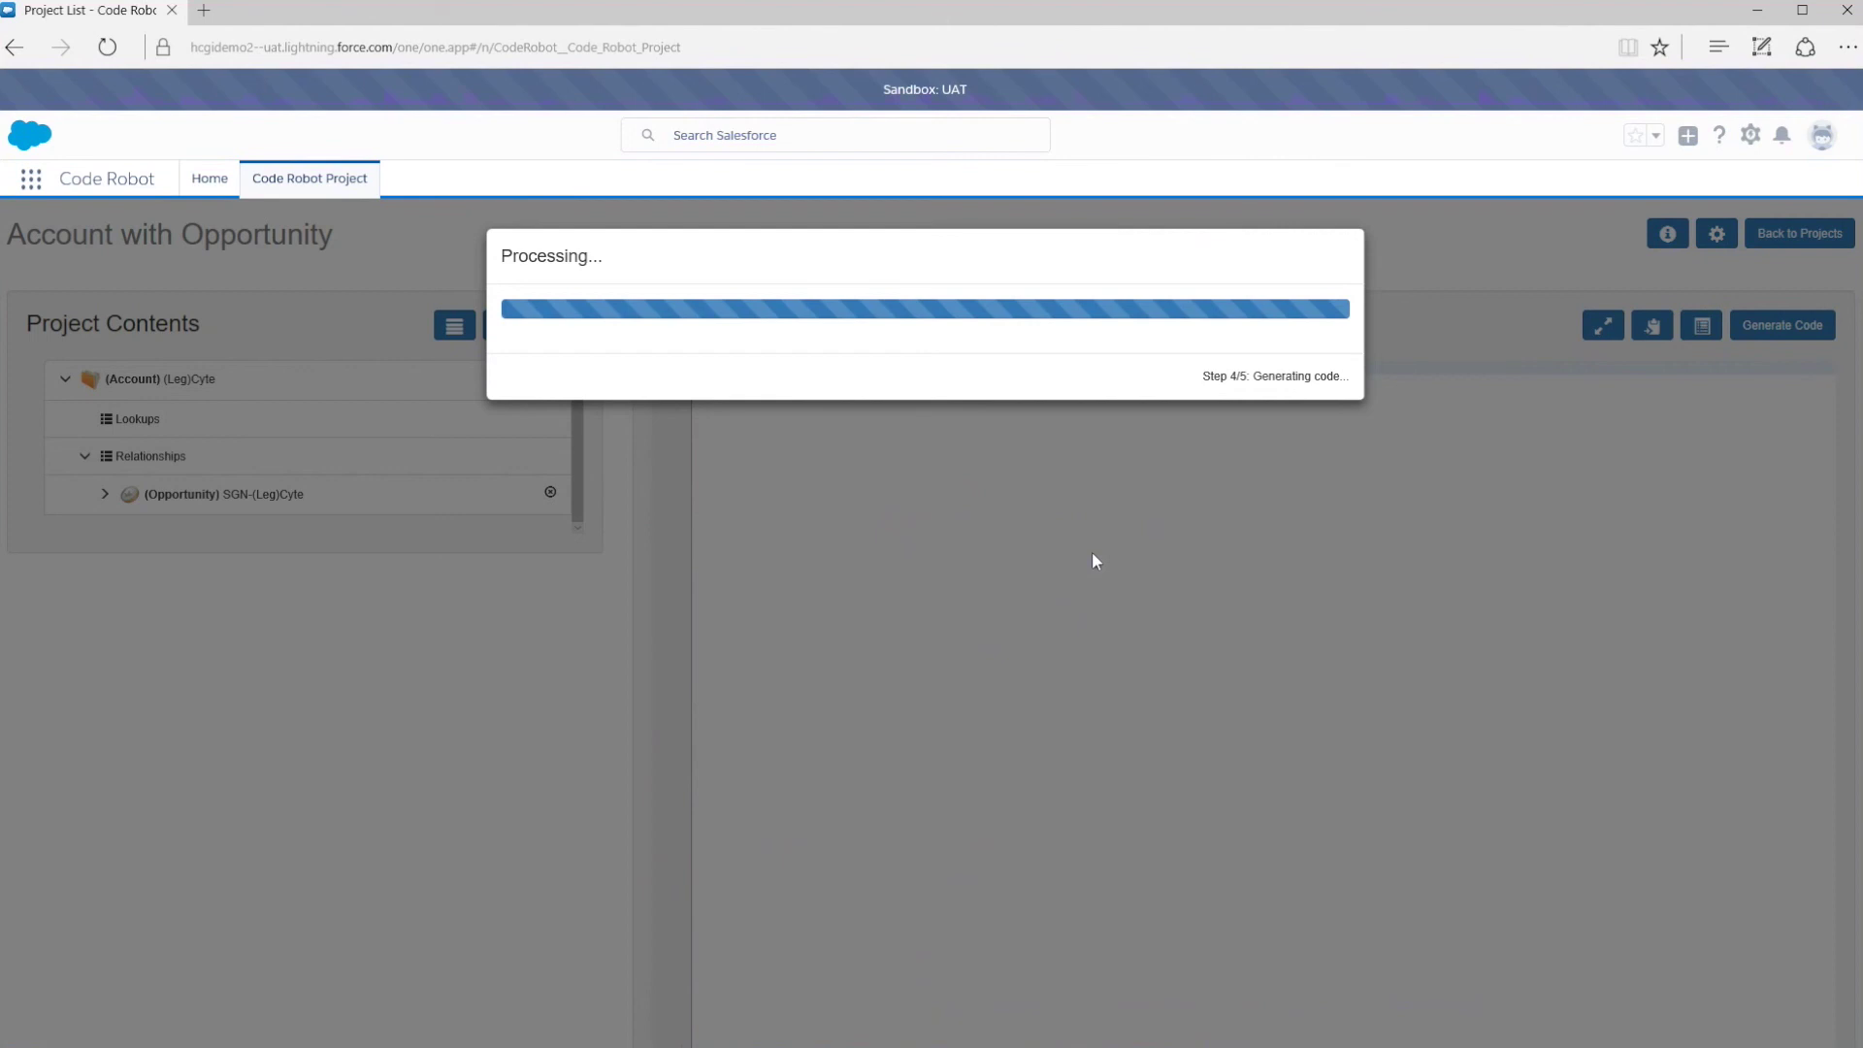
scroll(1092, 561, down, 5)
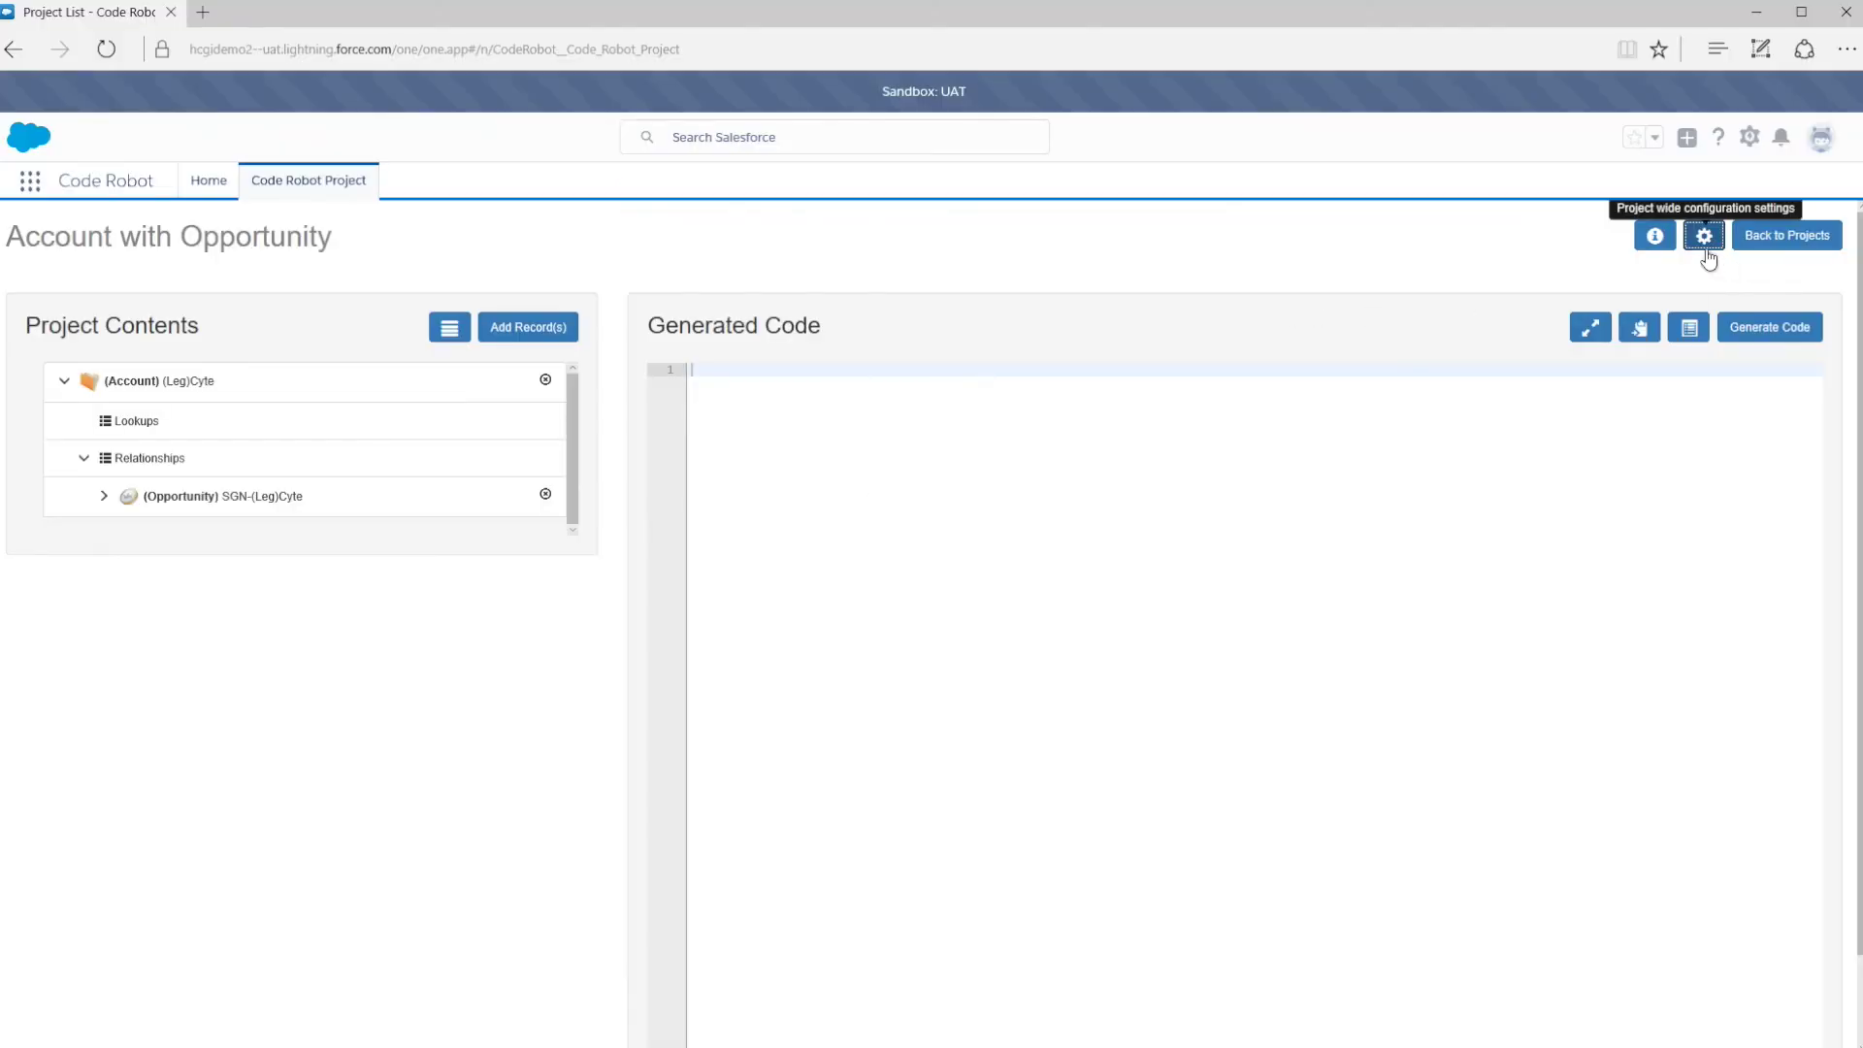
Step: Remove By Profile and By Role from the selected User Match Priority options, keeping Exact Match, and save the configuration
click(1711, 244)
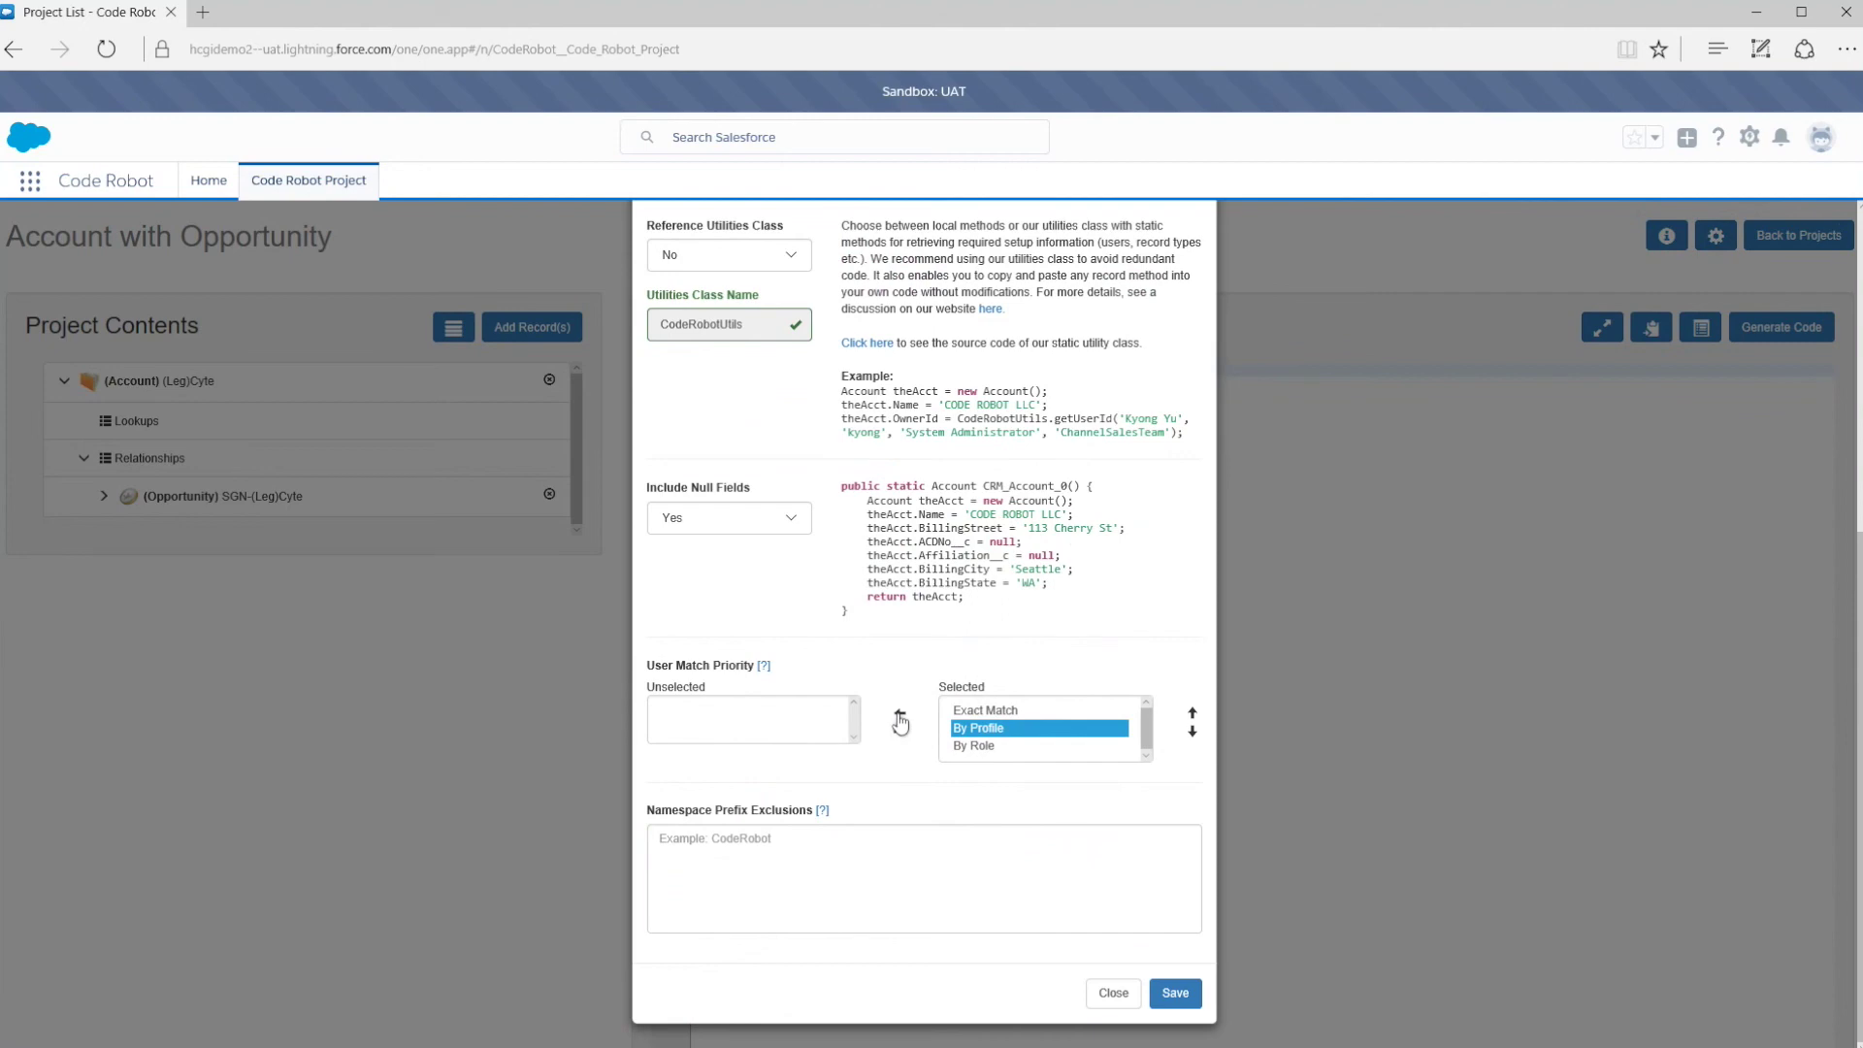
click(900, 714)
click(972, 730)
click(901, 713)
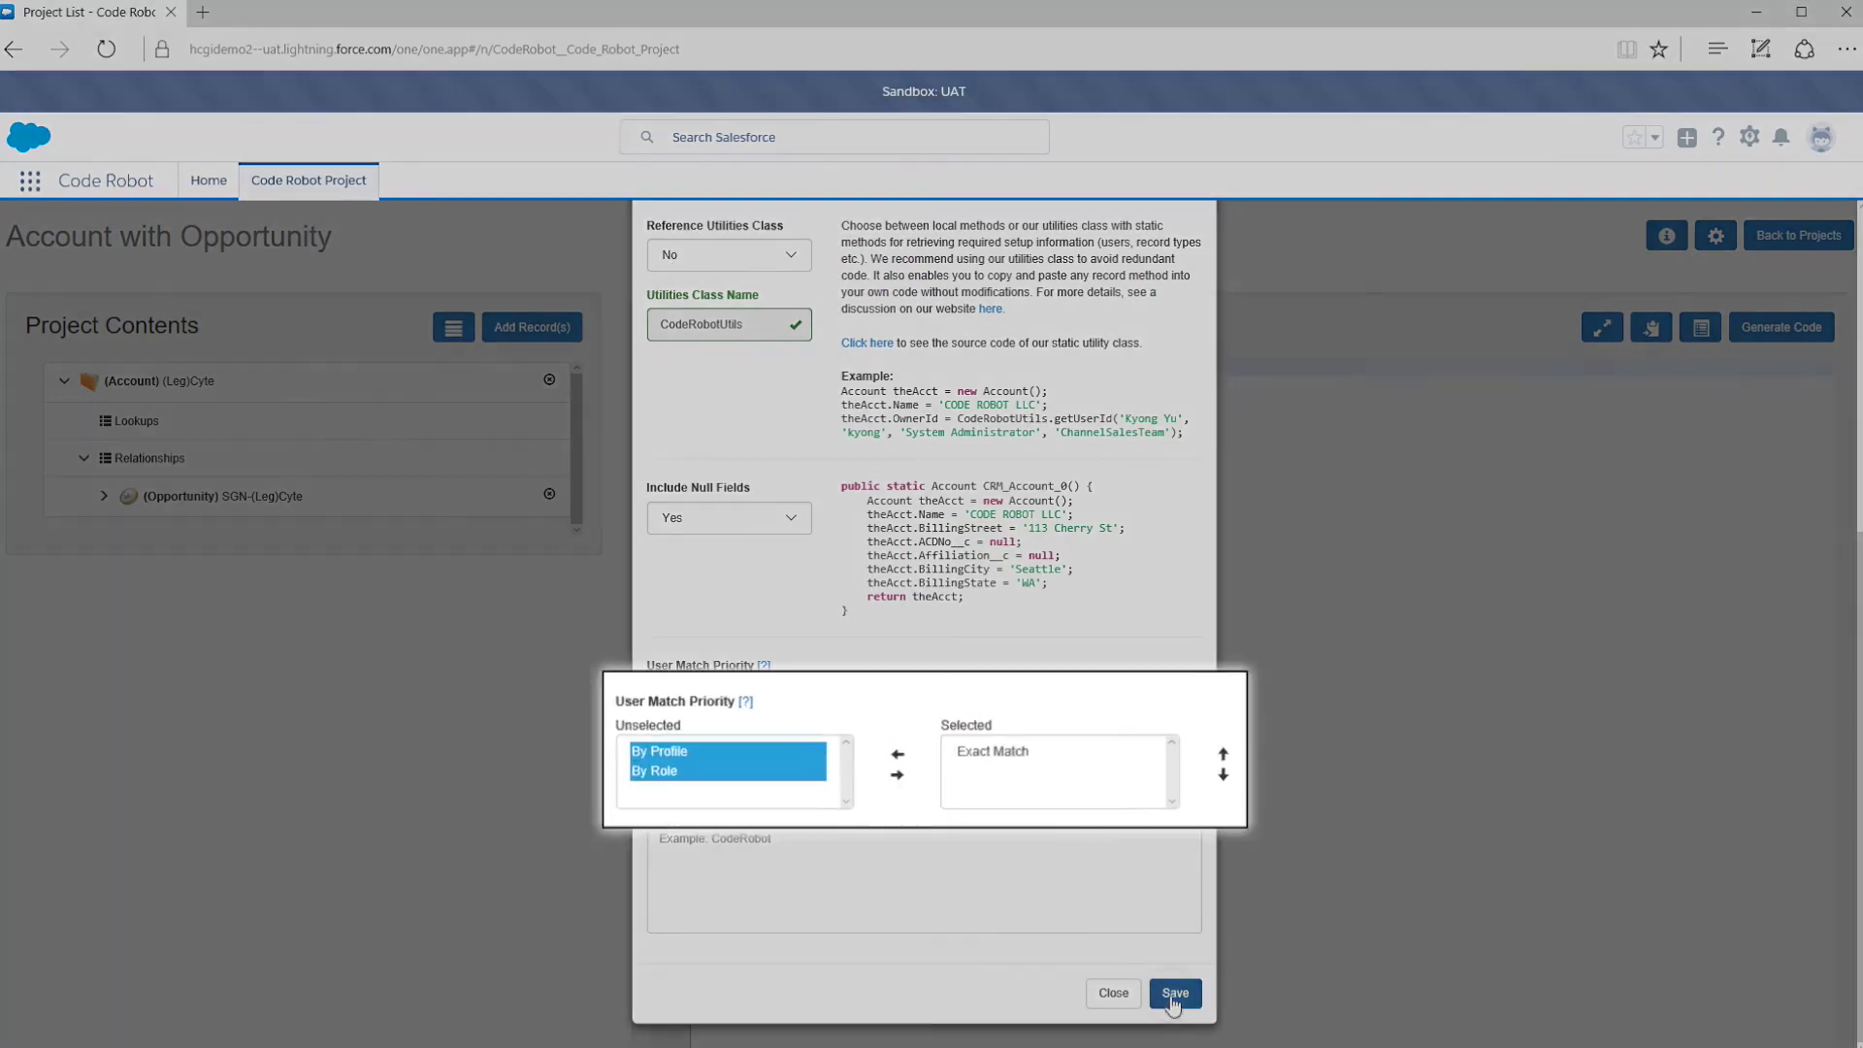
click(1174, 993)
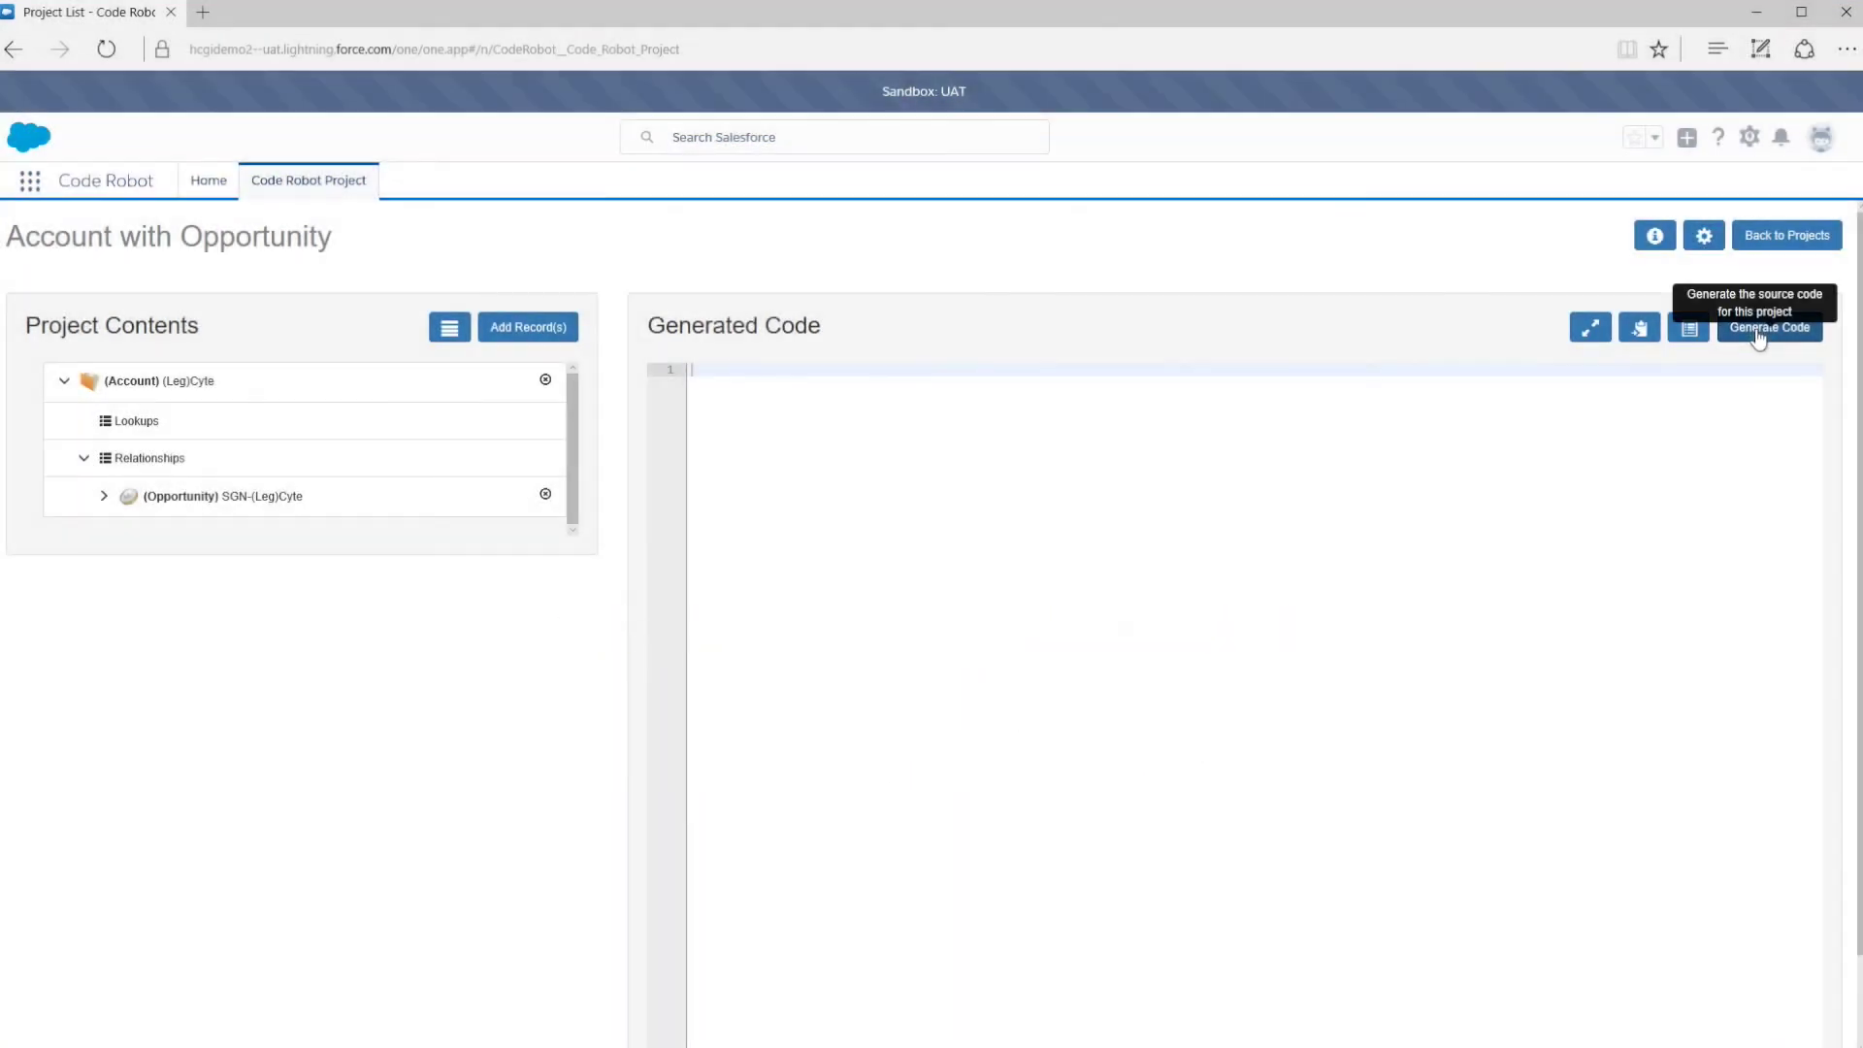
Step: Generate the code with only Exact Match selected and examine its getUserId user retrieval method
click(1758, 332)
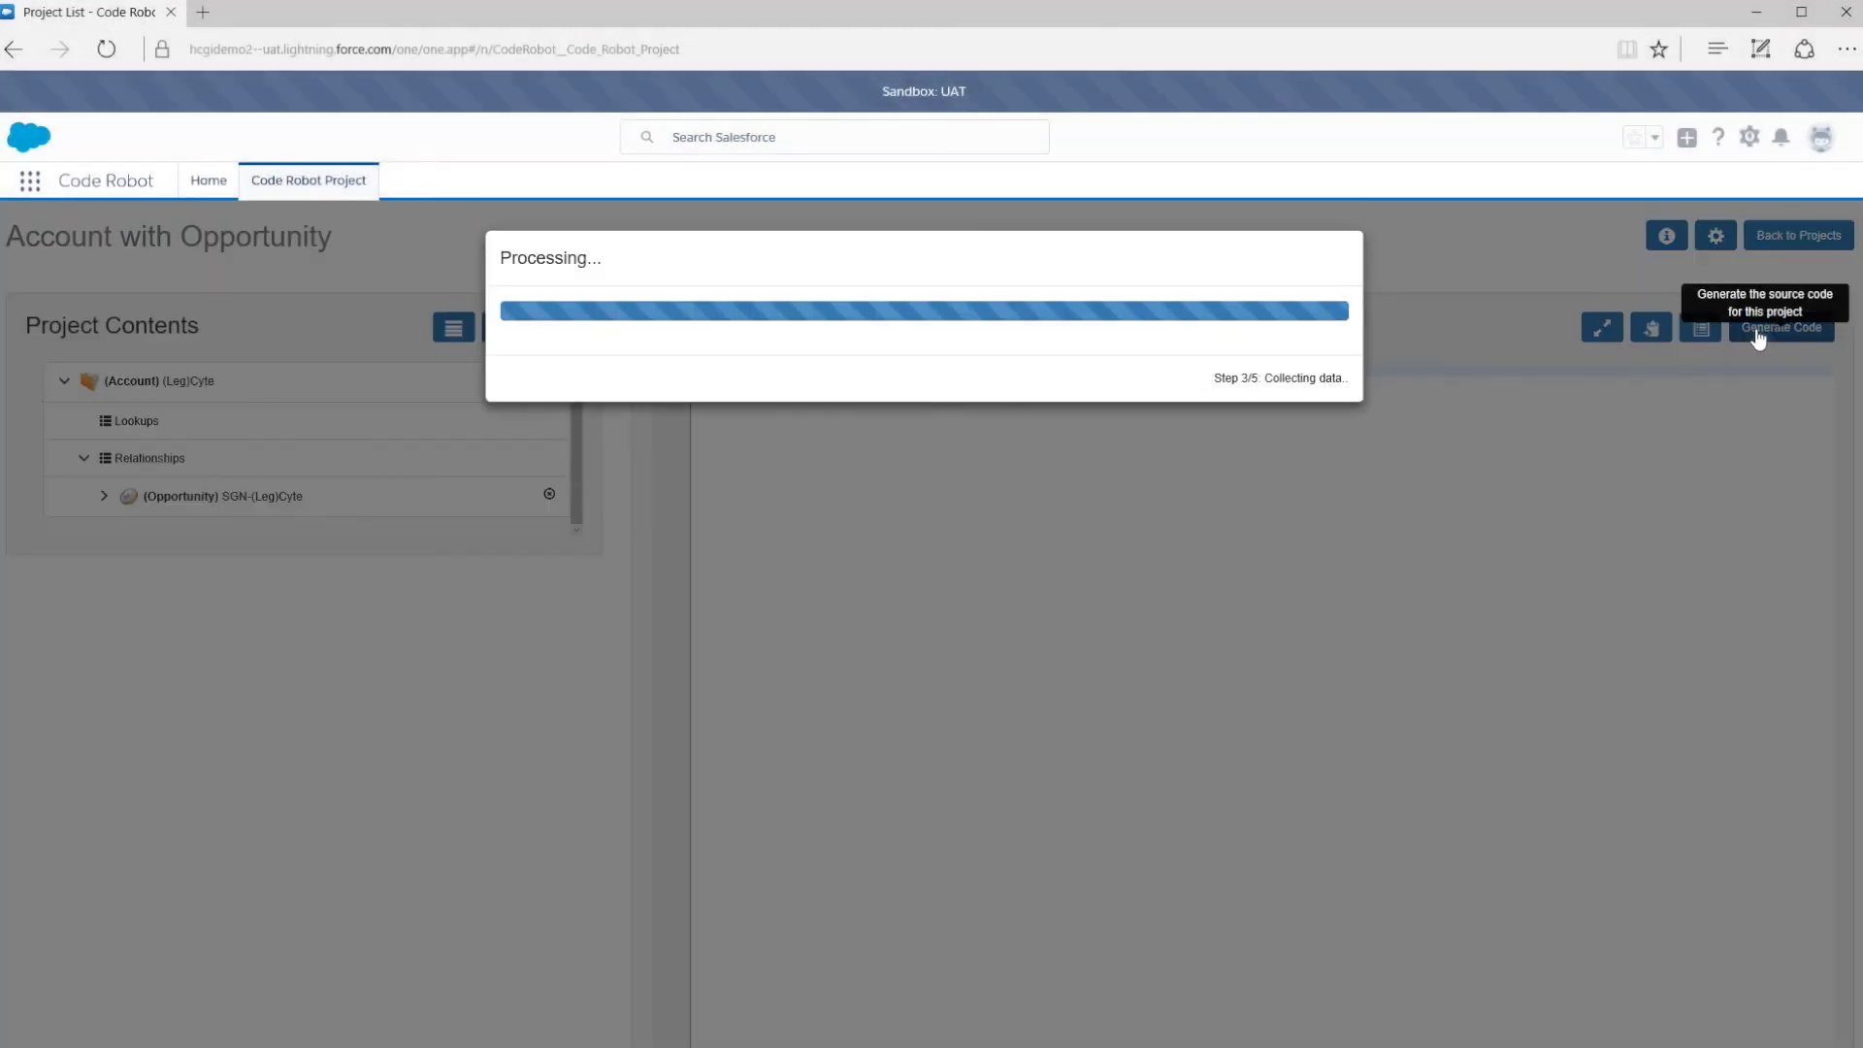
scroll(1167, 534, down, 20)
scroll(1165, 617, down, 12)
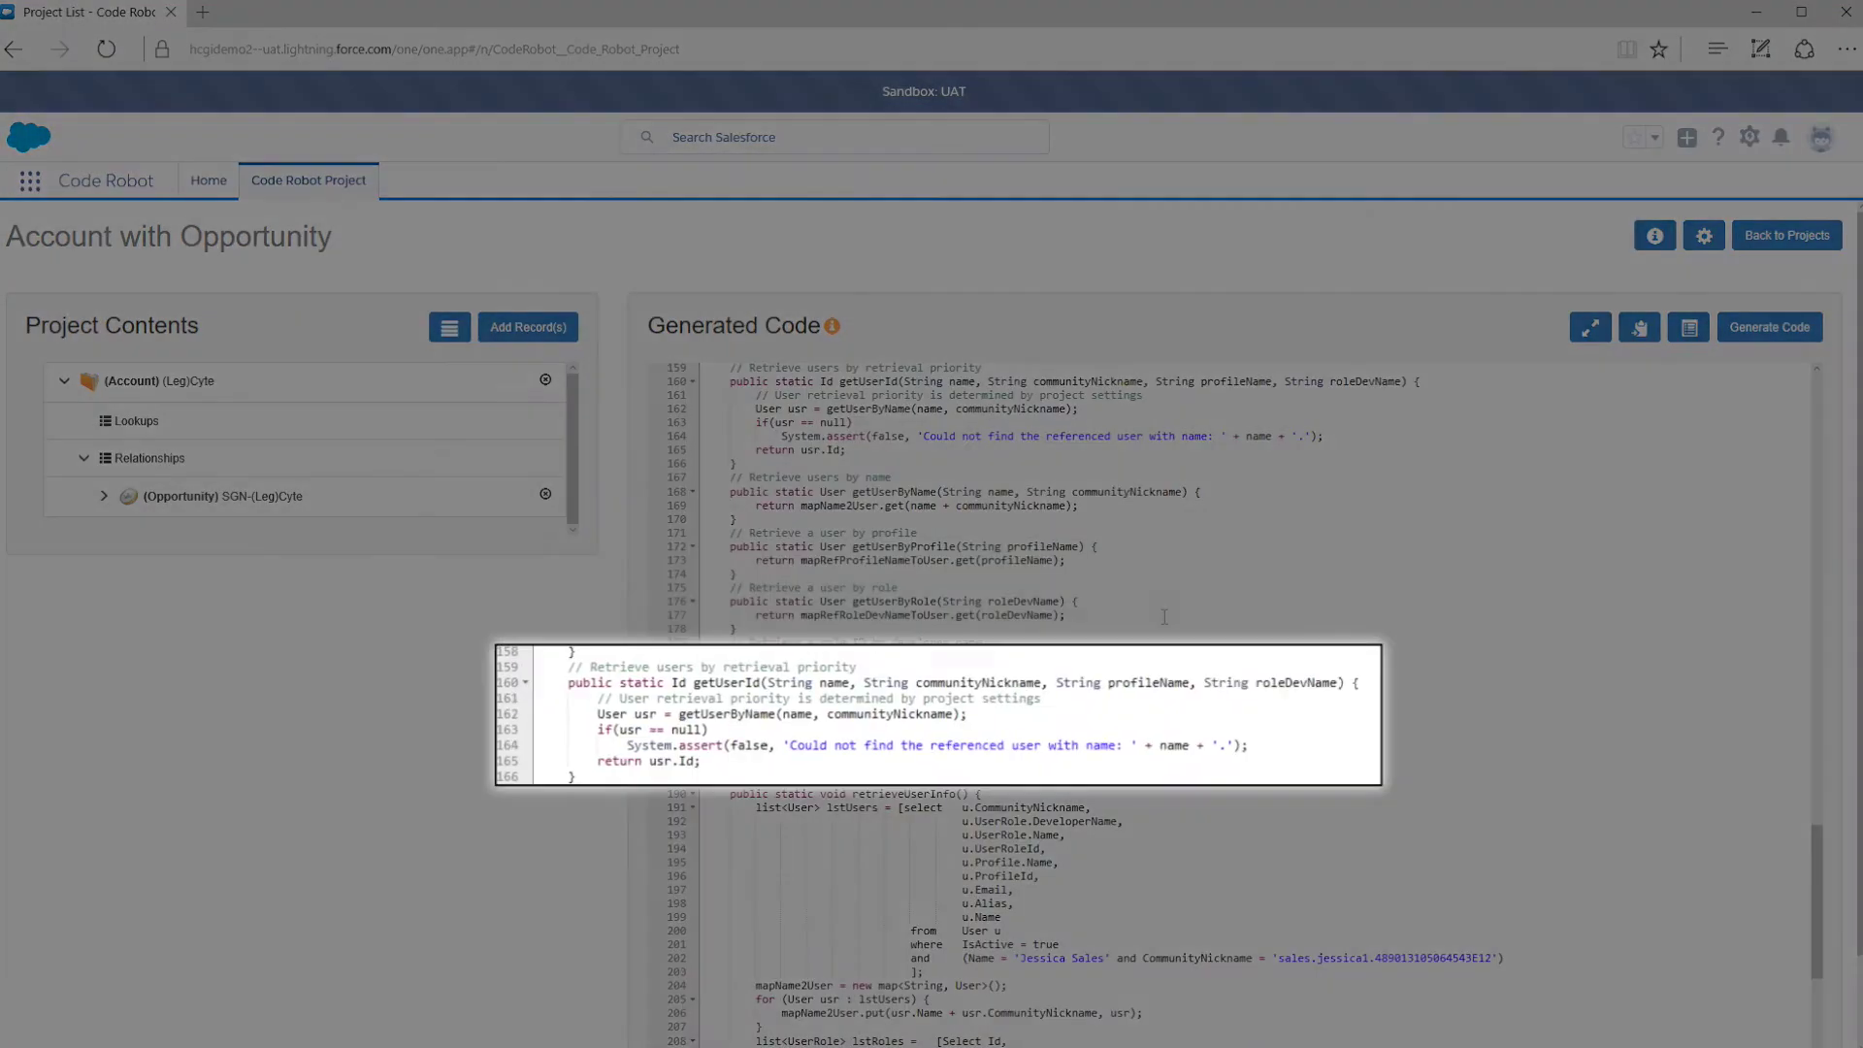
scroll(1165, 617, down, 1)
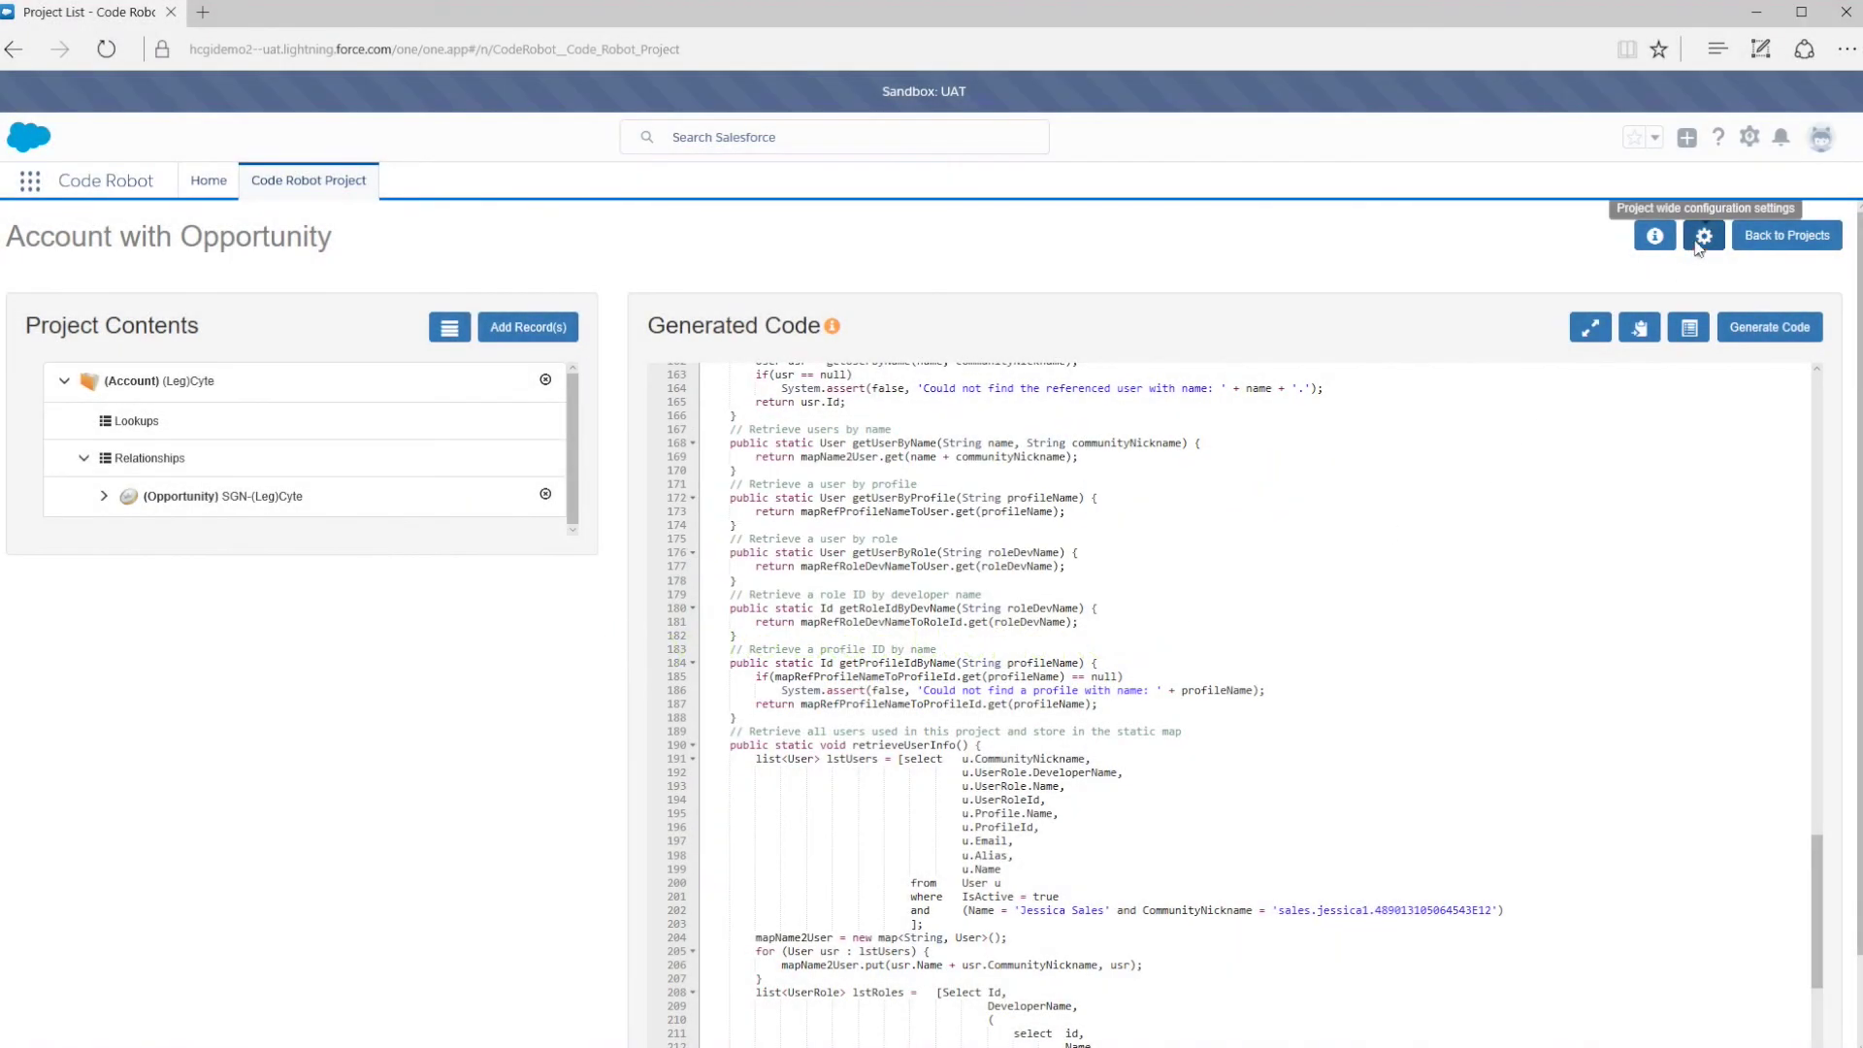
Step: Restore the User Match Priority options in the order Exact Match, By Role, By Profile and save the configuration
click(1698, 236)
scroll(777, 747, down, 7)
click(901, 732)
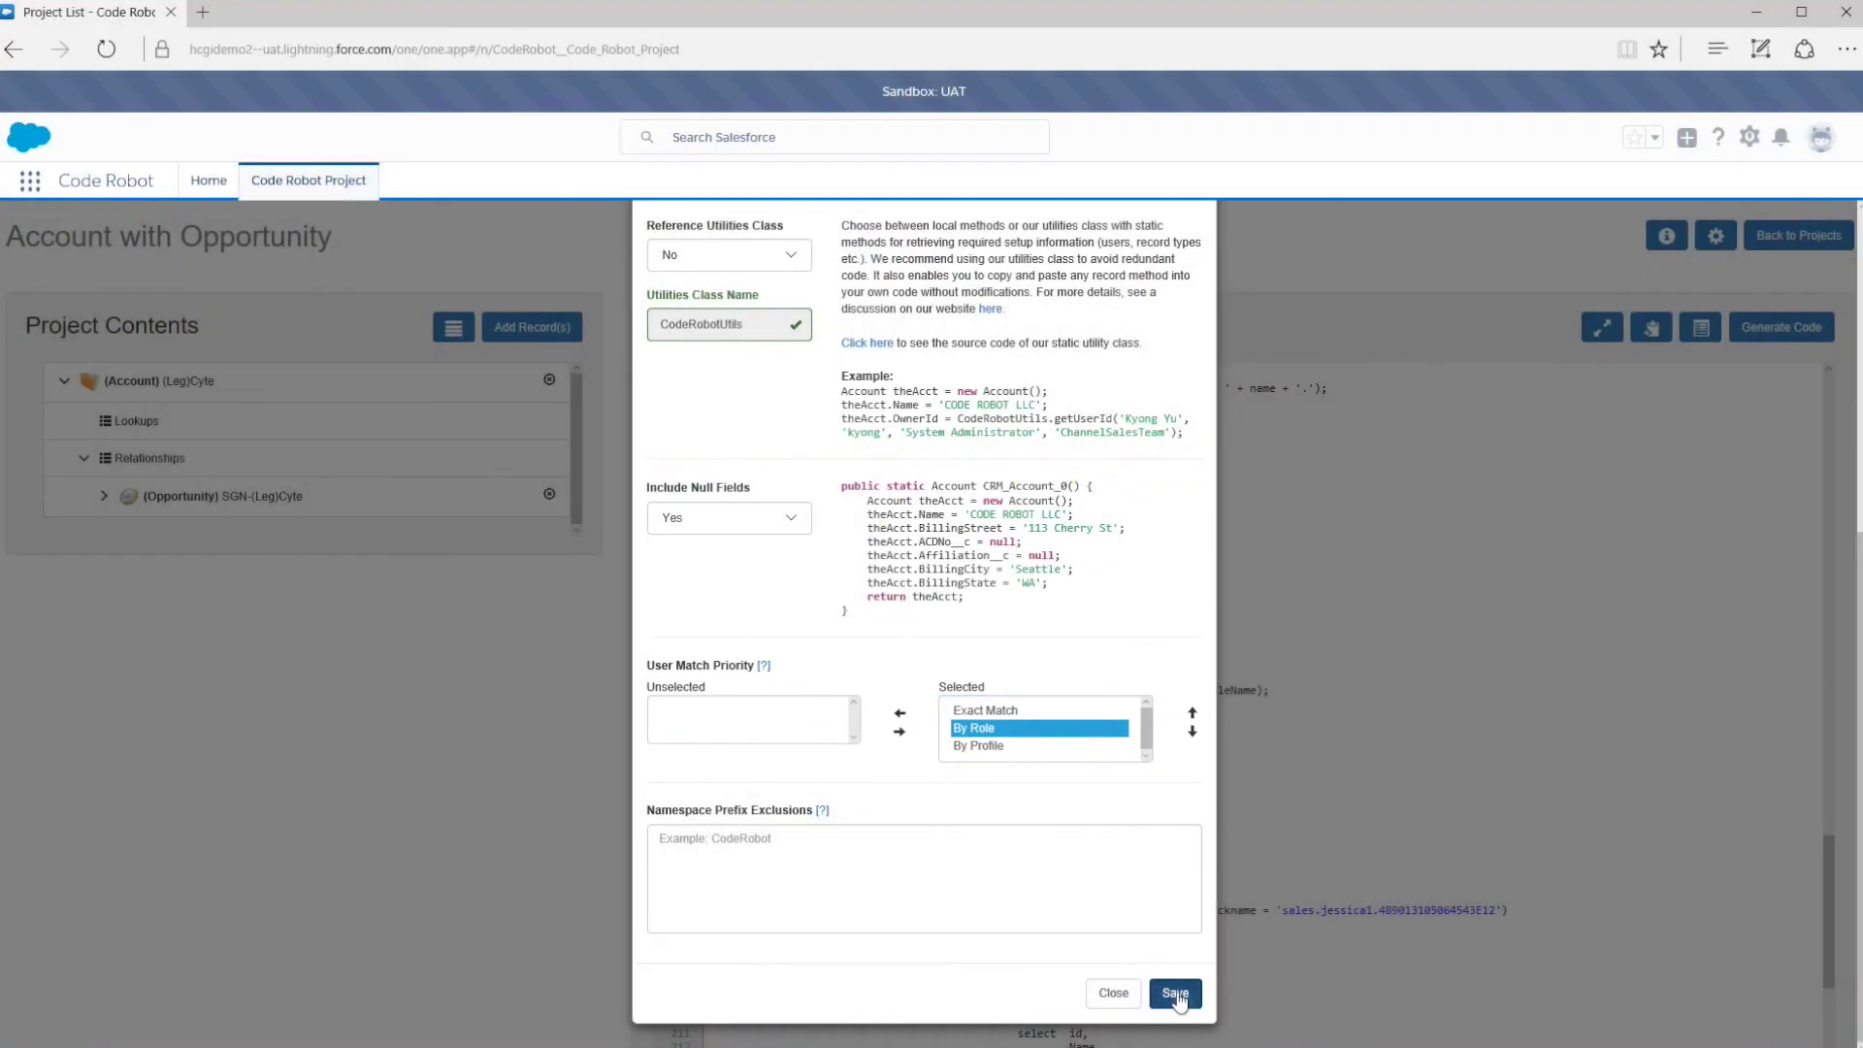
click(1175, 993)
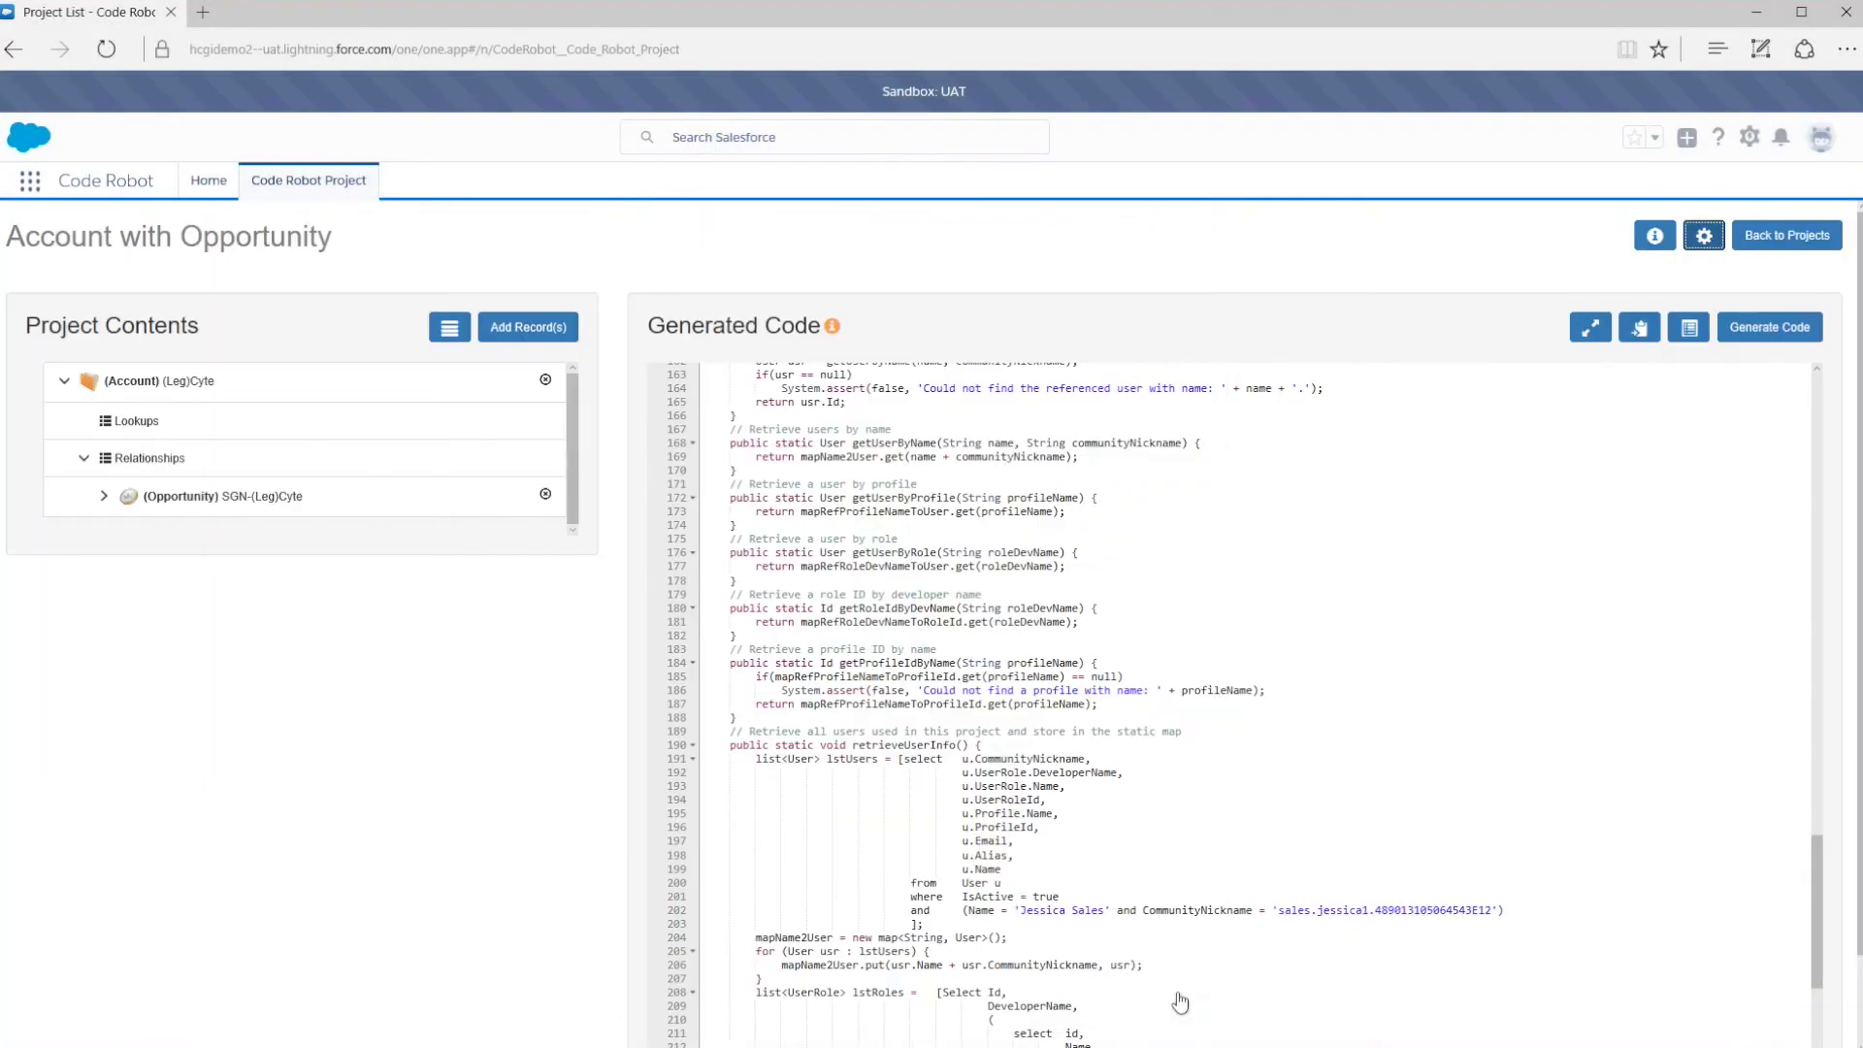
Step: Regenerate the code and examine the order of user lookups by name, role and profile in getUserId
click(1769, 327)
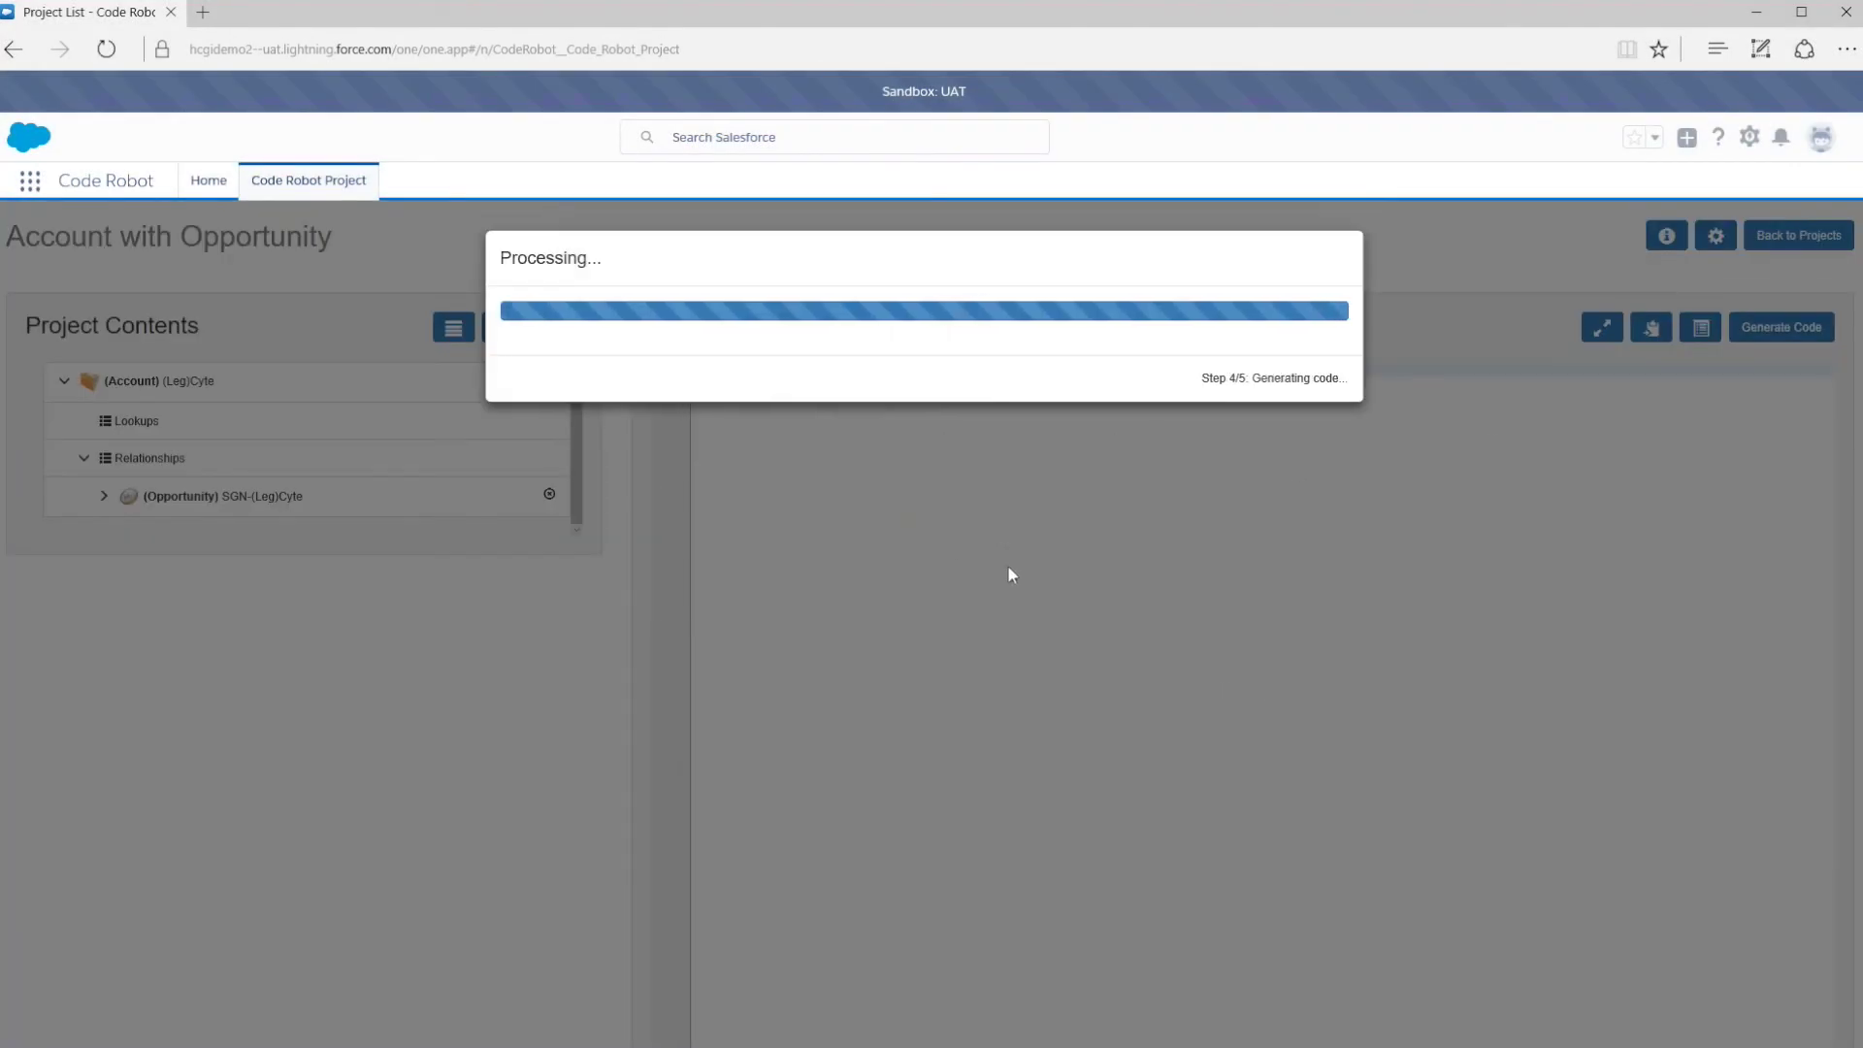
scroll(1009, 574, down, 6)
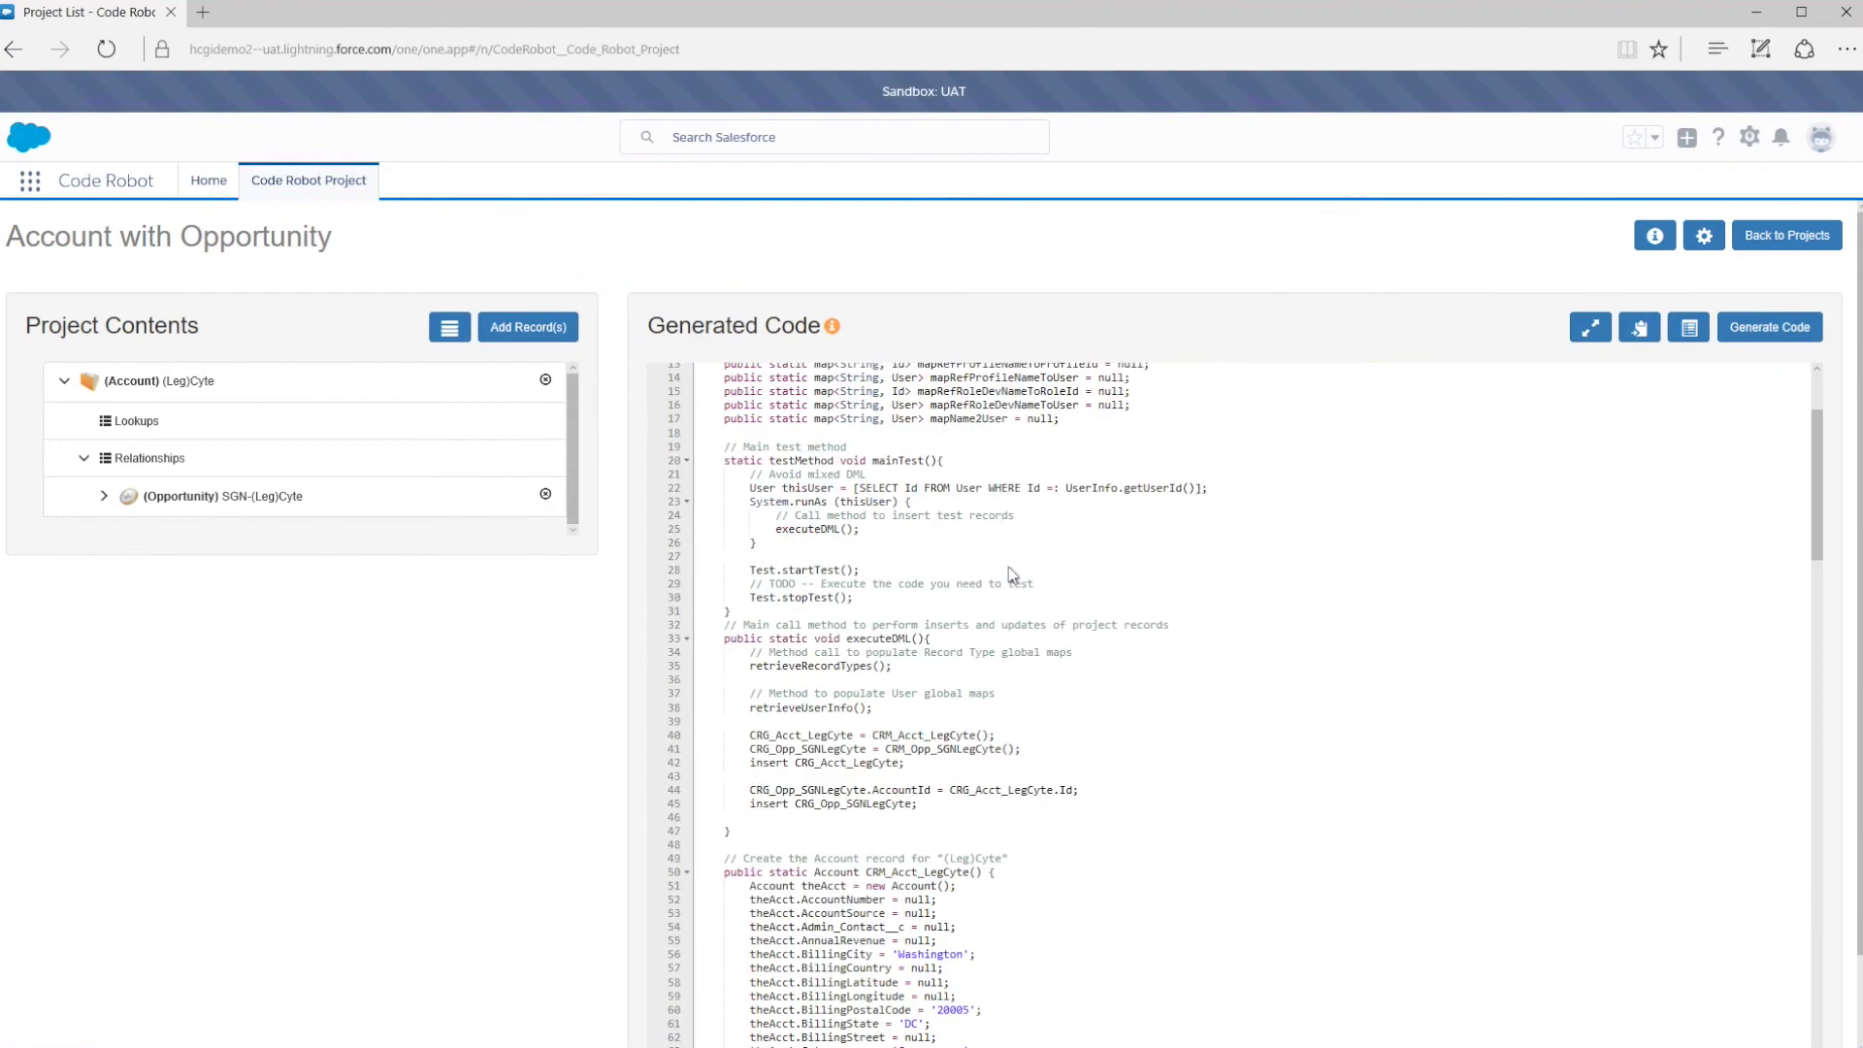
scroll(1009, 574, down, 14)
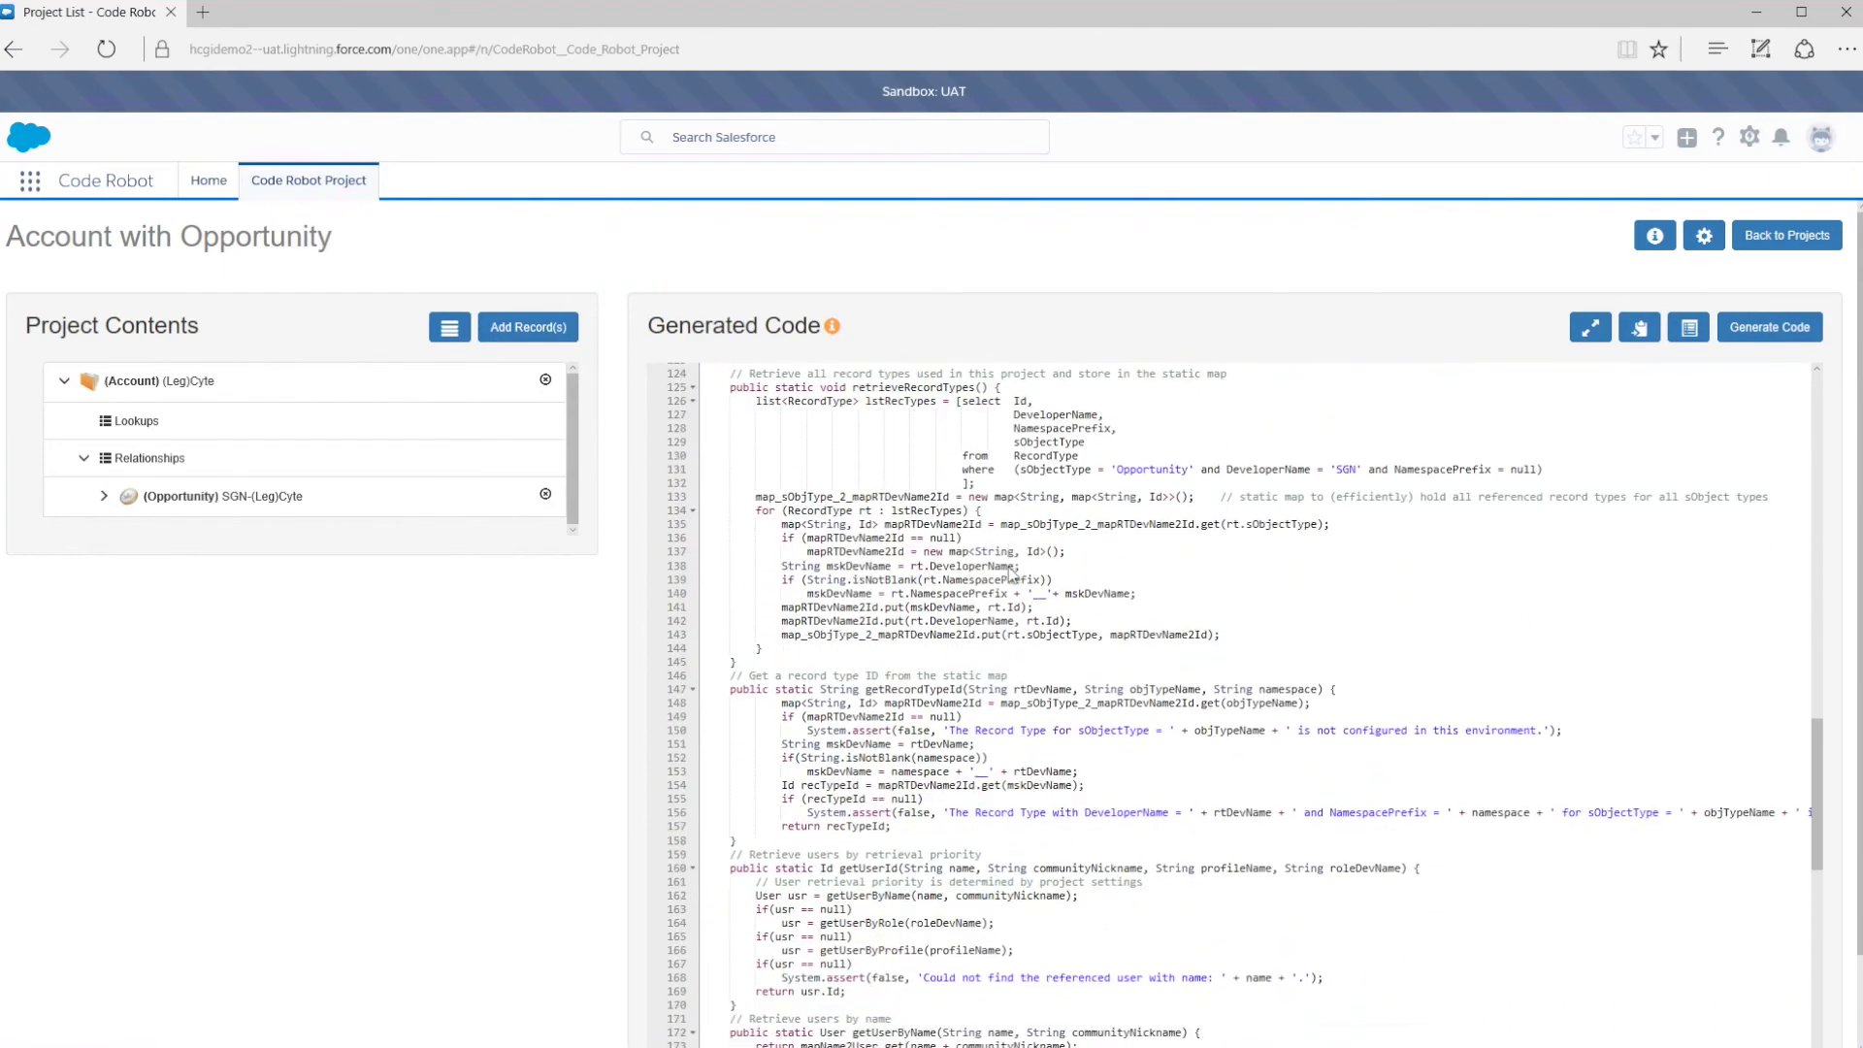
scroll(1010, 572, down, 5)
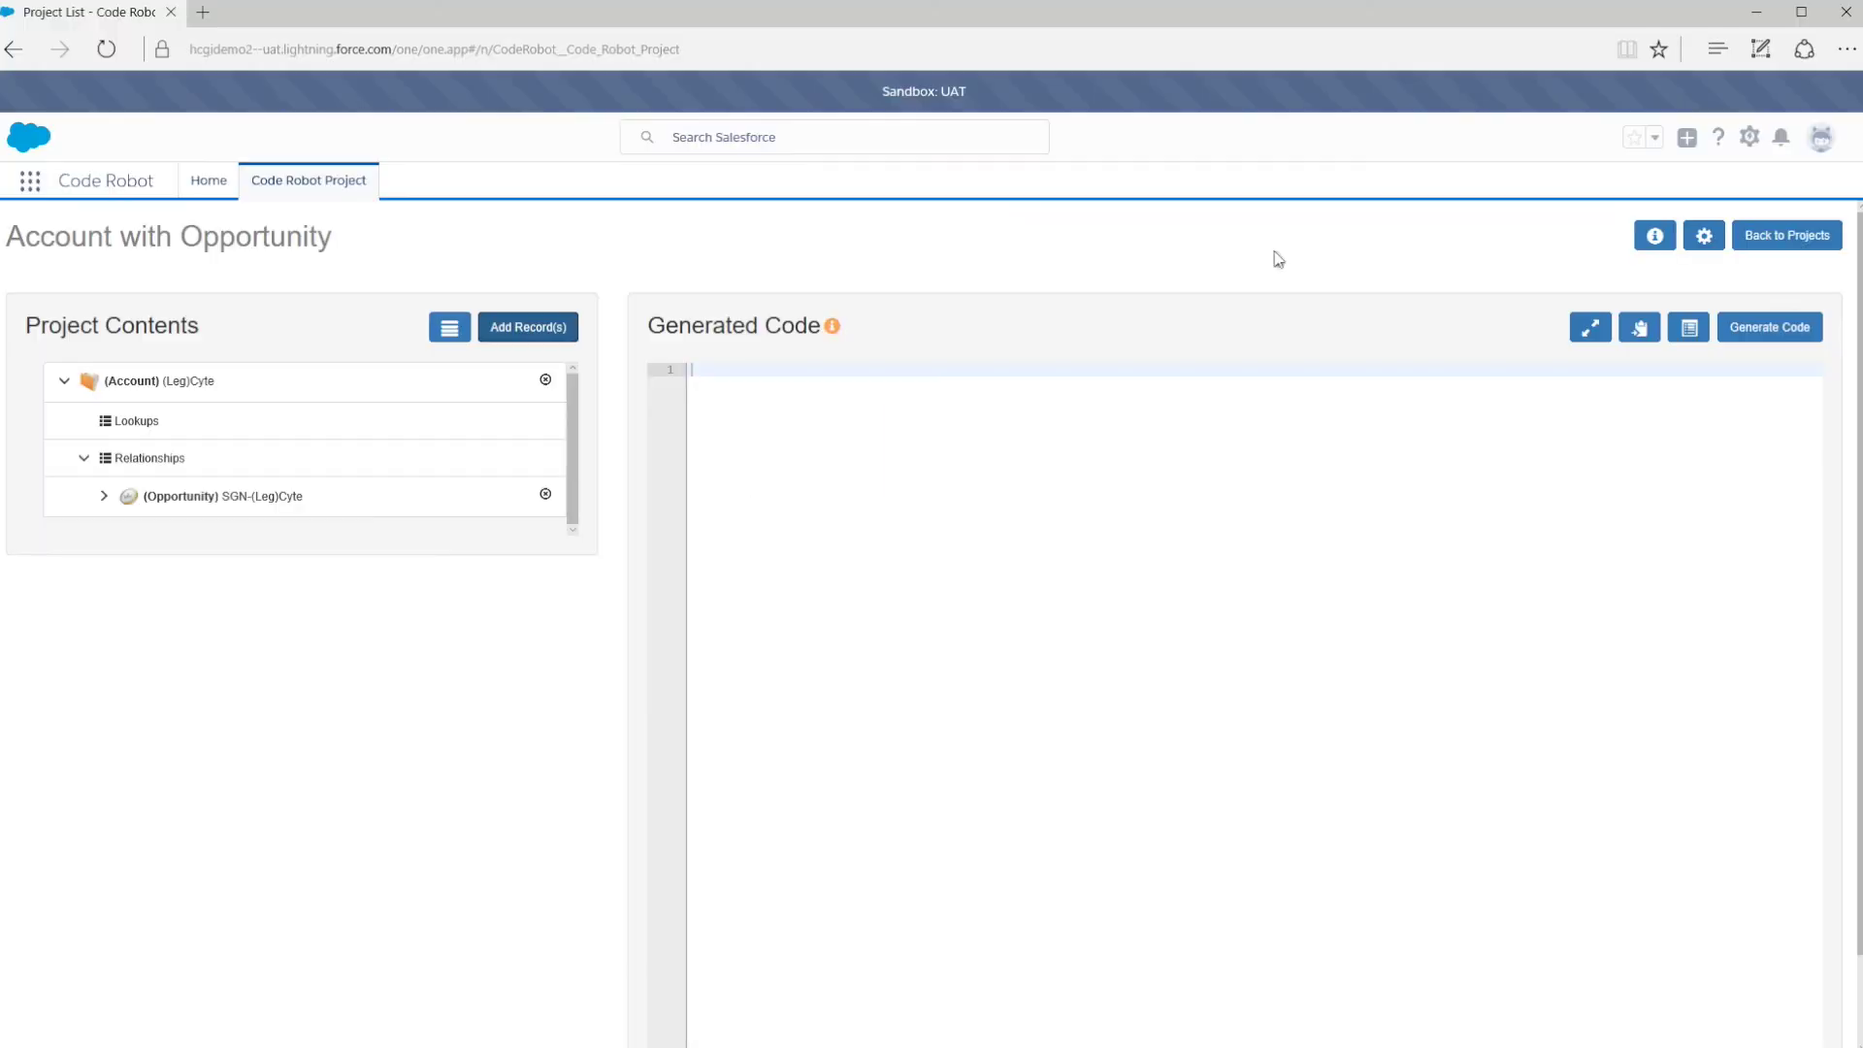
Step: Save the project-wide configuration with Namespace Prefix Exclusions left empty
click(1710, 242)
scroll(1065, 628, down, 3)
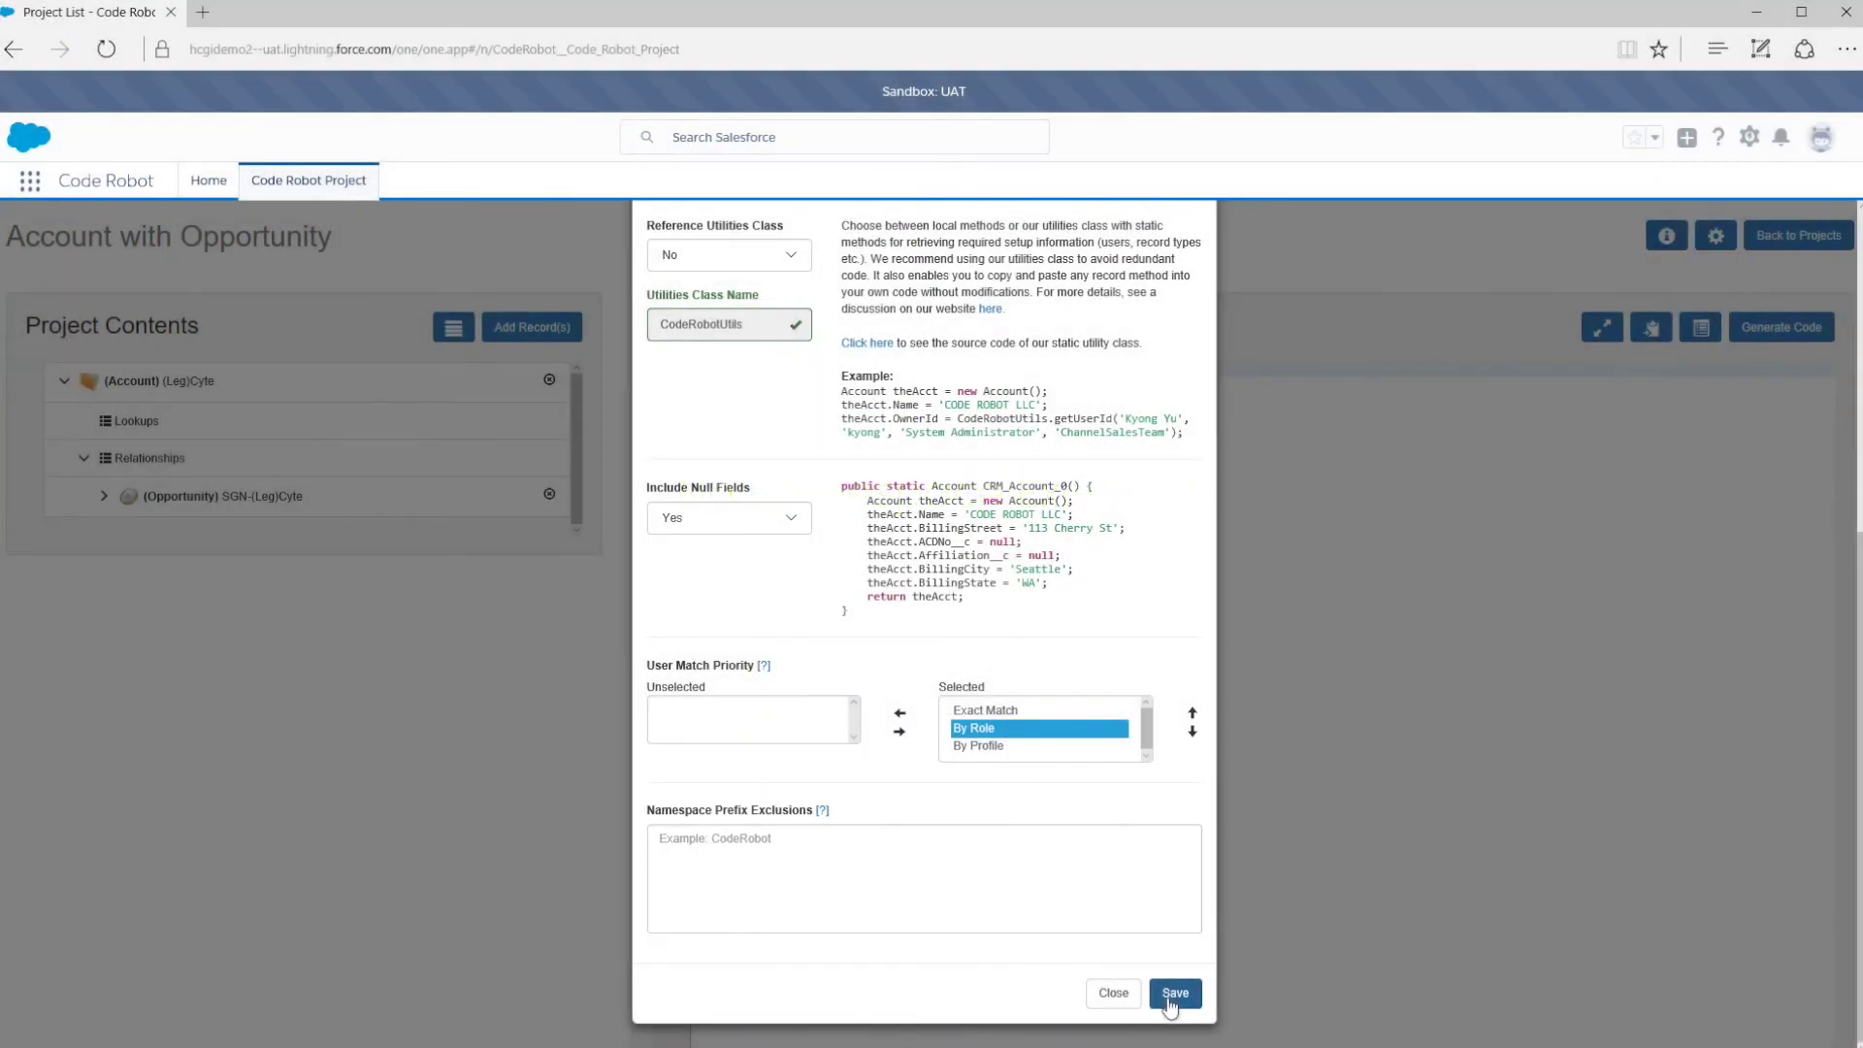
click(1174, 993)
Step: Examine the objects offered for adding new records to the project and close the list
click(528, 327)
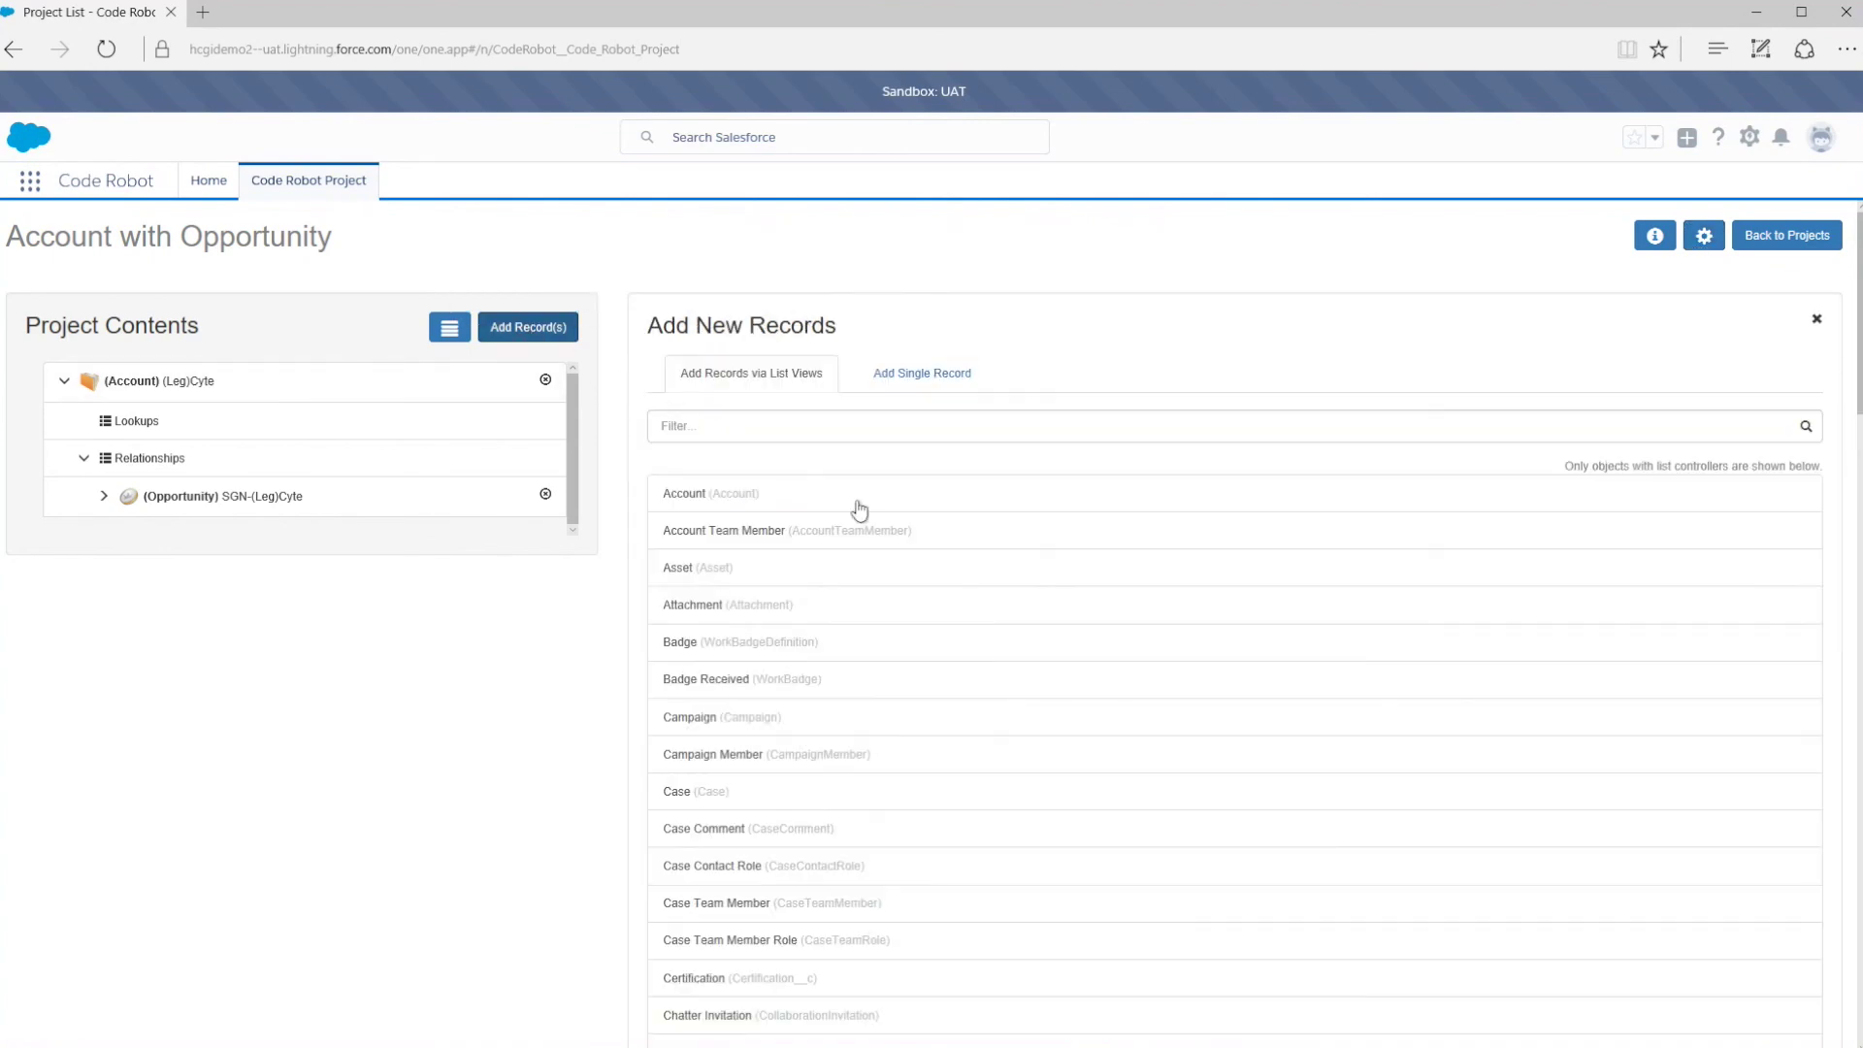
scroll(1036, 624, down, 10)
scroll(1232, 621, up, 1)
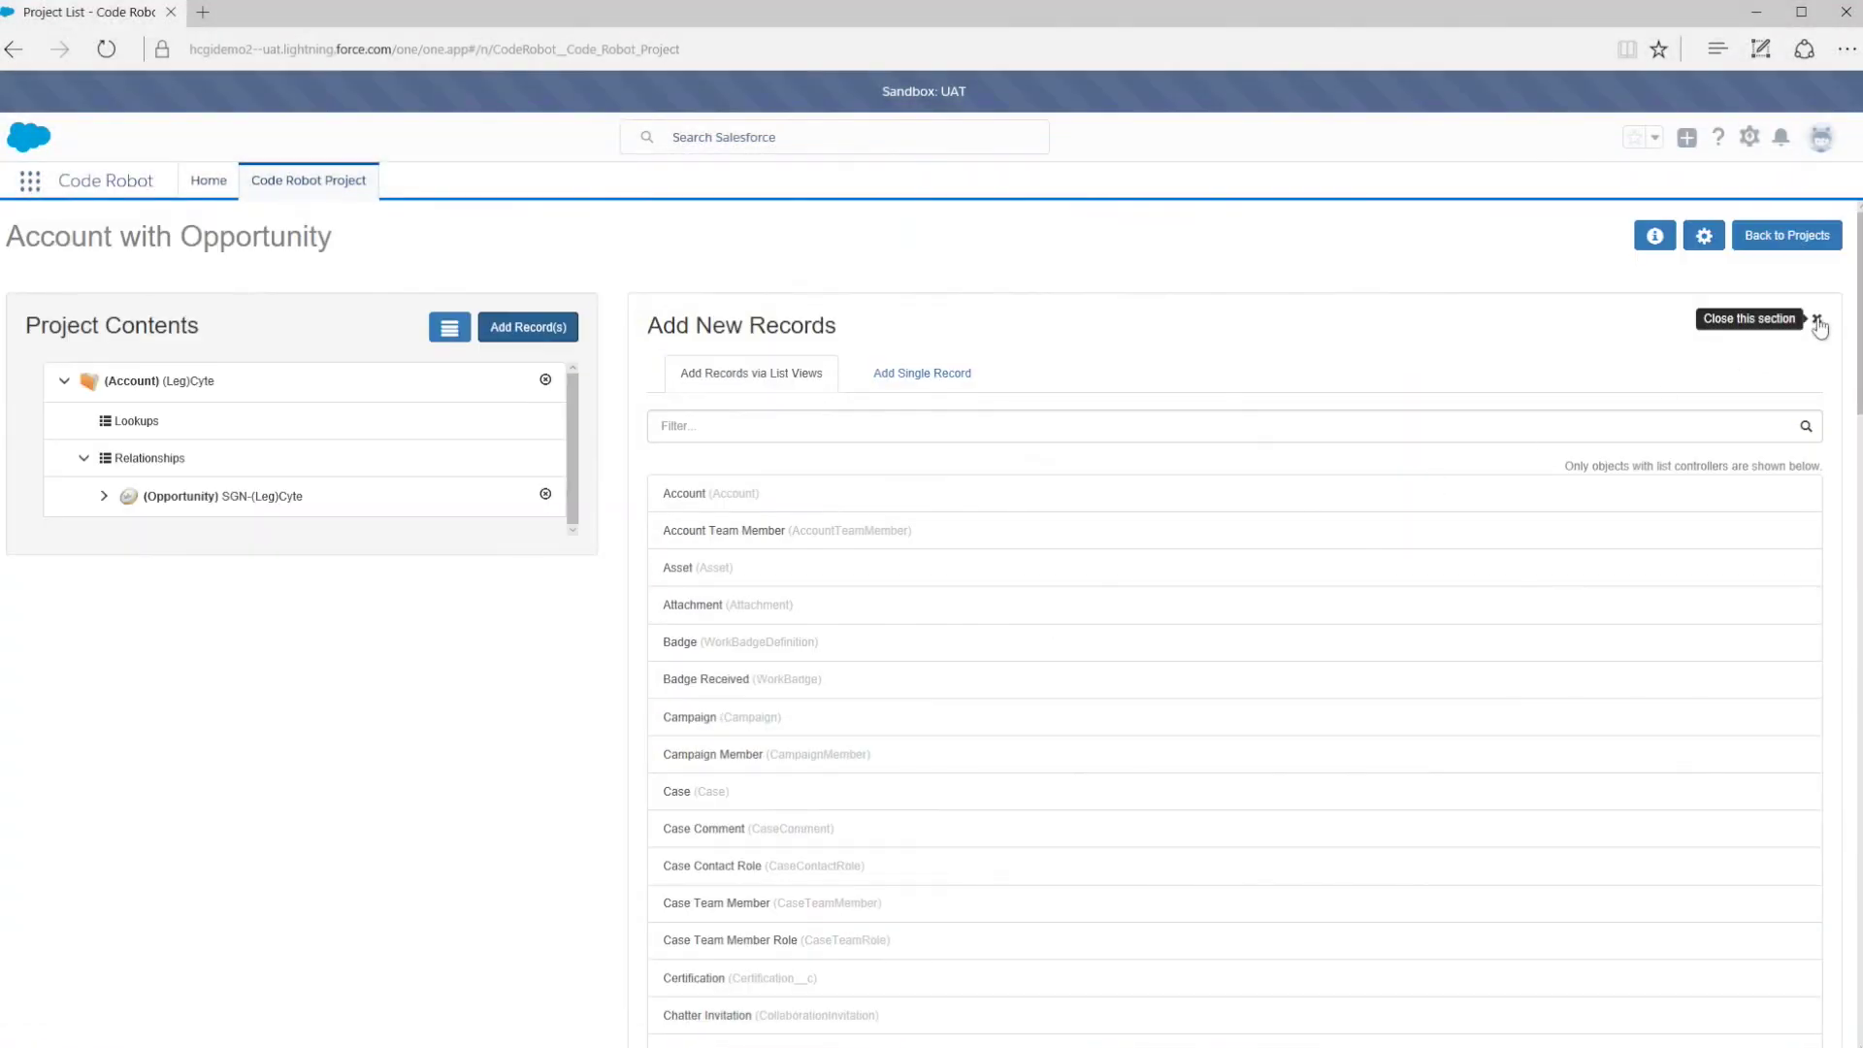
click(1819, 323)
Step: Add HCGIFI to the Namespace Prefix Exclusions in the project-wide configuration and save it
click(1704, 236)
scroll(924, 582, down, 5)
click(887, 889)
text(HCGIFI)
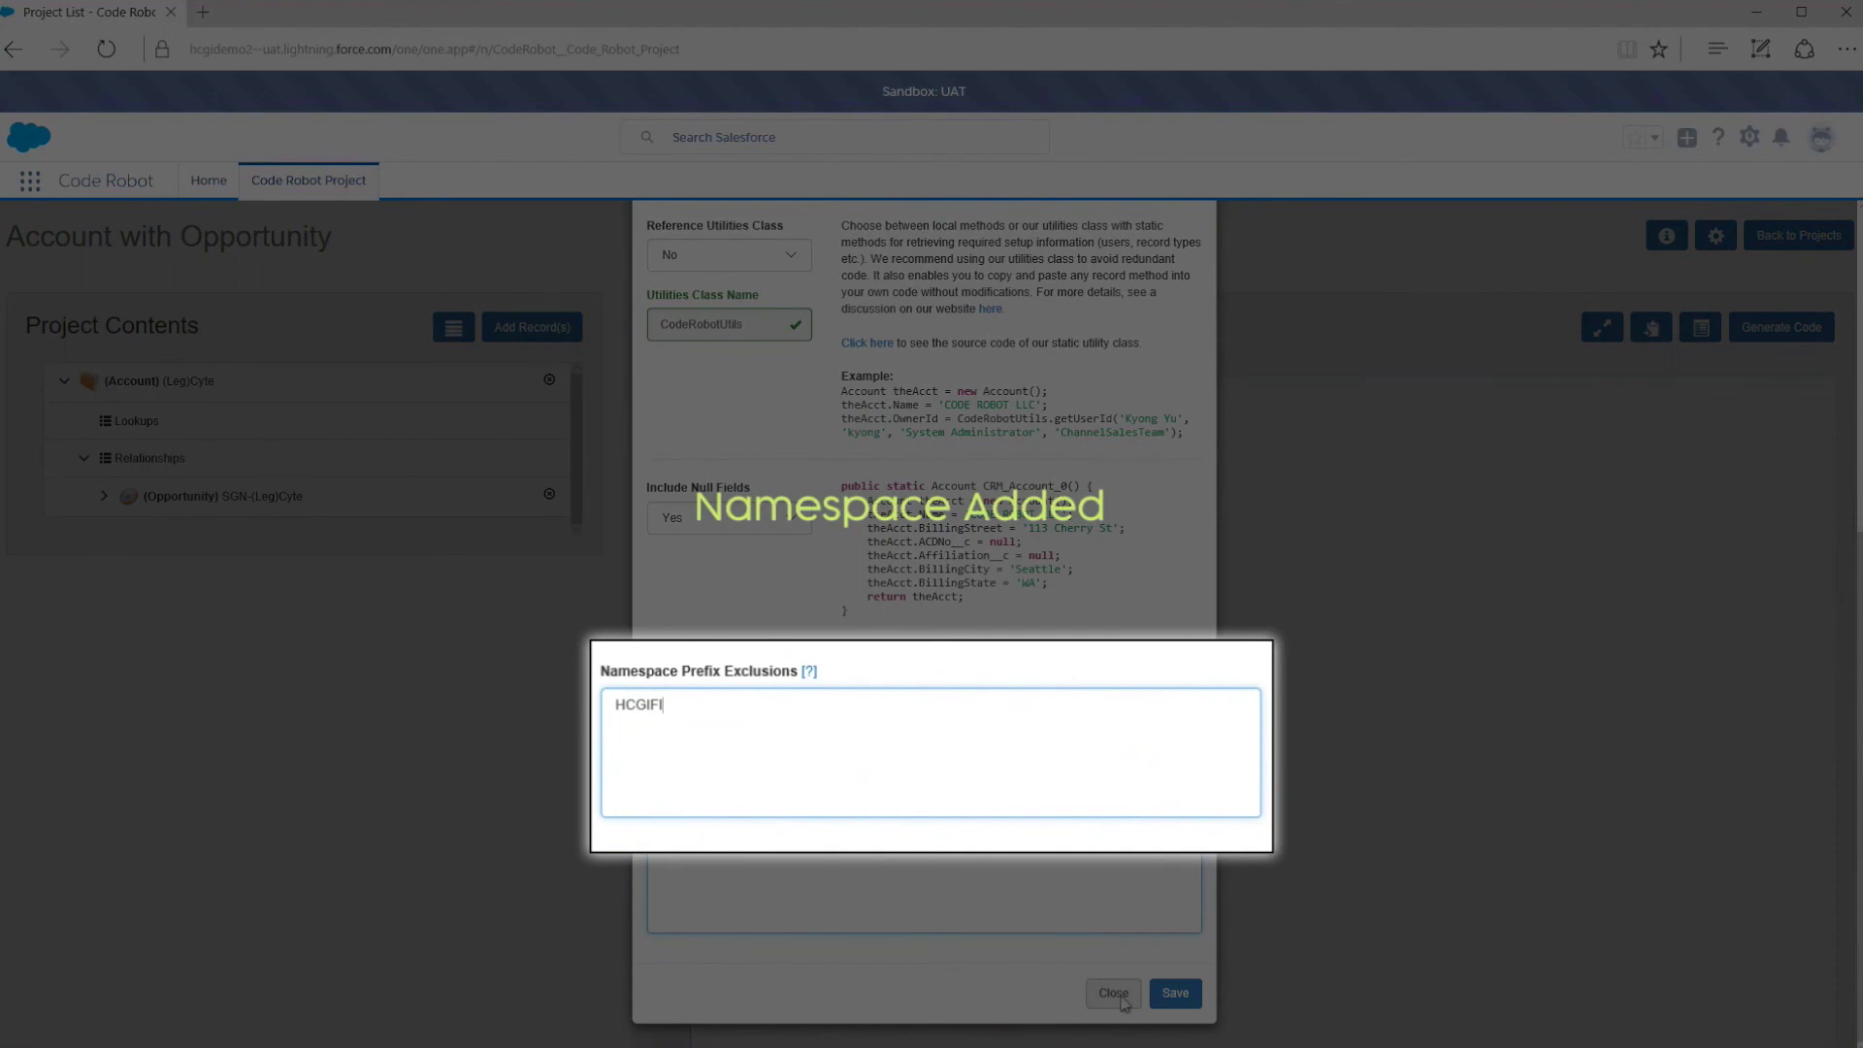
click(1174, 994)
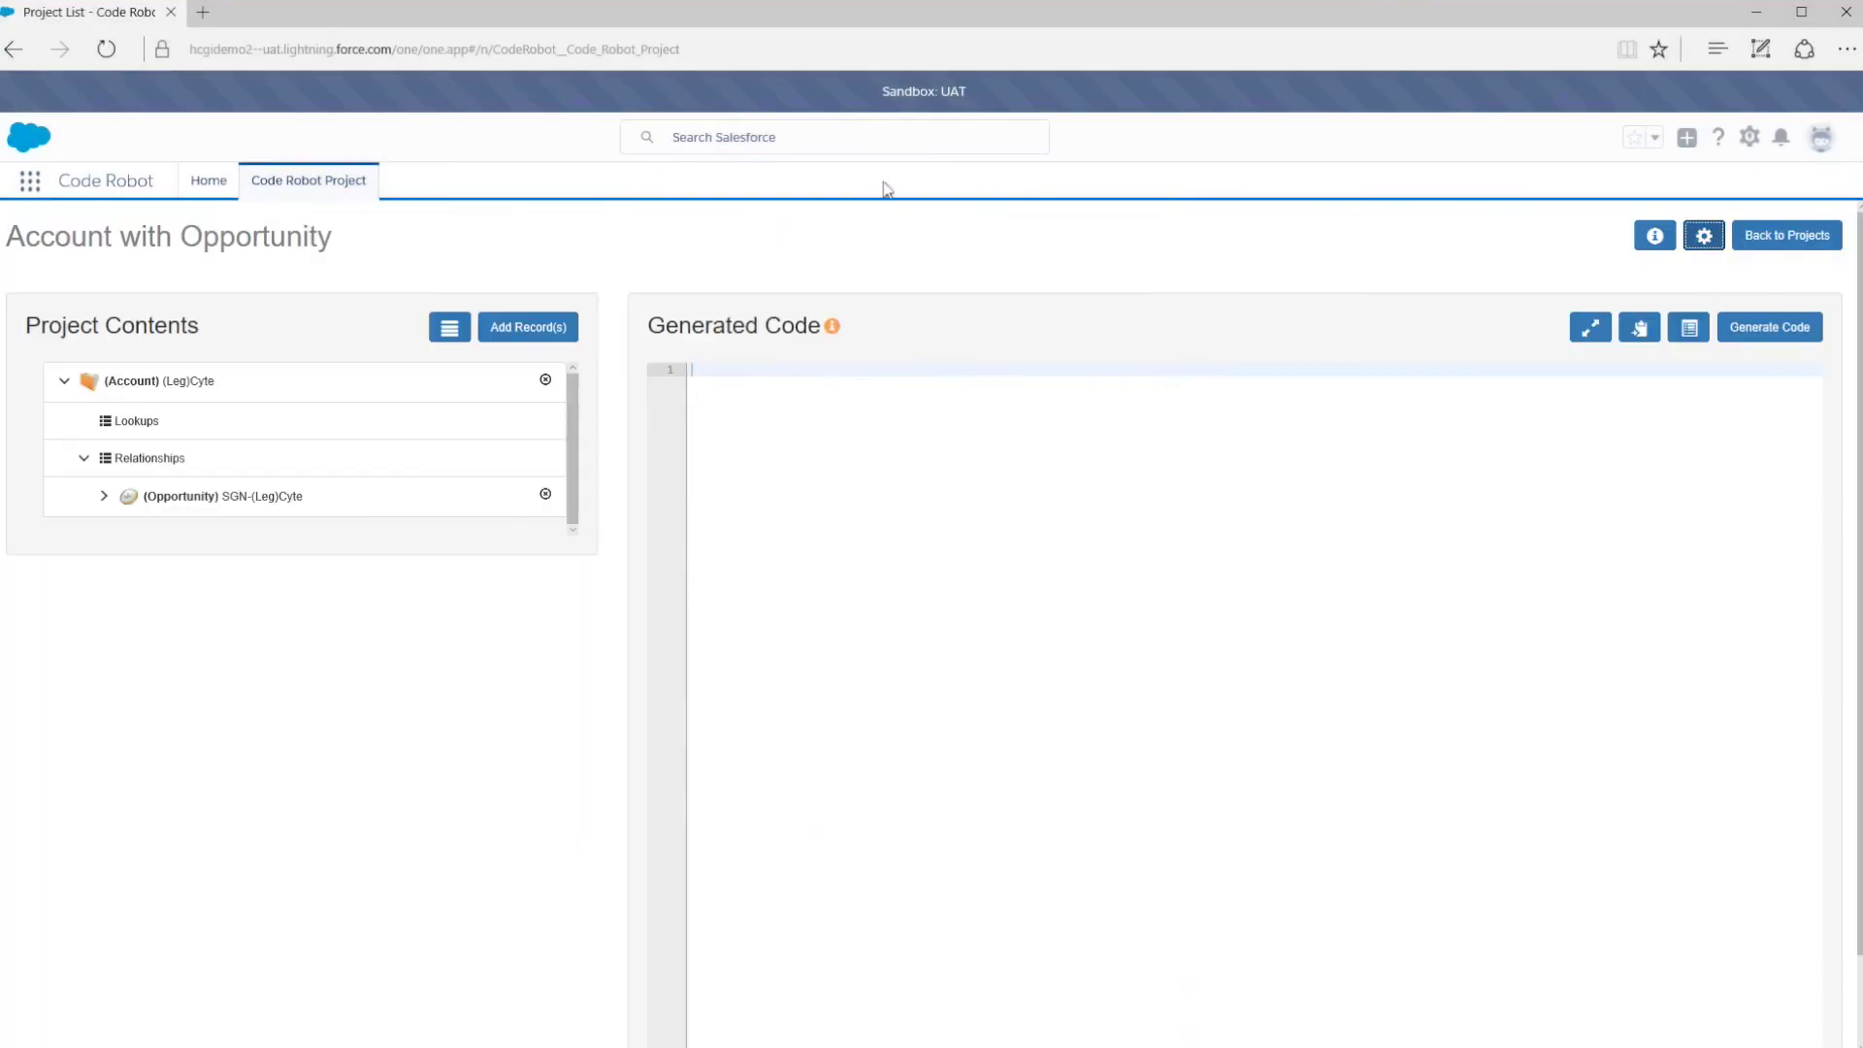
Step: Examine the objects available for adding records with the HCGIFI namespace prefix excluded
click(529, 327)
scroll(1224, 407, down, 6)
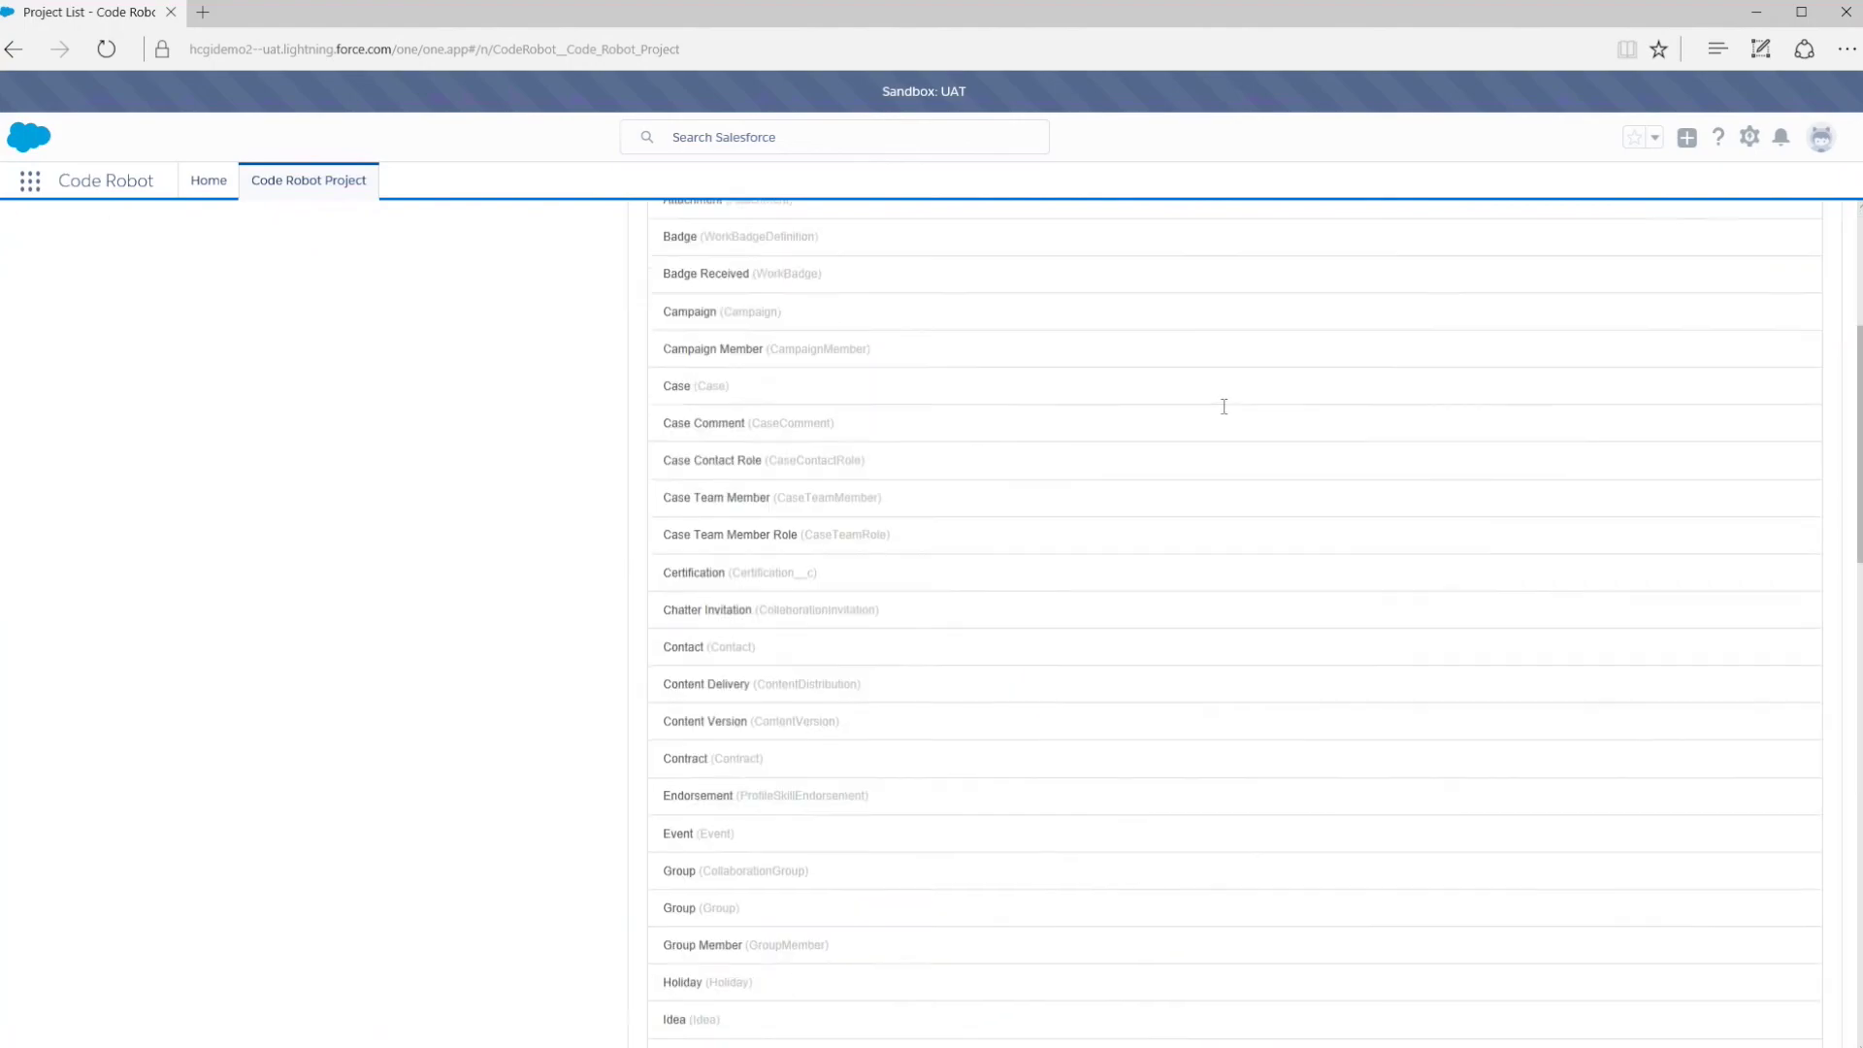
scroll(1224, 407, down, 2)
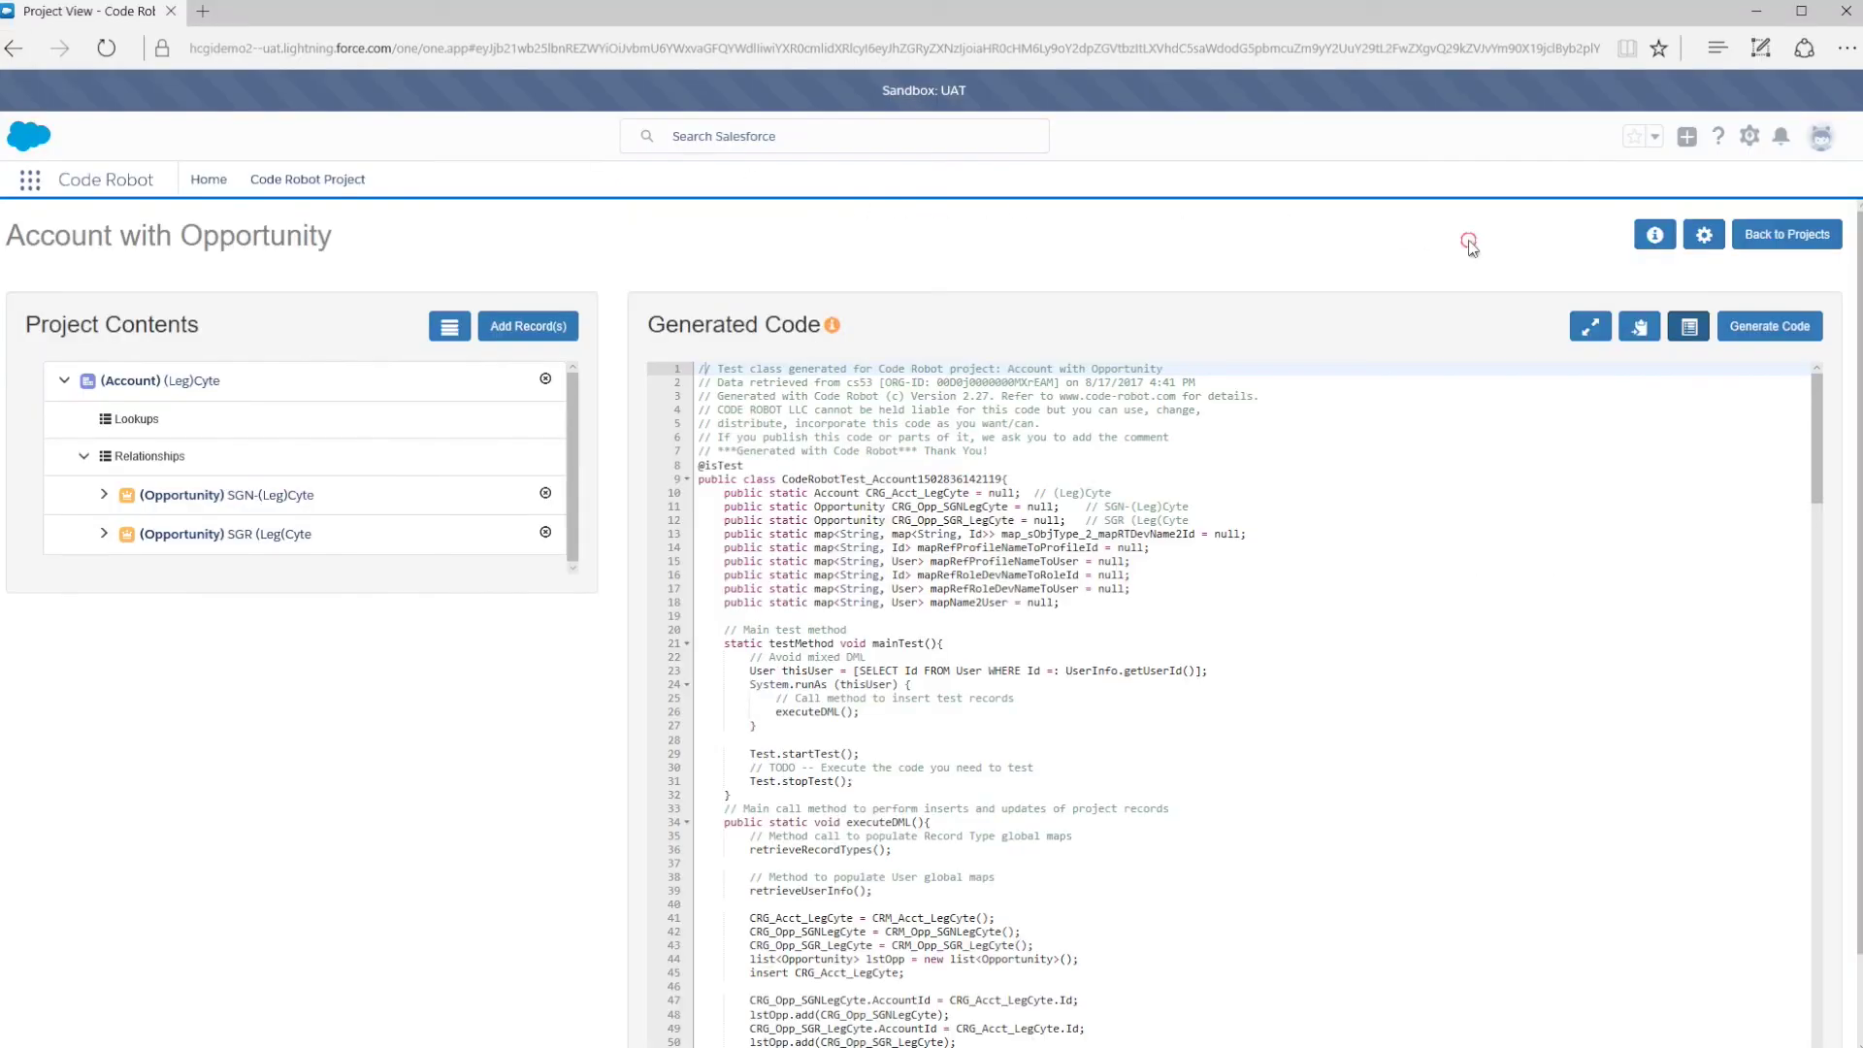
Step: Copy the generated test code into a new saved Apex class in the org and run its test
click(1640, 328)
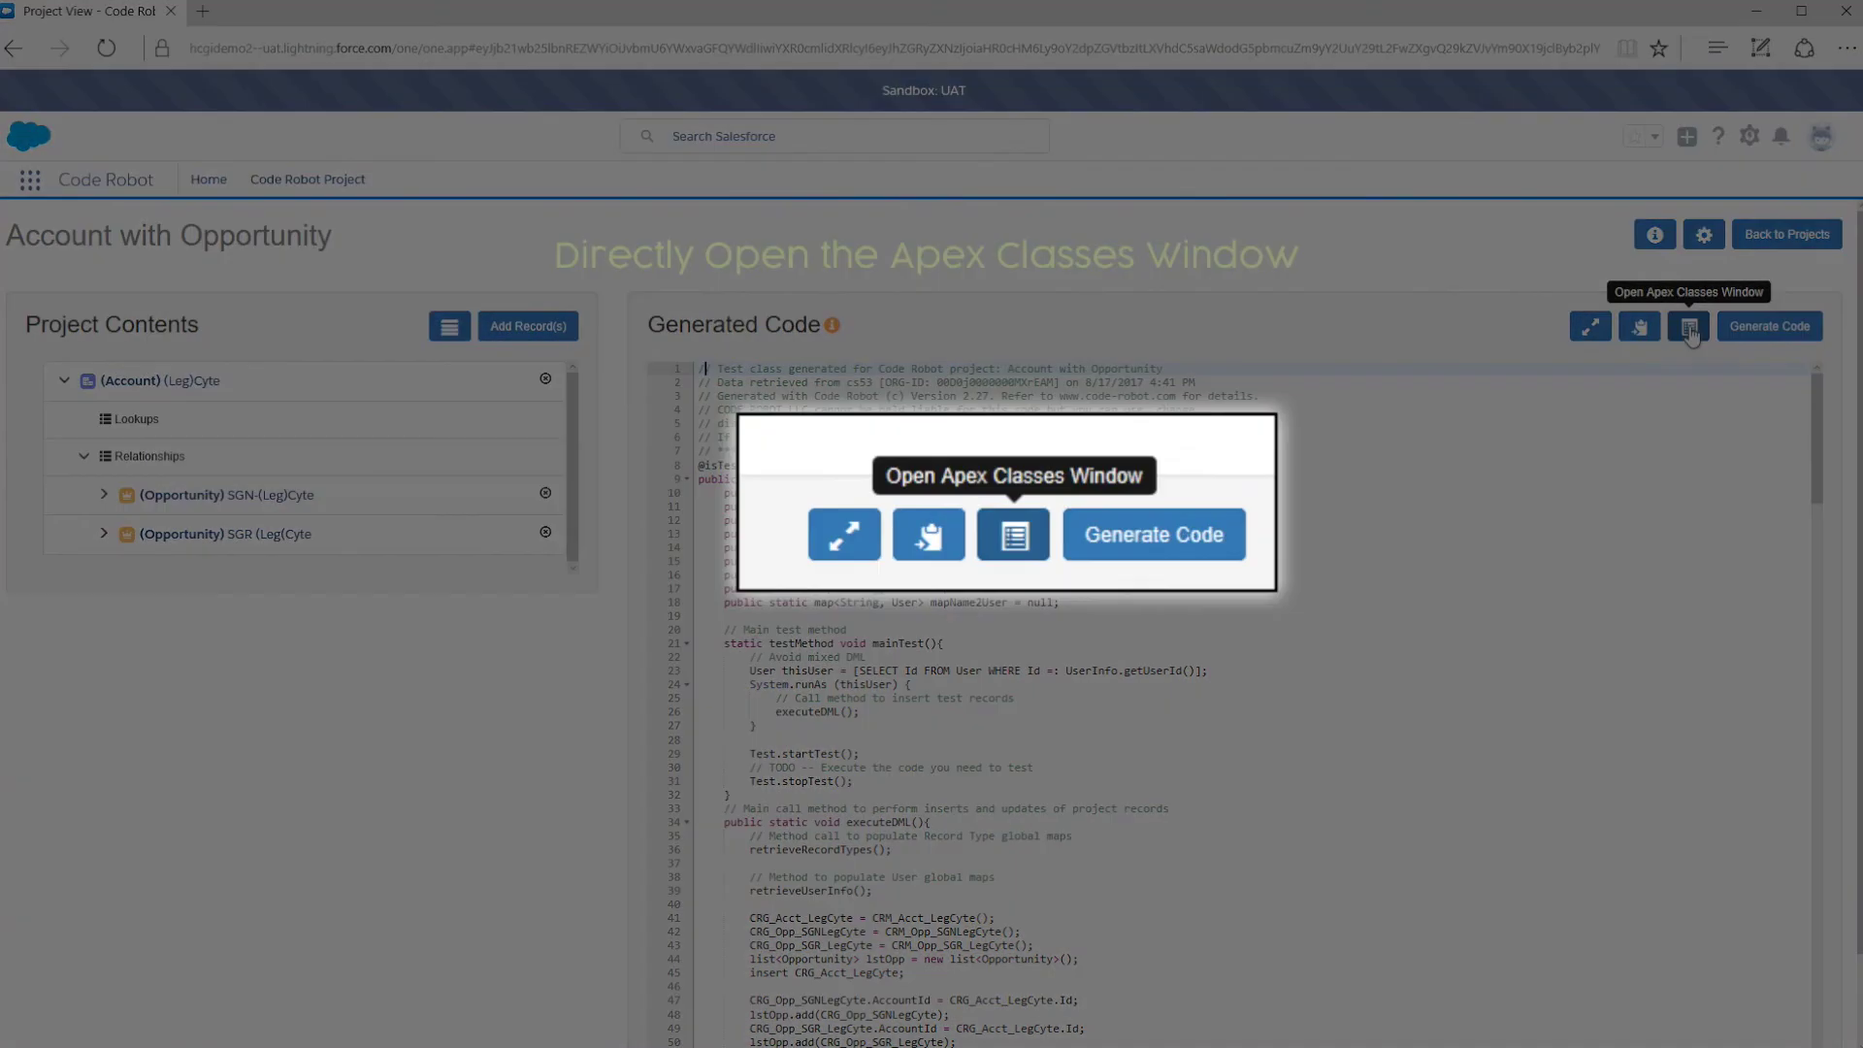
click(1690, 330)
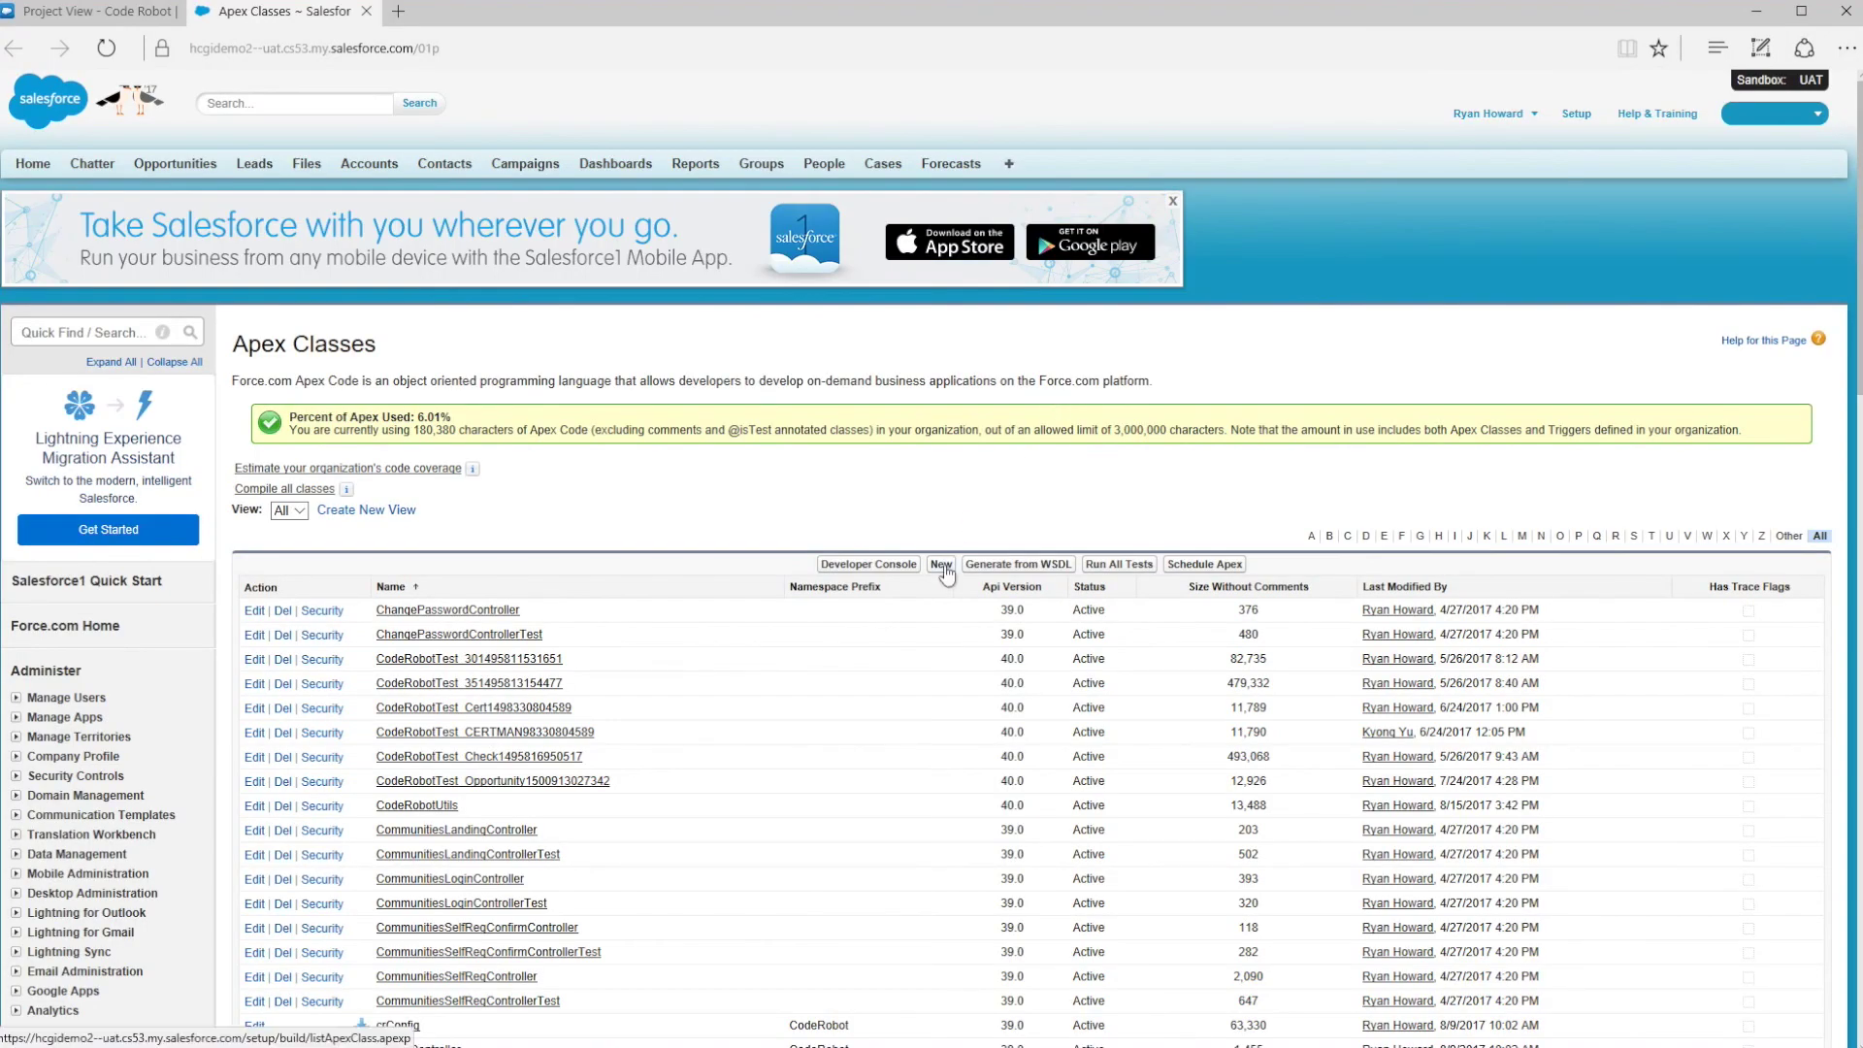
click(942, 567)
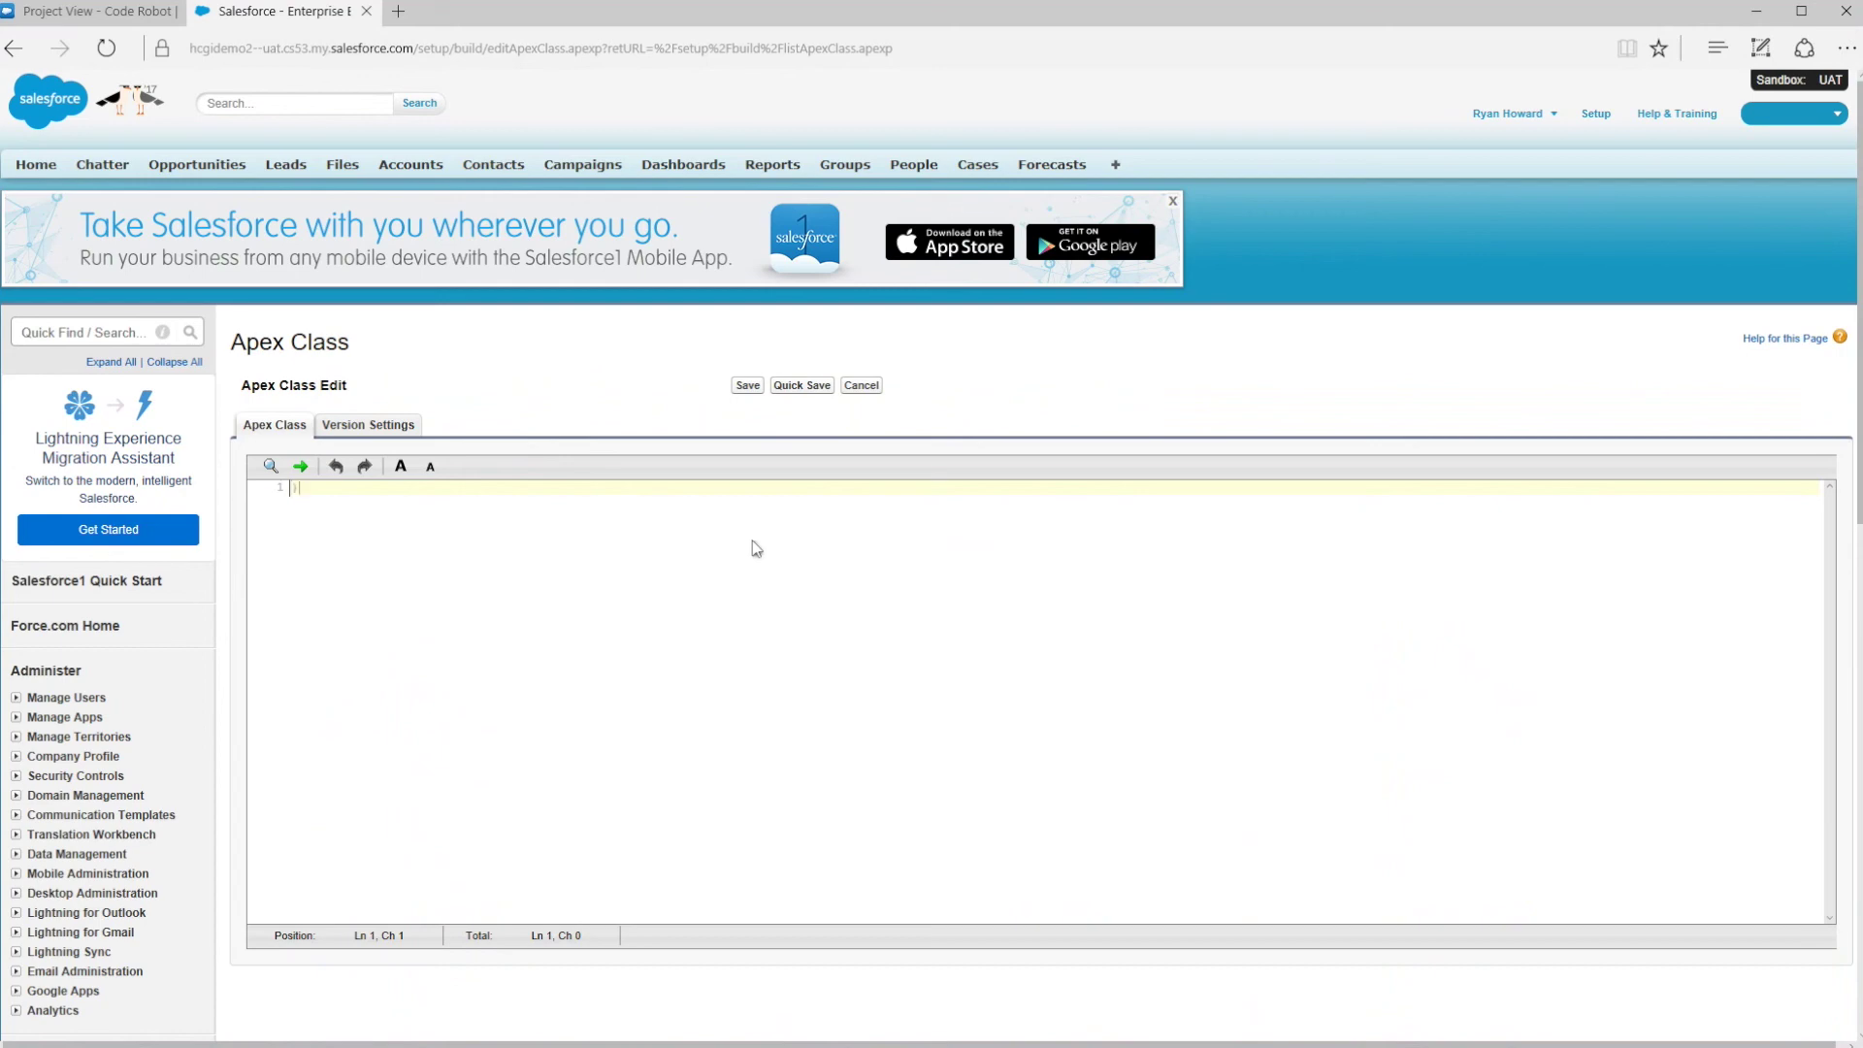
key(ctrl+v)
key(ctrl+s)
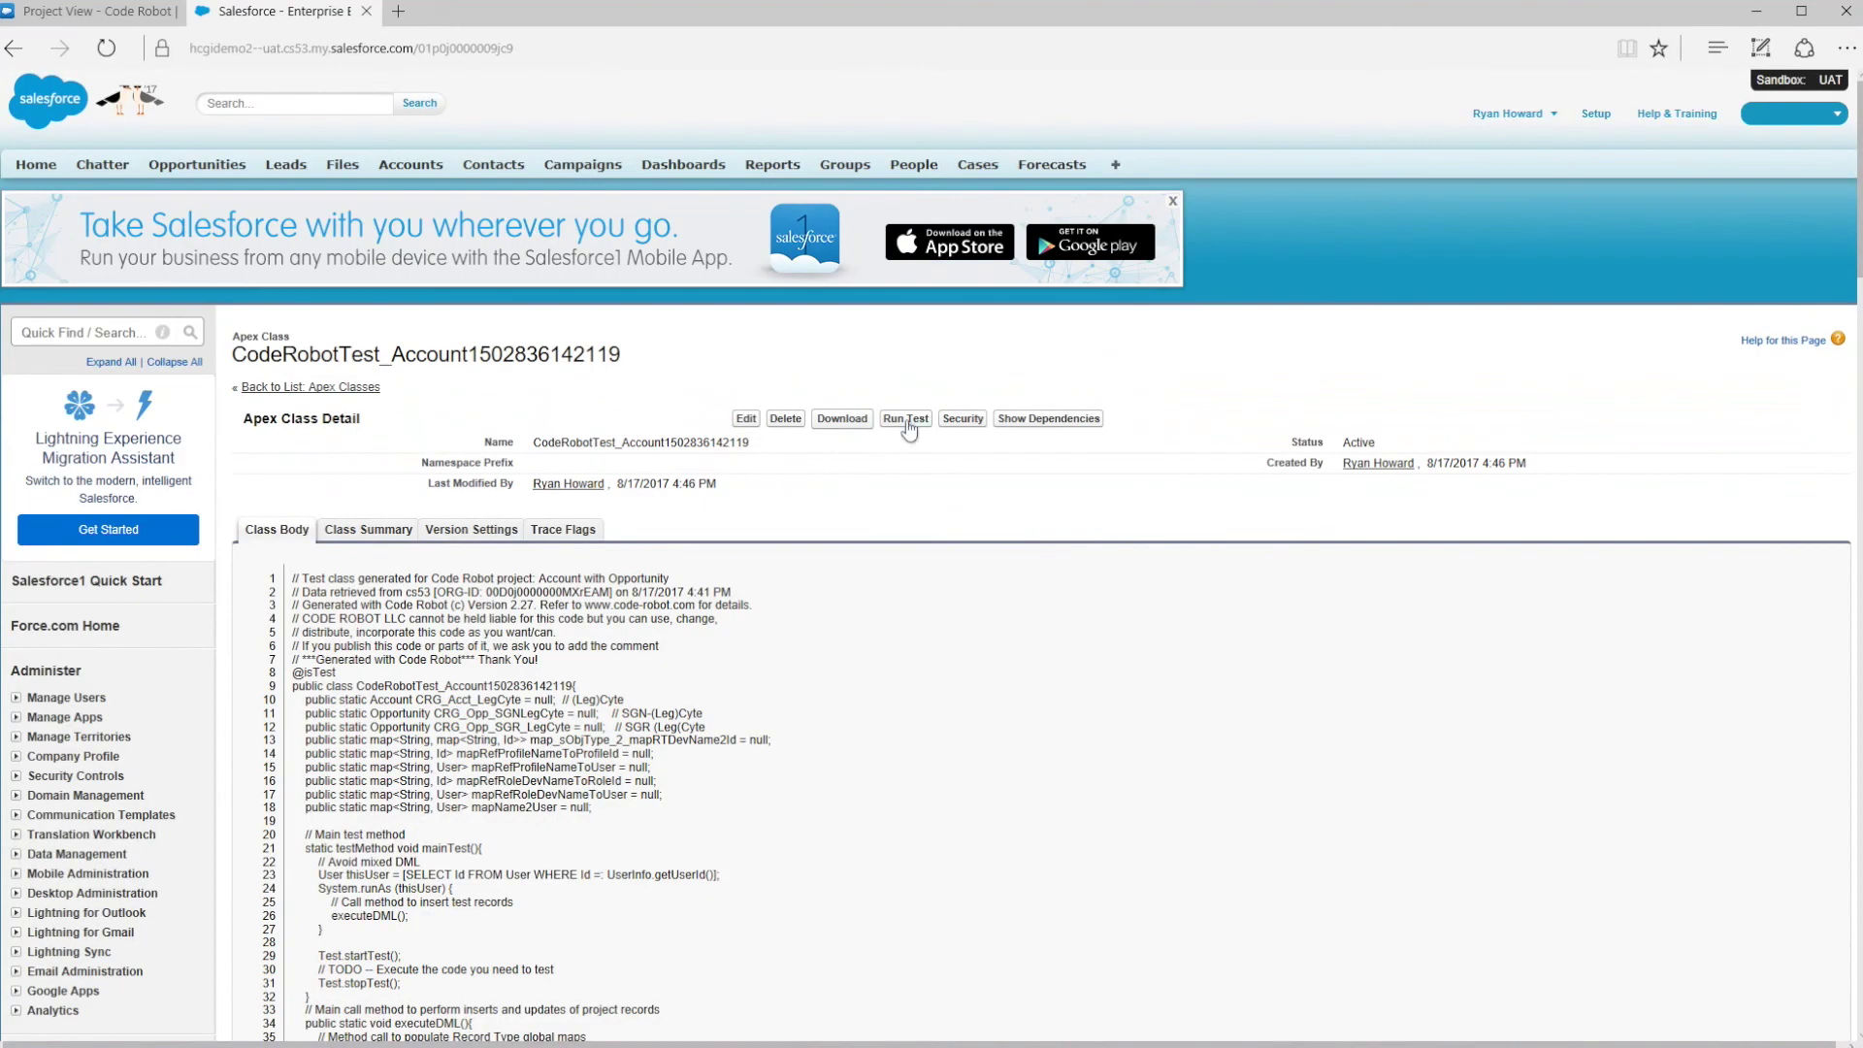
click(907, 421)
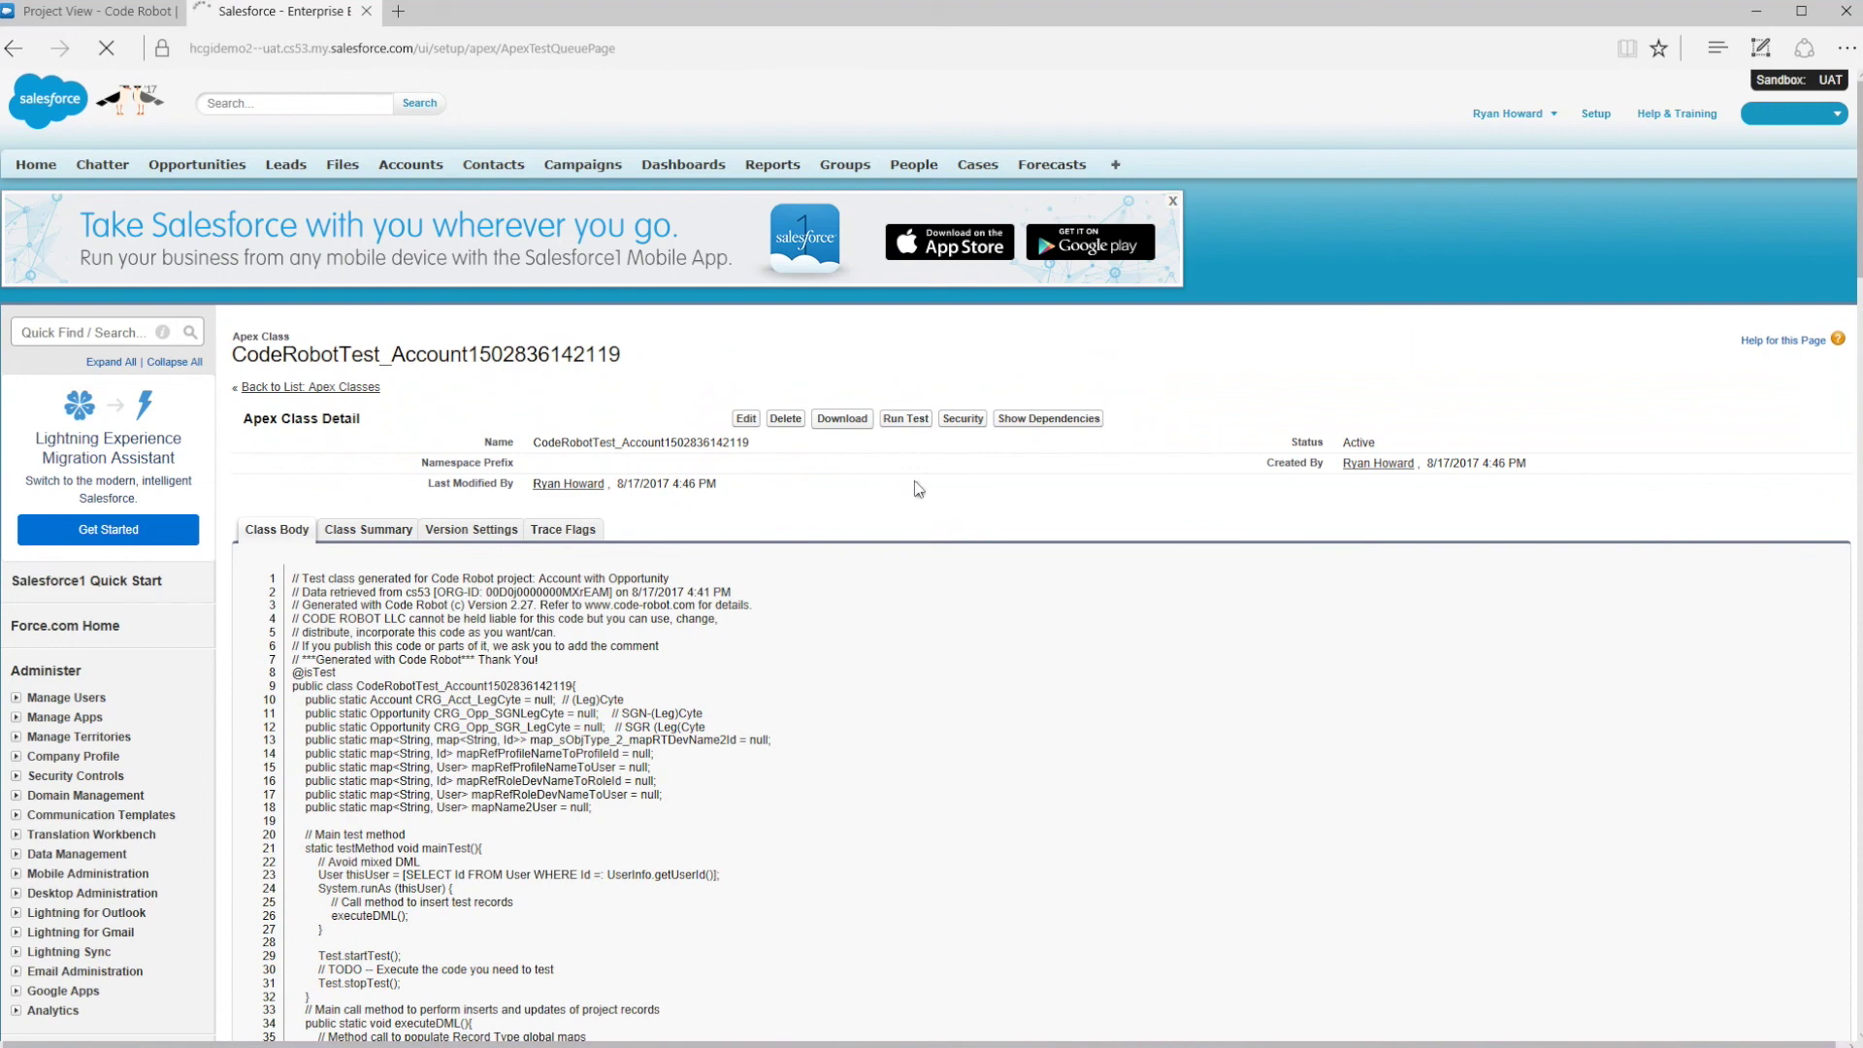